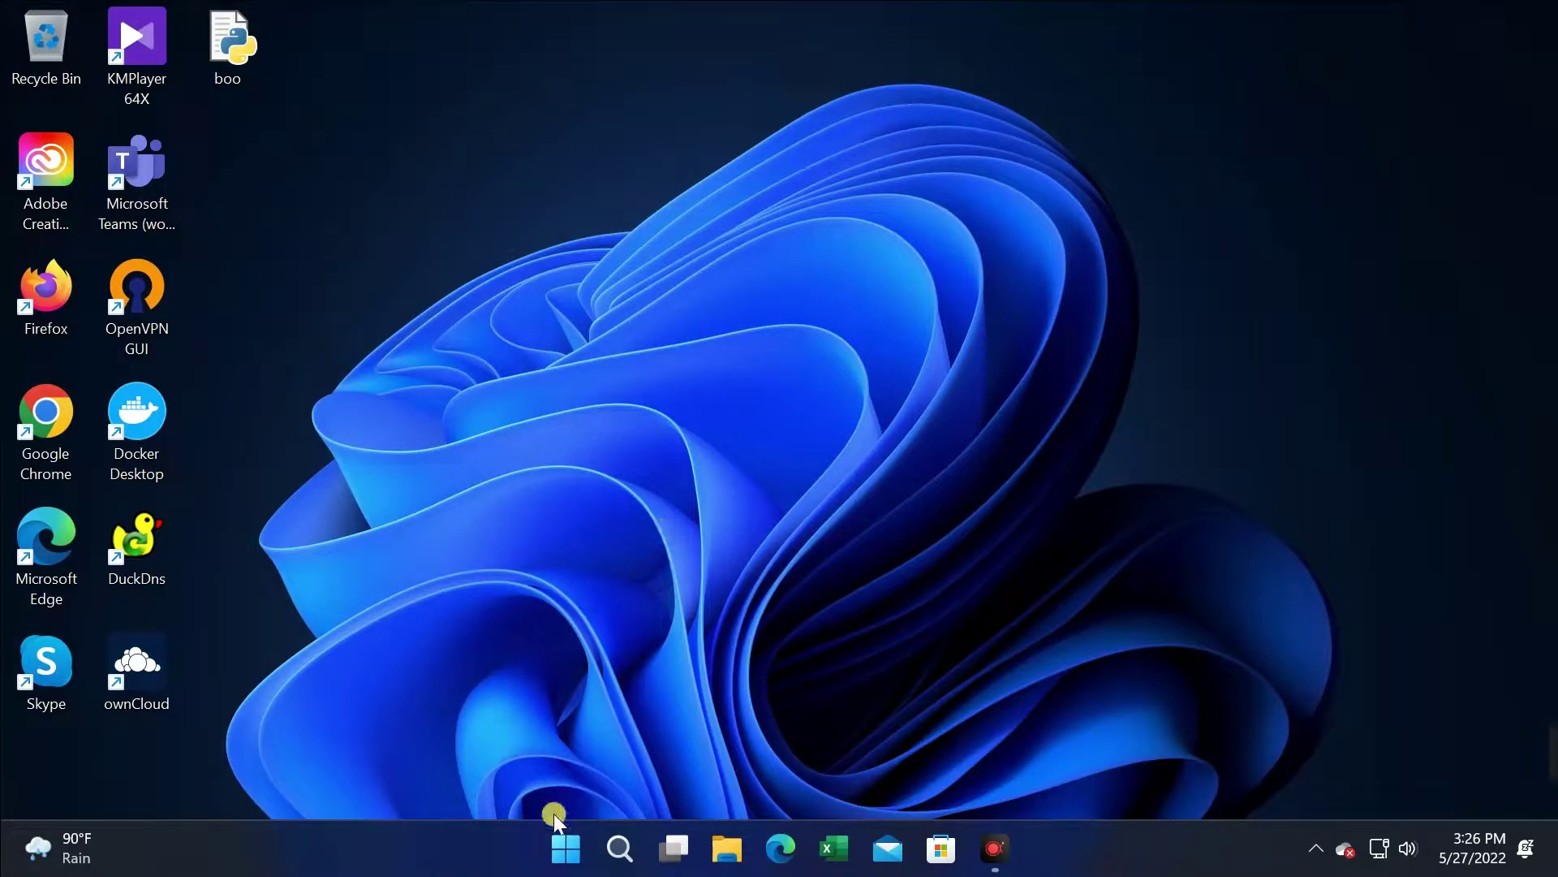
Search the system for %TEMP% and open the matching file folder.
click(568, 841)
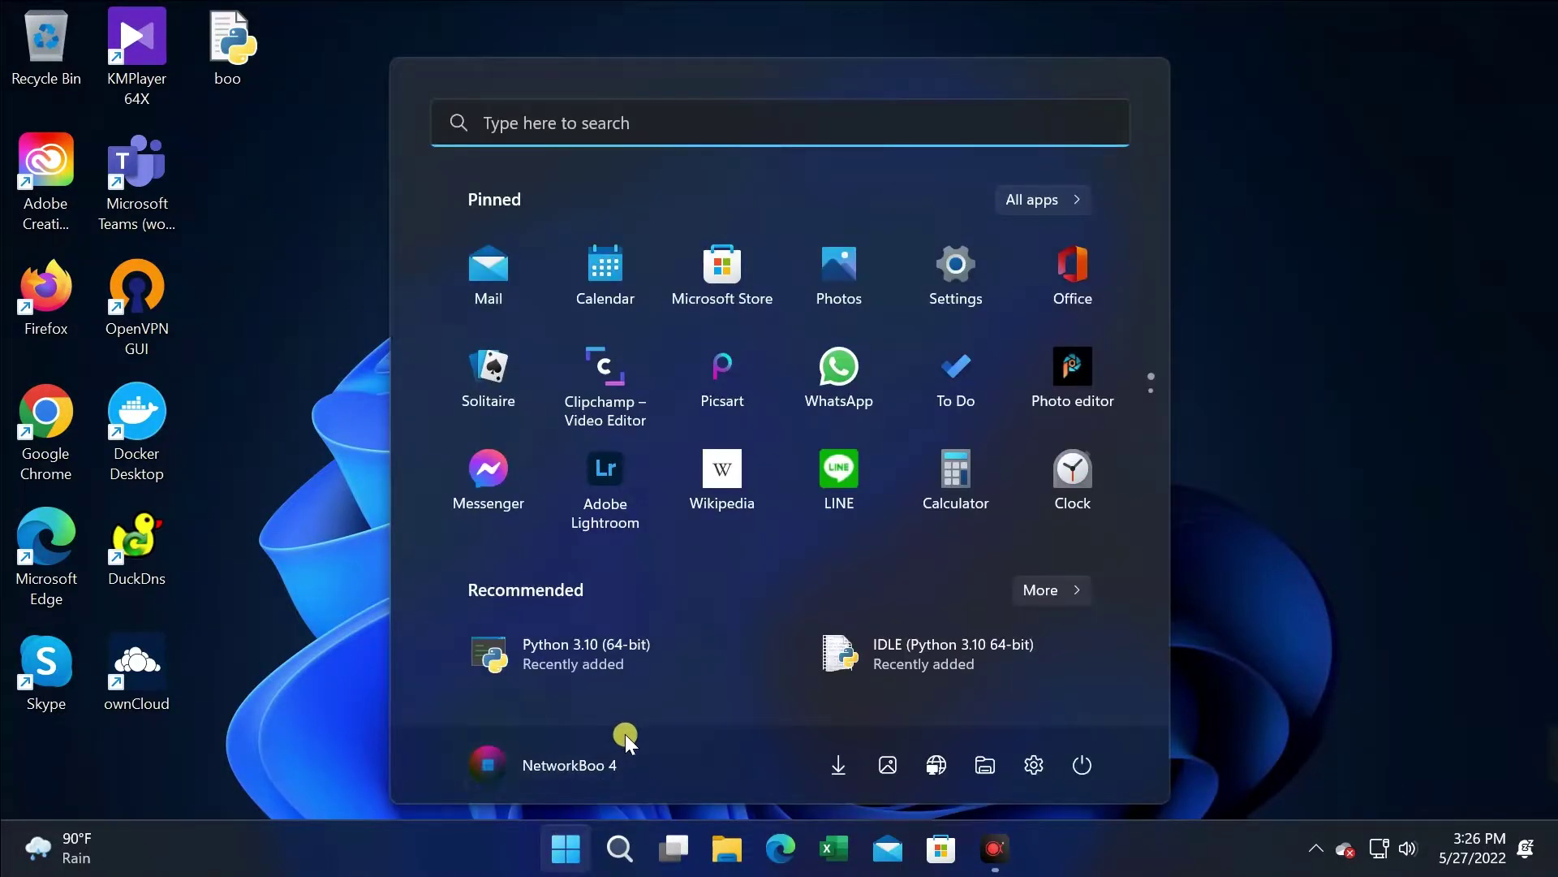
click(562, 126)
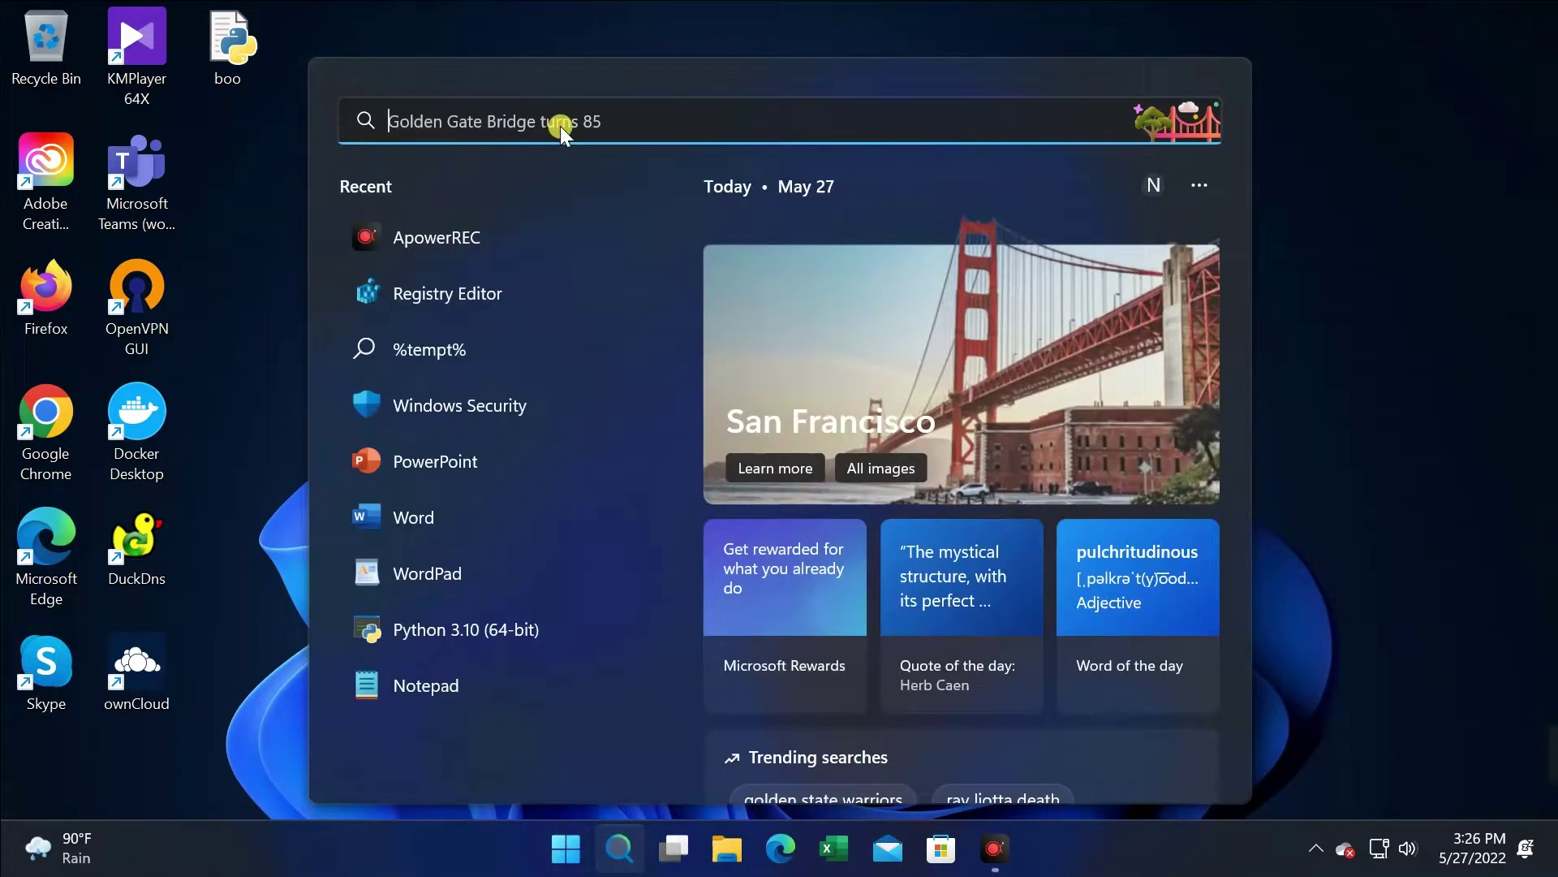
text(%)
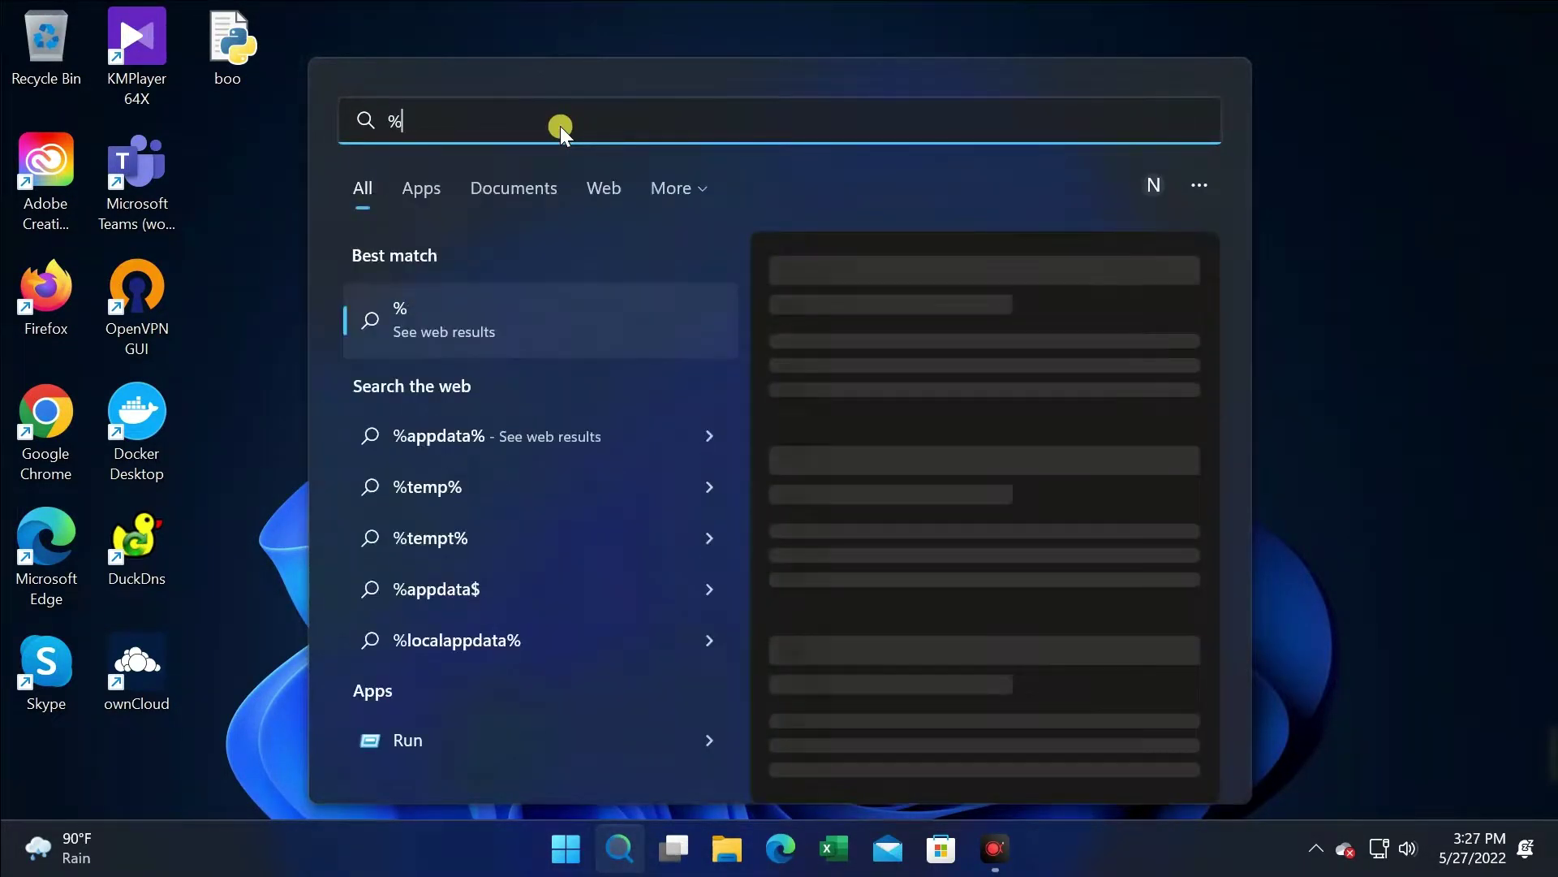
text(TEMP)
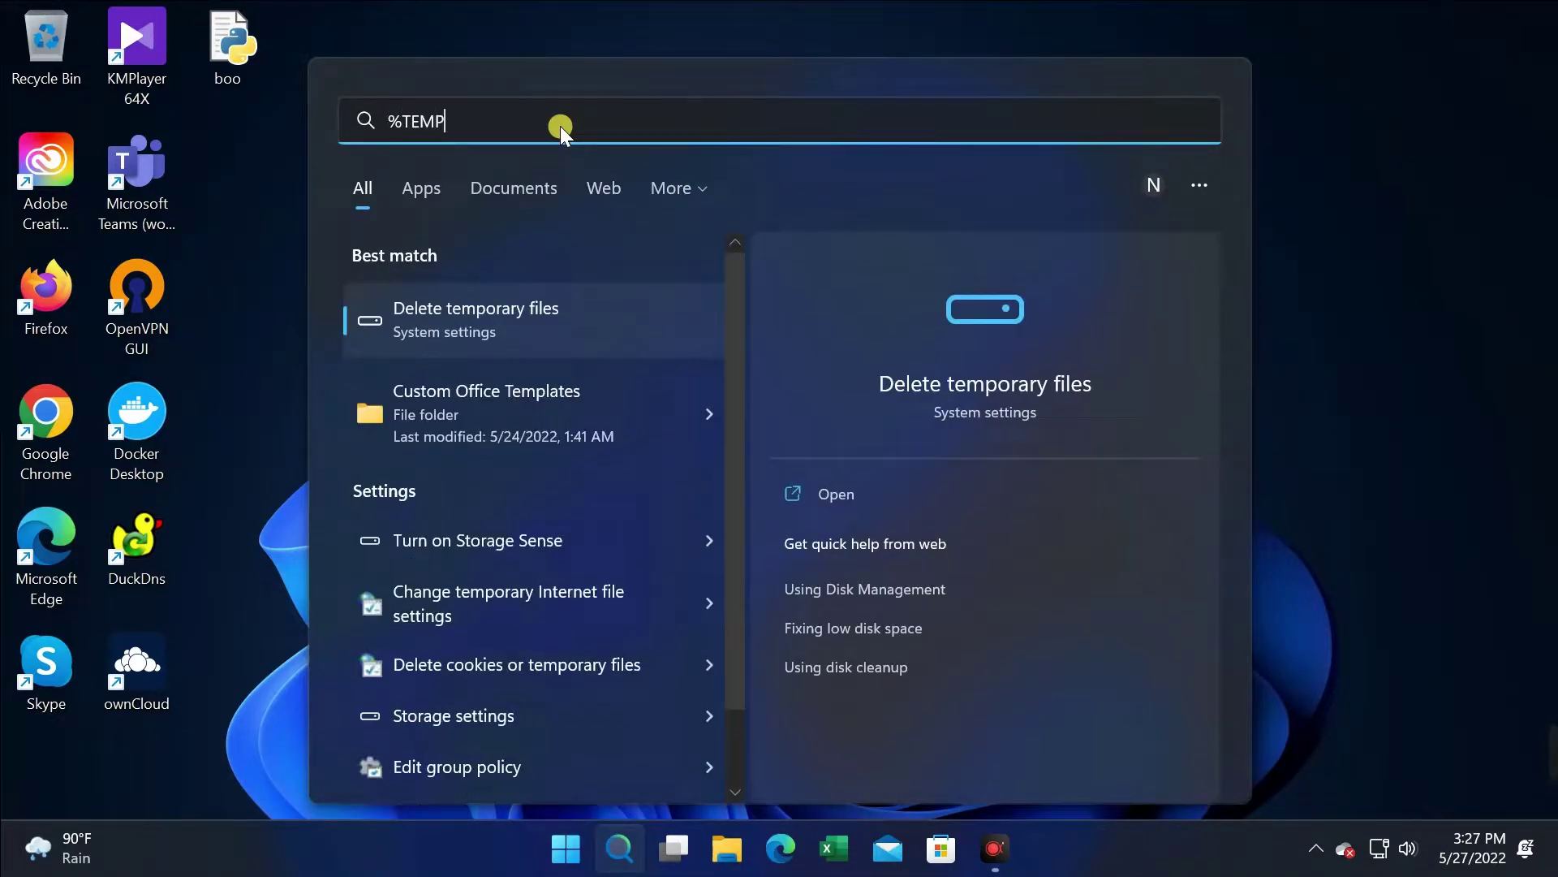
text(%)
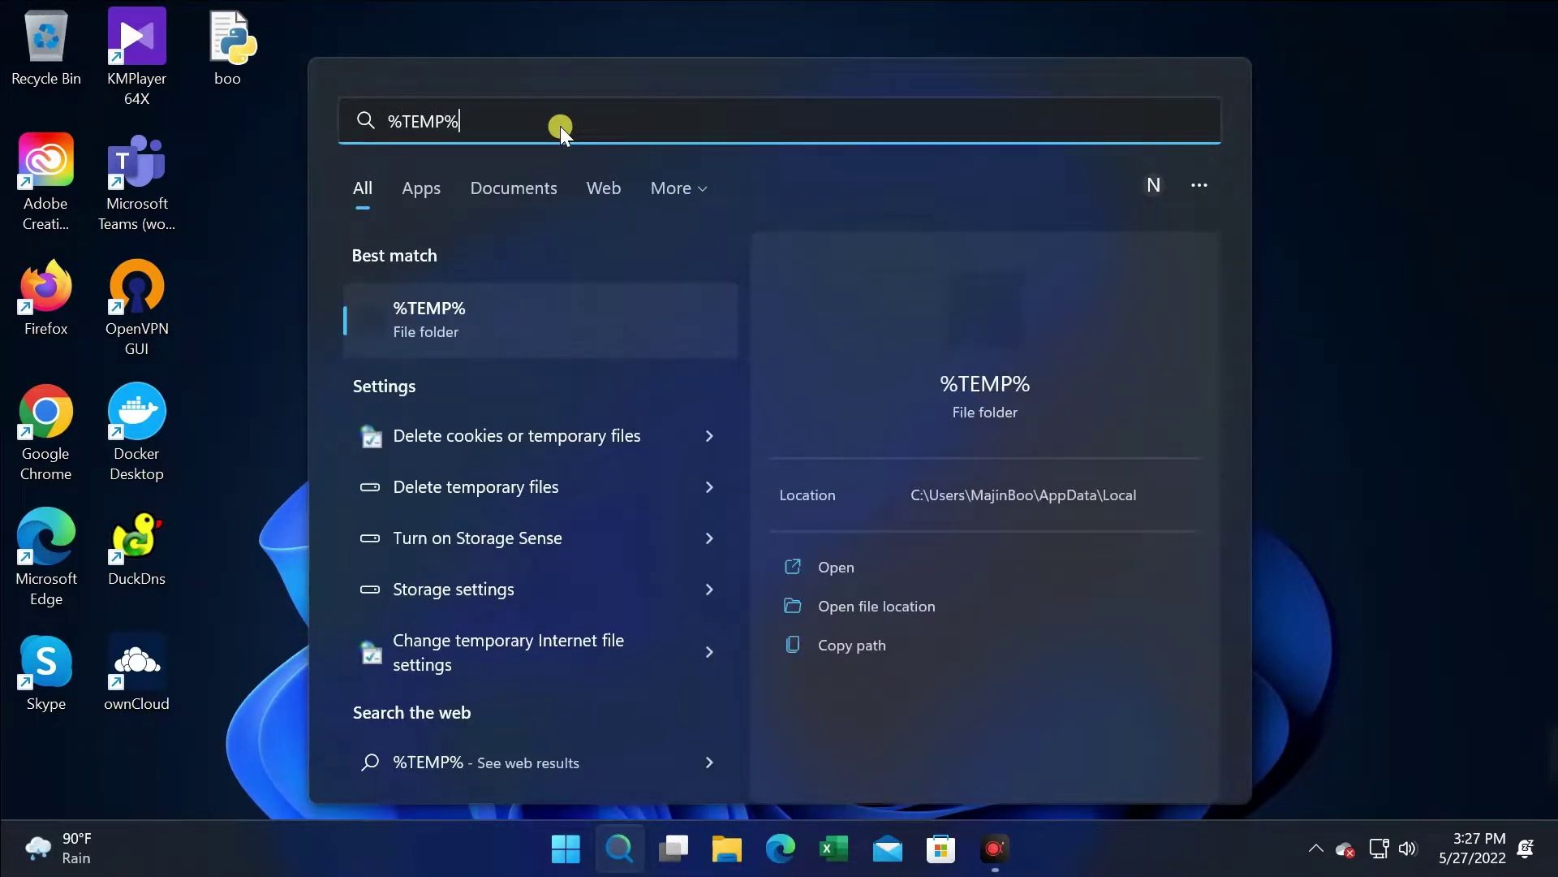
key(Return)
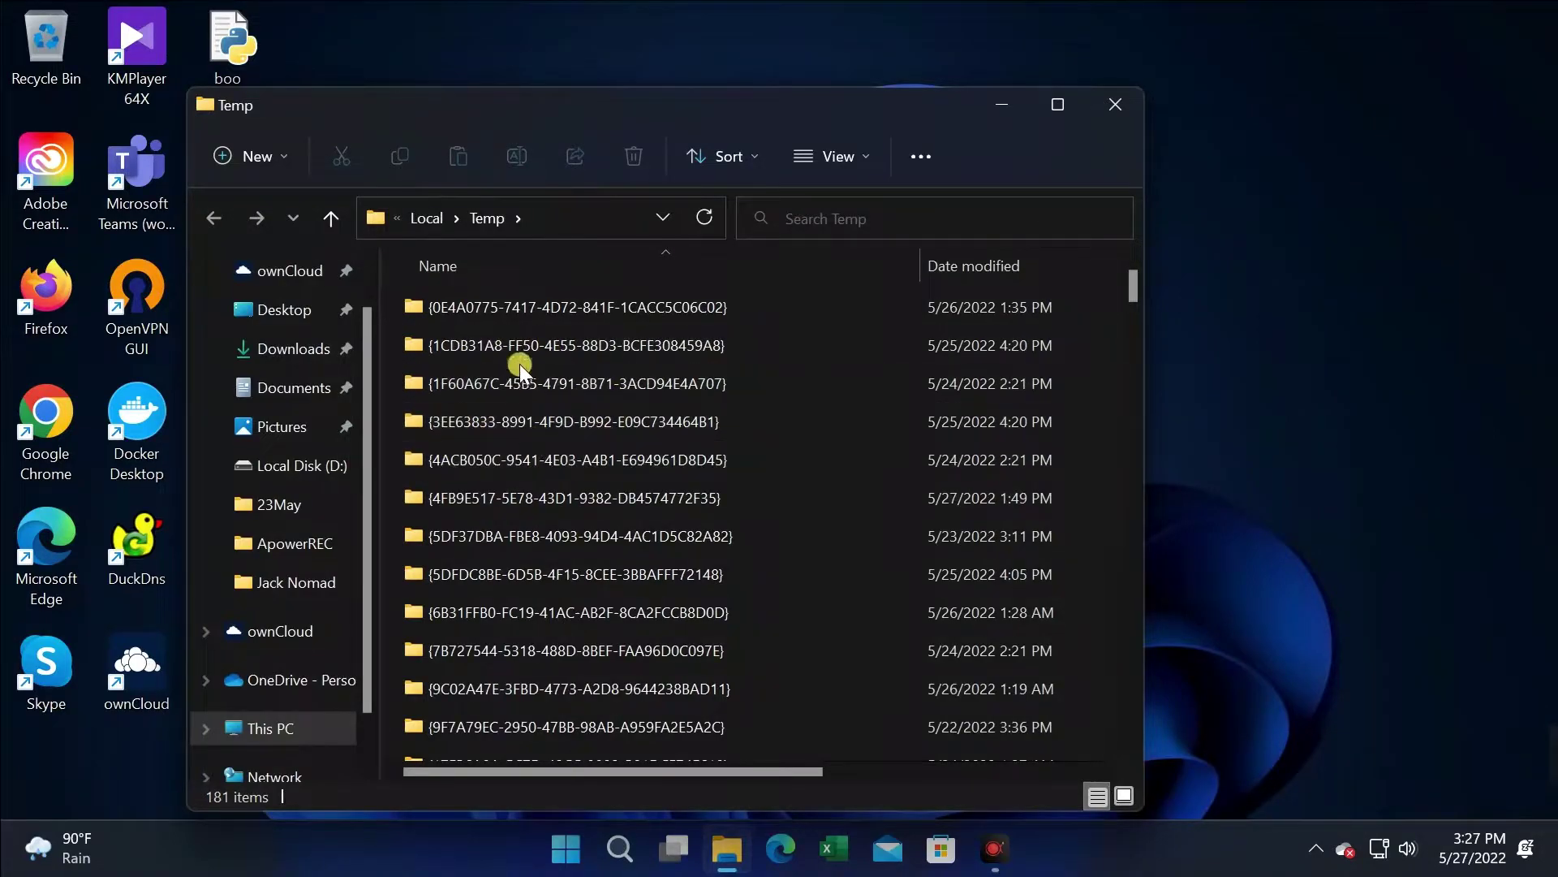
Select every item in the user's local Temp folder and delete them all.
click(637, 307)
drag(1133, 284, 1133, 752)
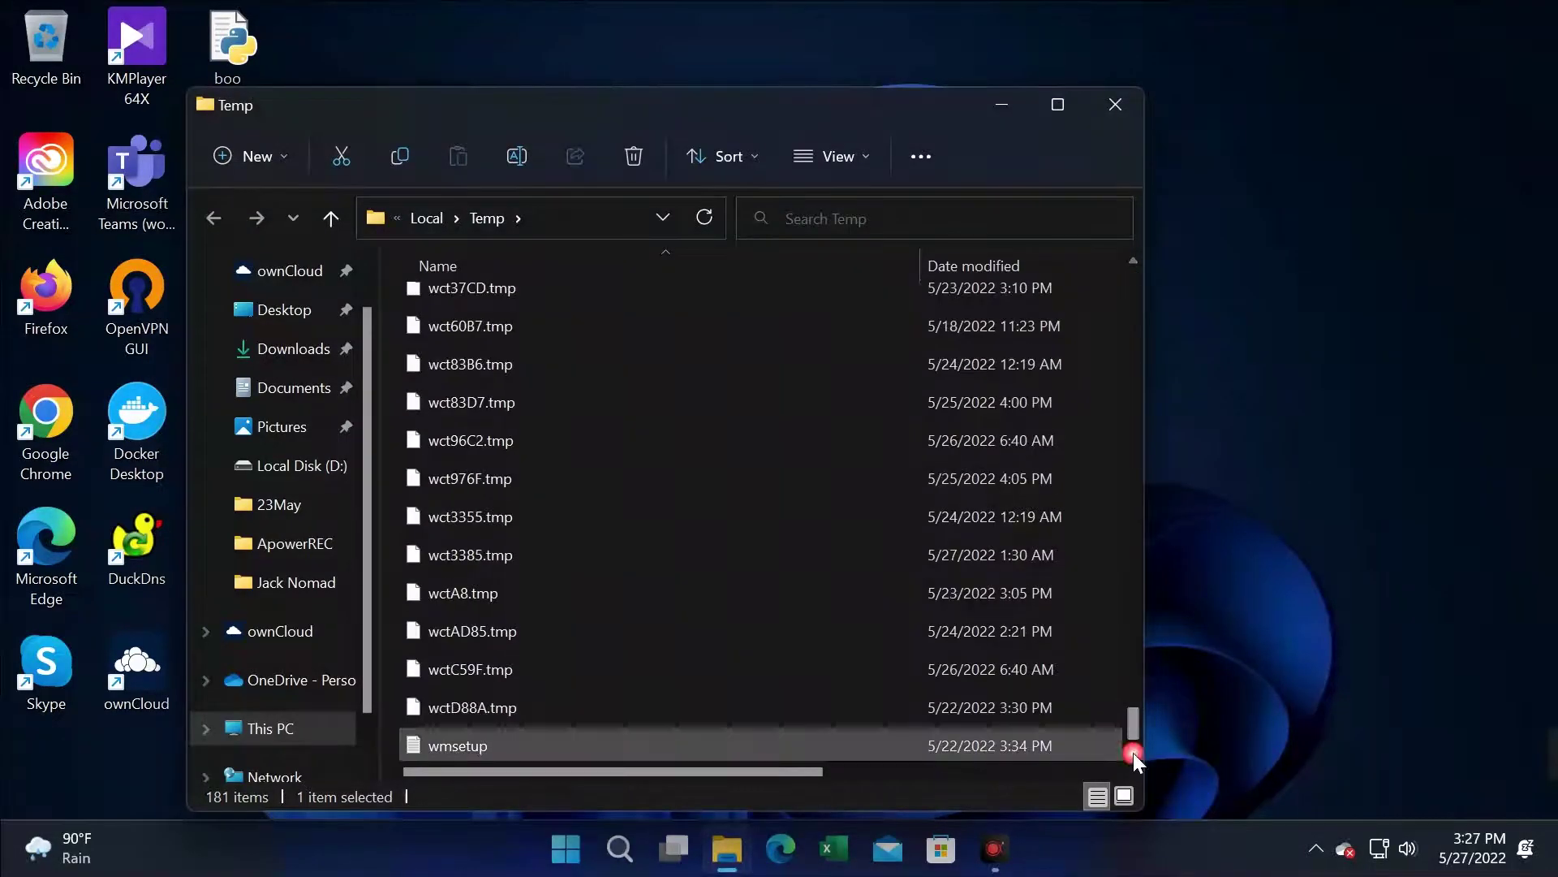
key(ctrl+a)
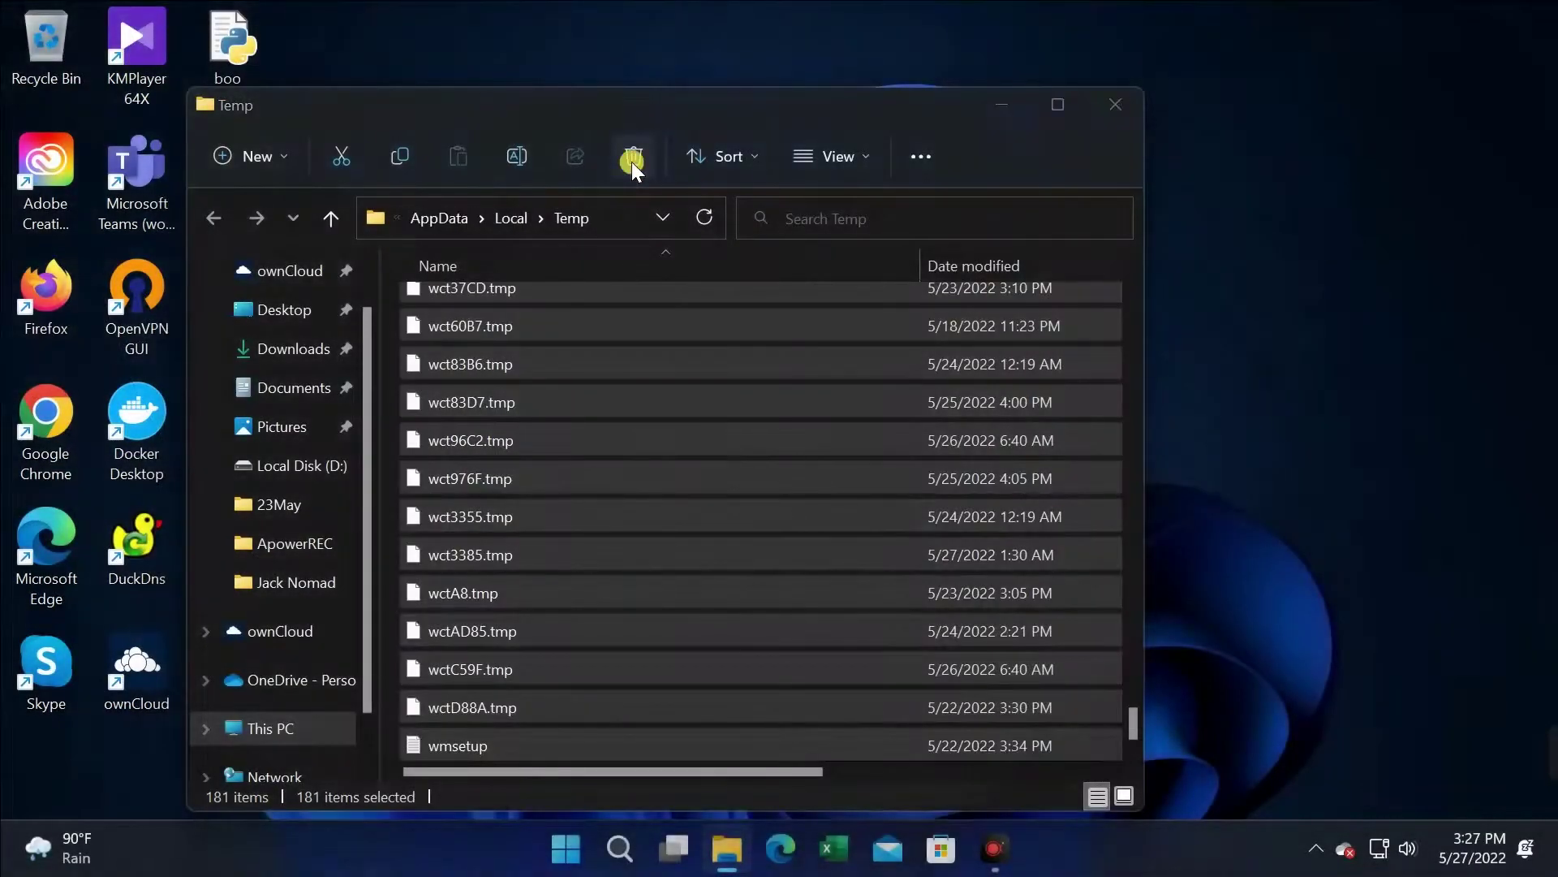
click(633, 159)
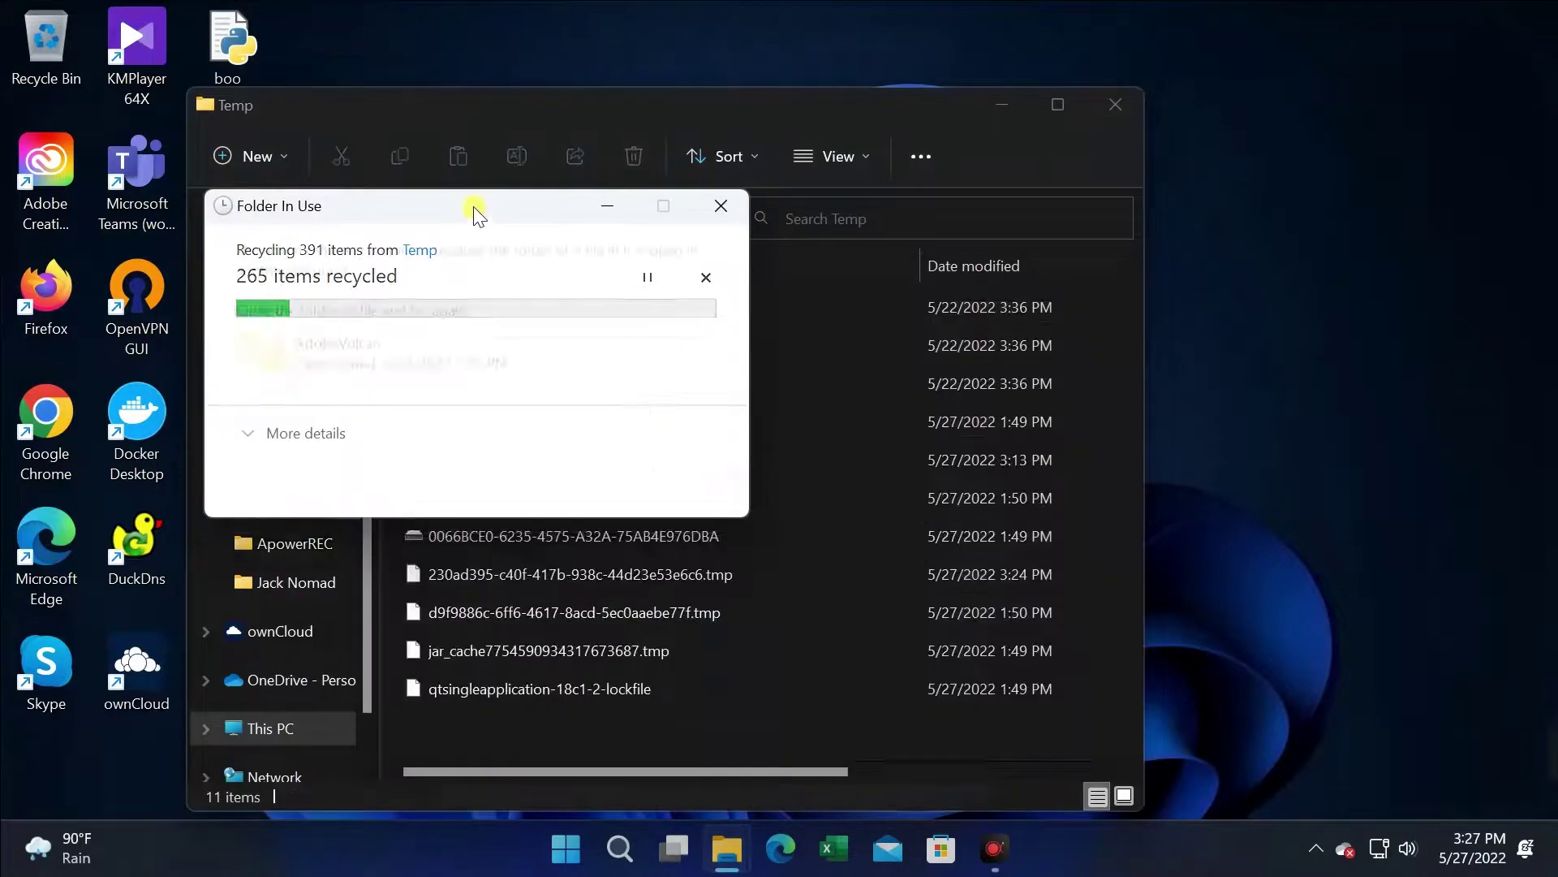
Skip all in-use items, try deleting DiagOutputDir with administrator permission, and close the Temp folder after cancelling.
drag(663, 230, 777, 212)
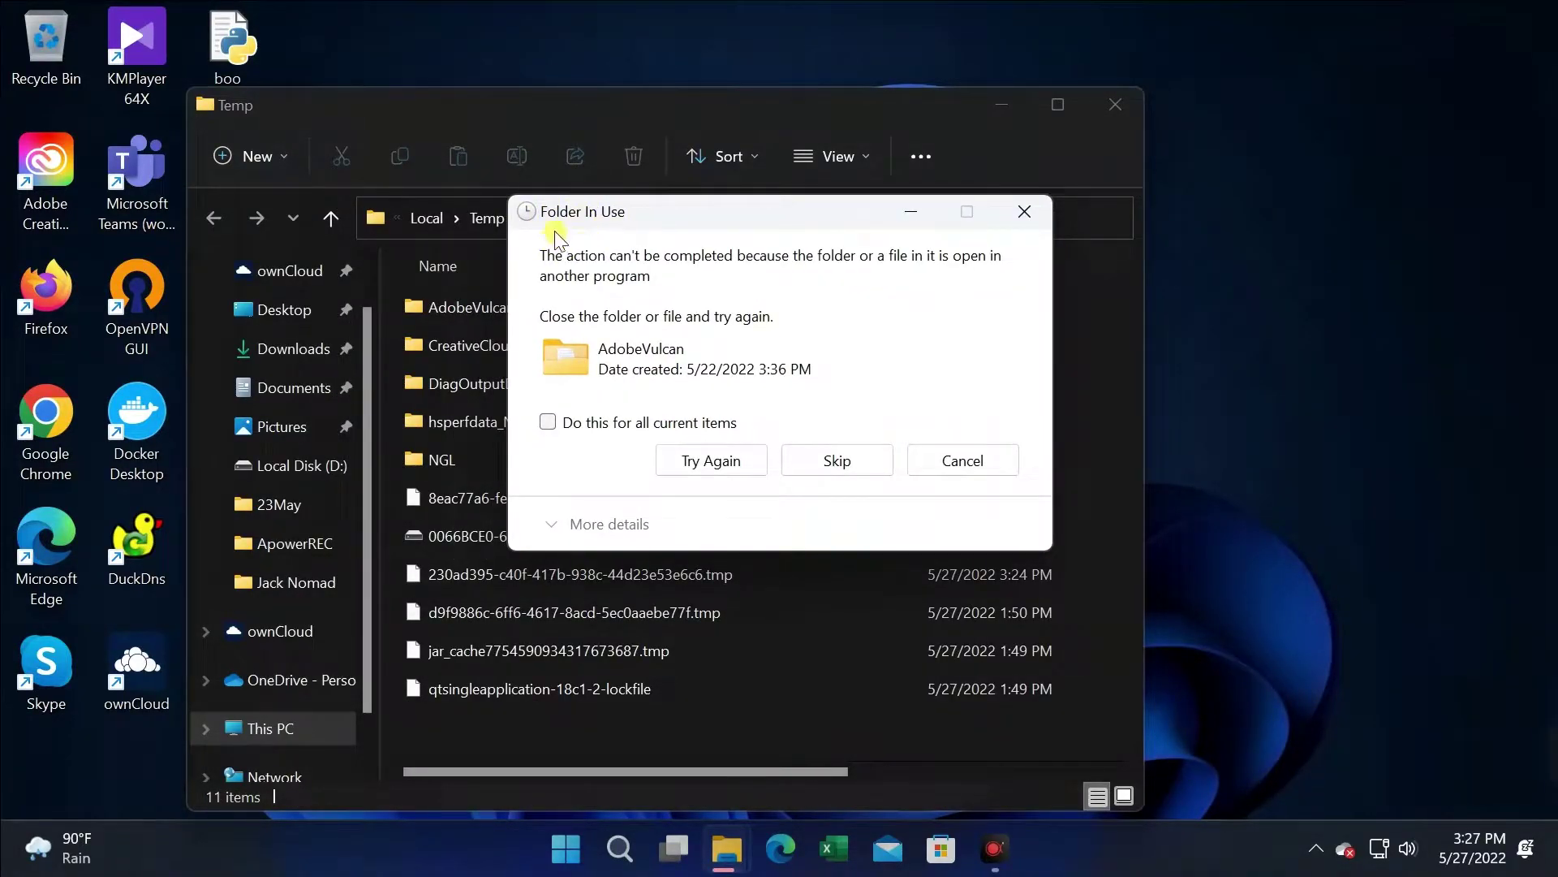
click(619, 420)
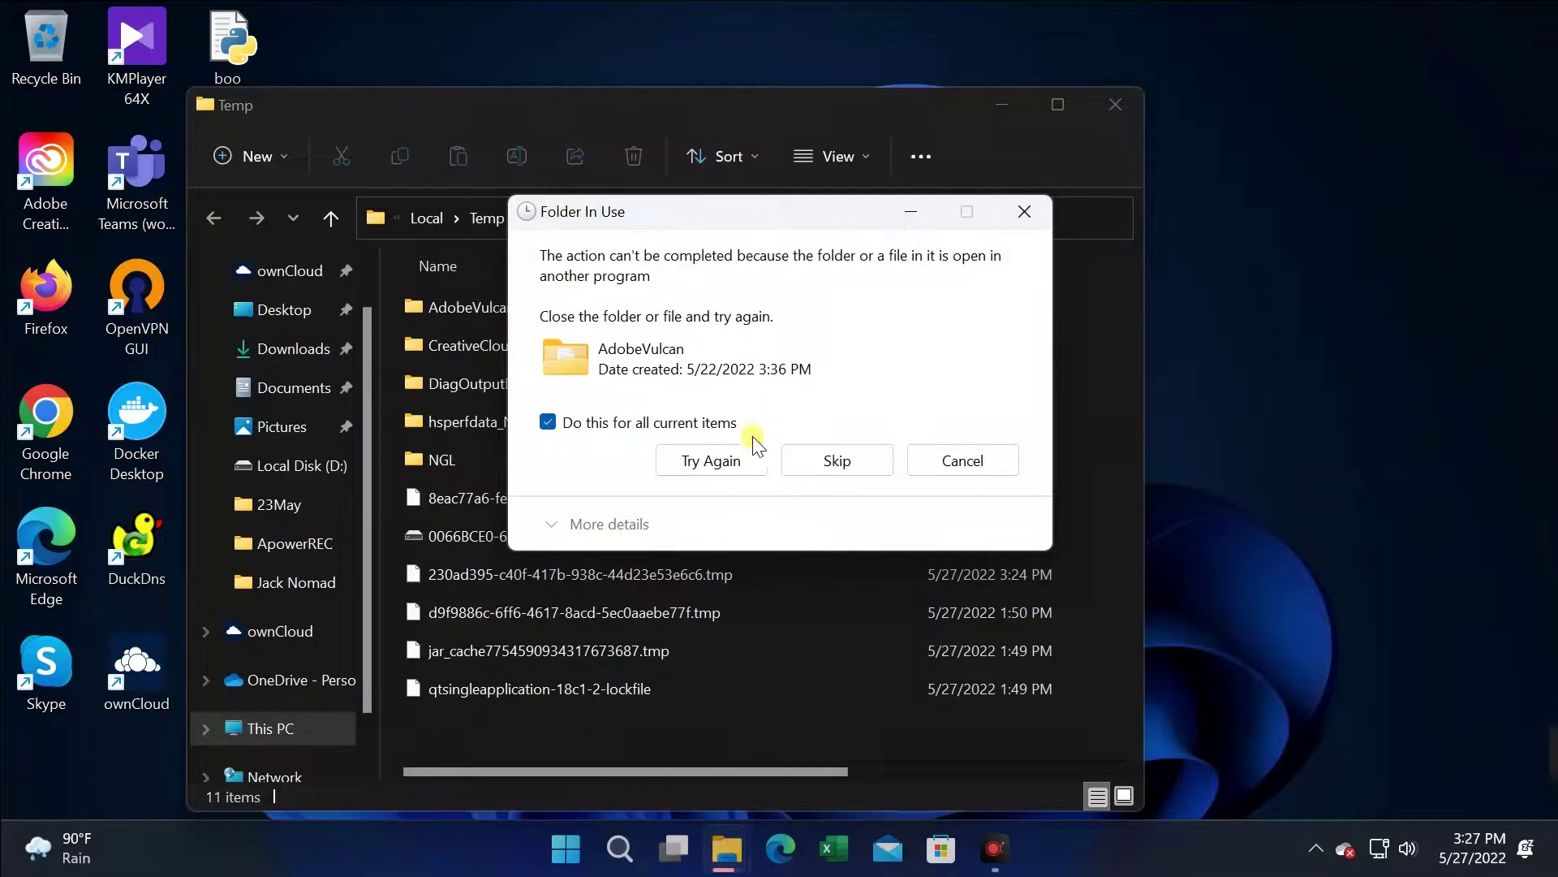
click(827, 457)
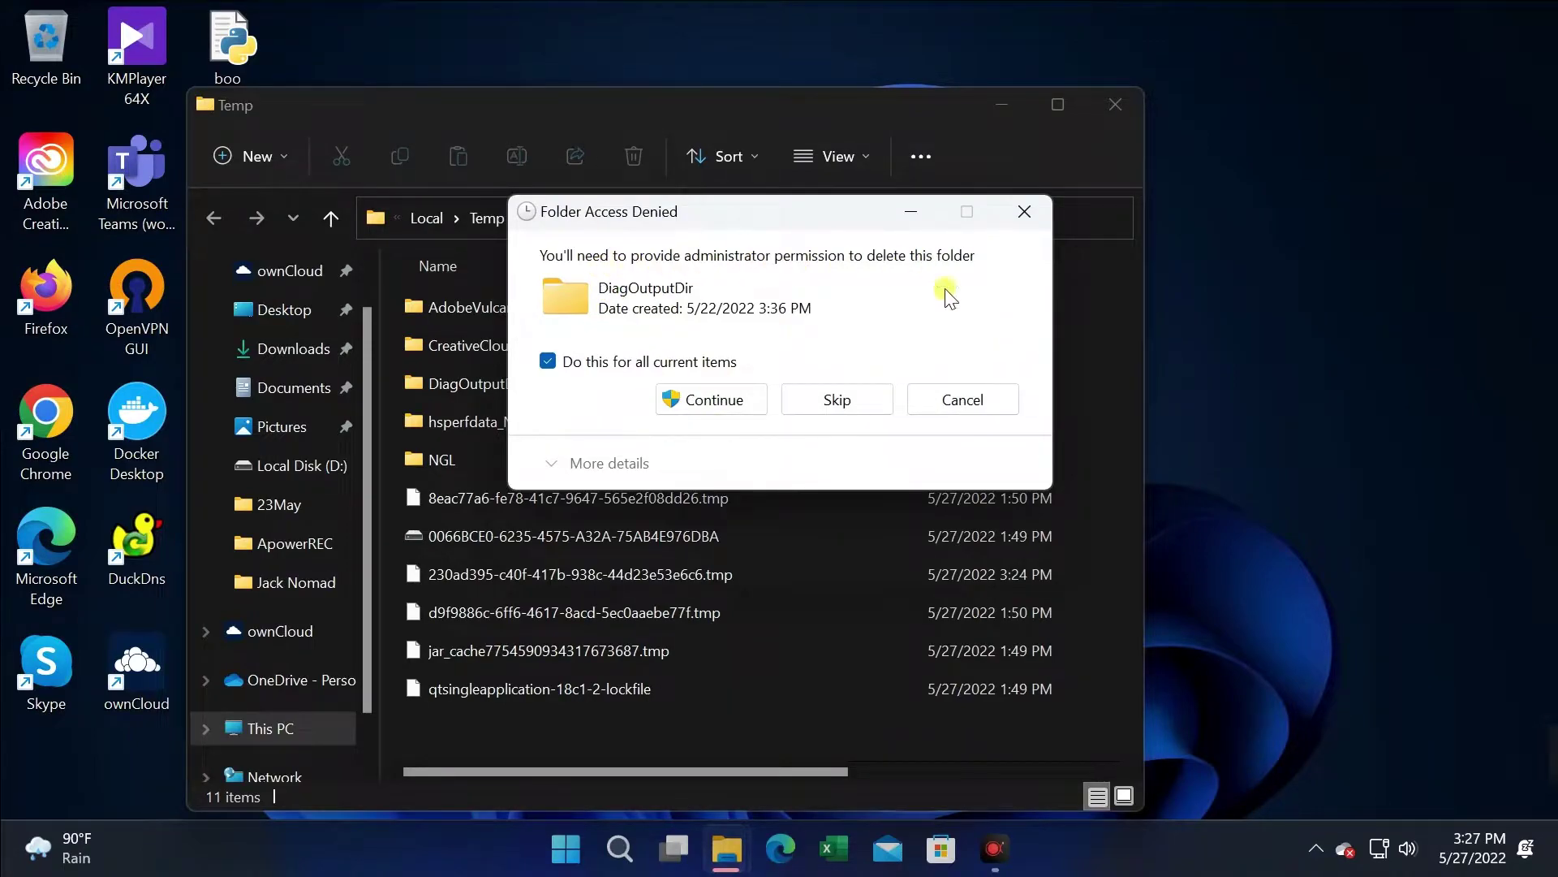
click(690, 404)
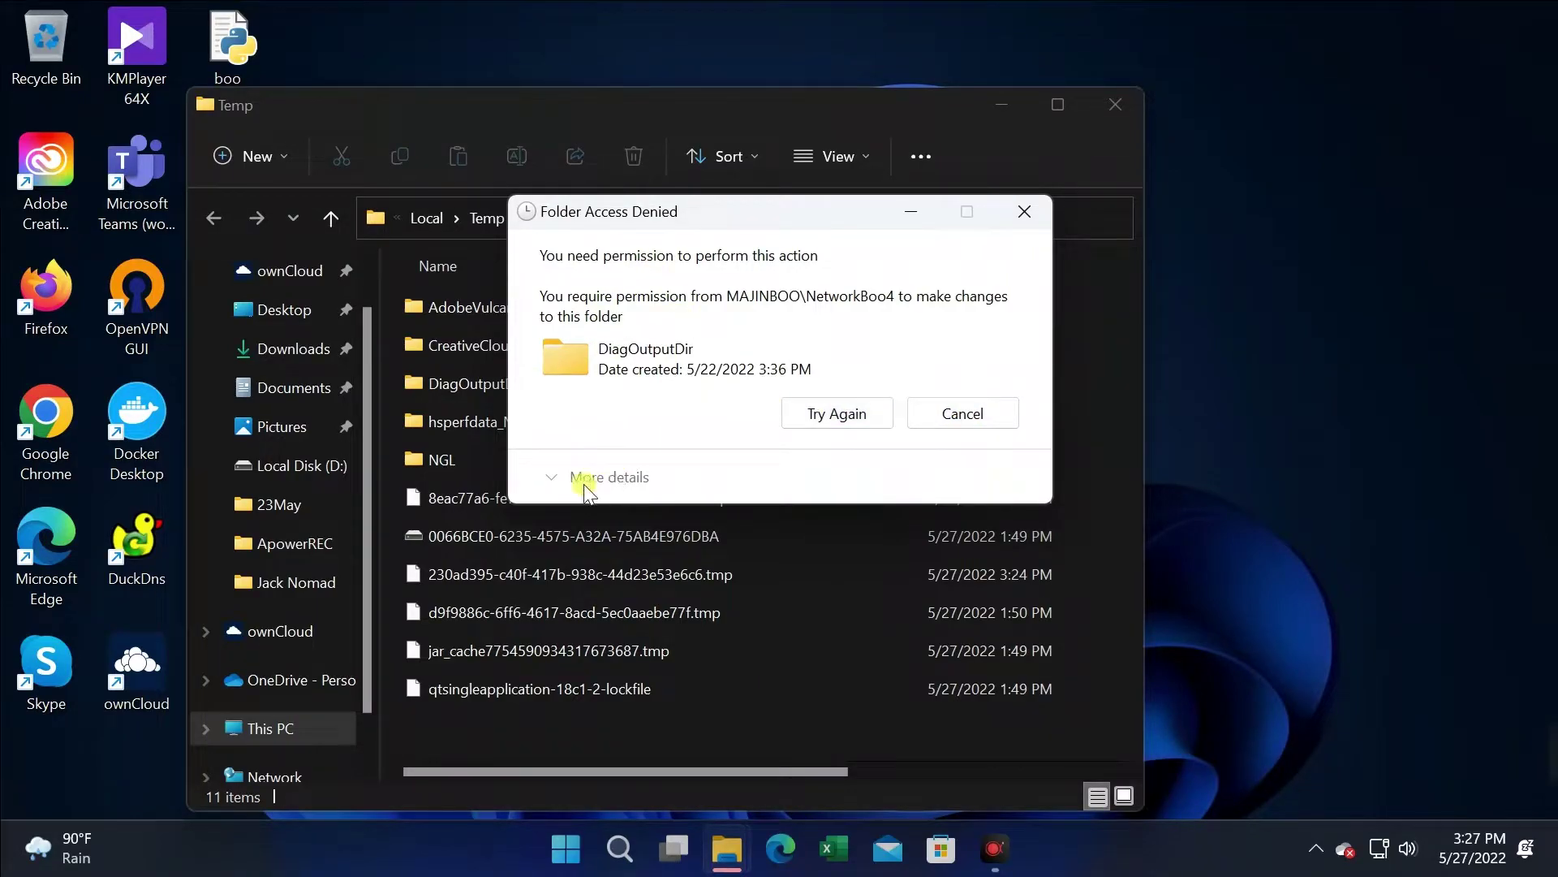
click(934, 413)
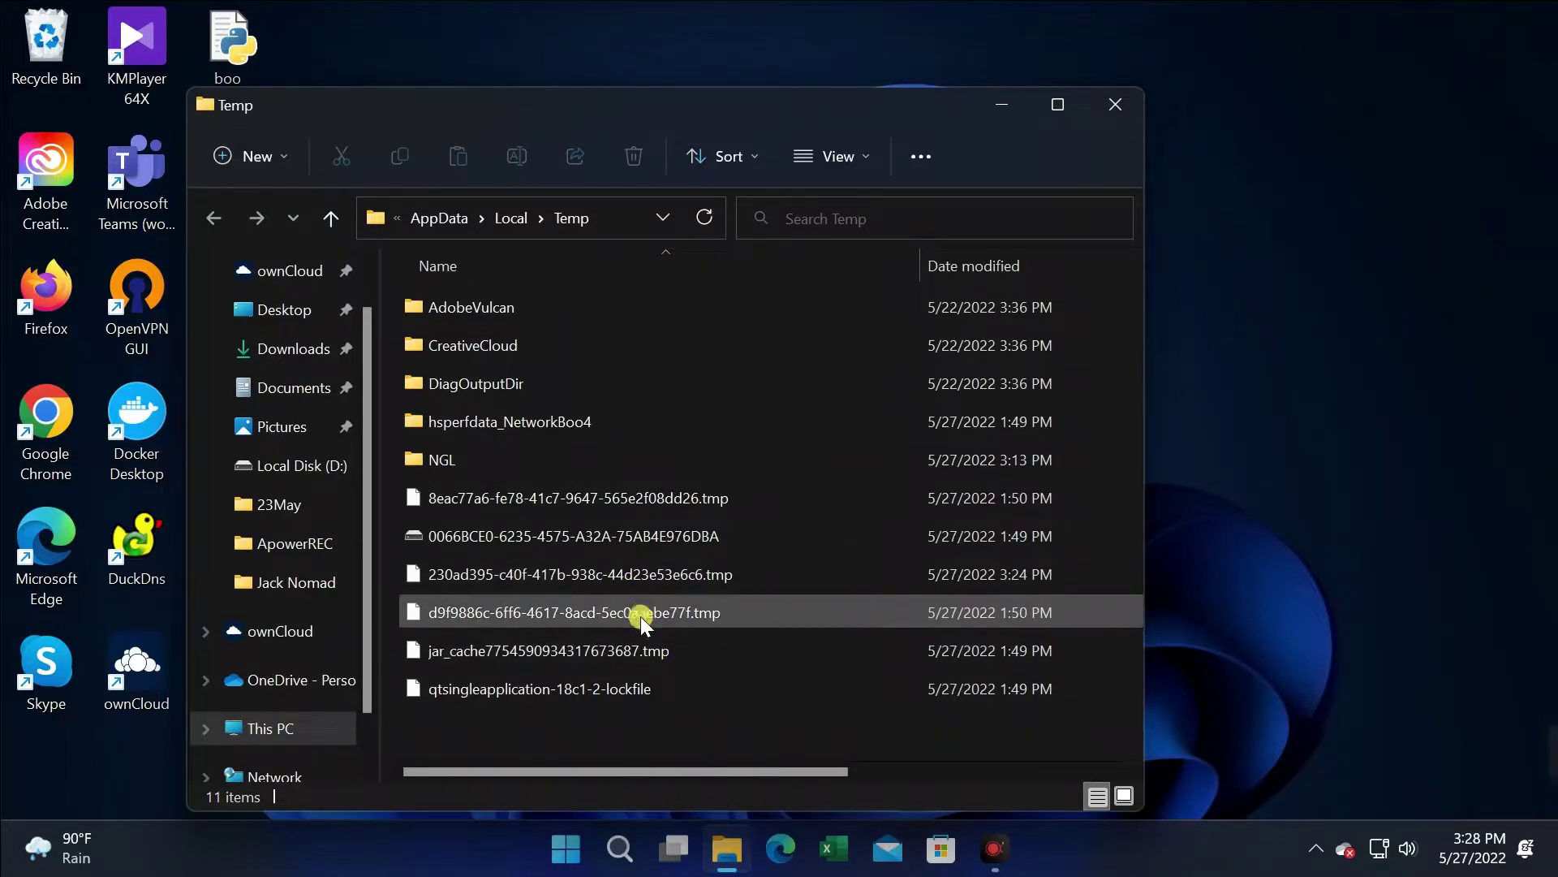
click(1109, 112)
Open the Windows Temp folder by executing temp from the Run dialog.
right_click(567, 843)
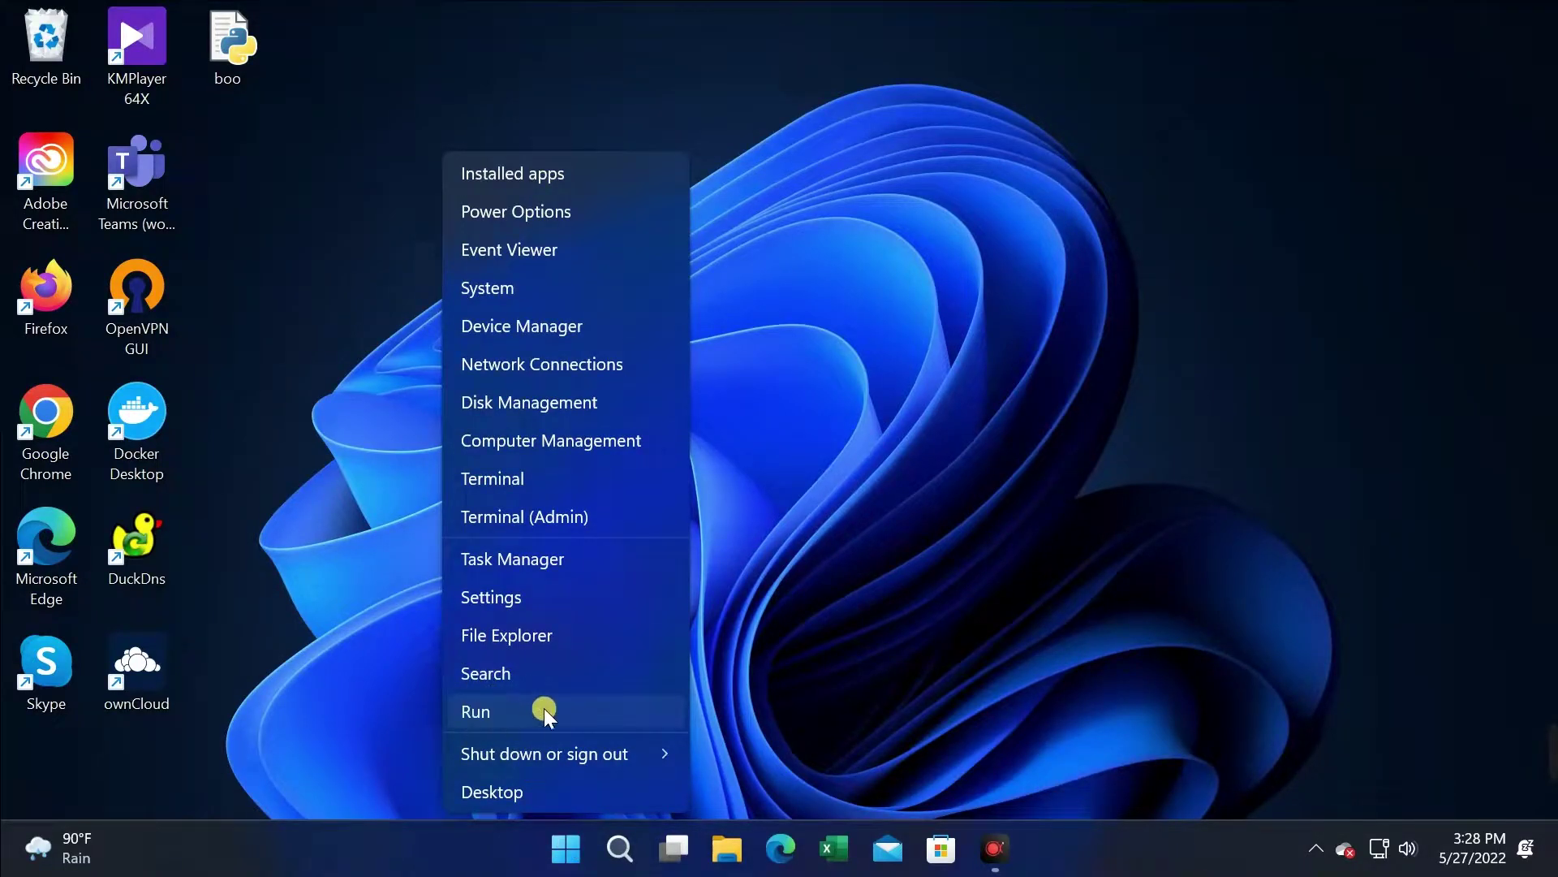
click(498, 711)
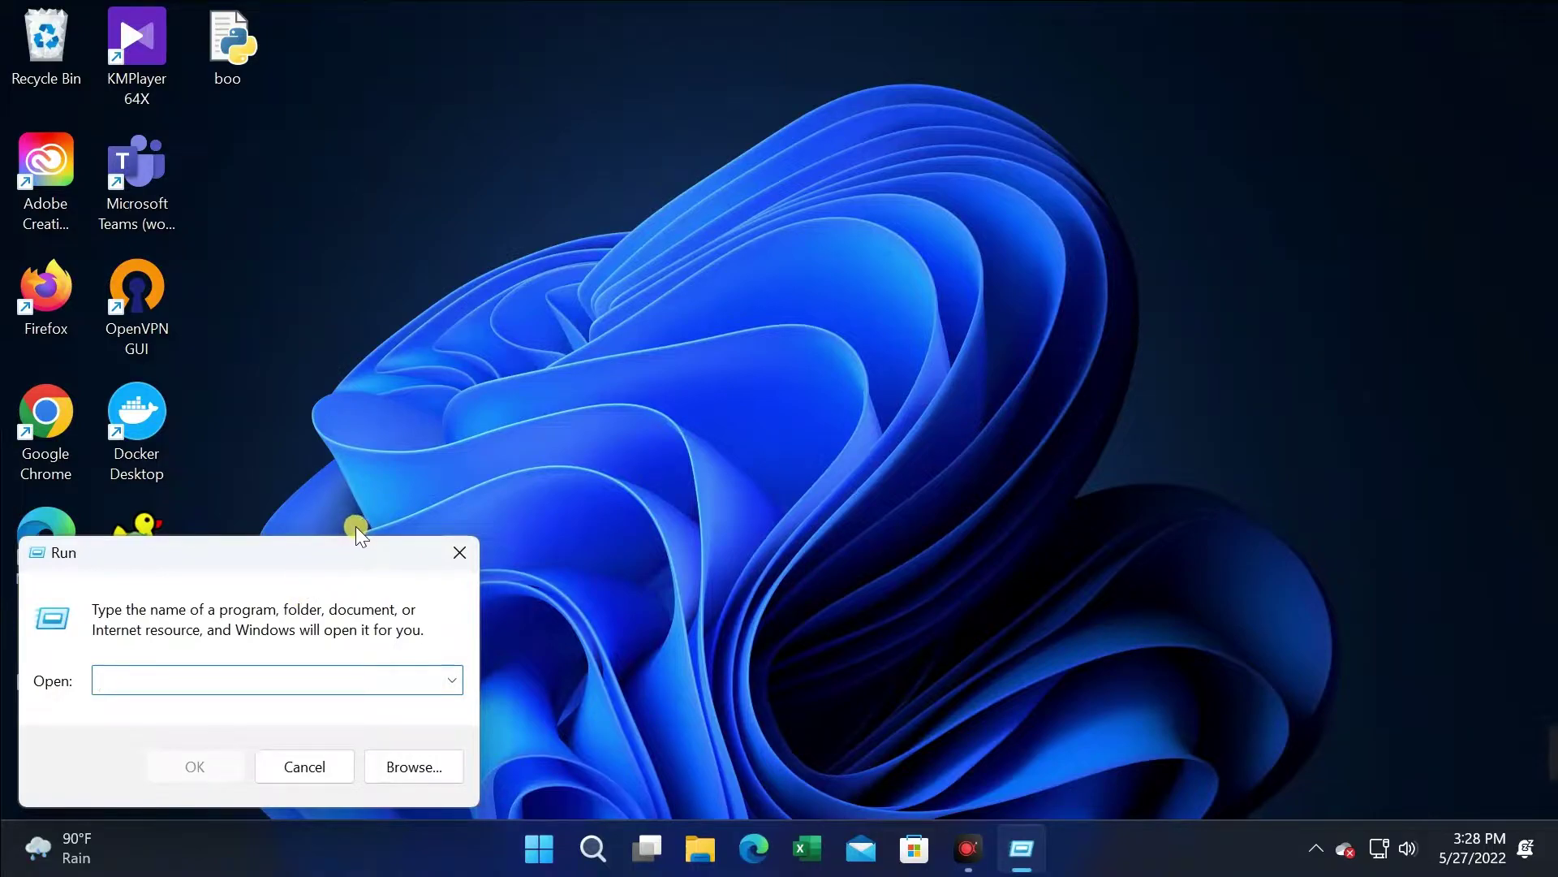
text(temp)
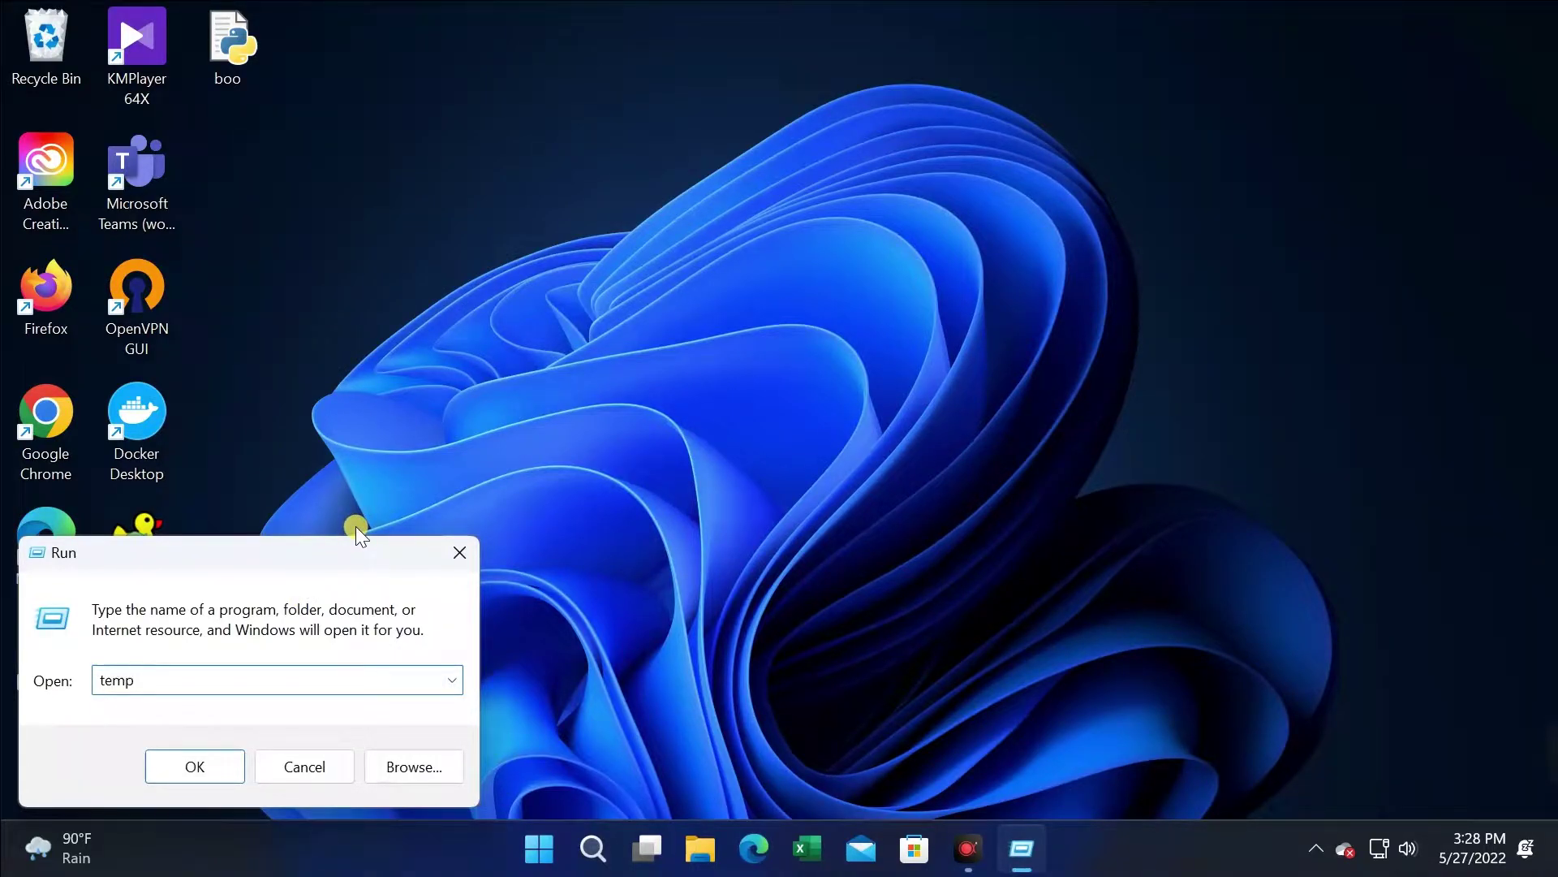
key(Return)
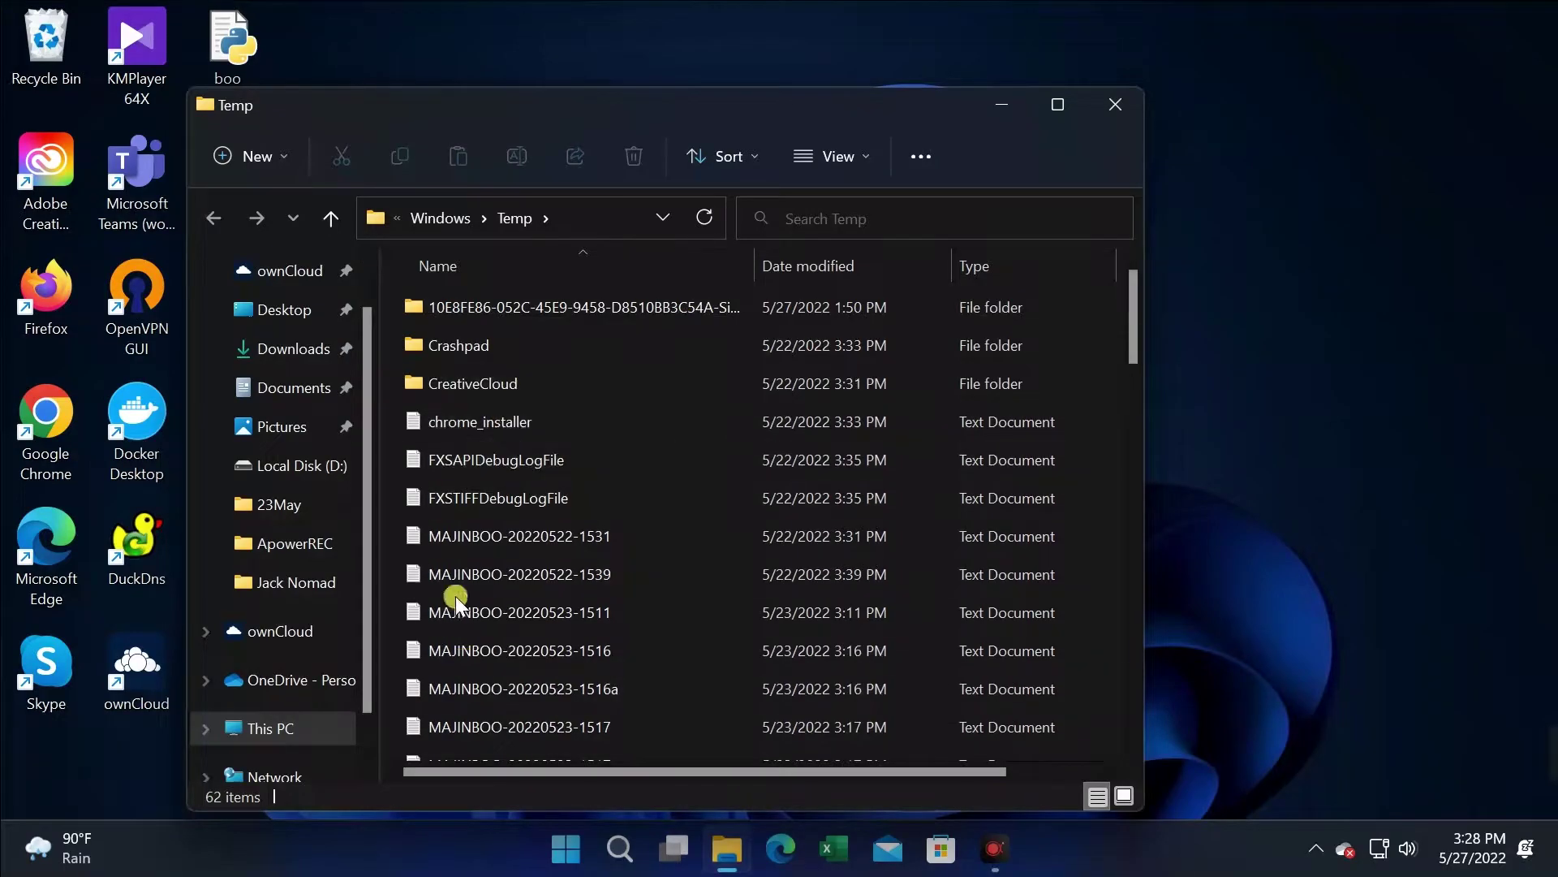
Select every item in the Windows Temp folder and delete them all.
click(526, 307)
drag(1137, 344, 1122, 723)
shift+click(1120, 738)
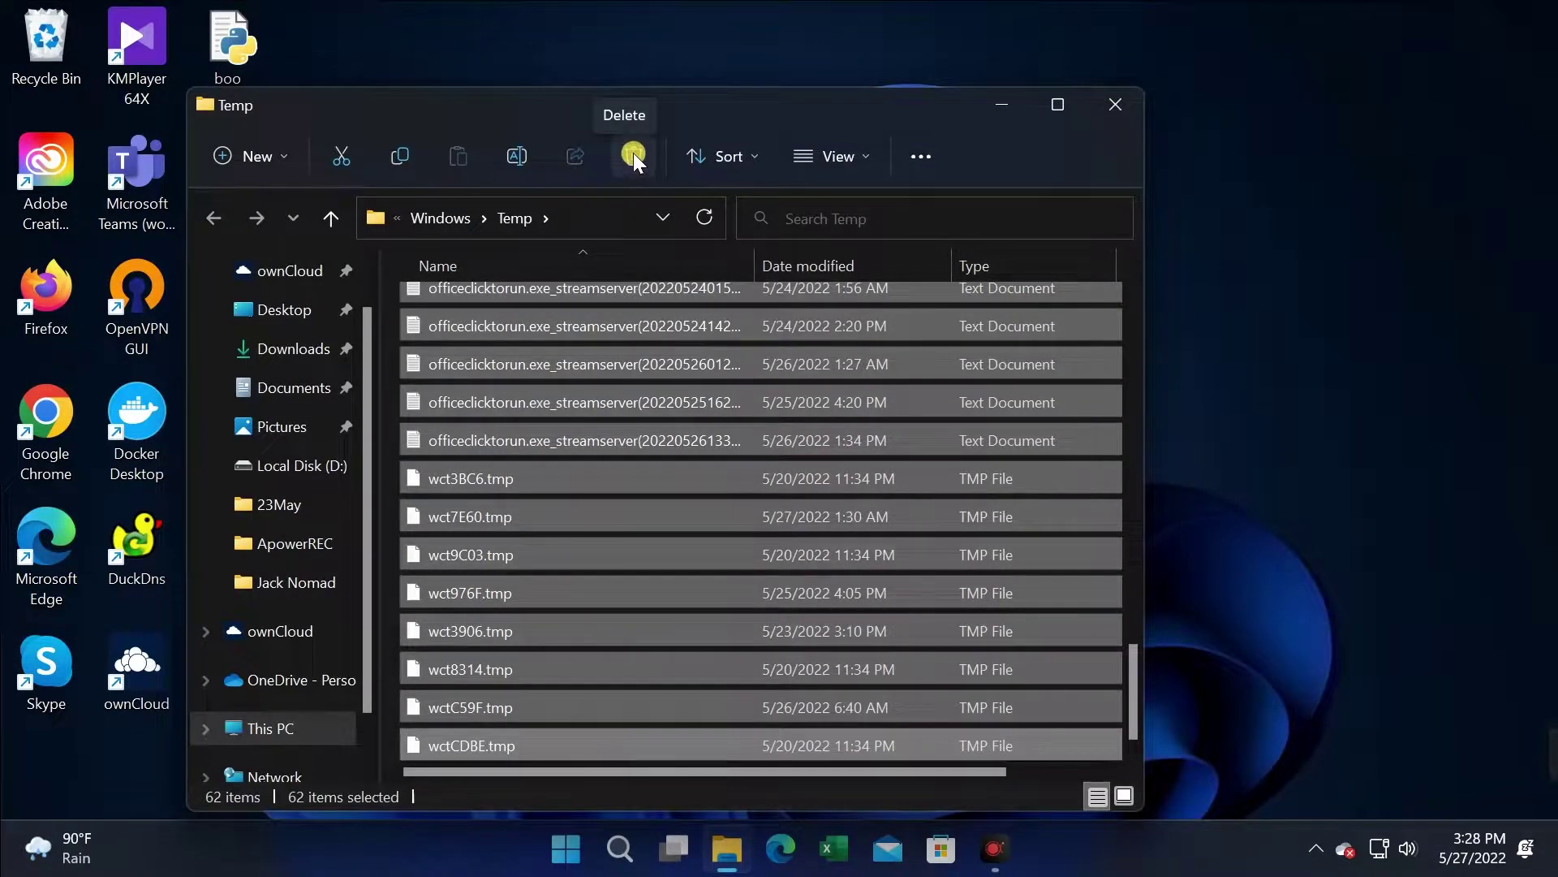
right_click(571, 326)
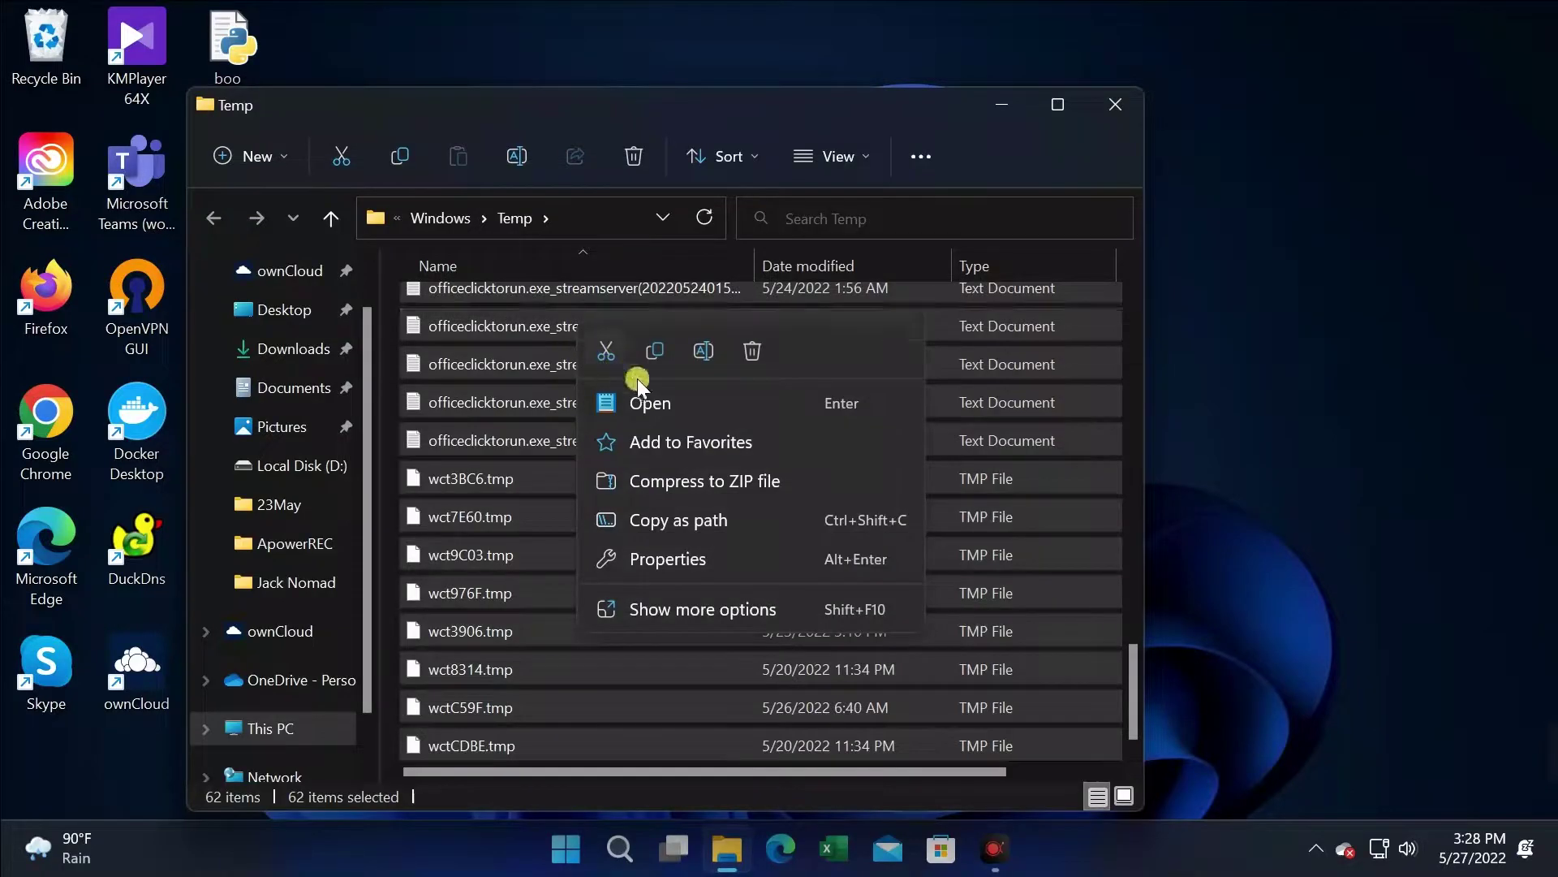
click(749, 349)
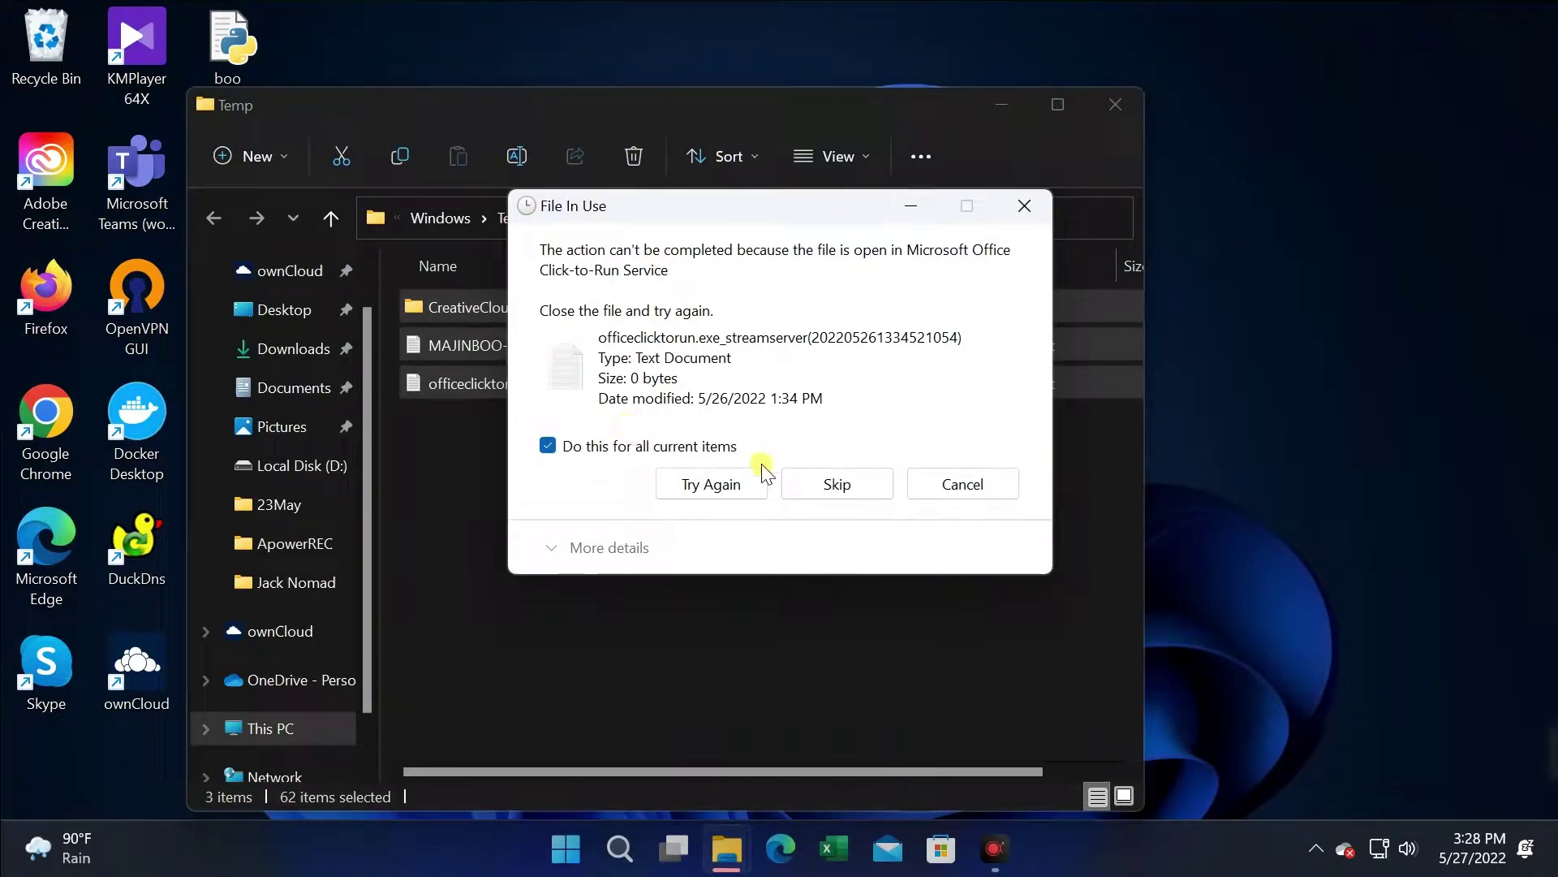
Skip the in-use files and folders for all current items and close the Windows Temp folder.
click(841, 485)
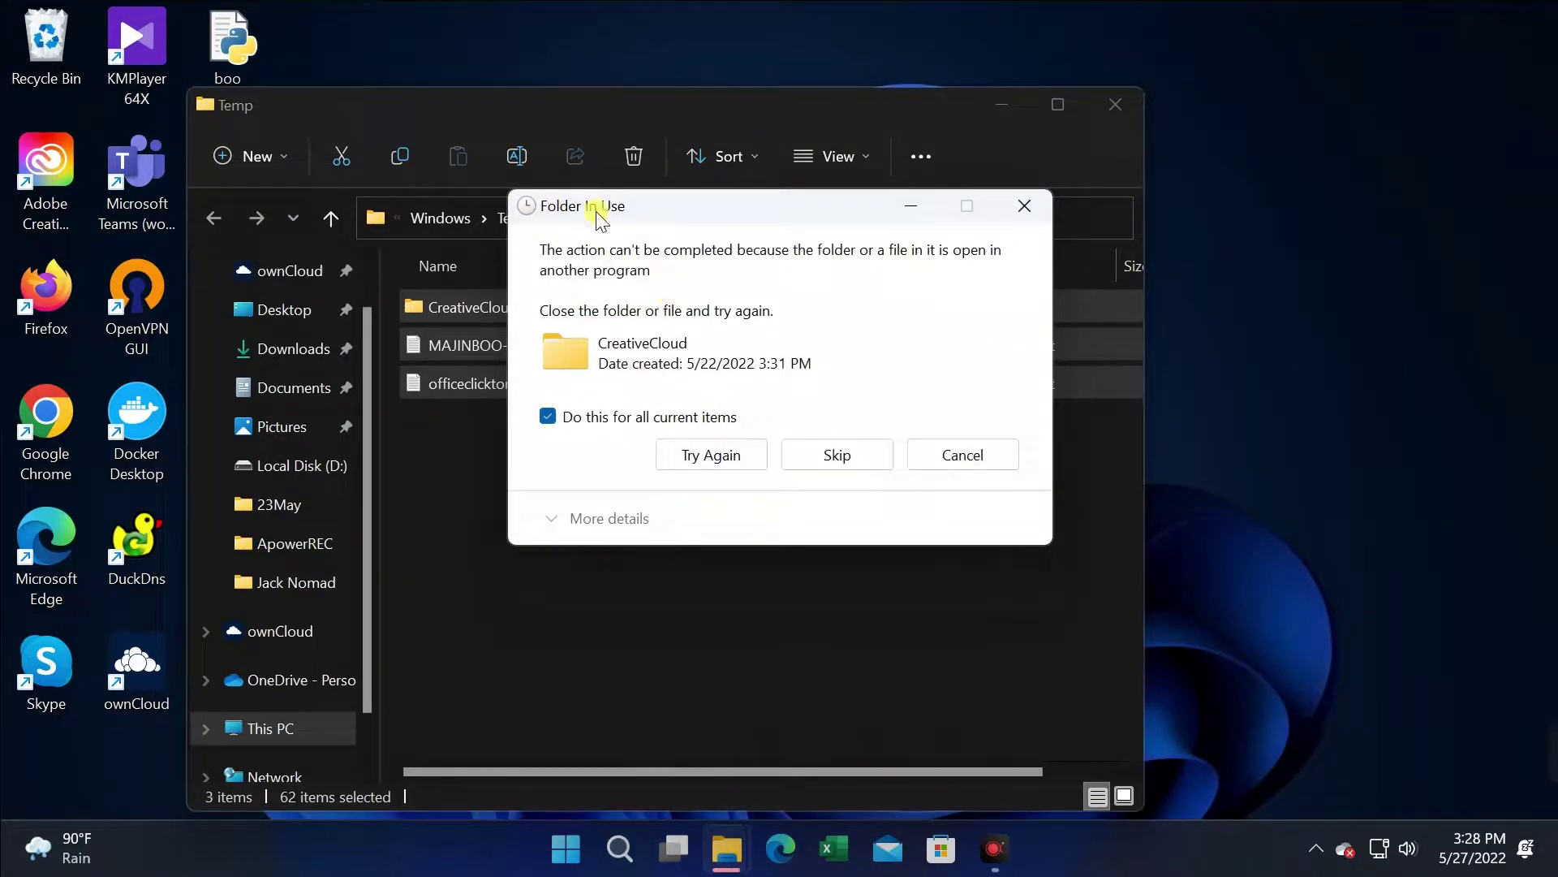
click(837, 456)
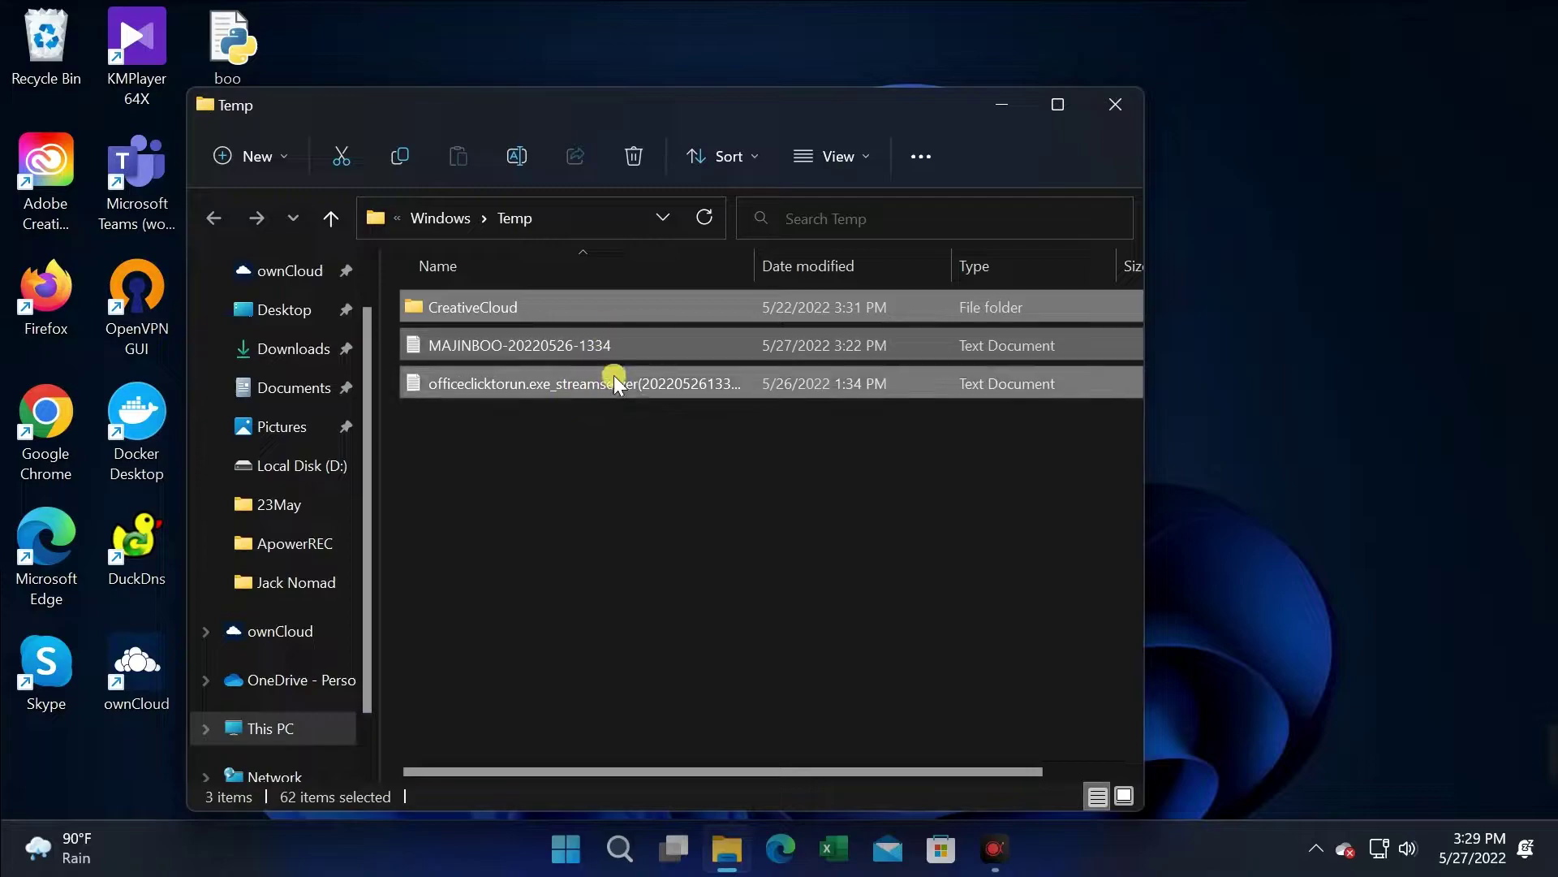
click(634, 440)
click(1117, 108)
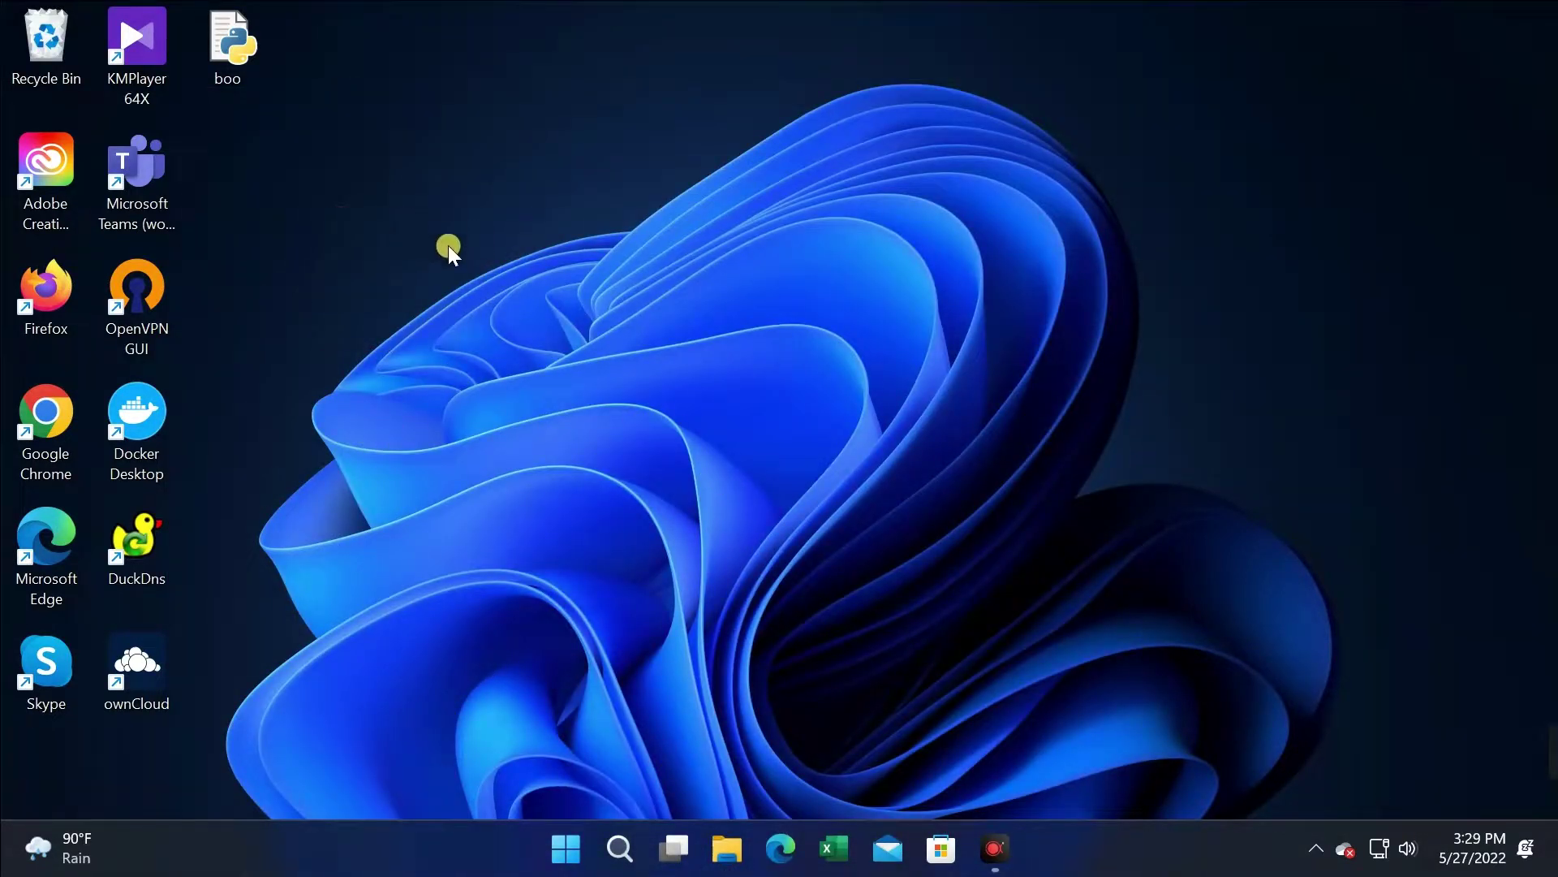
Open a maximized File Explorer window and go to the Windows 11 (C:) drive.
click(728, 849)
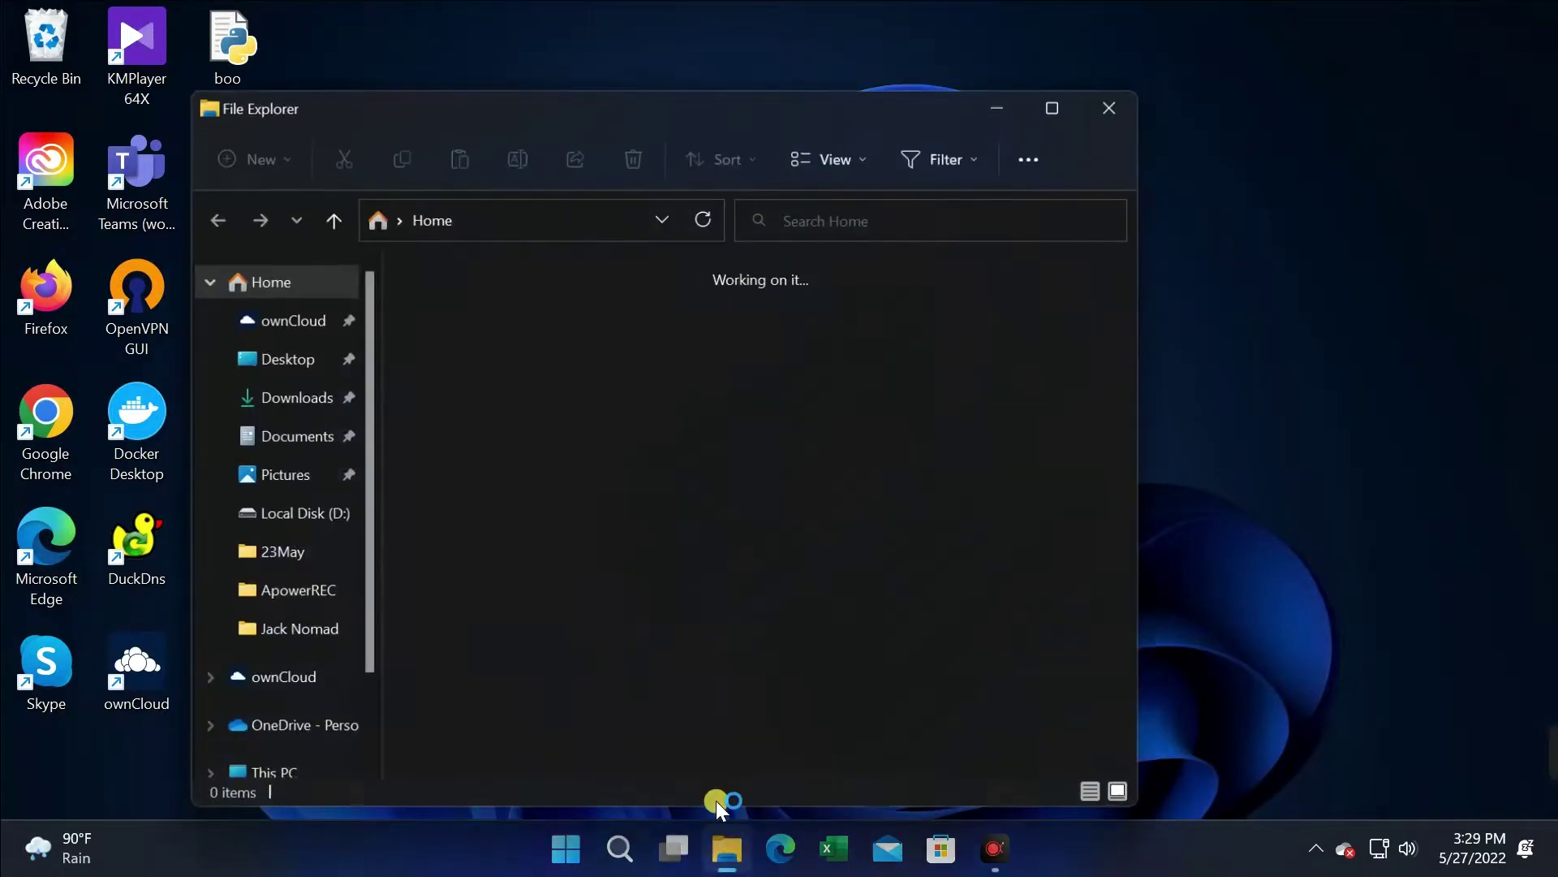
double_click(720, 101)
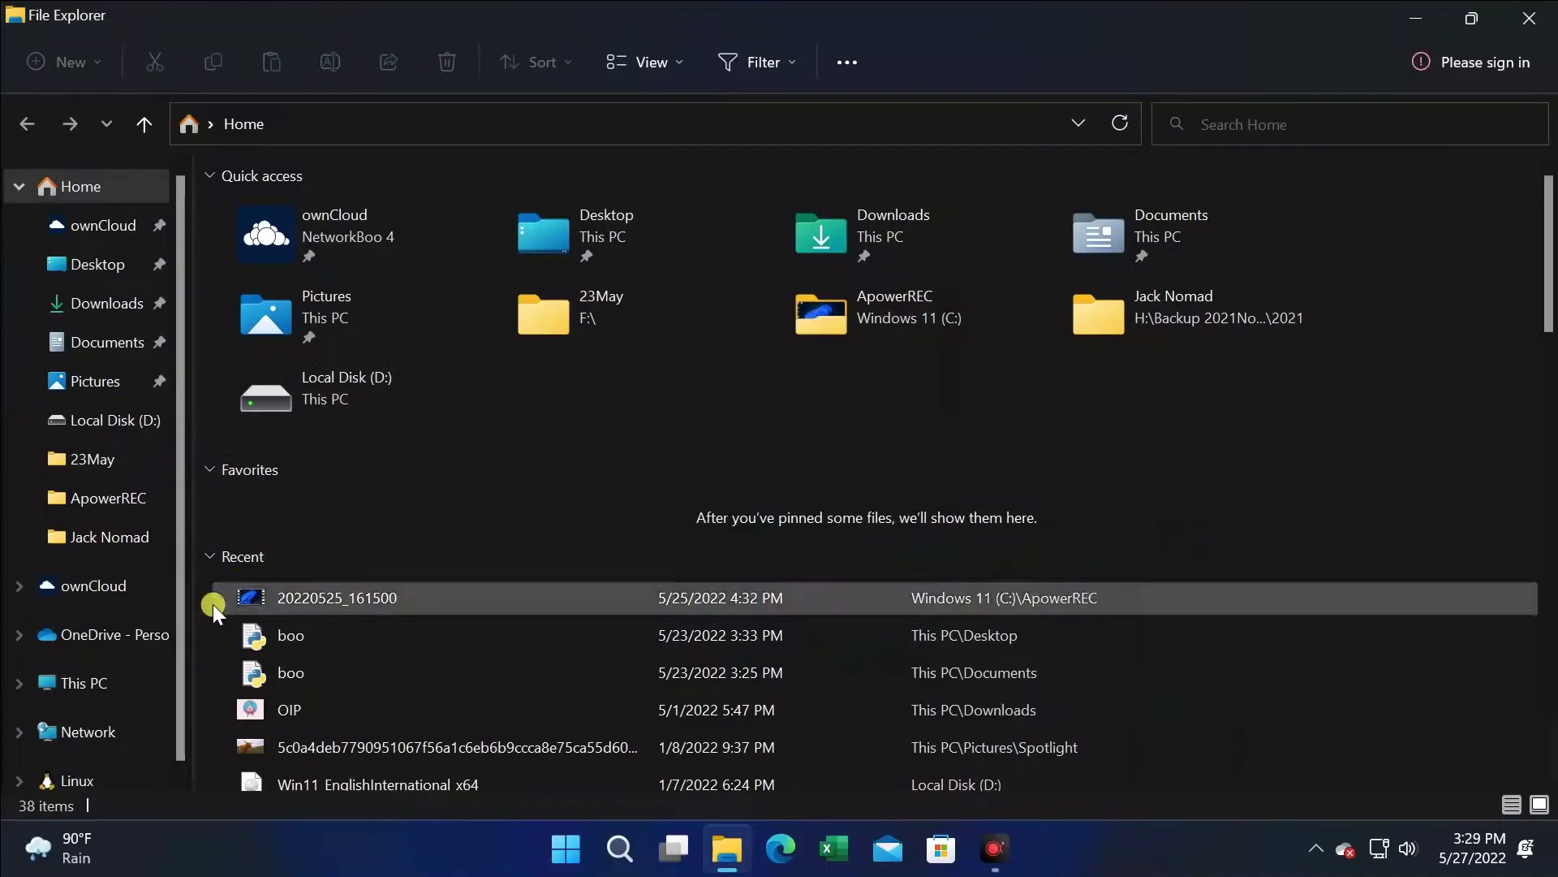
scroll(51, 664, down, 1)
click(84, 634)
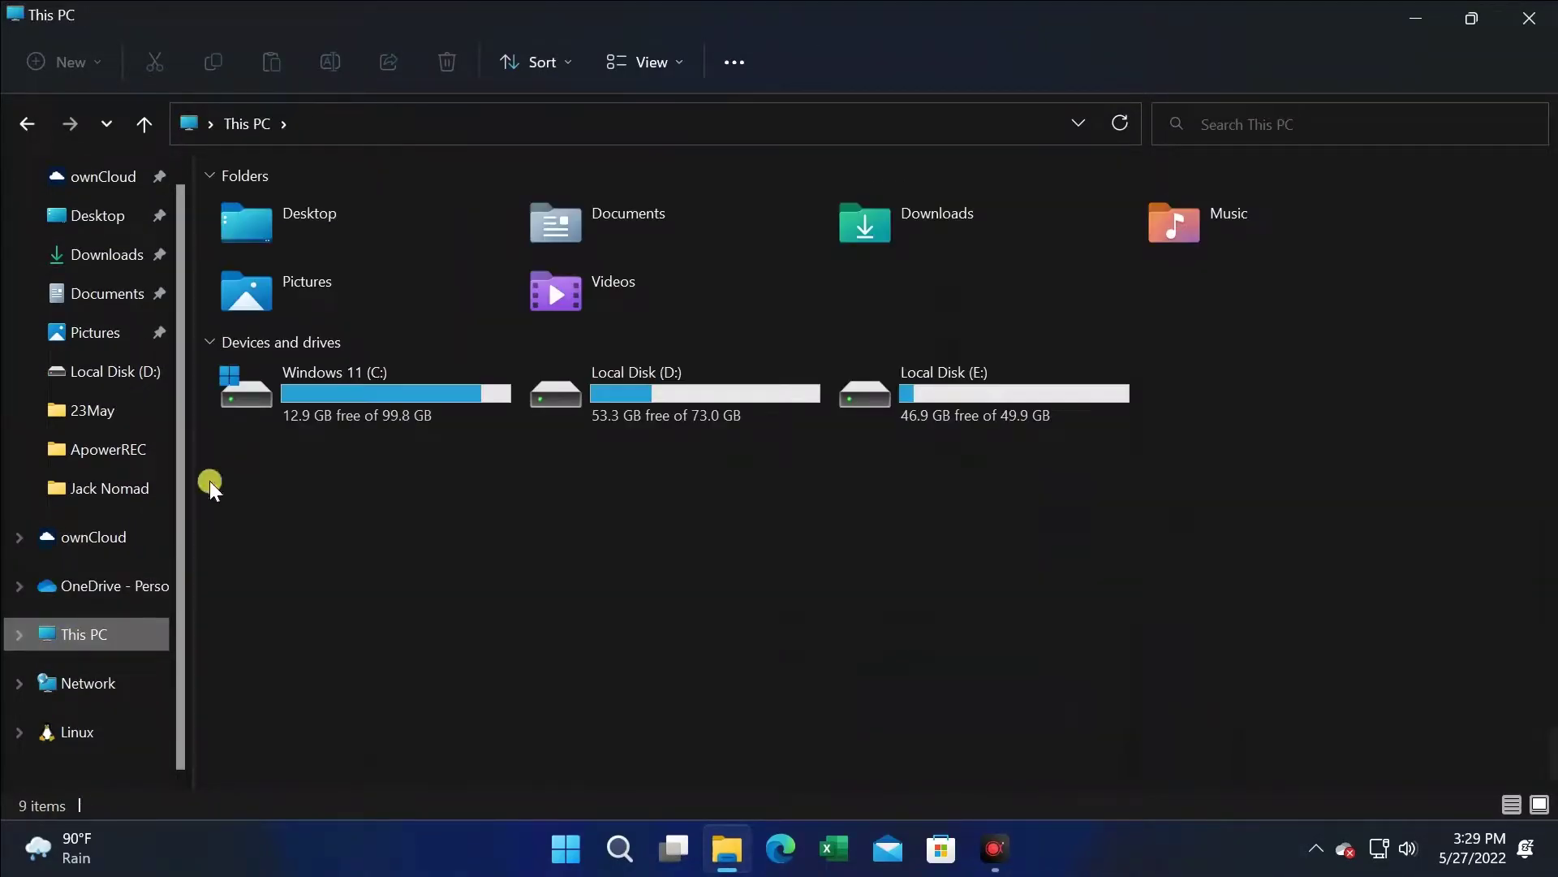
double_click(337, 386)
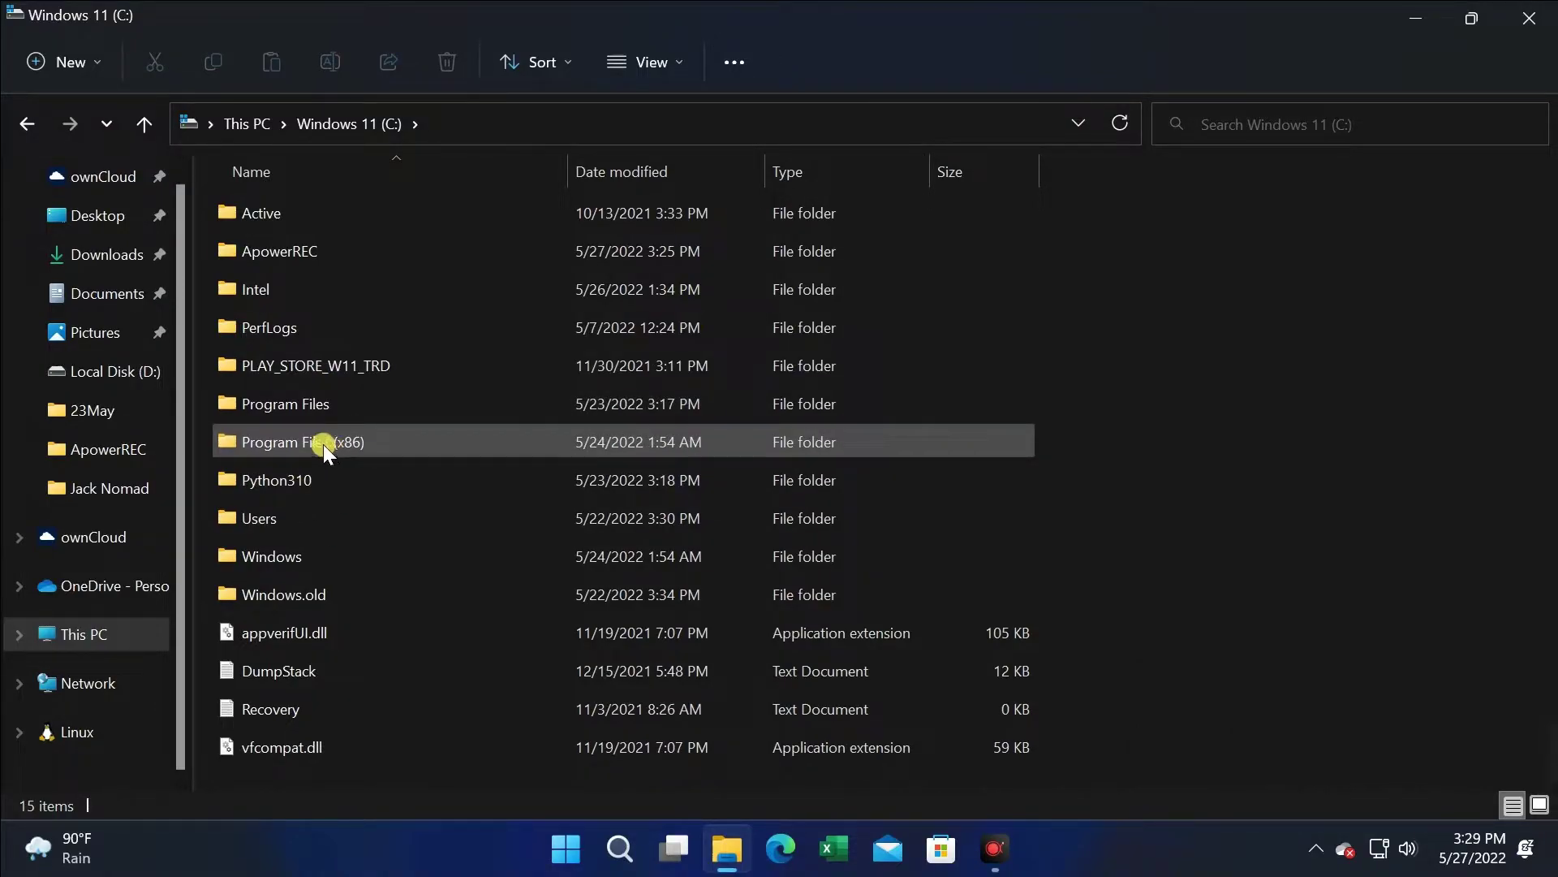
Open the Download folder inside Windows\SoftwareDistribution on the C: drive.
double_click(347, 556)
scroll(460, 466, down, 10)
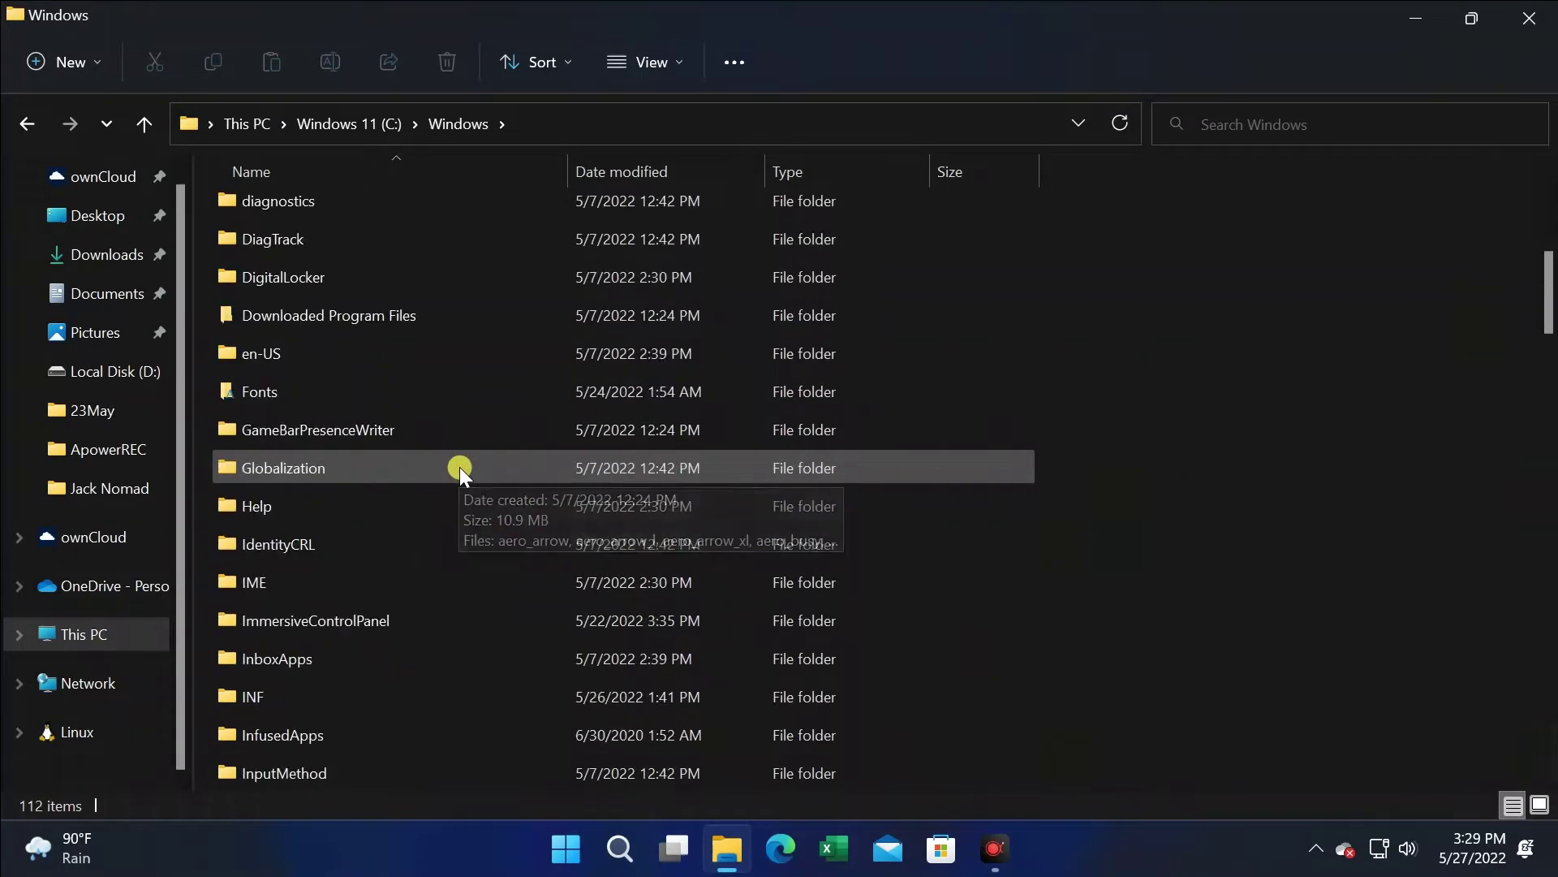
scroll(460, 467, down, 5)
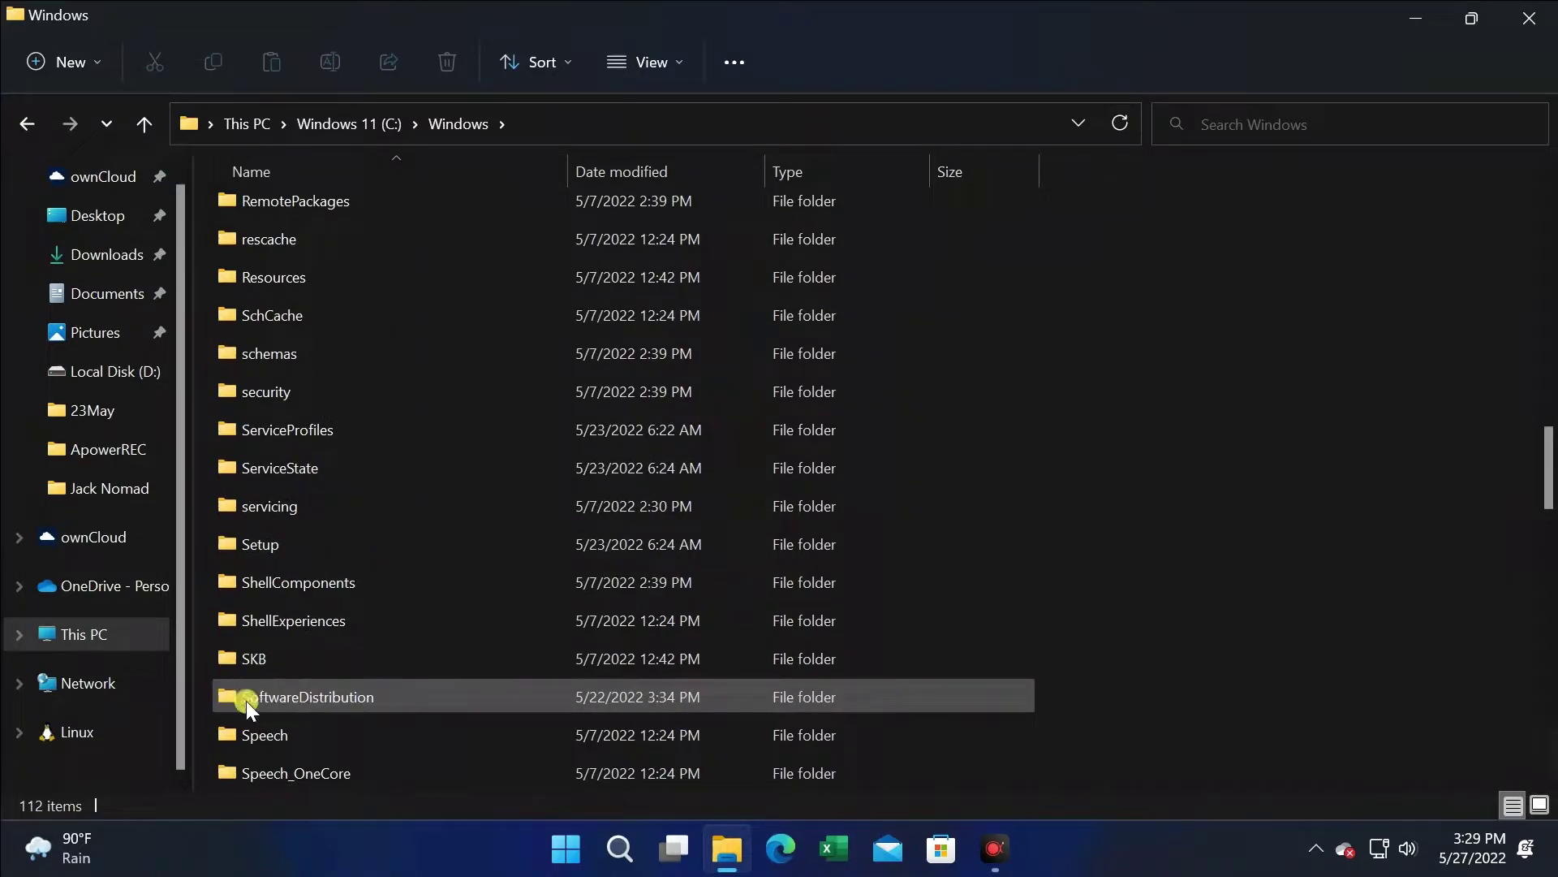
mouse_move(277, 697)
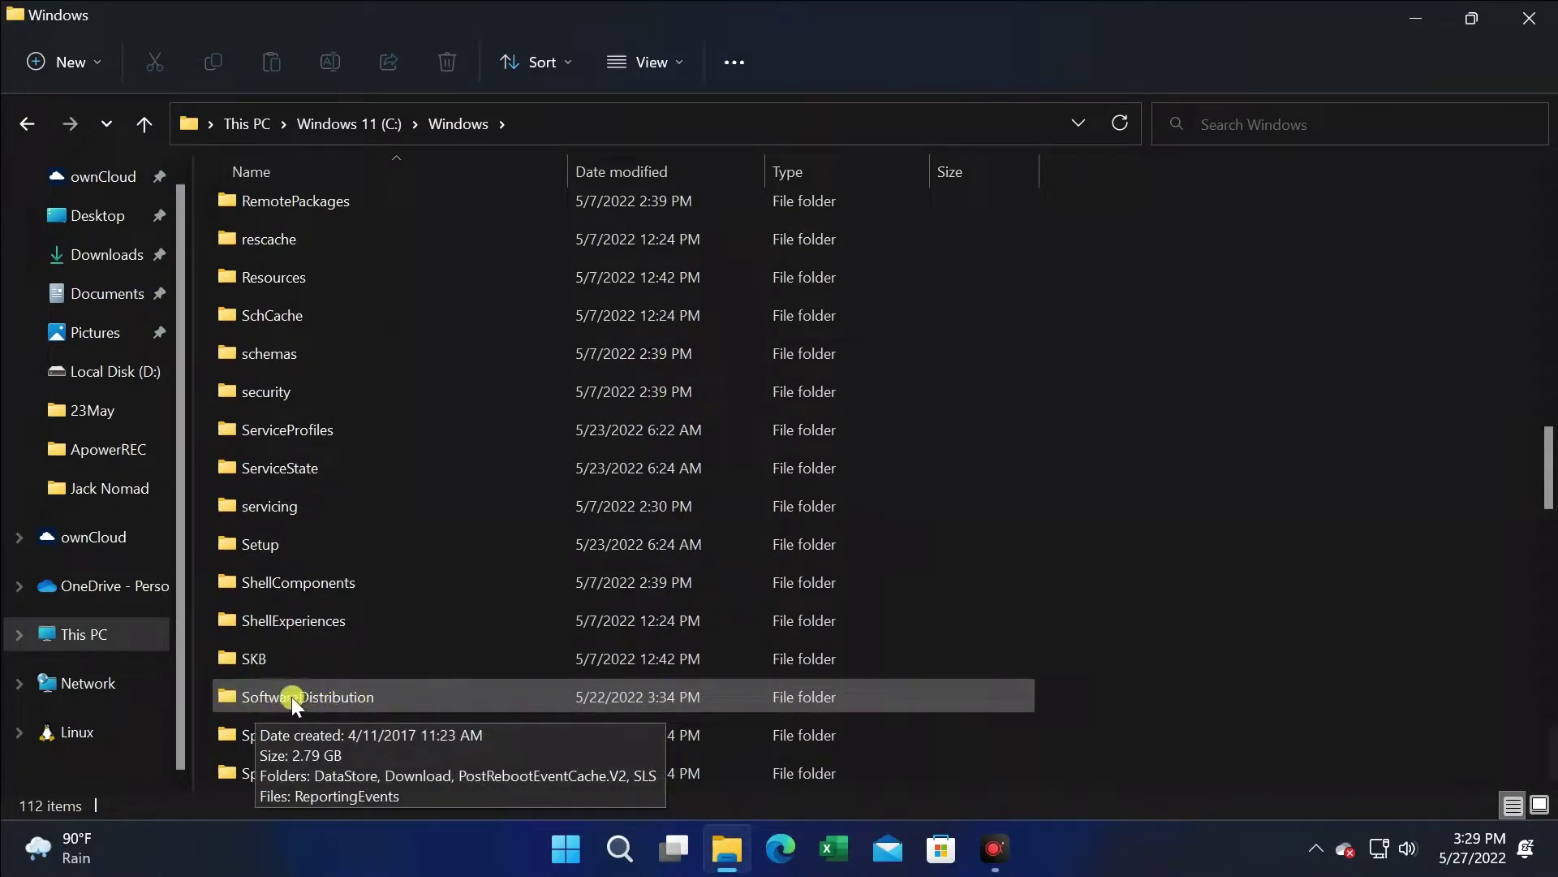
double_click(320, 697)
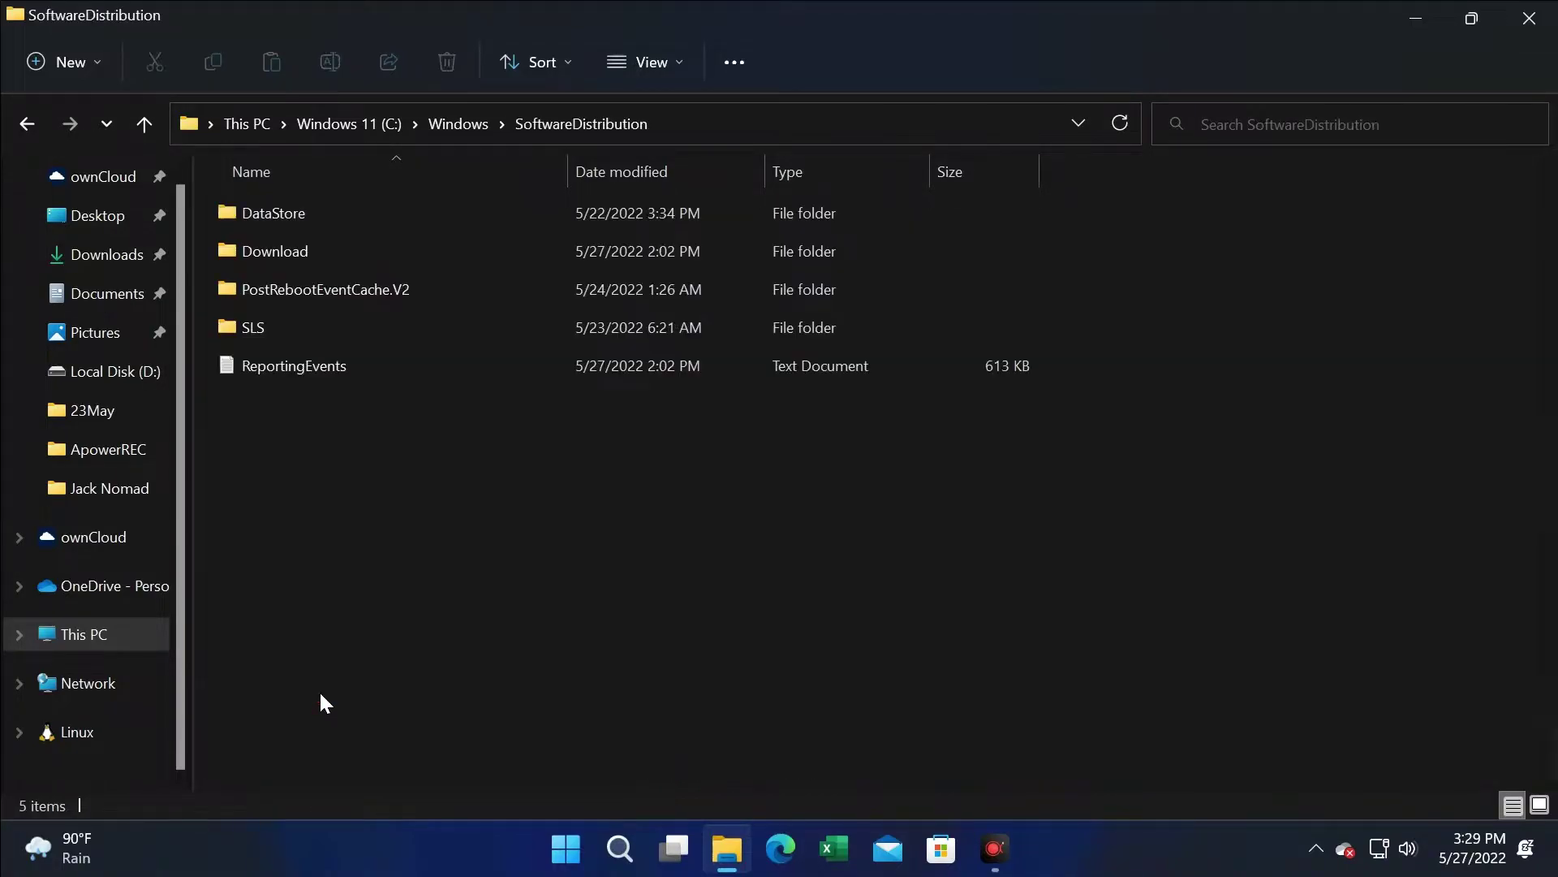
double_click(290, 245)
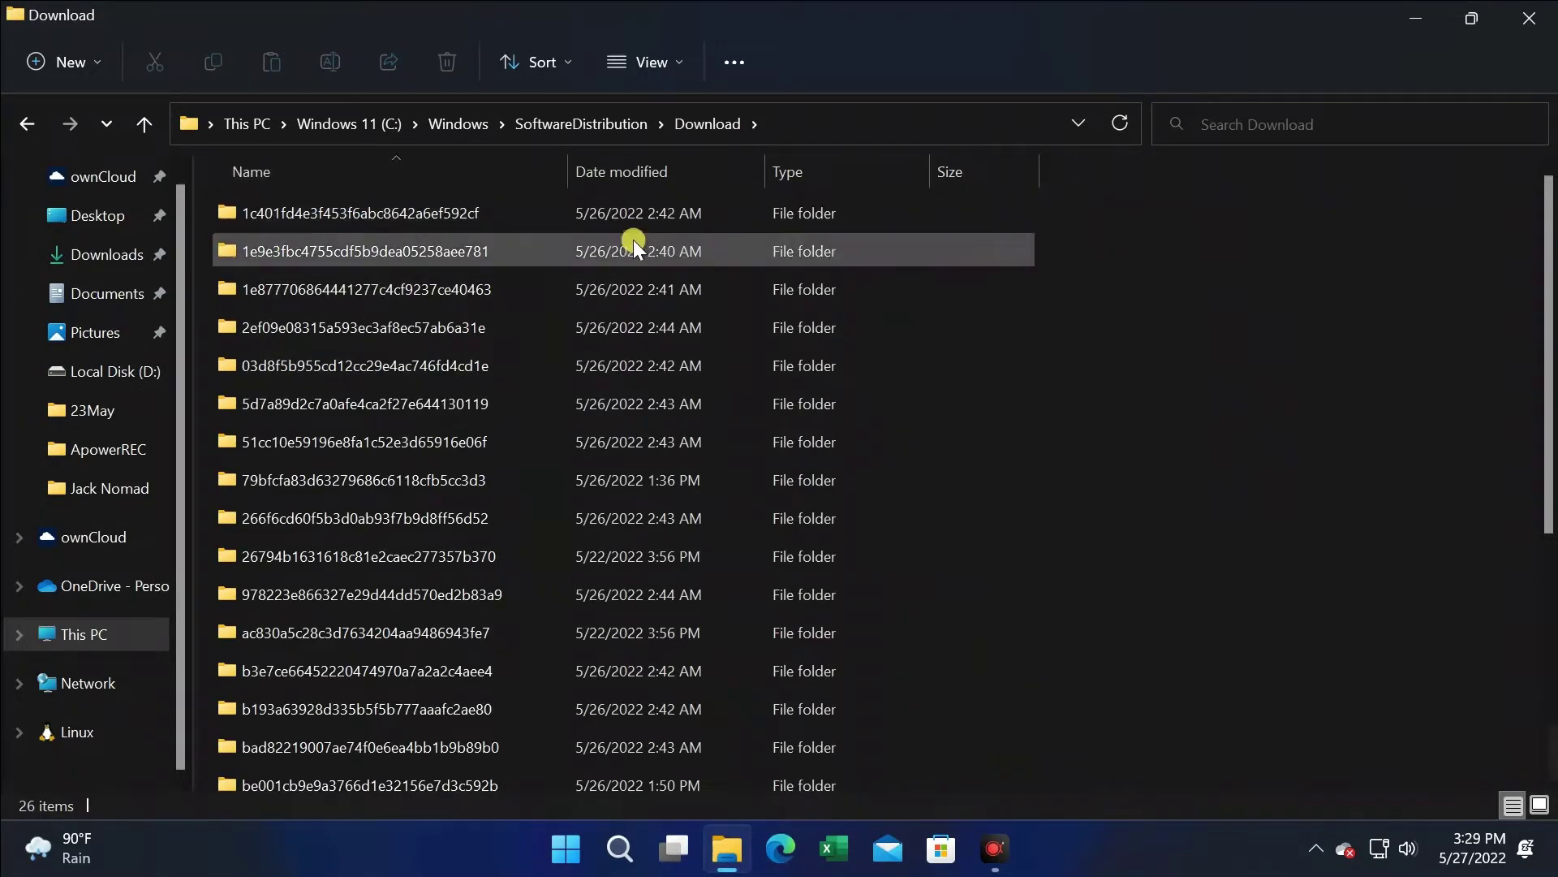
Delete every item in the SoftwareDistribution Download folder, granting administrator permission for all current items, and close the folder.
click(469, 215)
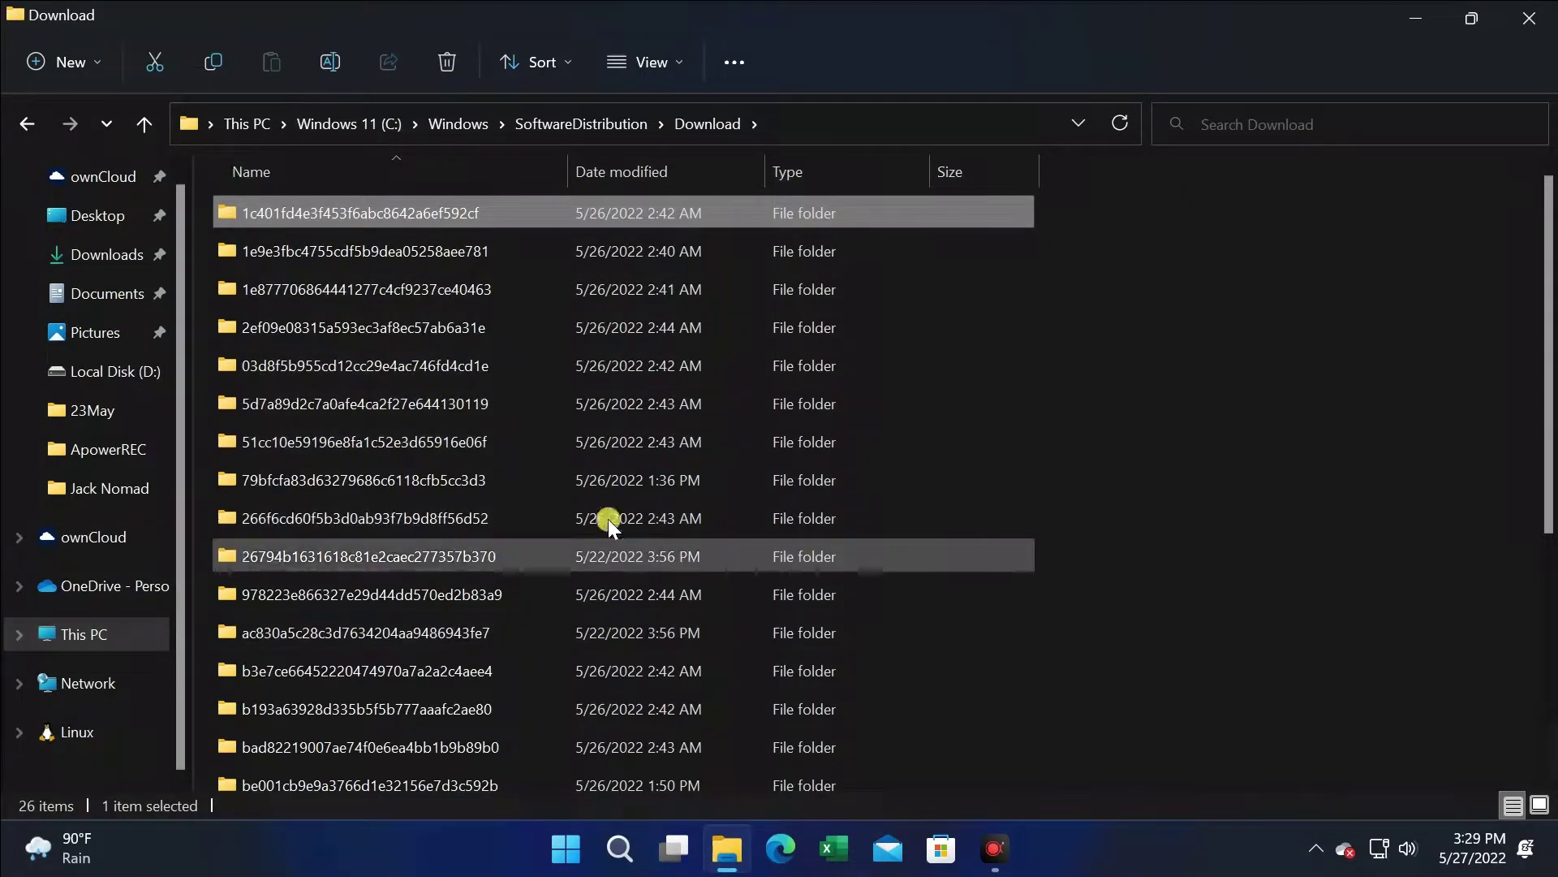
drag(1545, 341, 1545, 682)
shift+click(347, 778)
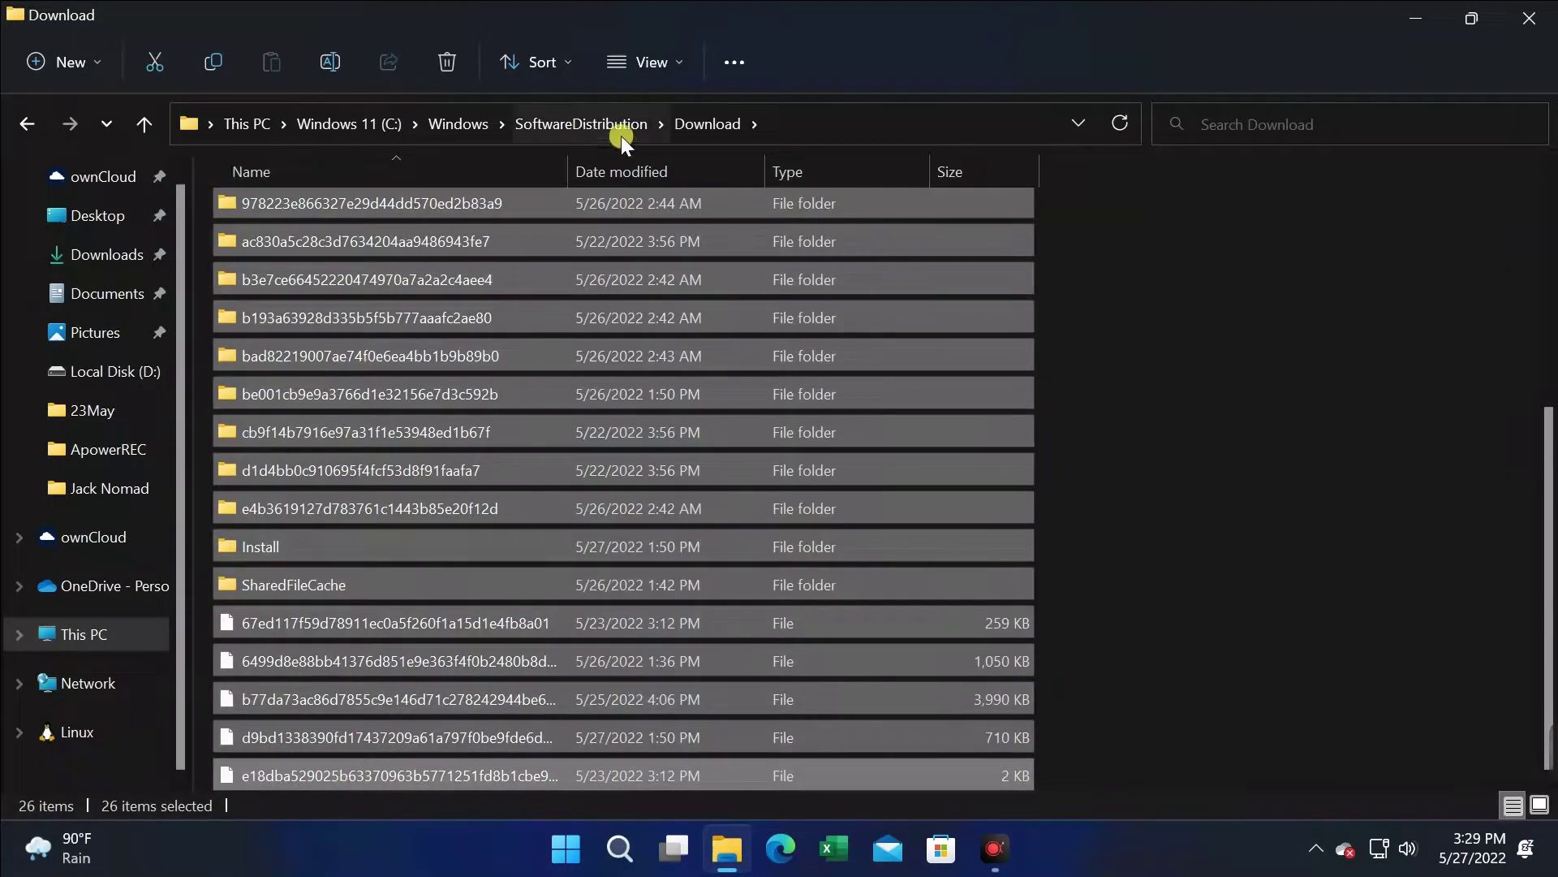
click(442, 63)
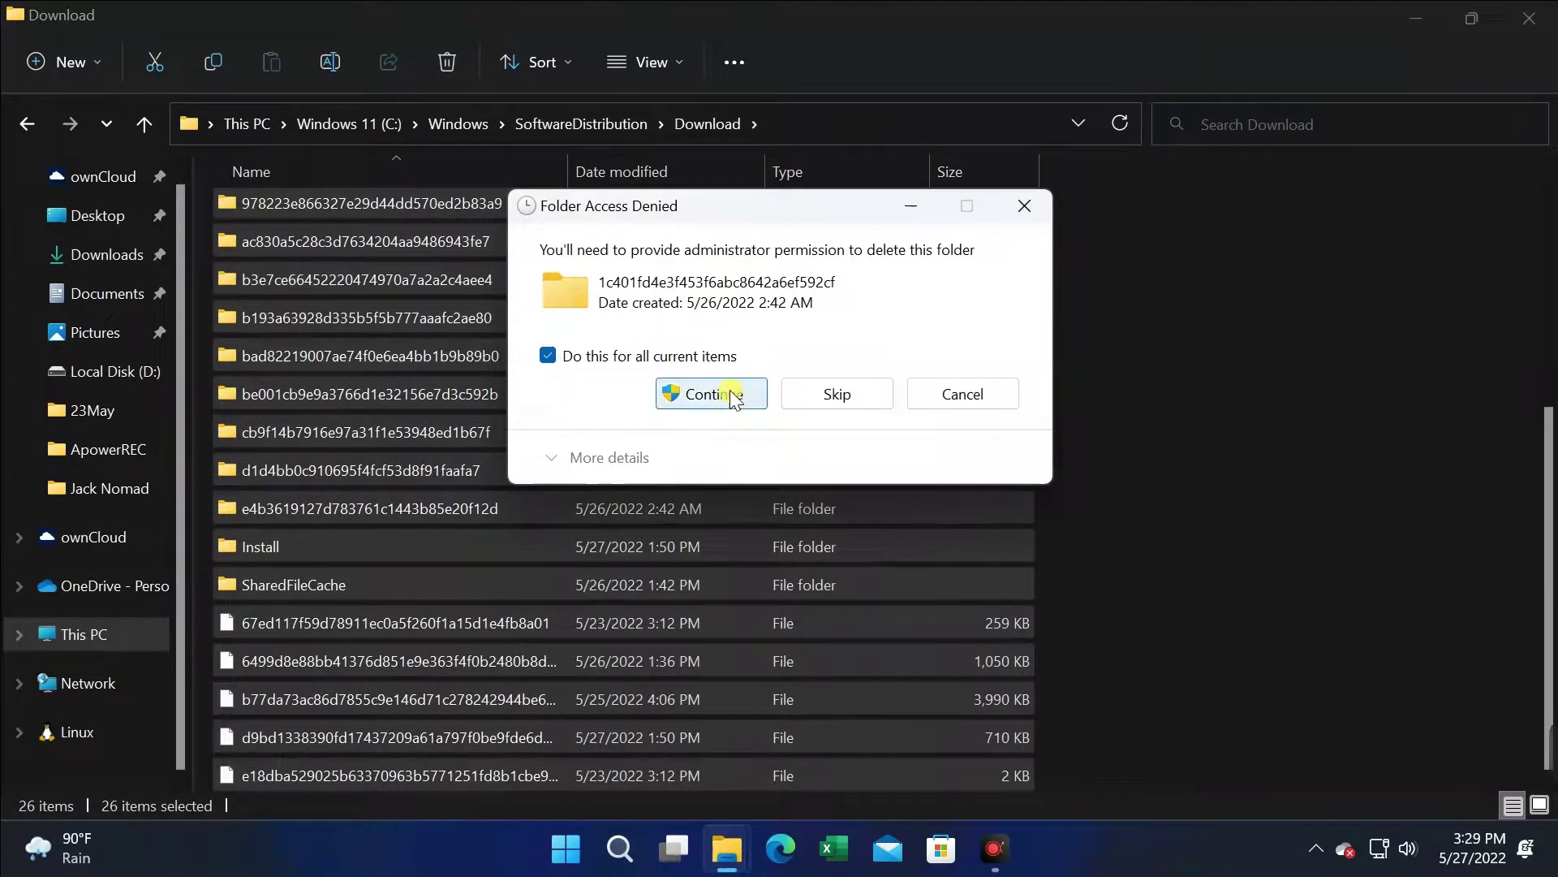
click(714, 394)
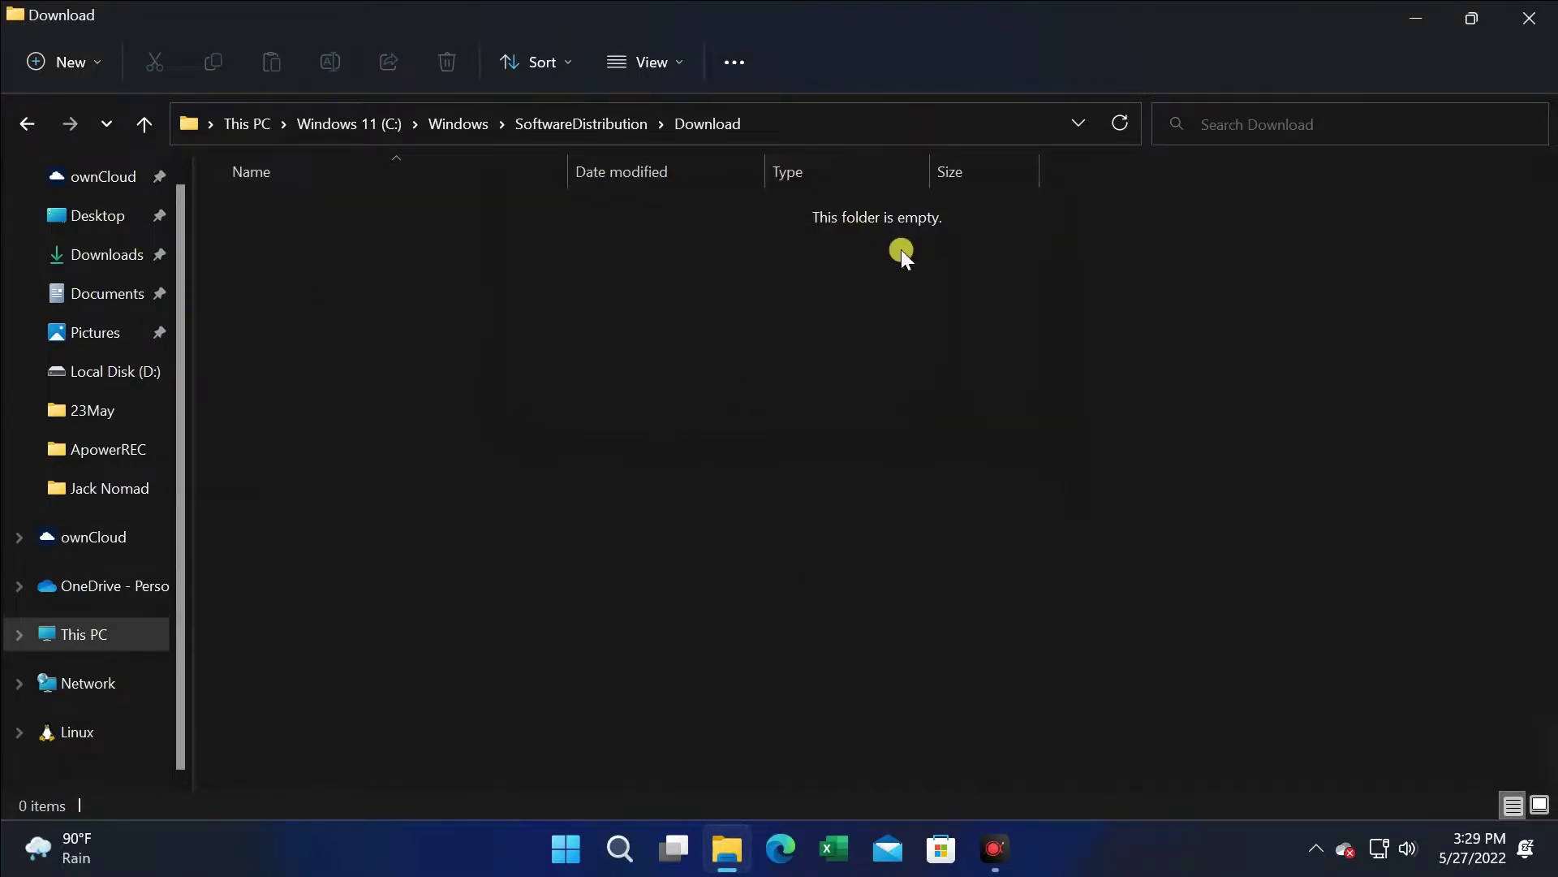
click(1530, 18)
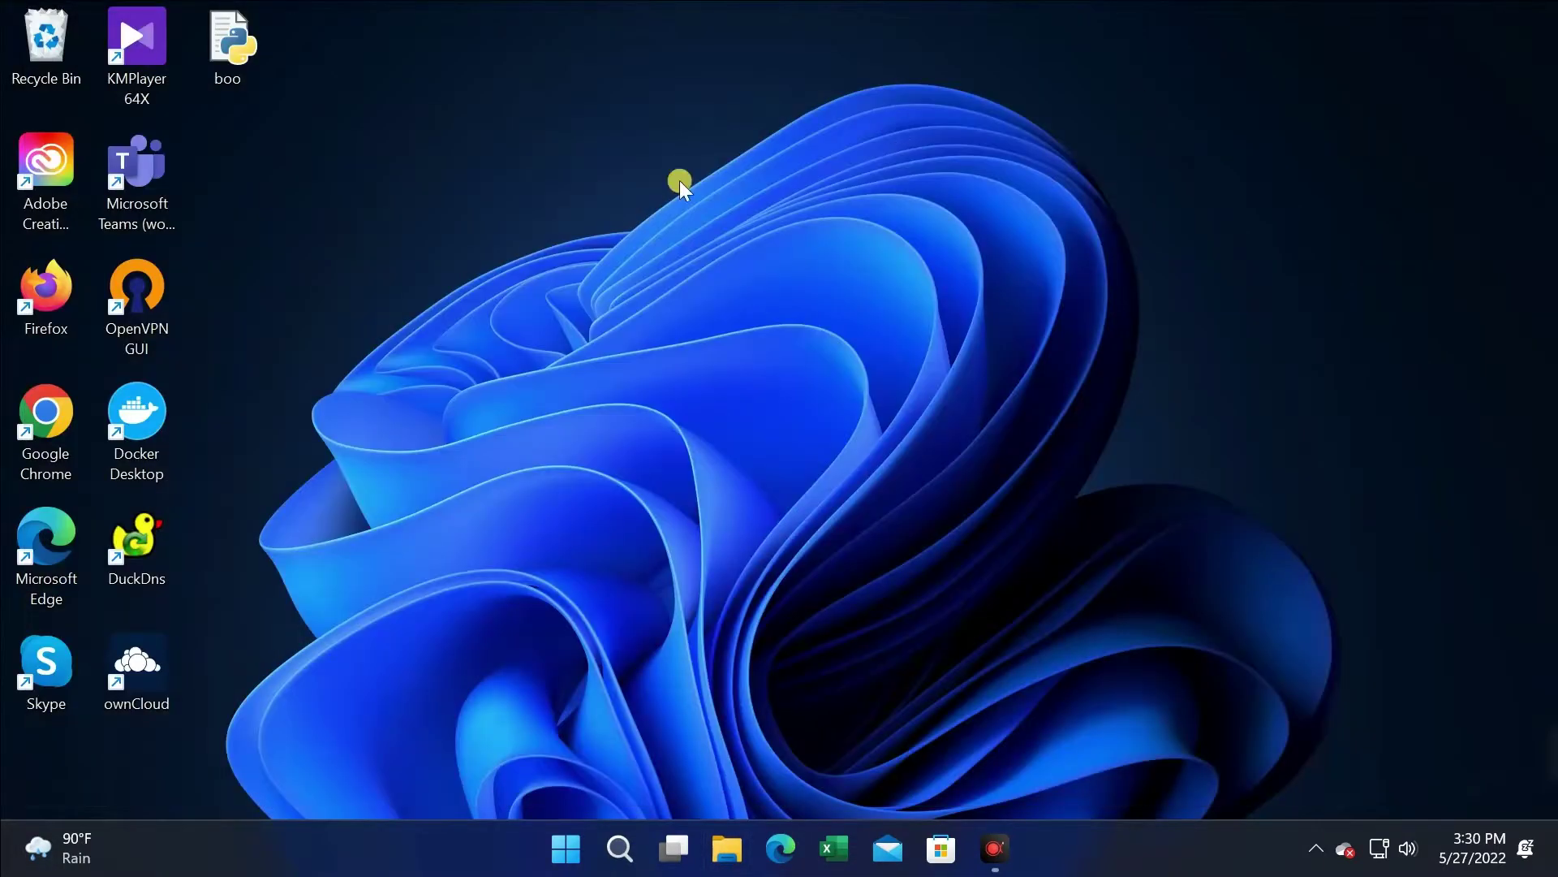
Open the Prefetch folder through the Run dialog and grant permanent access to it.
right_click(572, 850)
click(564, 711)
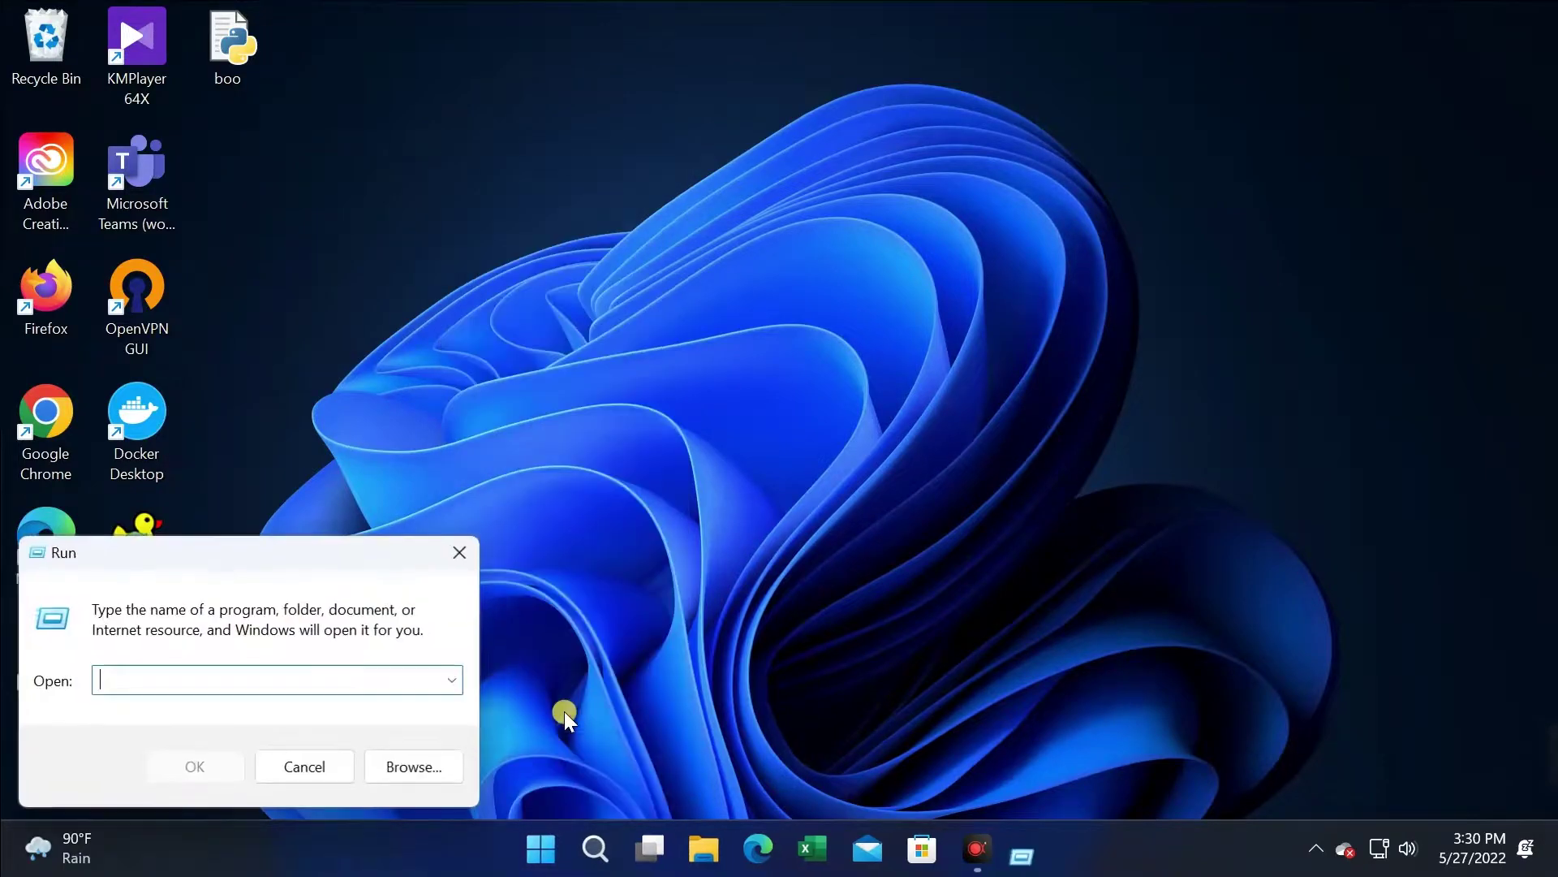
text(Prefetch)
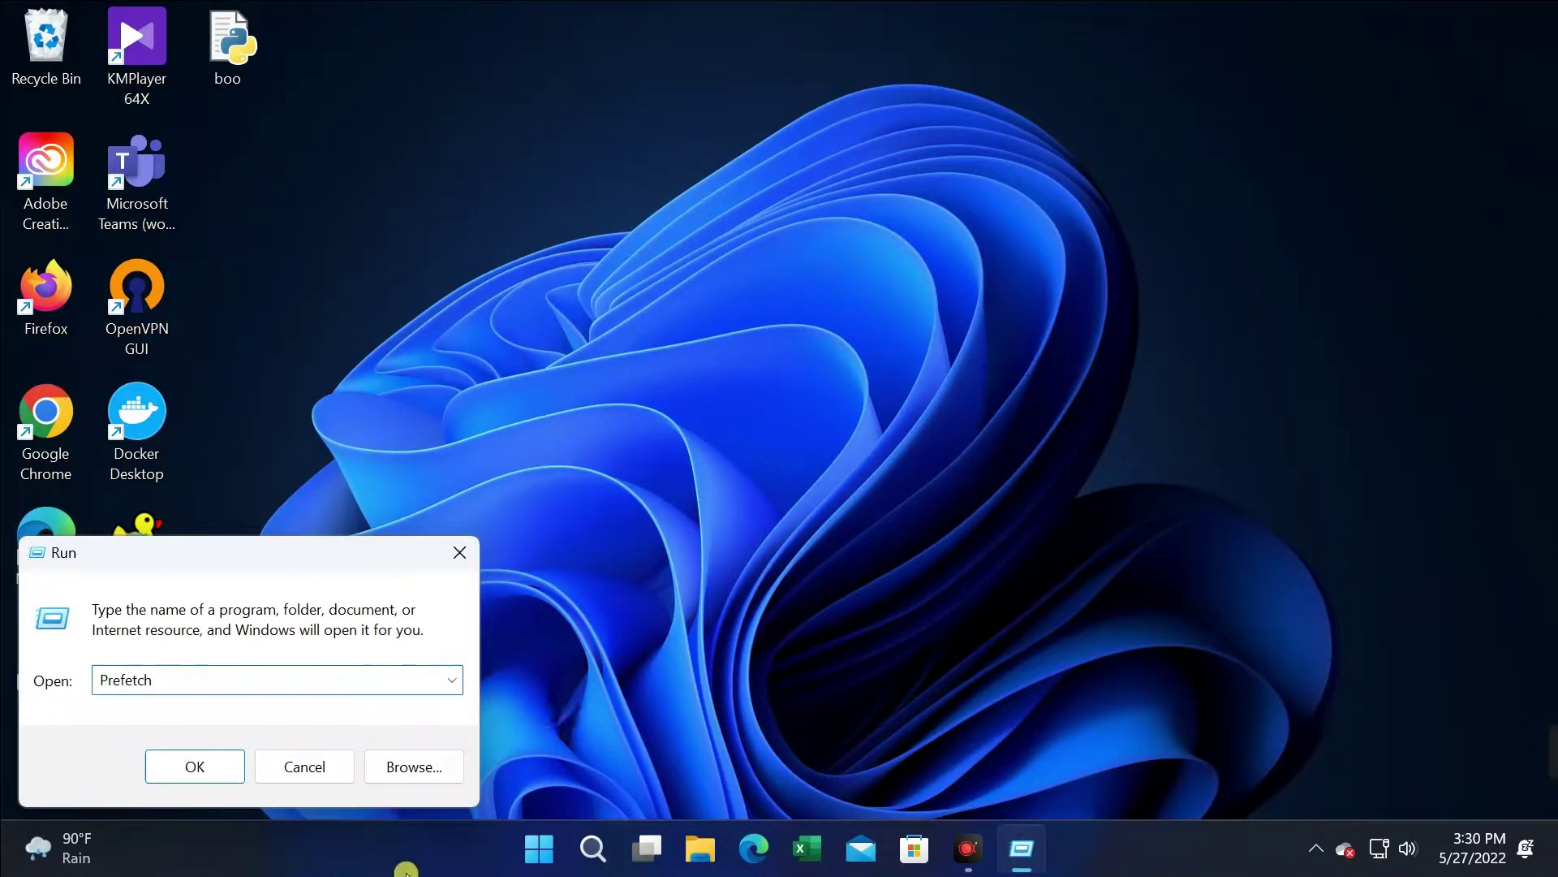
click(173, 776)
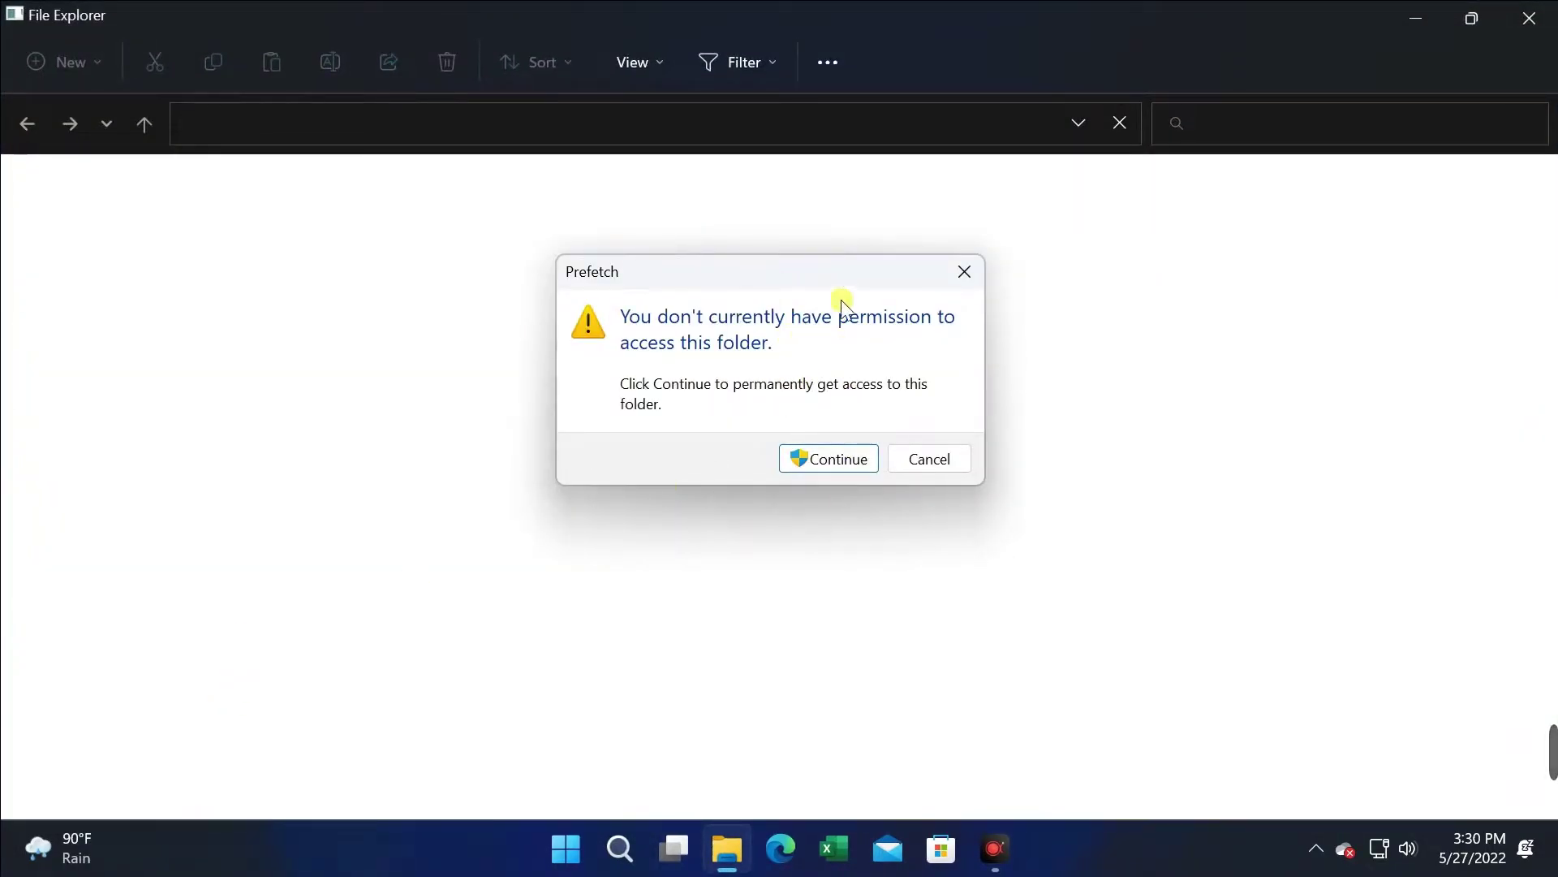
click(842, 467)
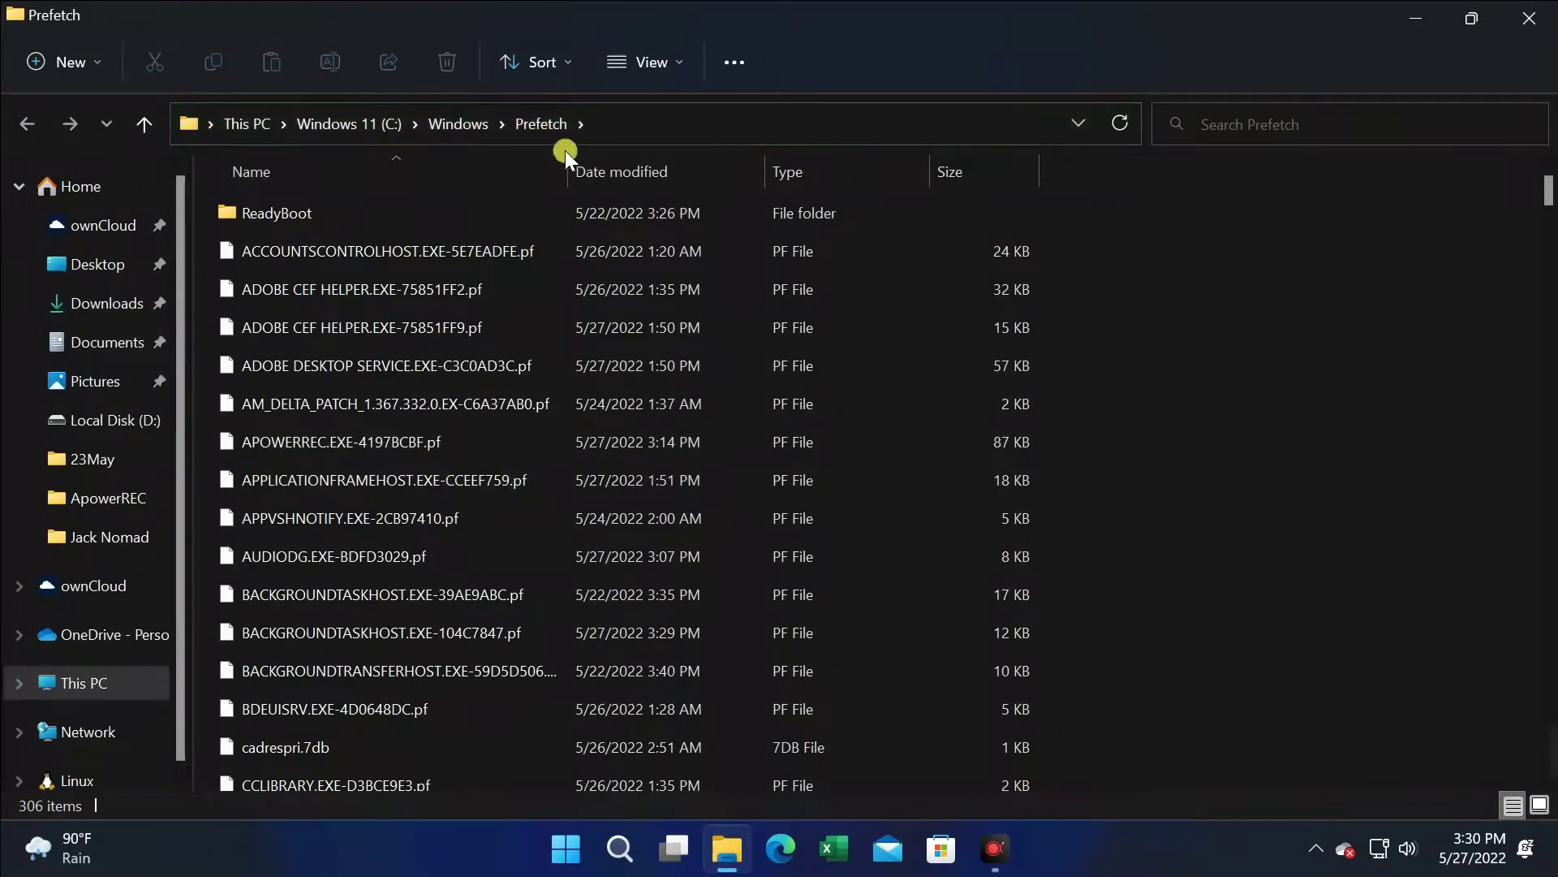
Select all files and folders in the Prefetch folder and delete them.
click(326, 221)
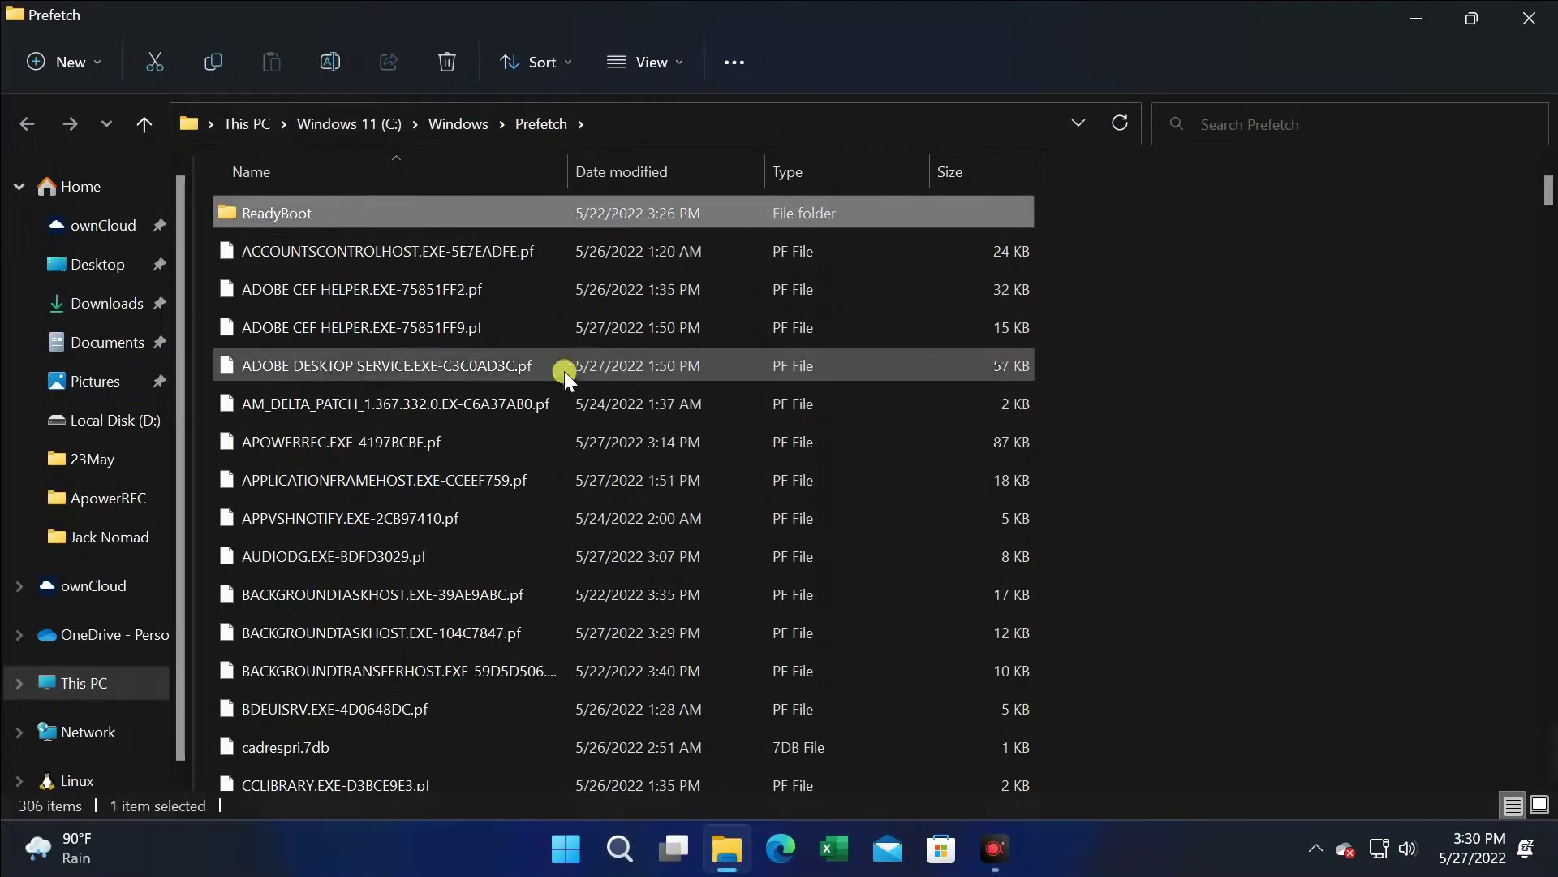
scroll(513, 612, down, 5)
scroll(526, 609, up, 5)
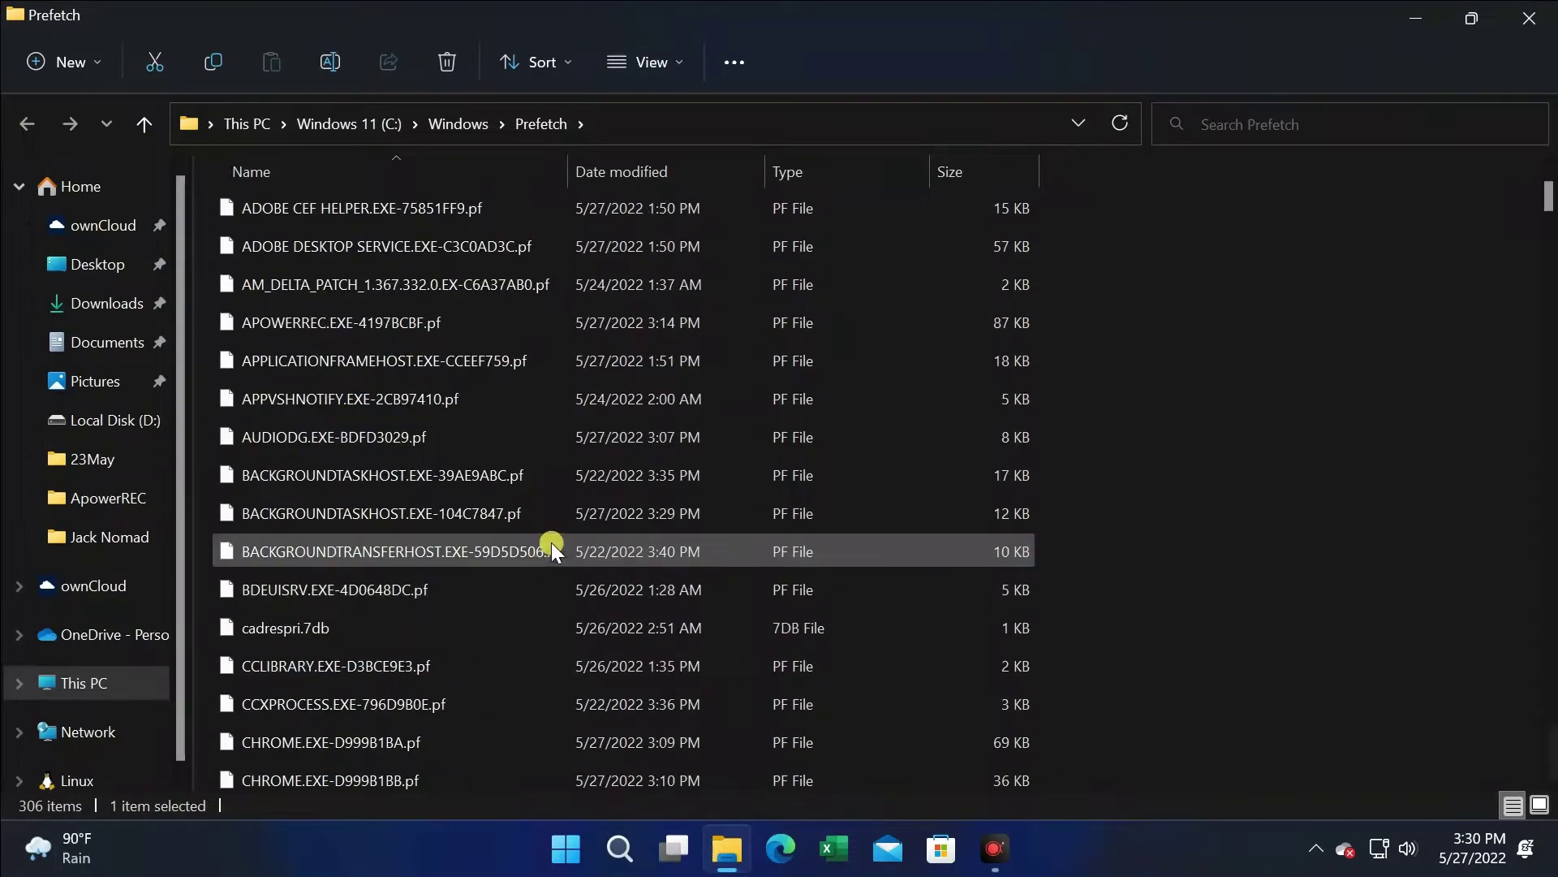
drag(1543, 192, 1537, 787)
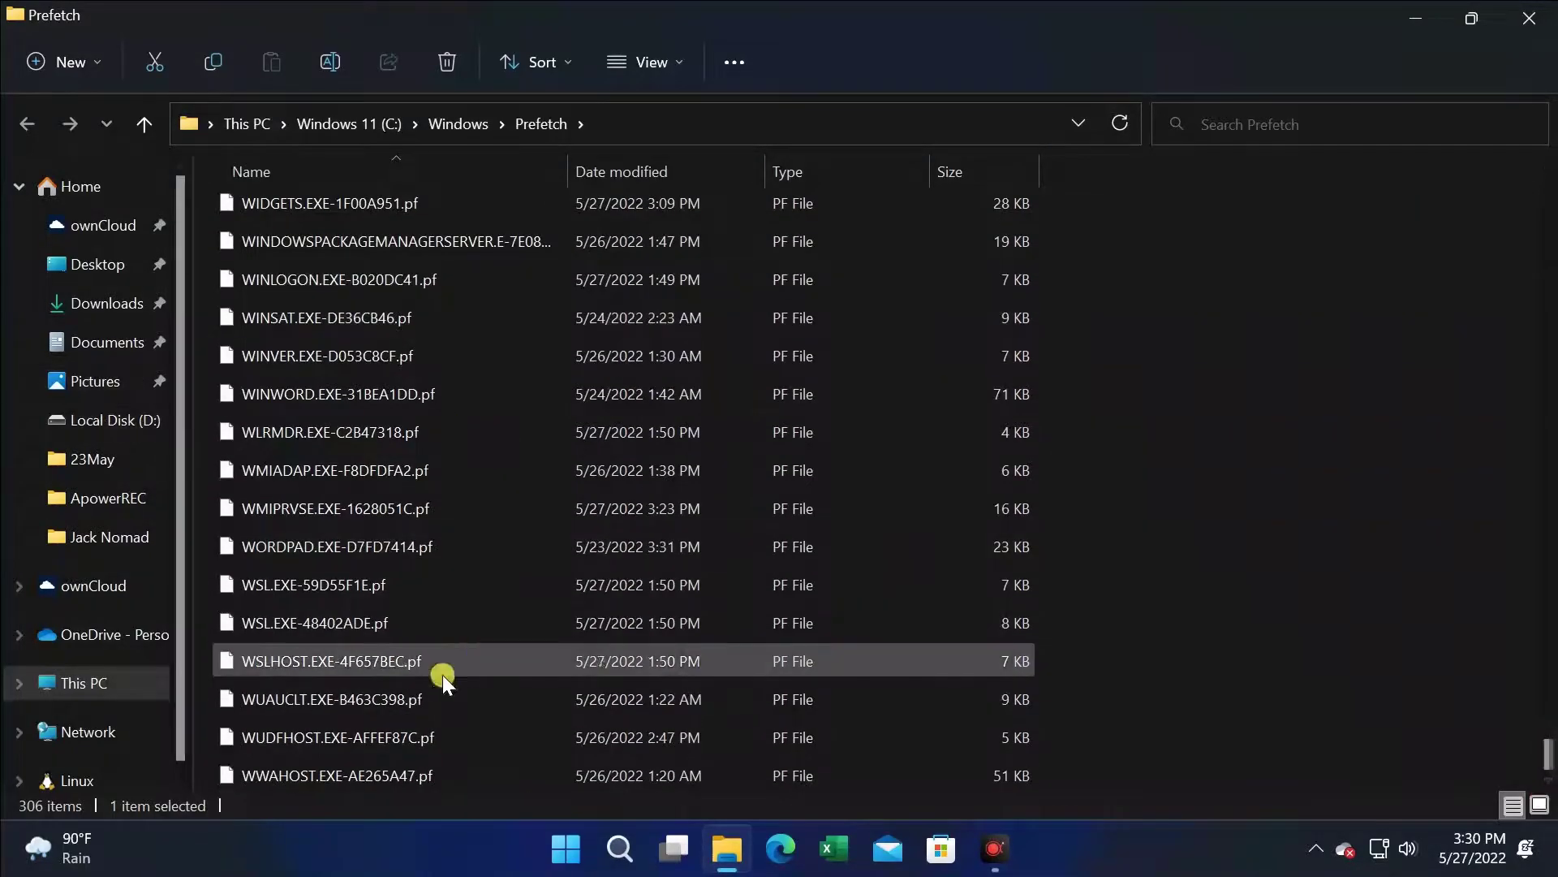
key(ctrl+a)
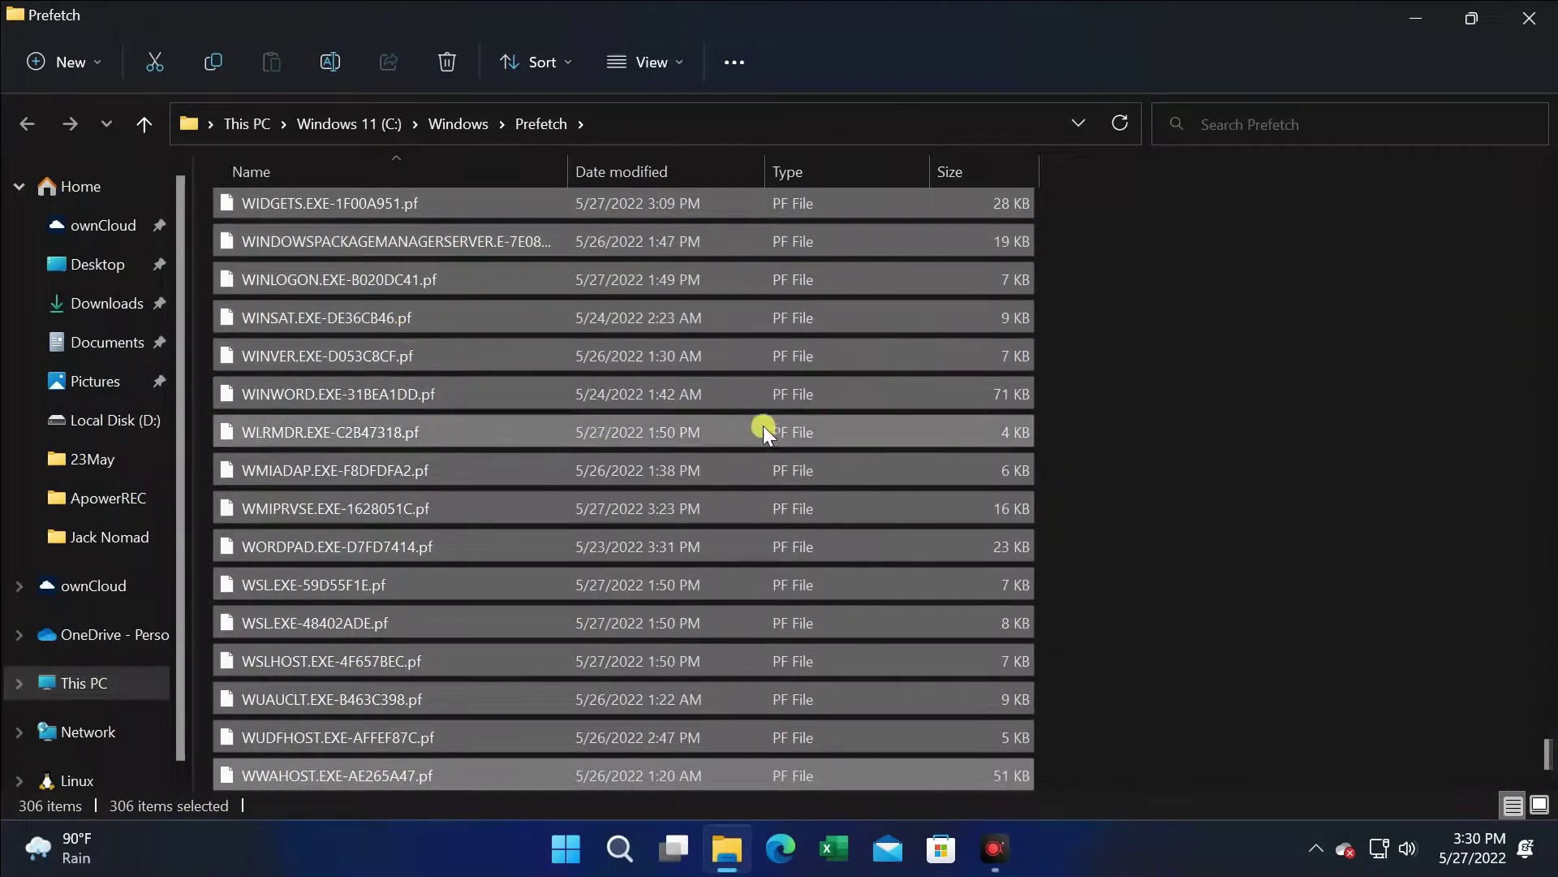
scroll(713, 404, up, 2)
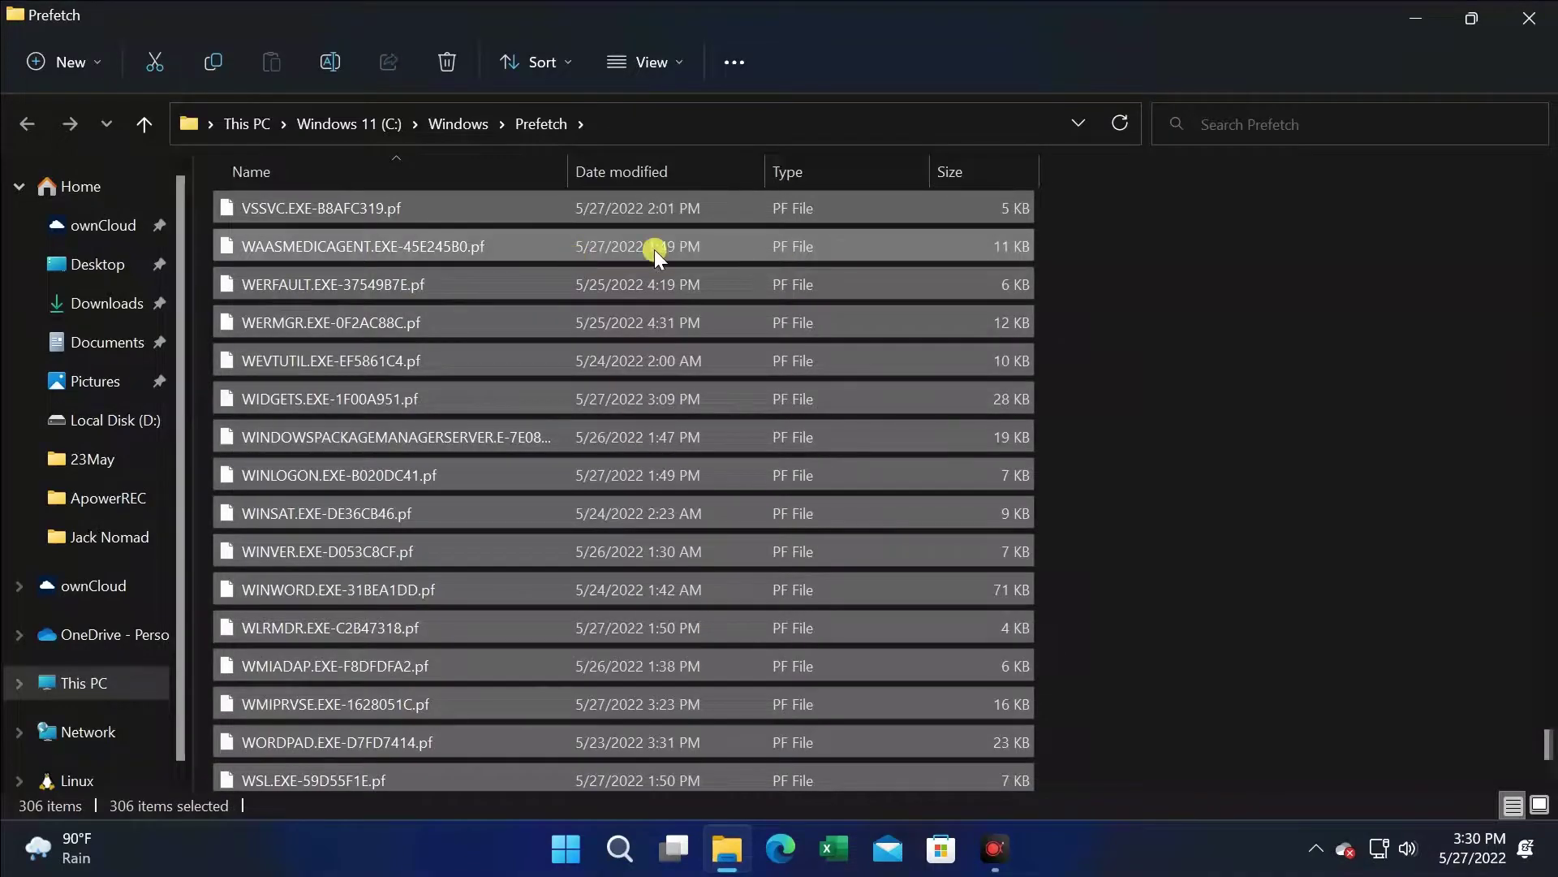
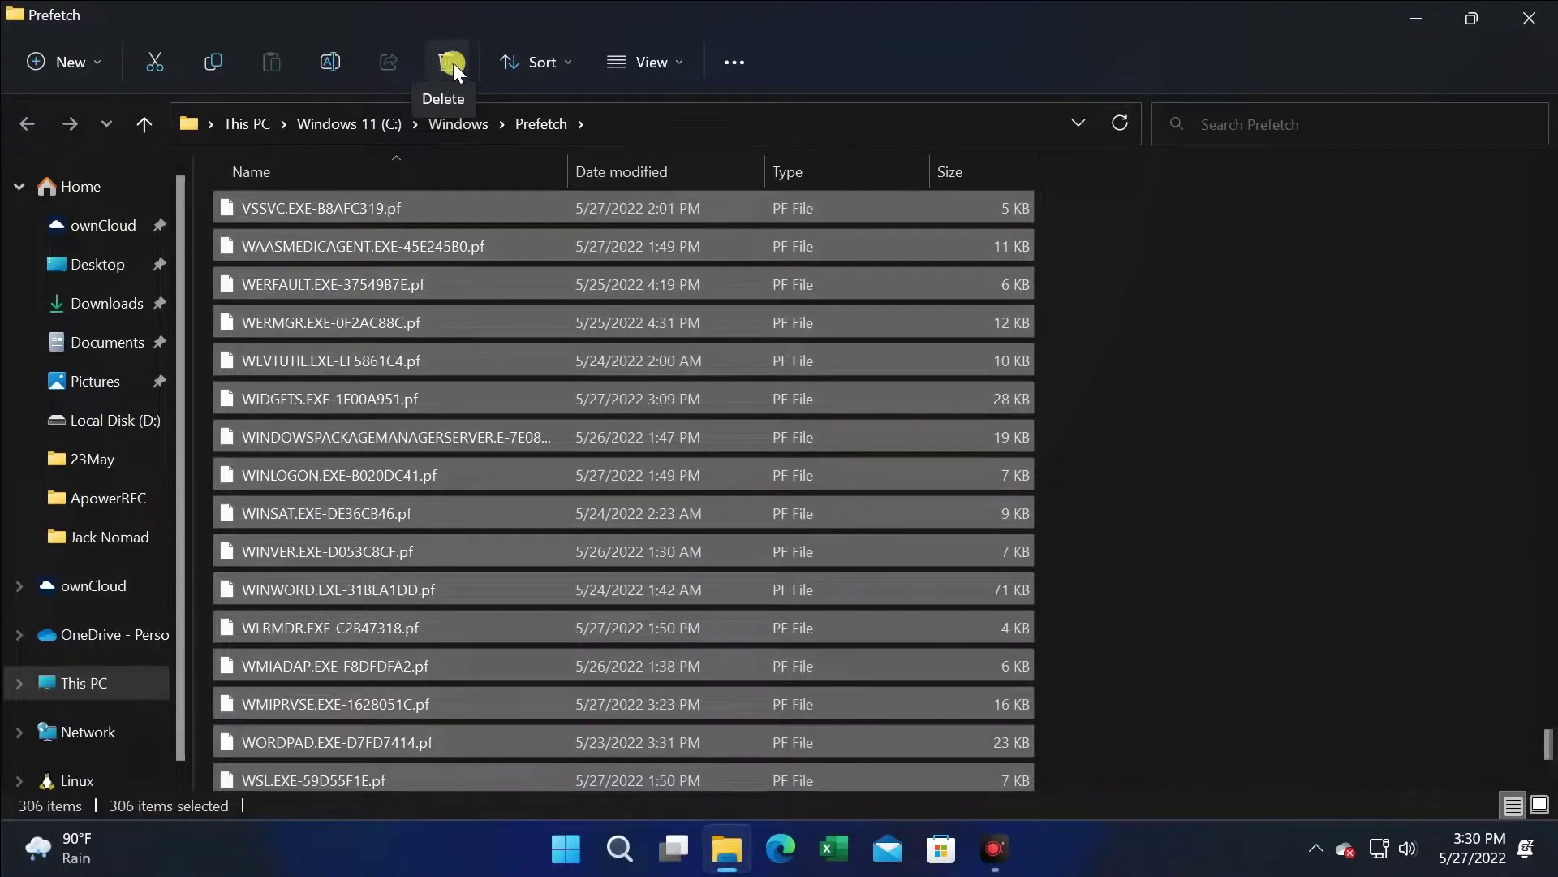
click(441, 63)
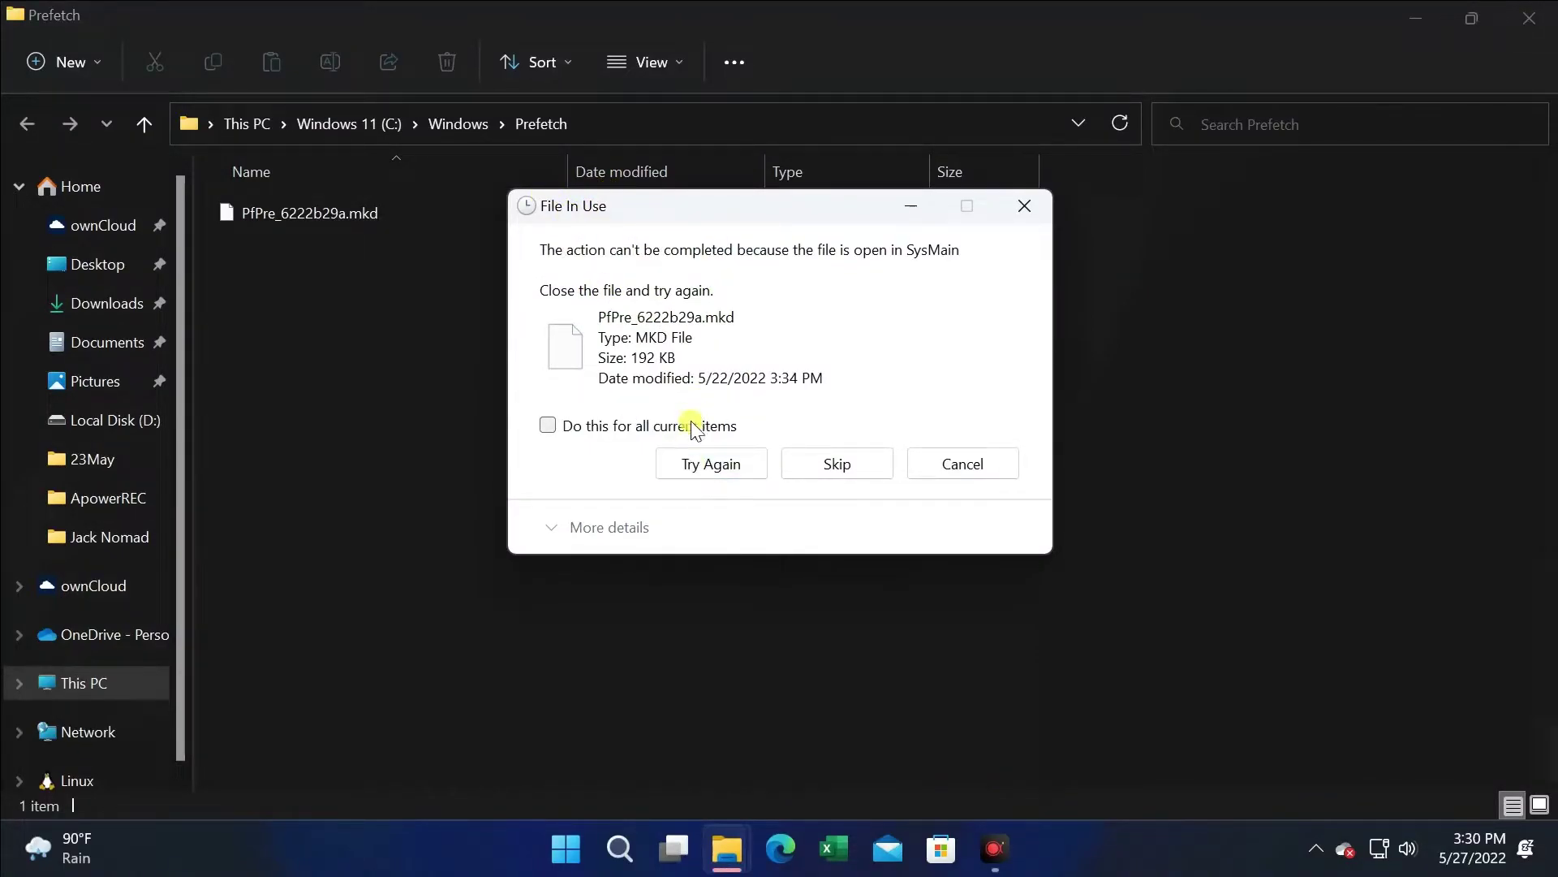
Skip the in-use file for all current items and close the Prefetch folder.
click(661, 426)
click(823, 461)
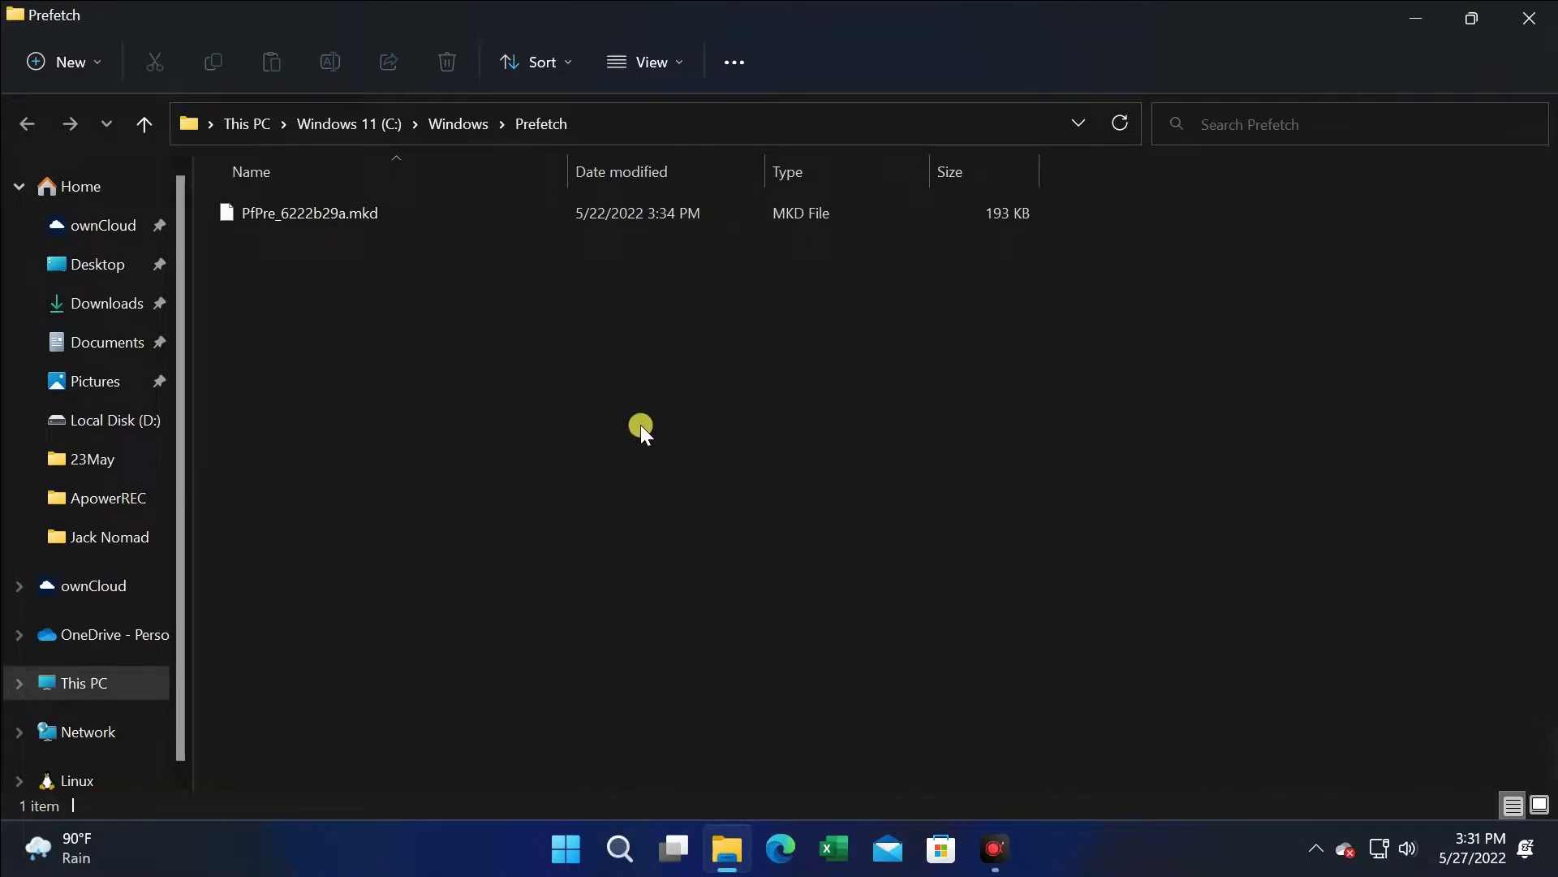
click(1530, 18)
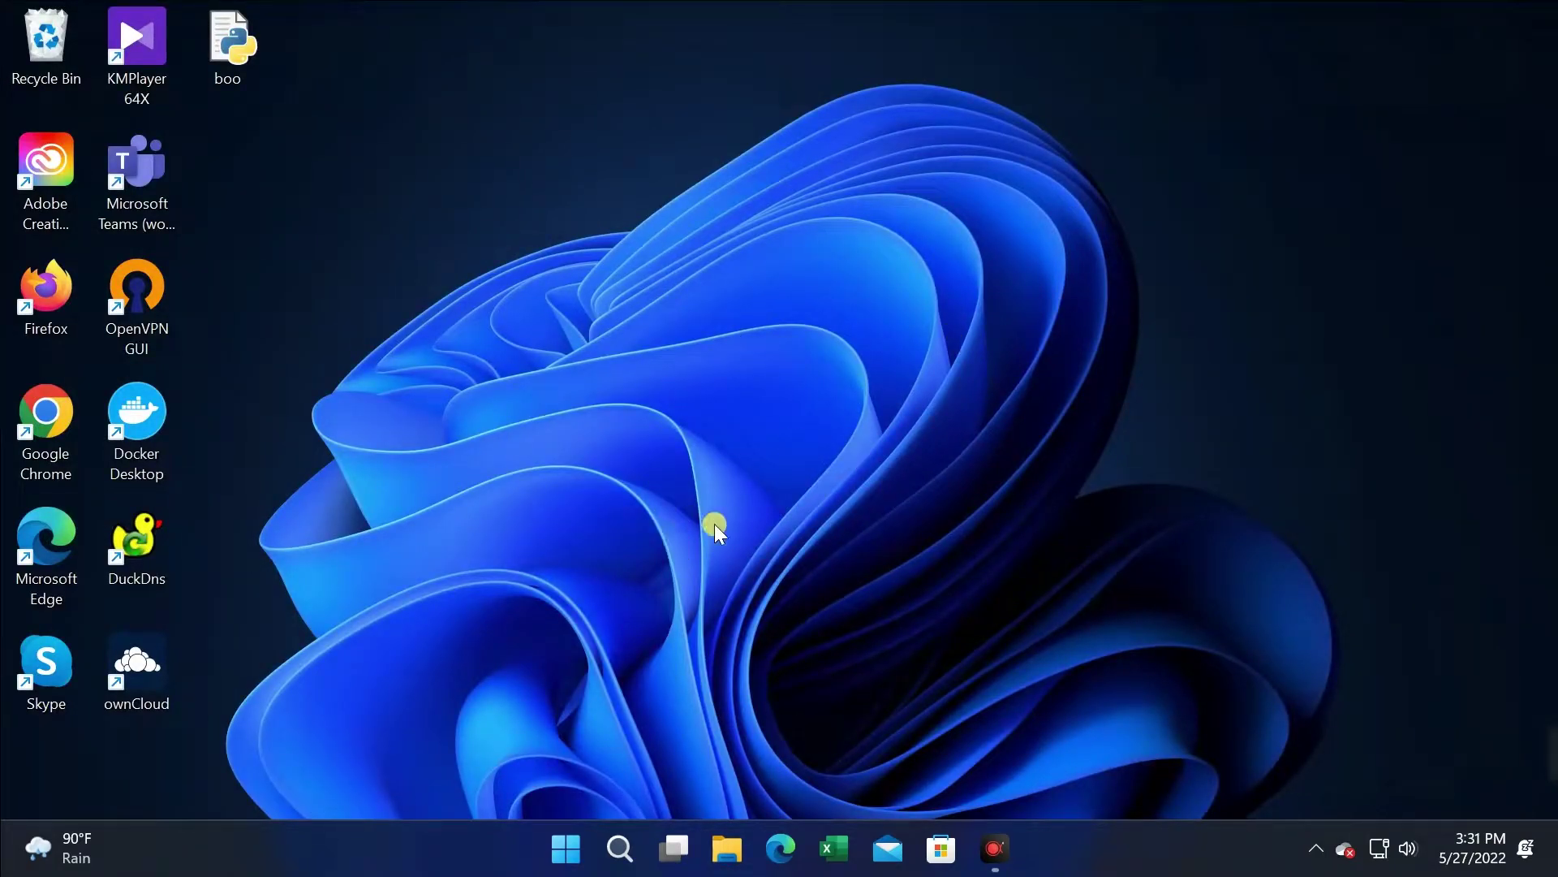
Search Windows for "Disk Cleanup" and open the Disk Cleanup app.
click(568, 849)
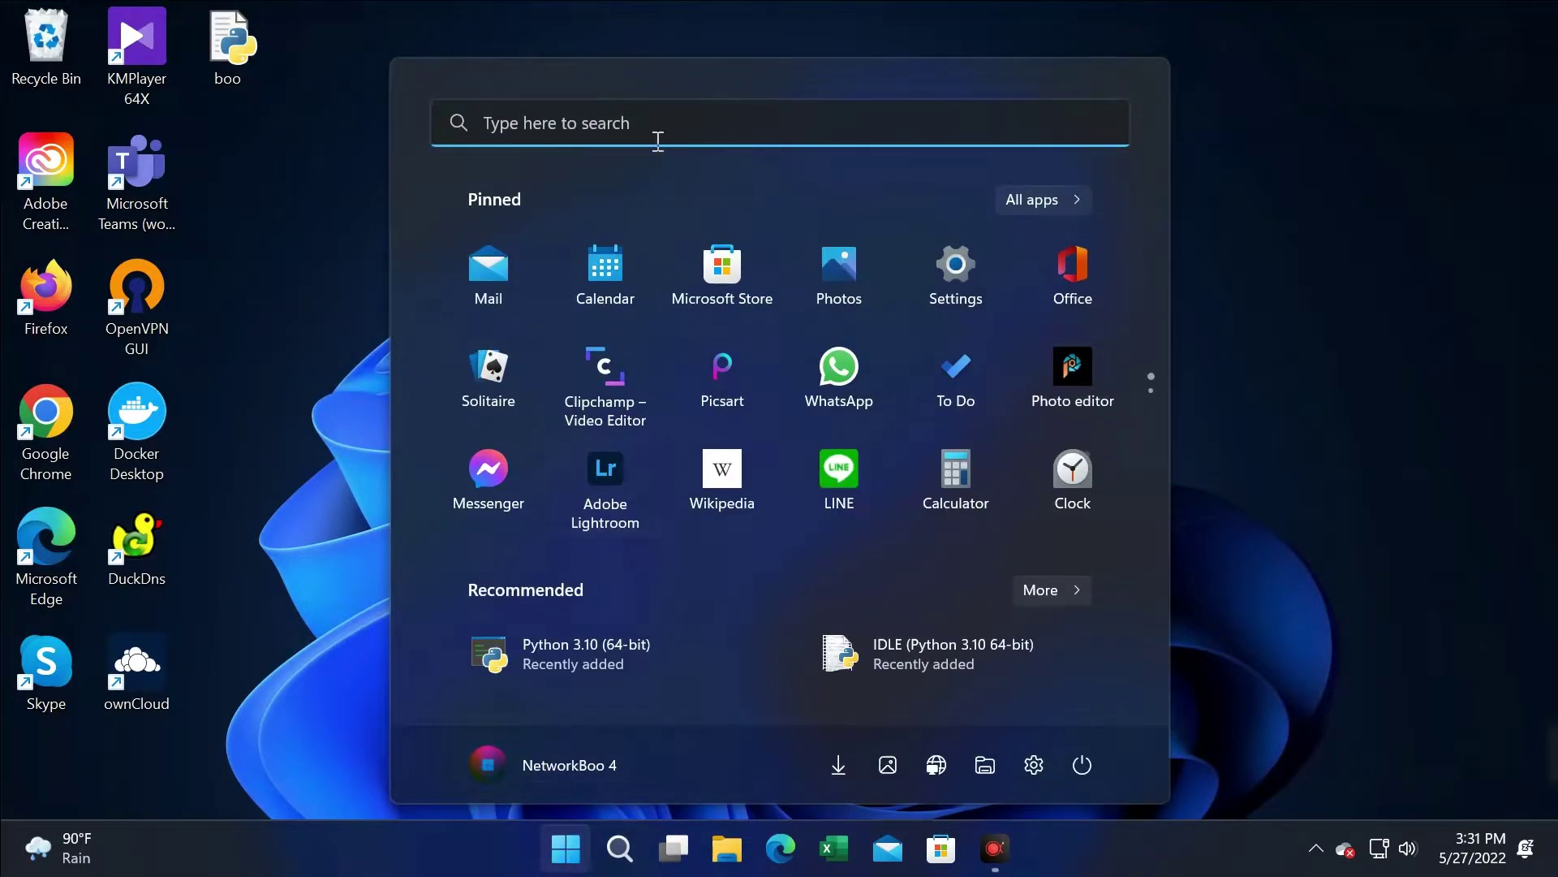
click(657, 140)
text(Disk)
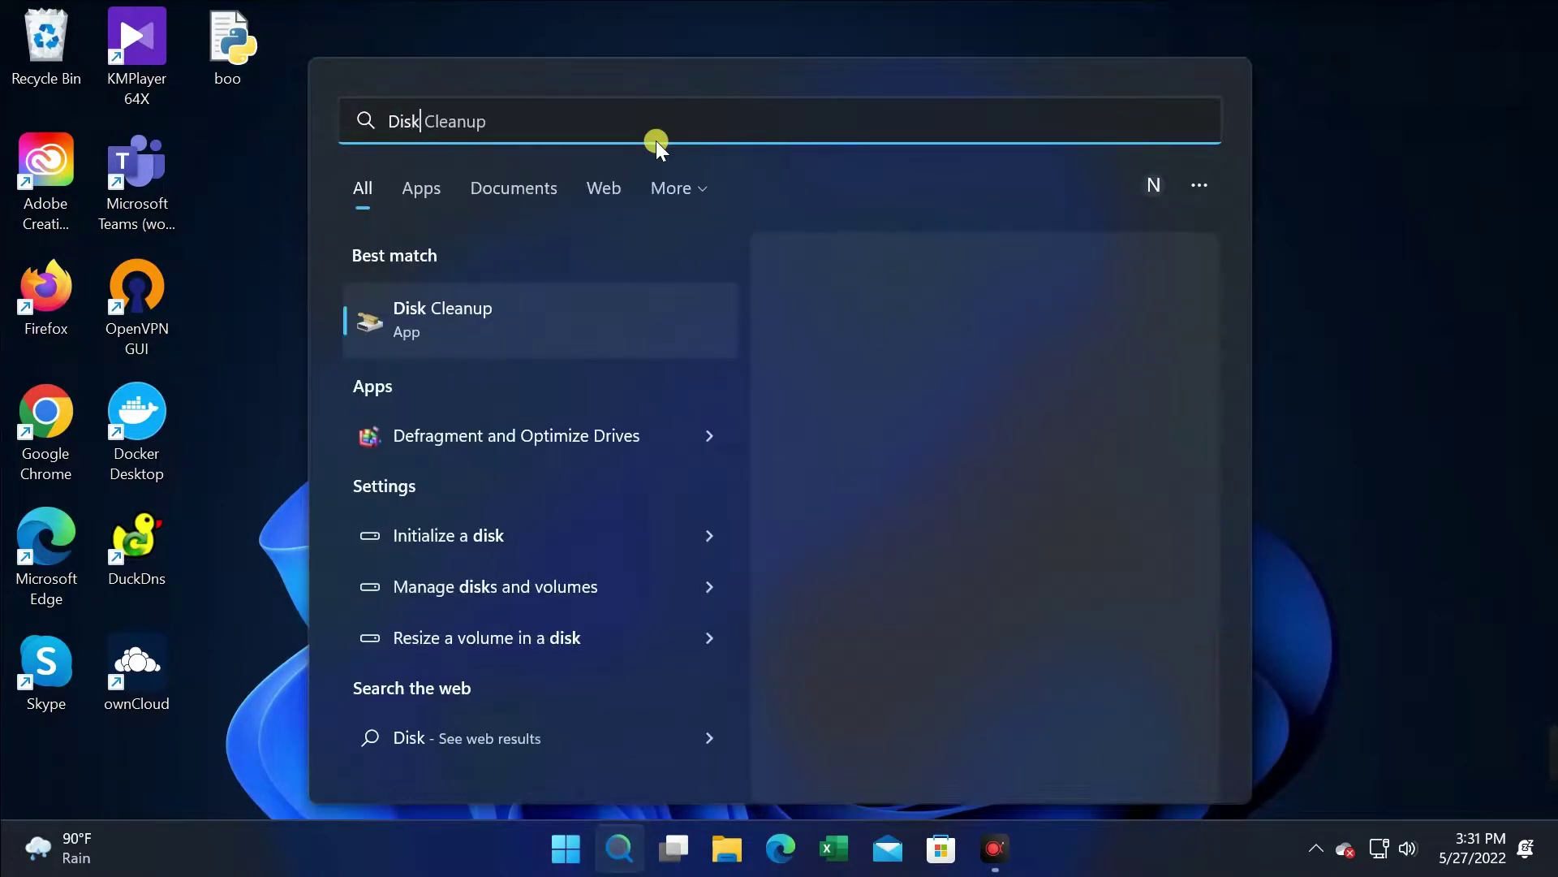
text( Ce)
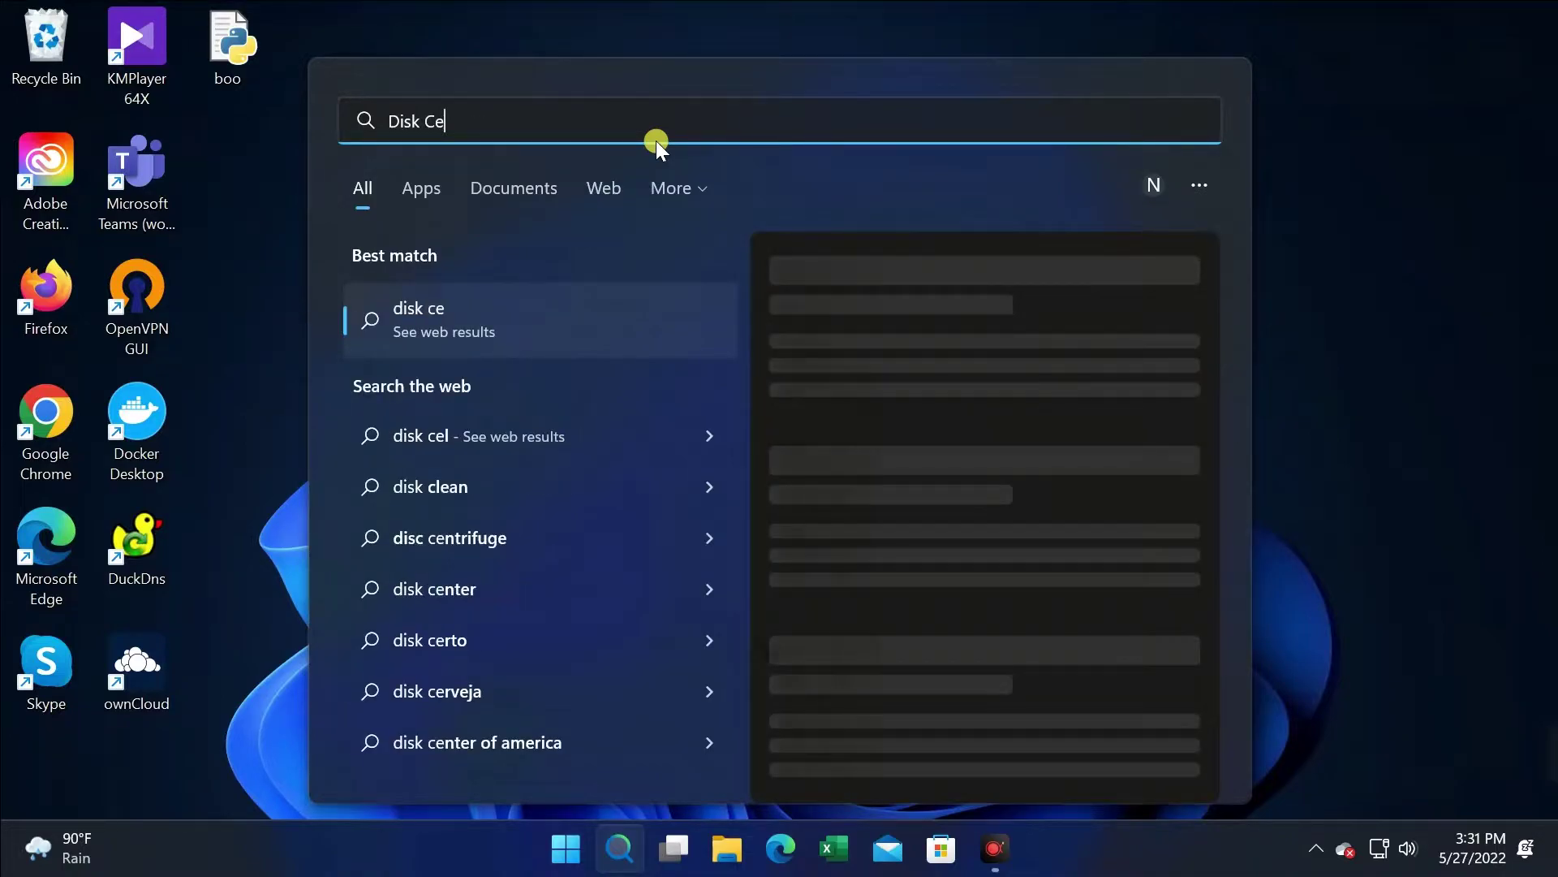
key(BackSpace)
text(leanup)
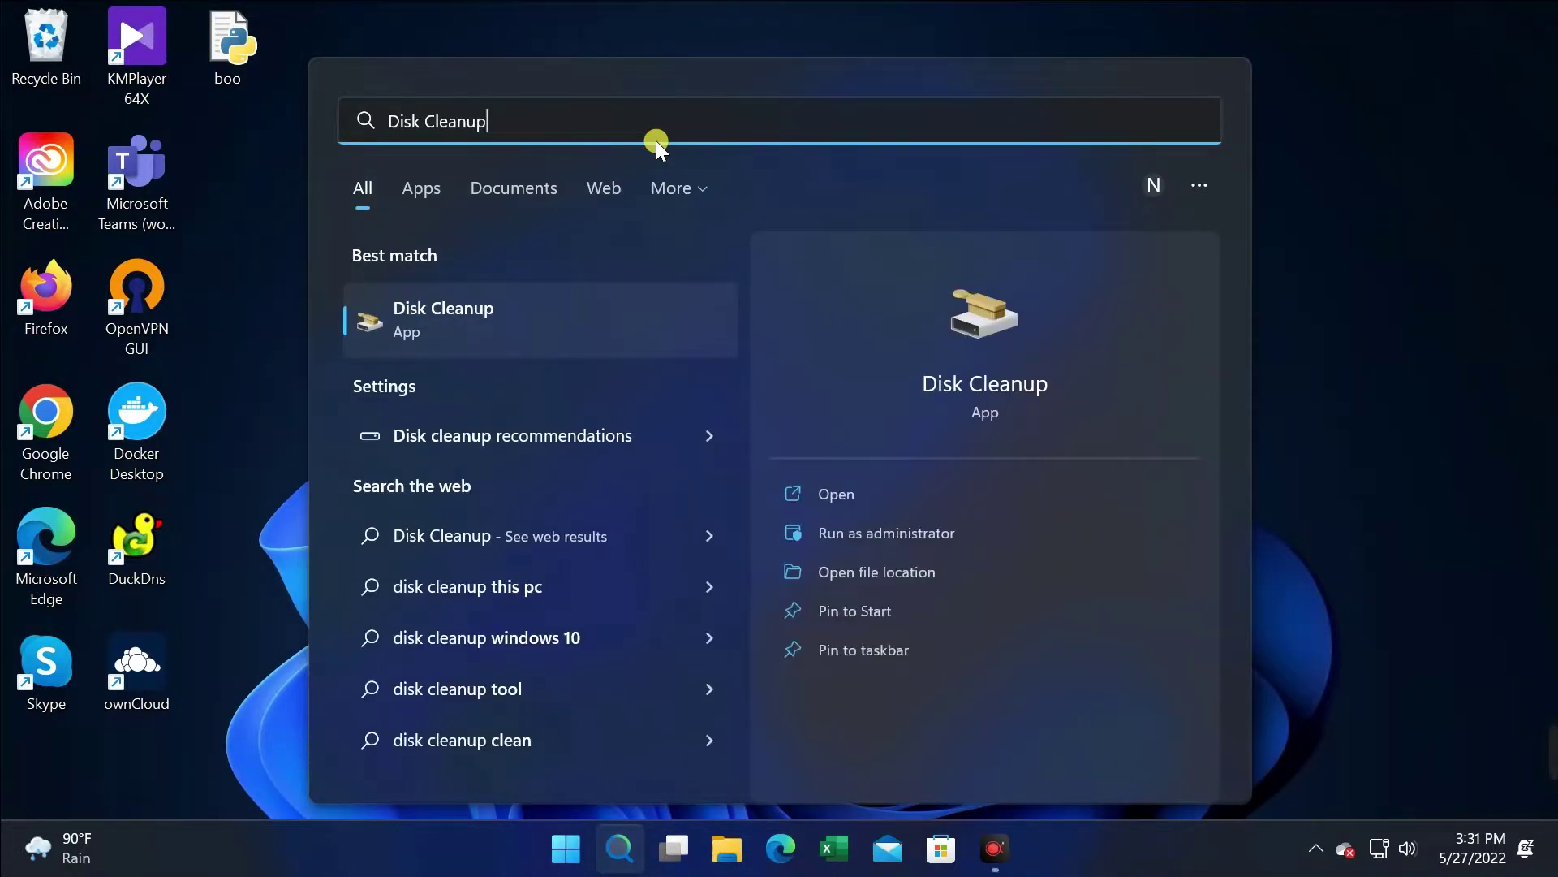
click(414, 321)
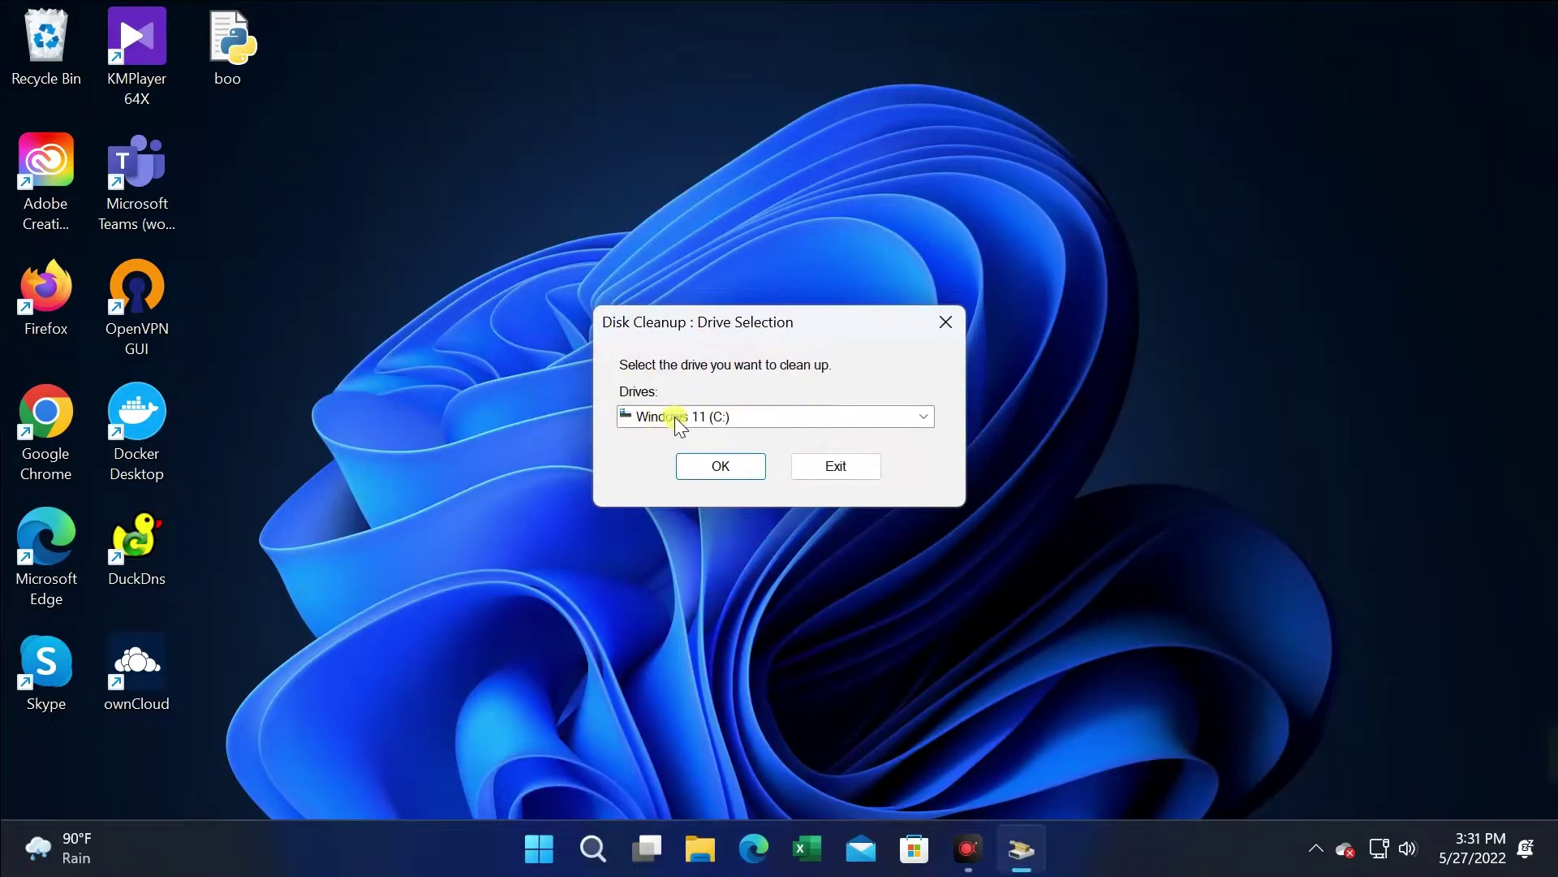
Choose Windows 11 (C:) as the drive to clean up and start the scan.
click(722, 416)
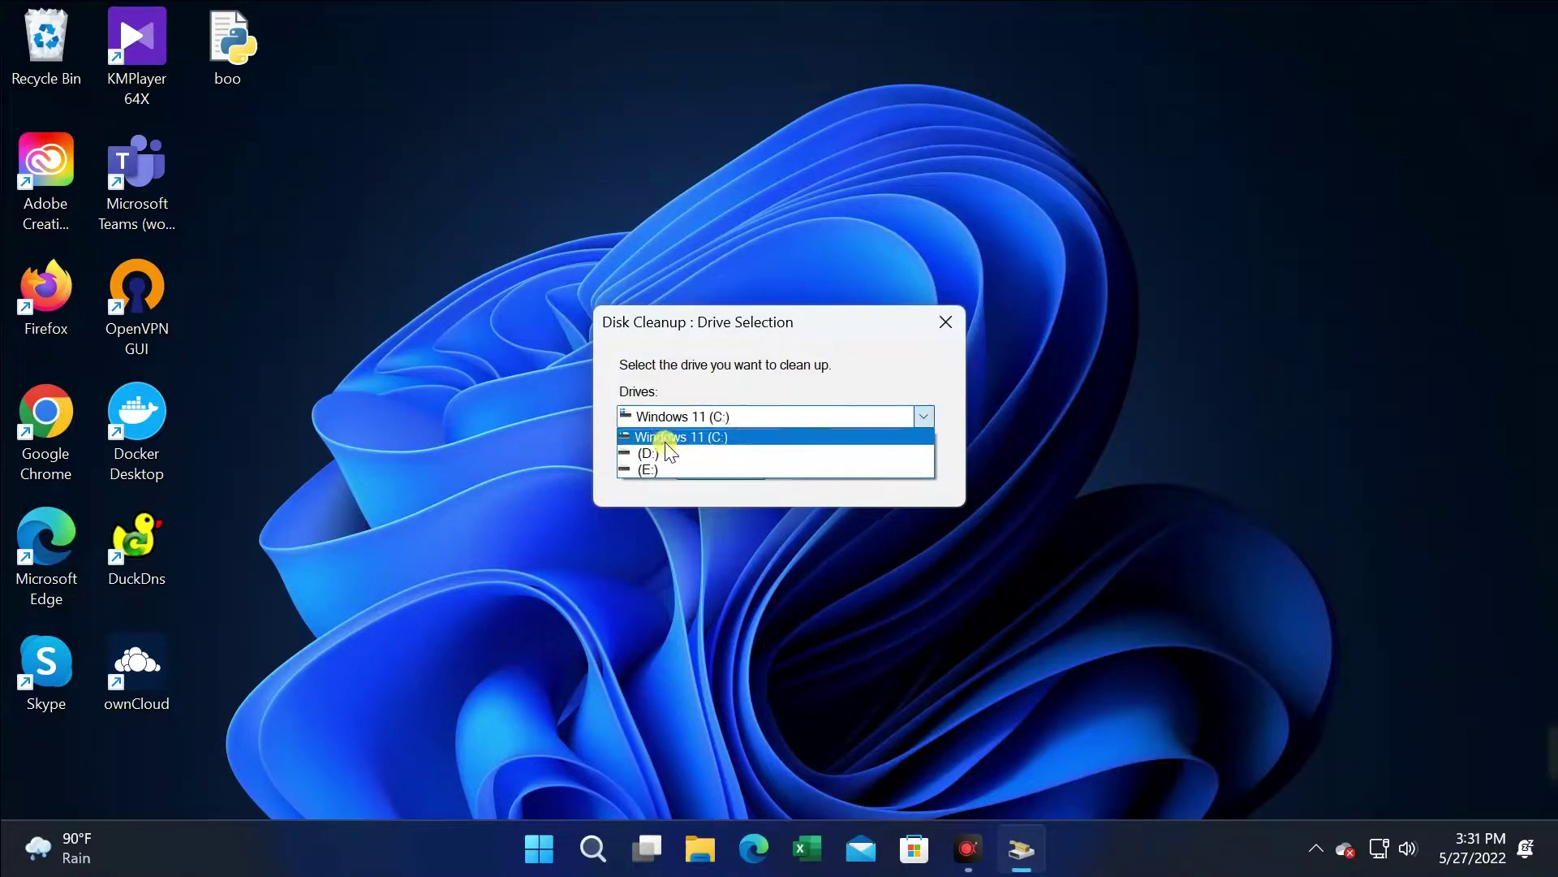
click(644, 438)
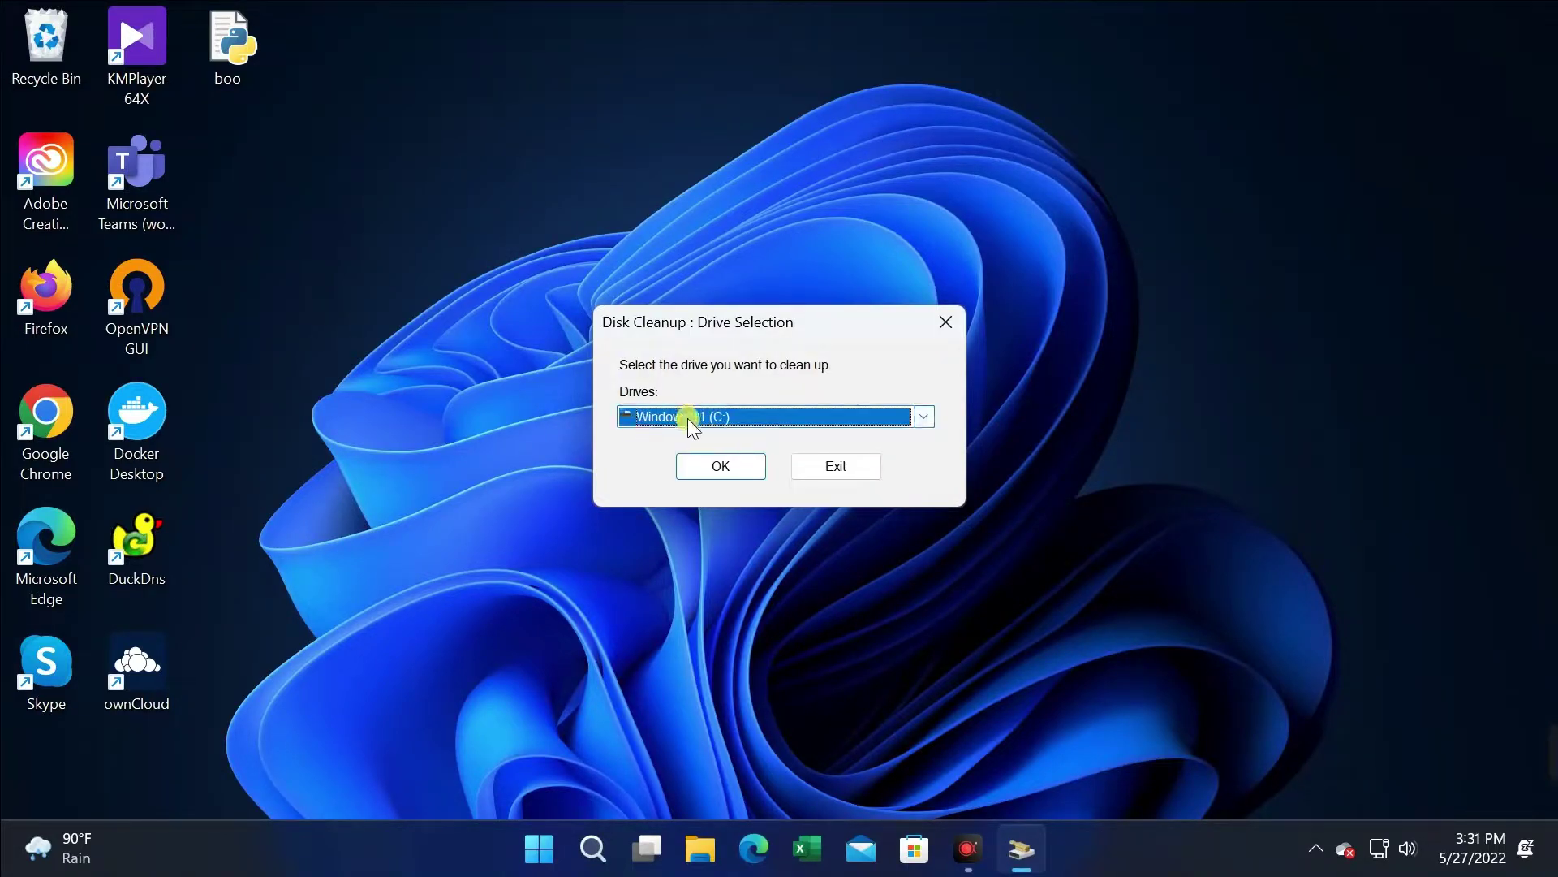
click(723, 463)
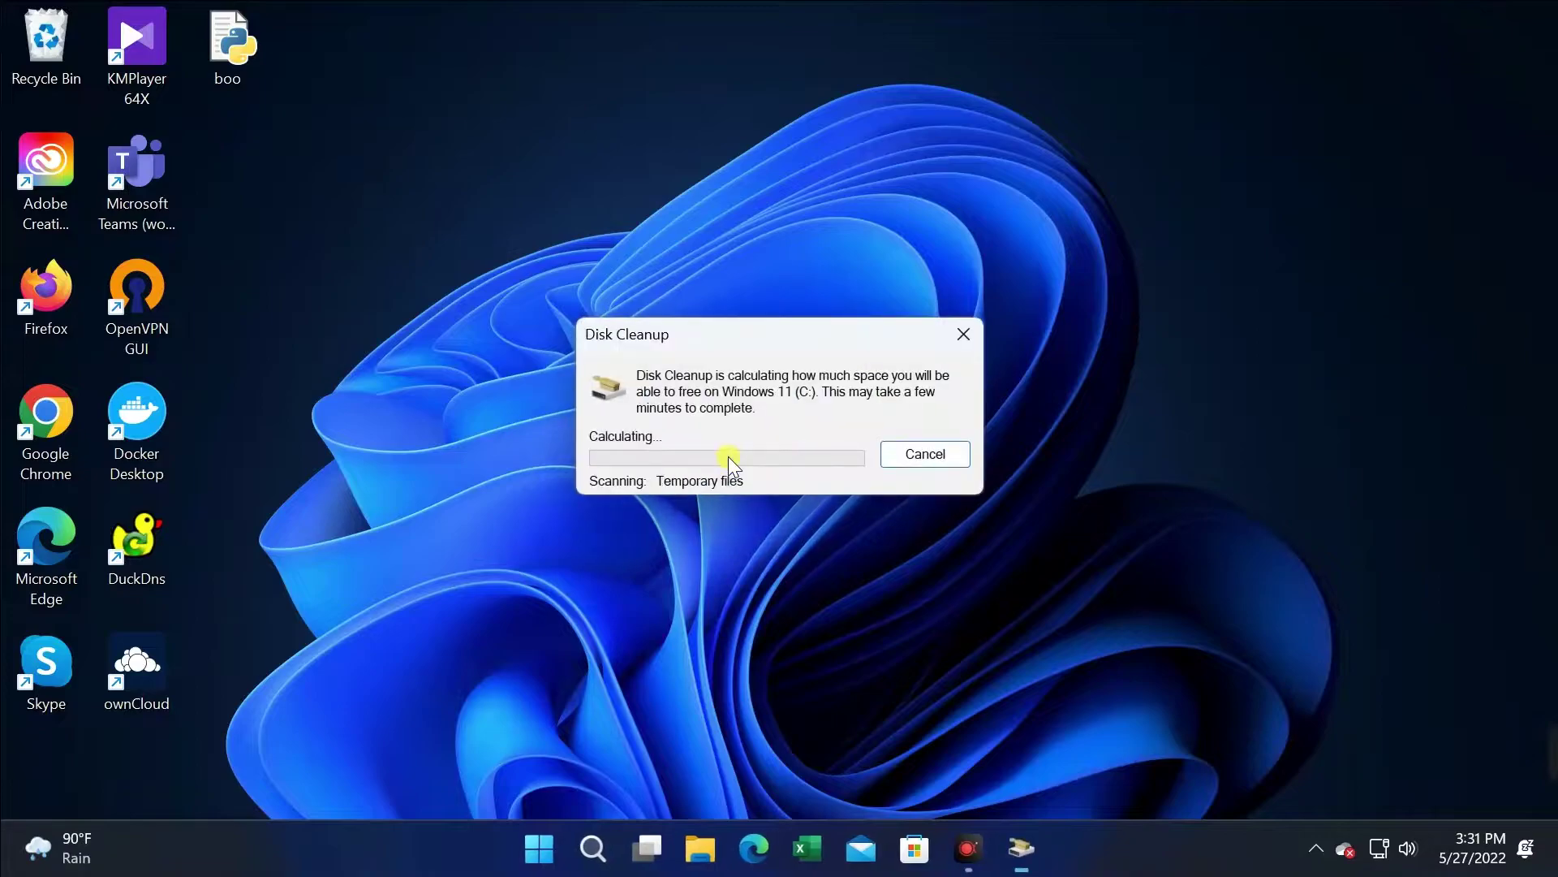
Mark DirectX Shader Cache, Delivery Optimization Files, Recycle Bin and Temporary files for deletion.
drag(362, 114, 704, 96)
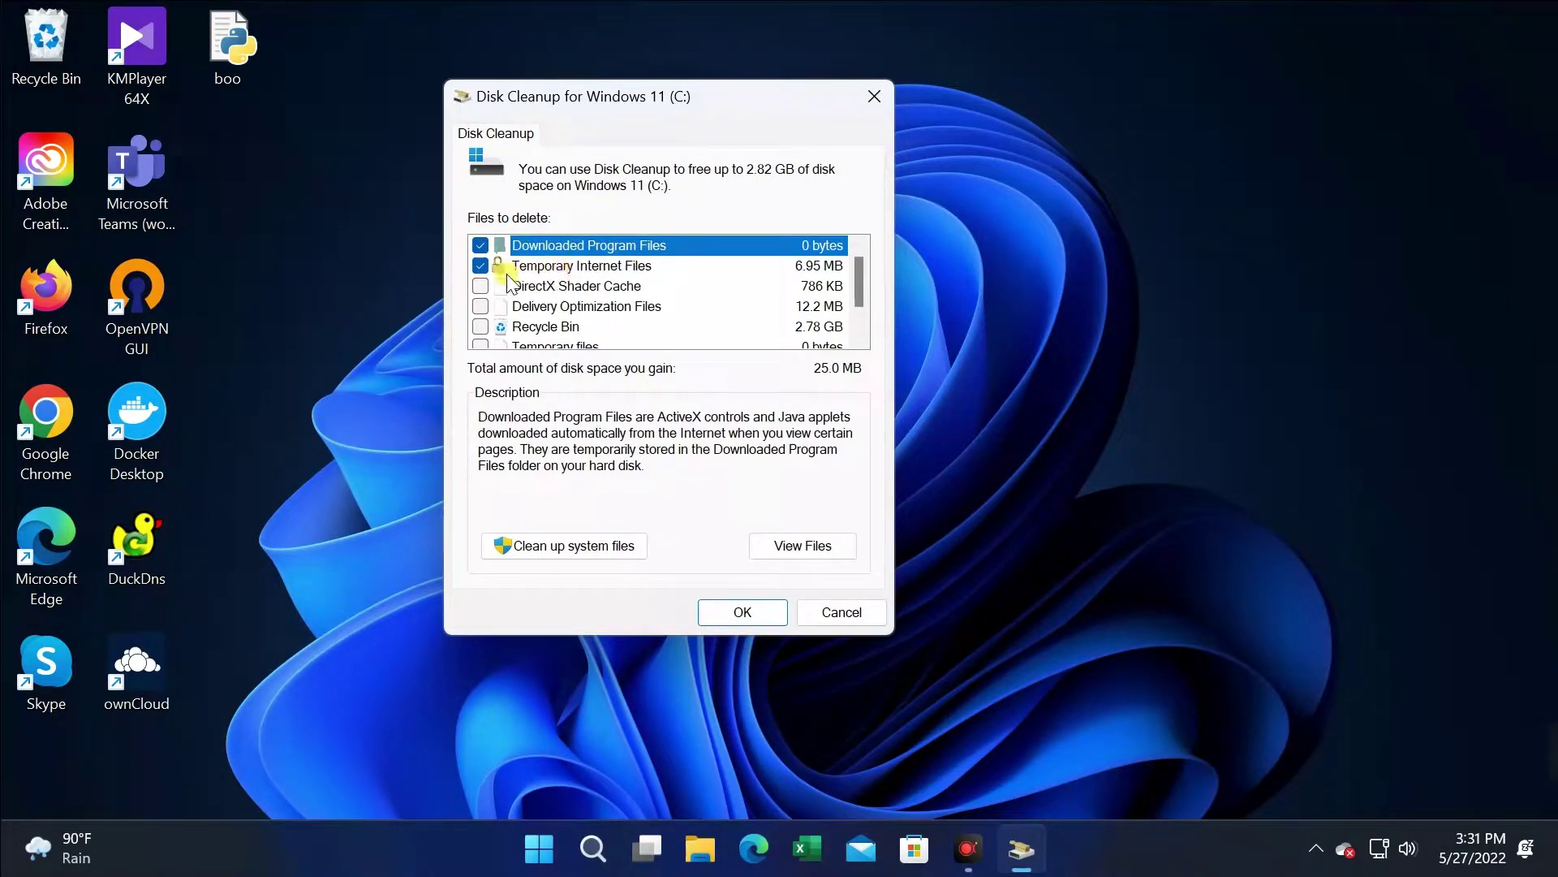
click(480, 285)
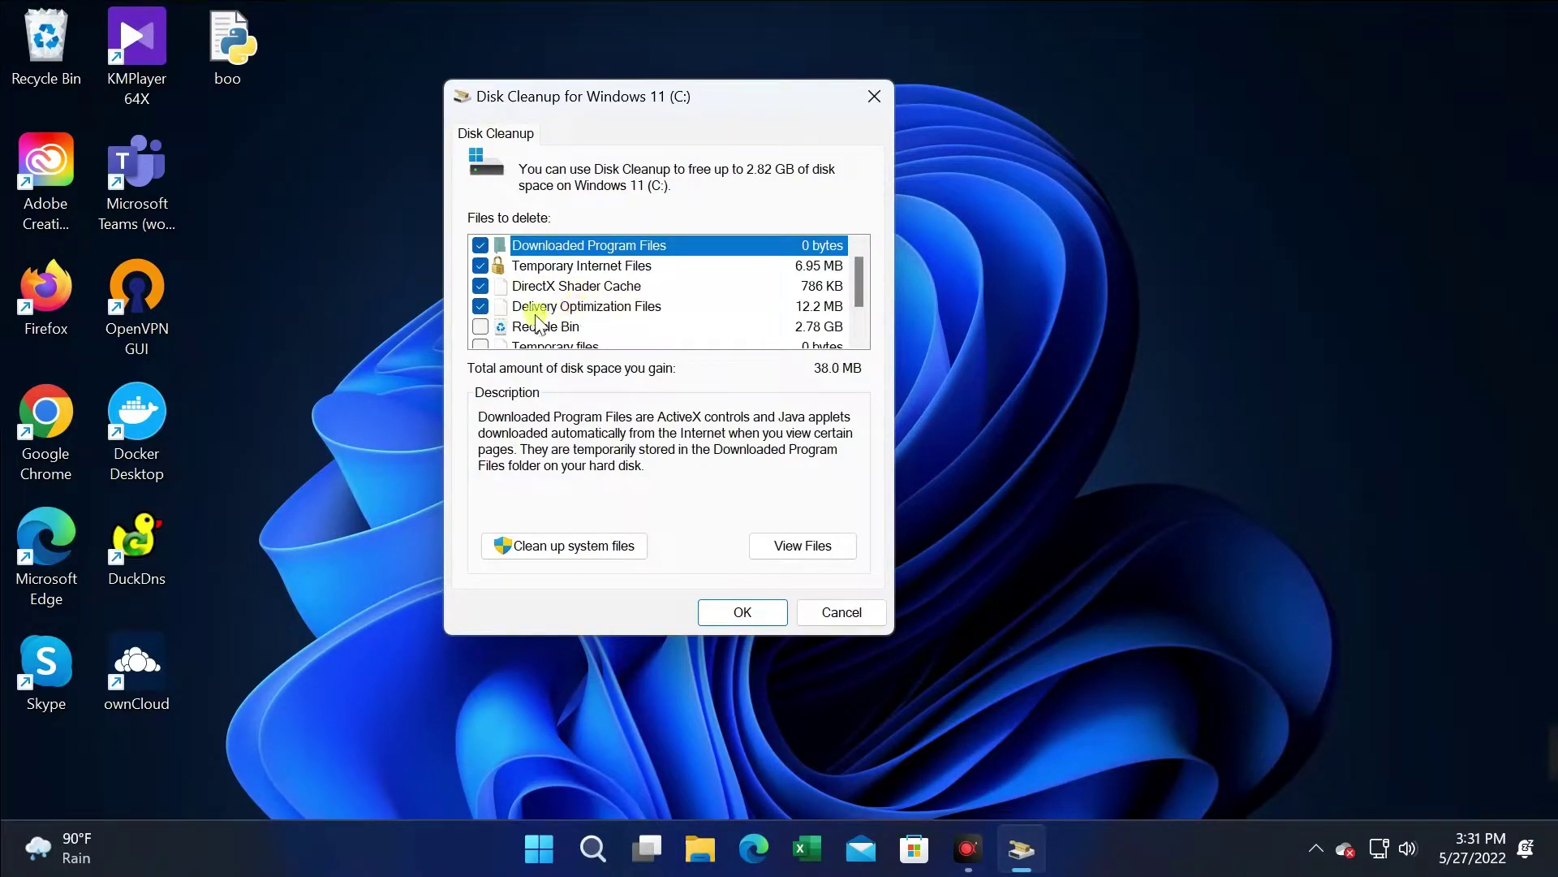
click(480, 326)
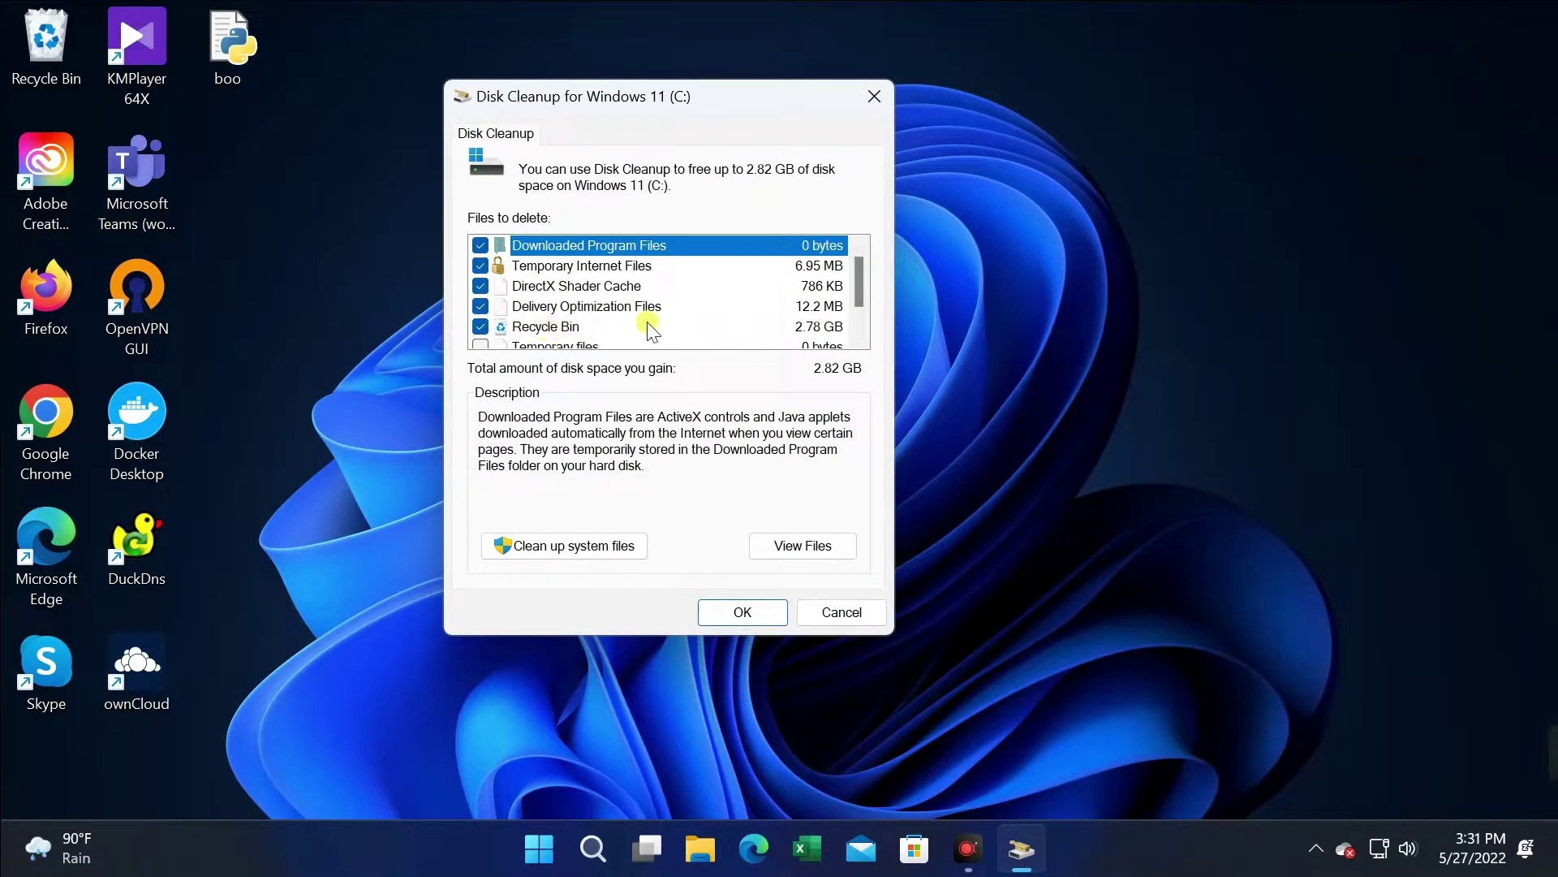
drag(861, 276, 855, 294)
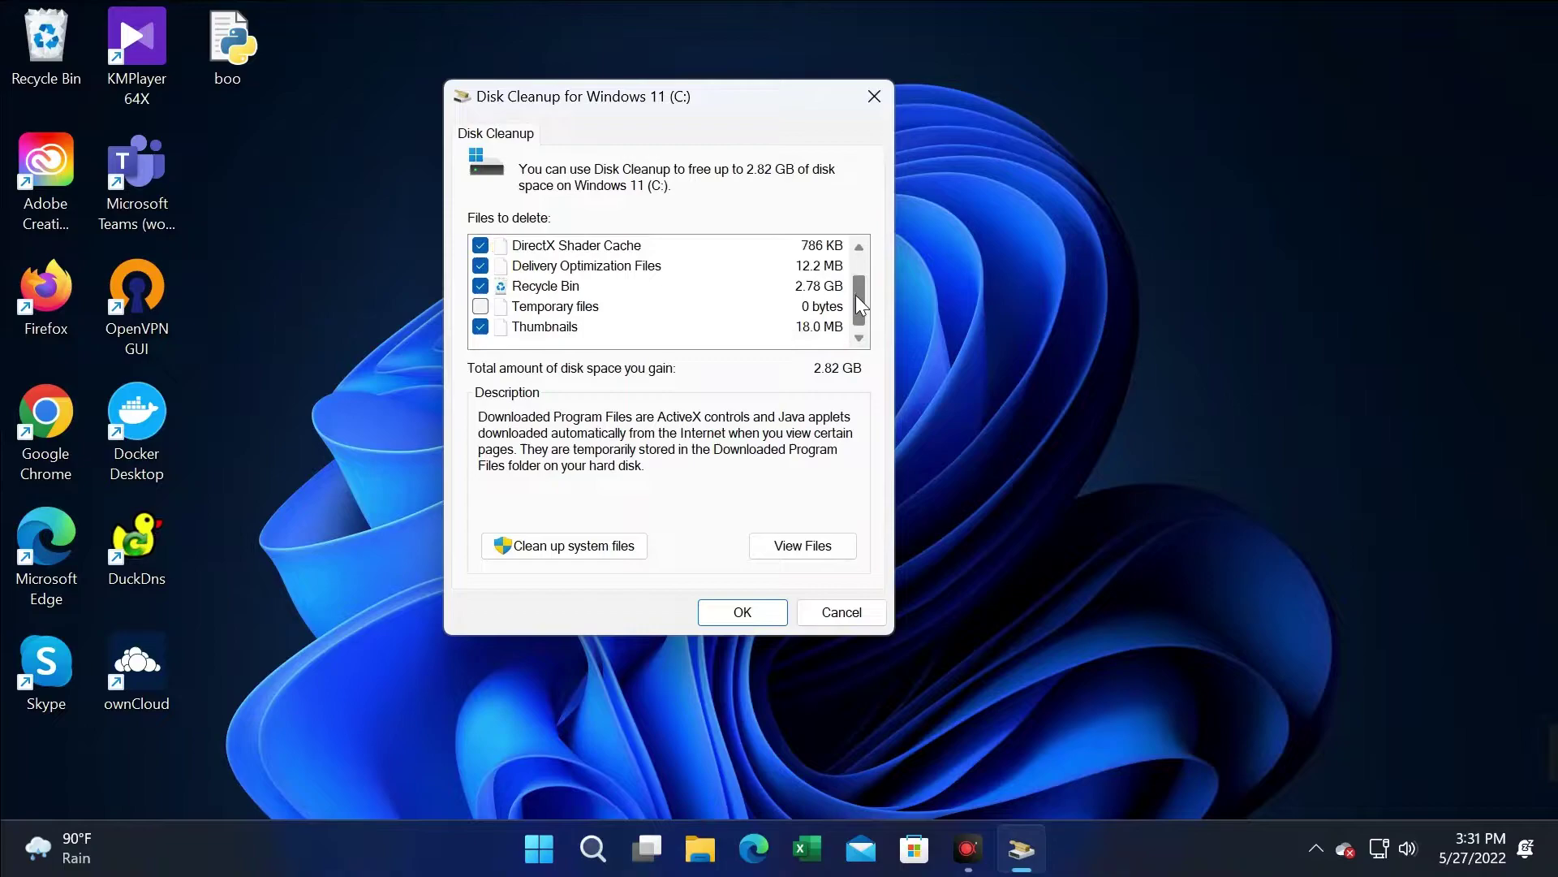
click(480, 306)
scroll(678, 289, up, 1)
scroll(673, 293, down, 1)
Switch to cleaning up system files and rescan the Windows 11 (C:) drive.
click(606, 549)
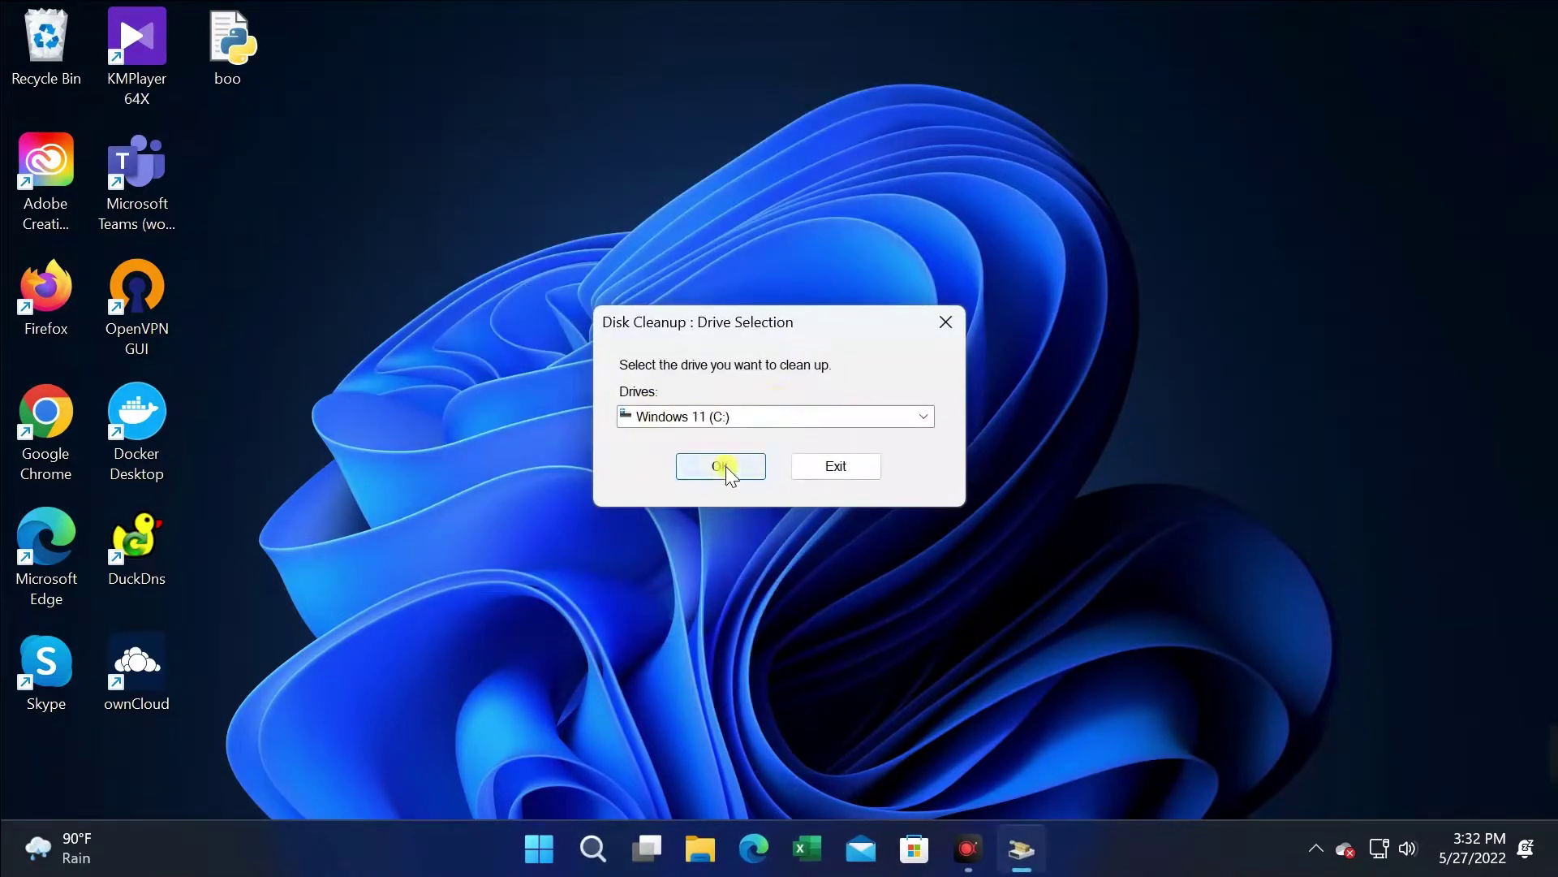
click(721, 466)
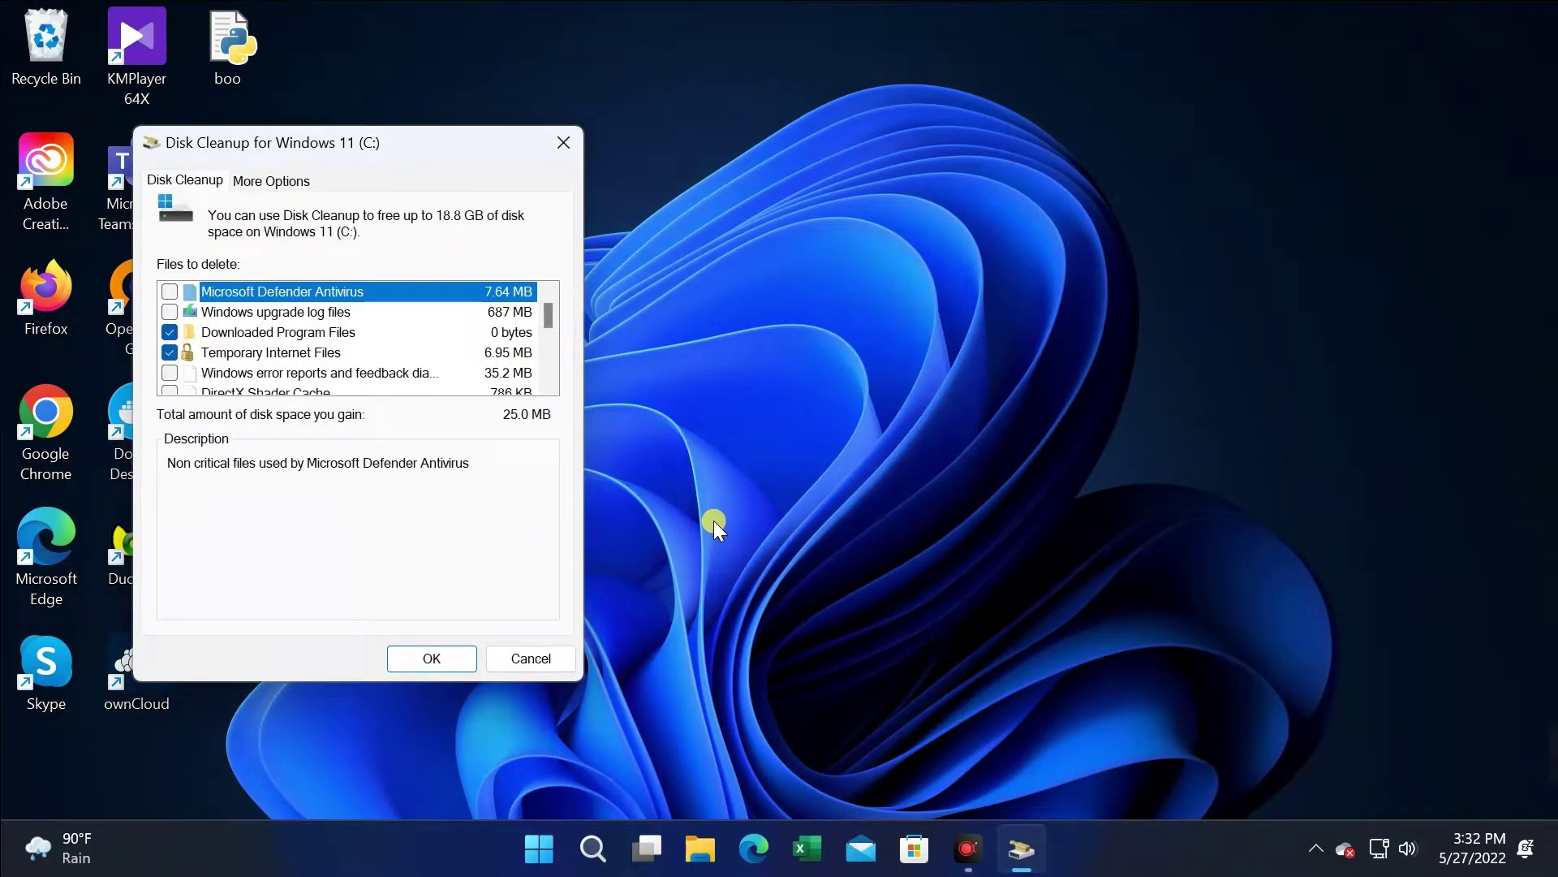
Mark Microsoft Defender Antivirus, Windows upgrade log files, Windows error reports, DirectX Shader Cache and Delivery Optimization Files for deletion.
click(170, 292)
click(170, 312)
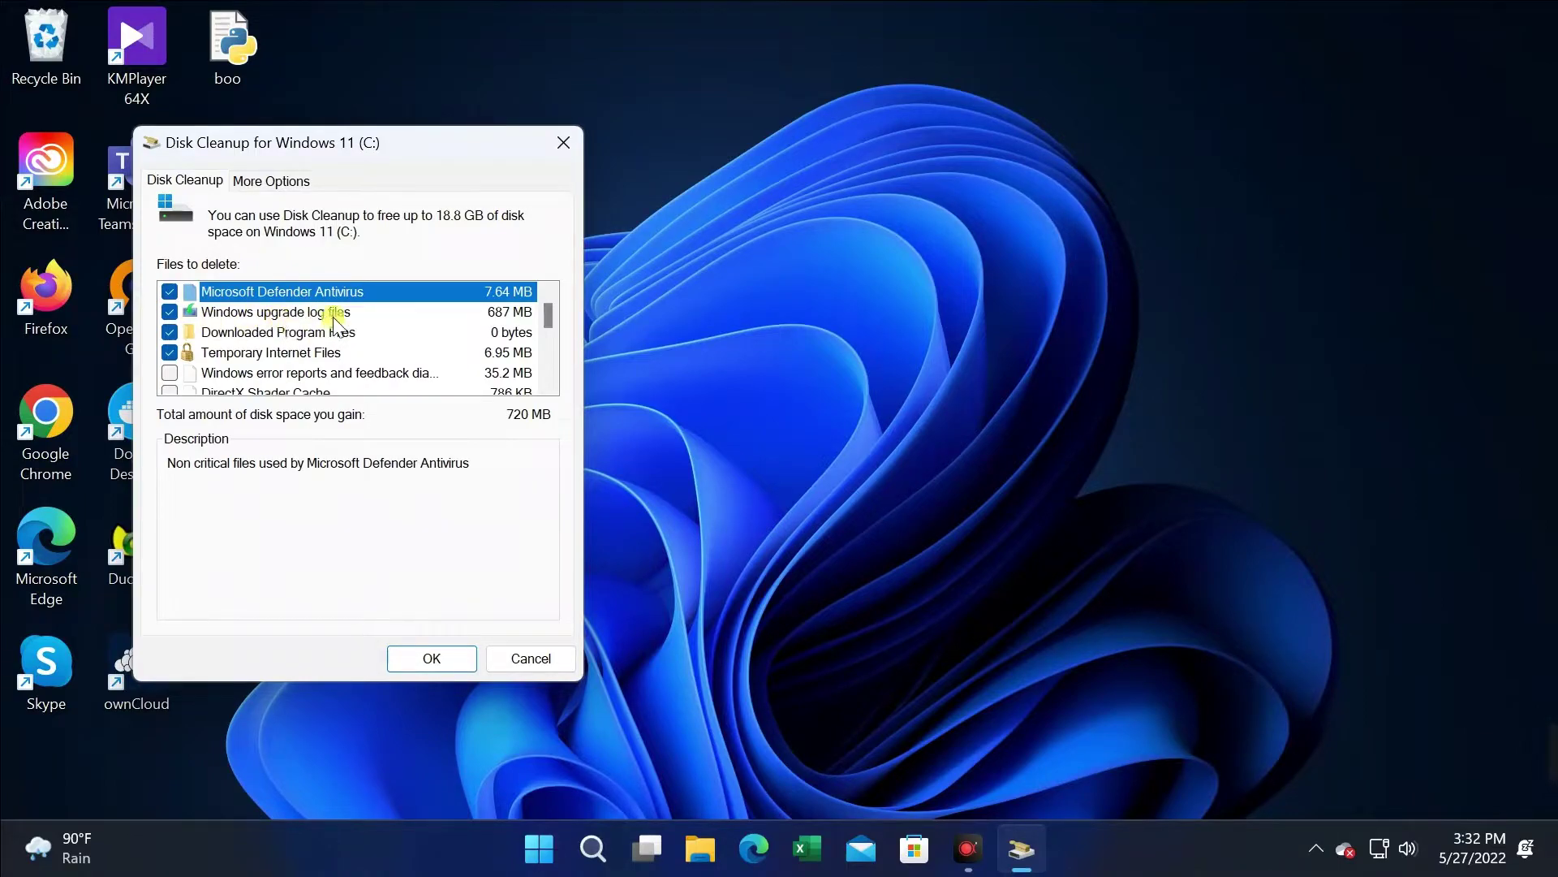
click(169, 373)
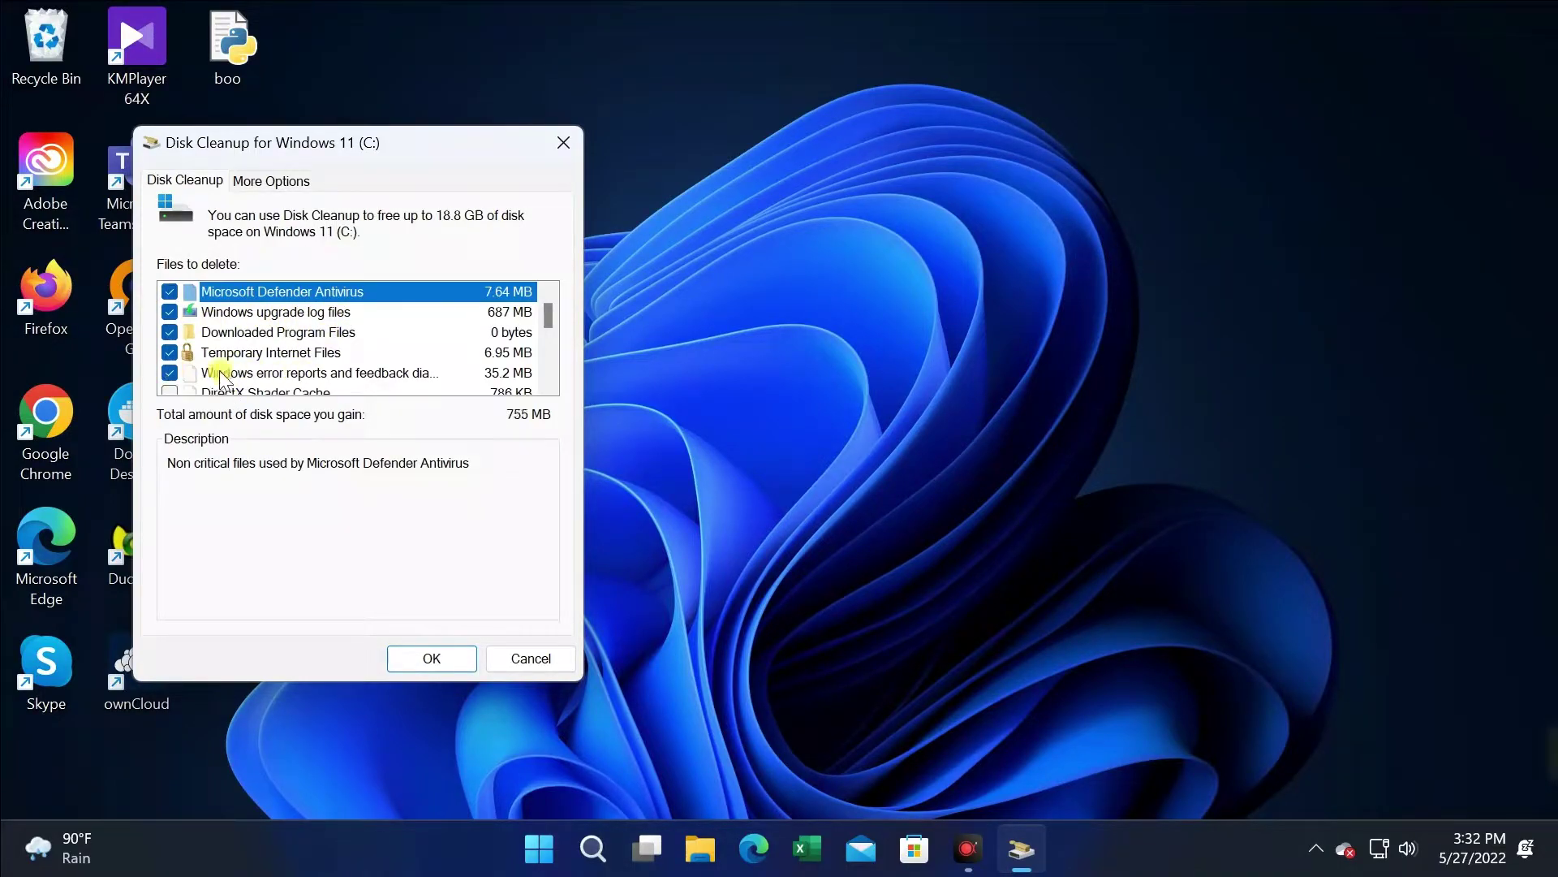
drag(546, 318, 546, 347)
click(169, 352)
click(169, 373)
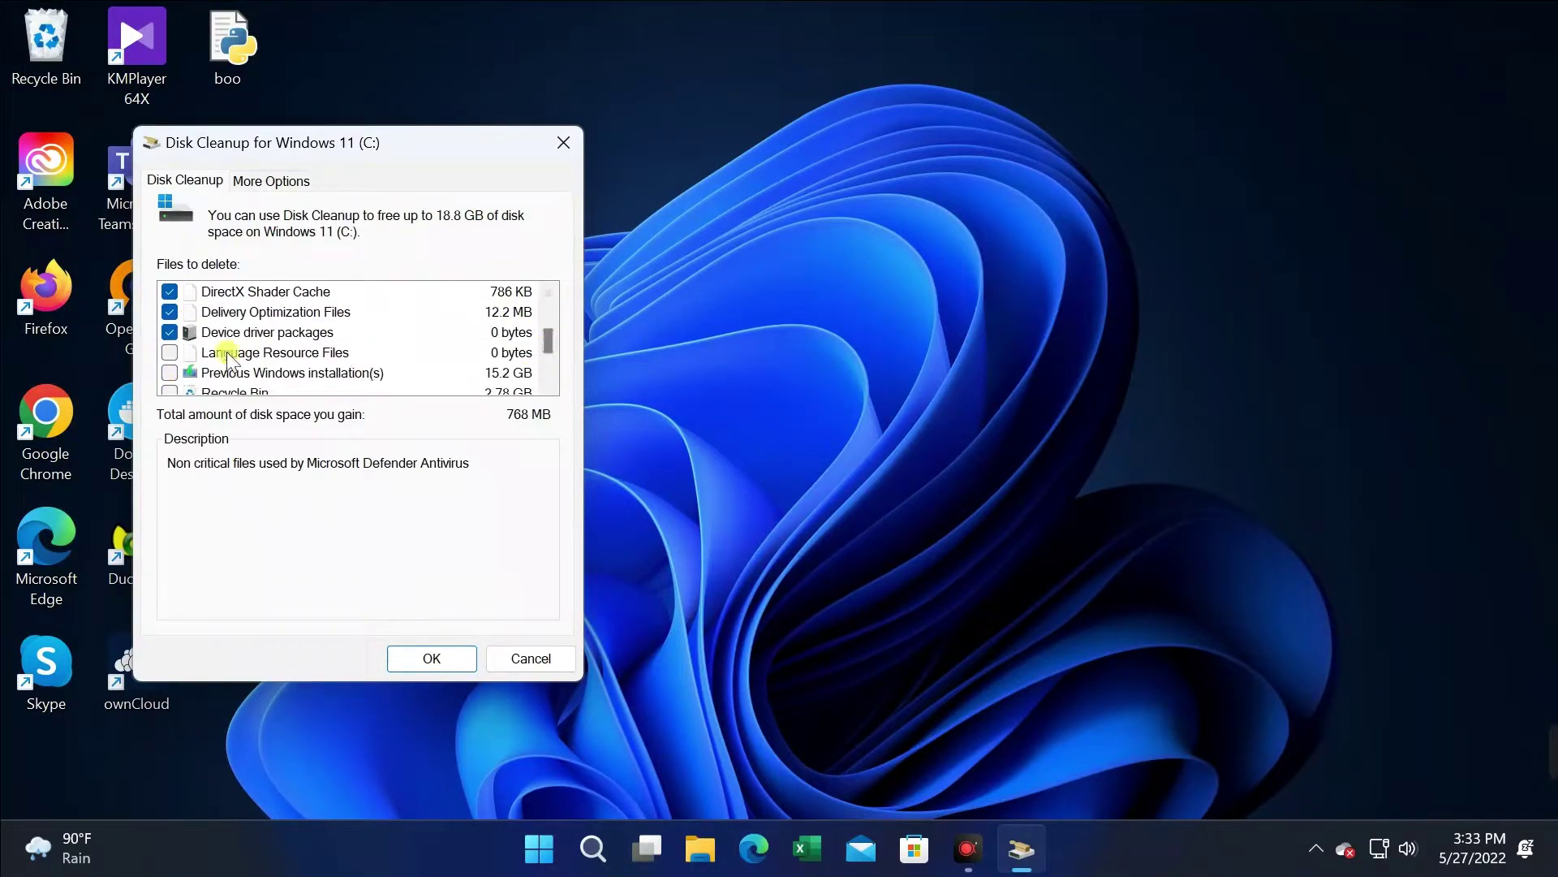
Mark Language Resource Files, Previous Windows installation(s), Recycle Bin, Temporary files and Temporary Windows installation files for deletion.
click(169, 352)
click(169, 373)
drag(549, 345, 546, 362)
click(169, 352)
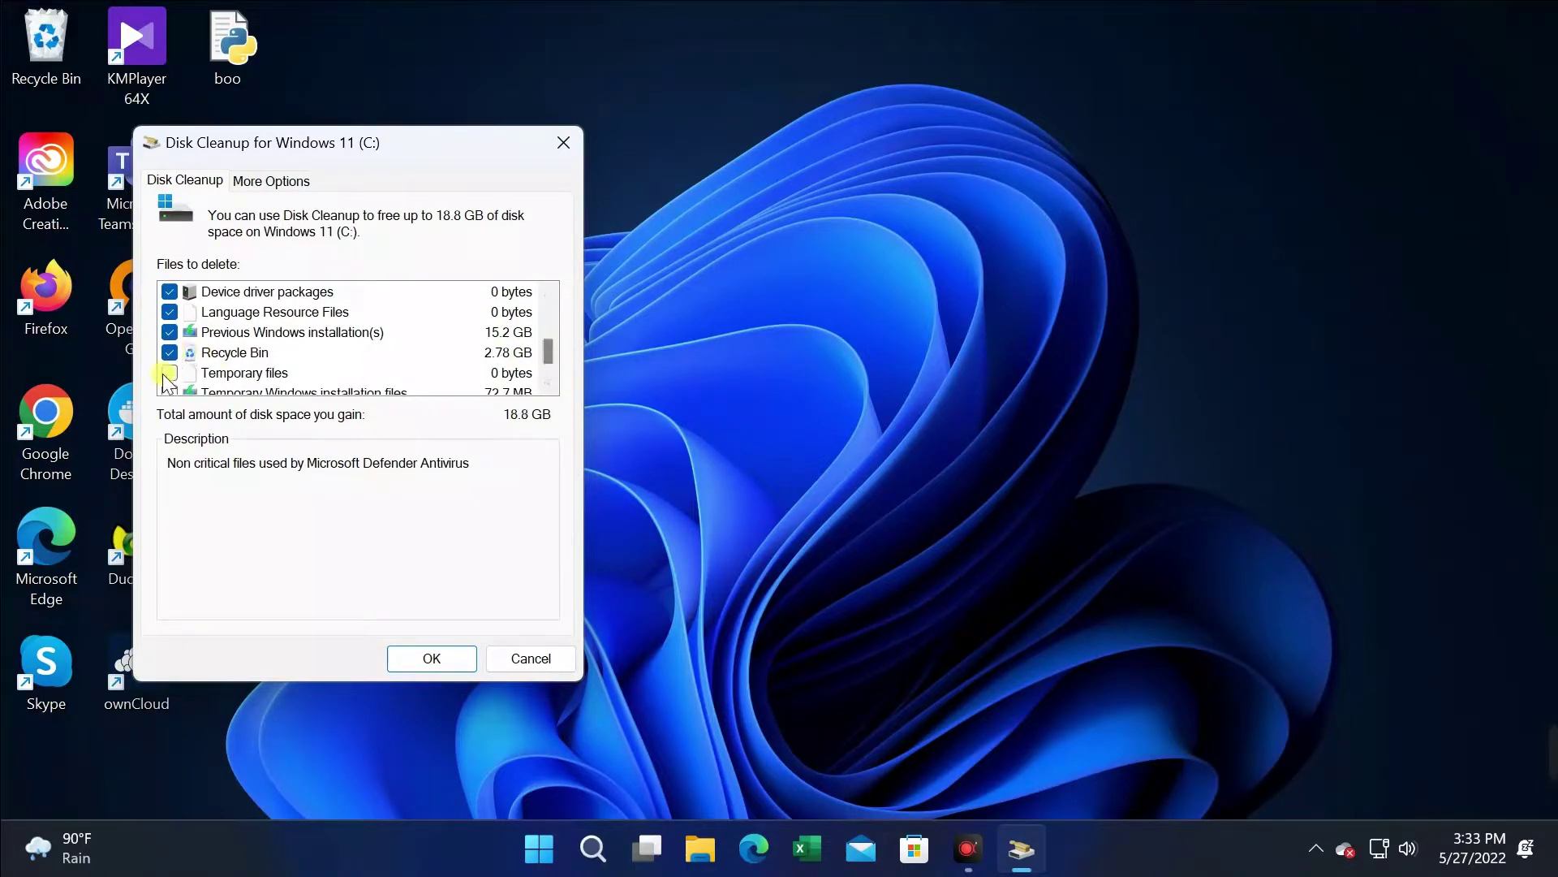
click(169, 373)
drag(548, 354, 548, 365)
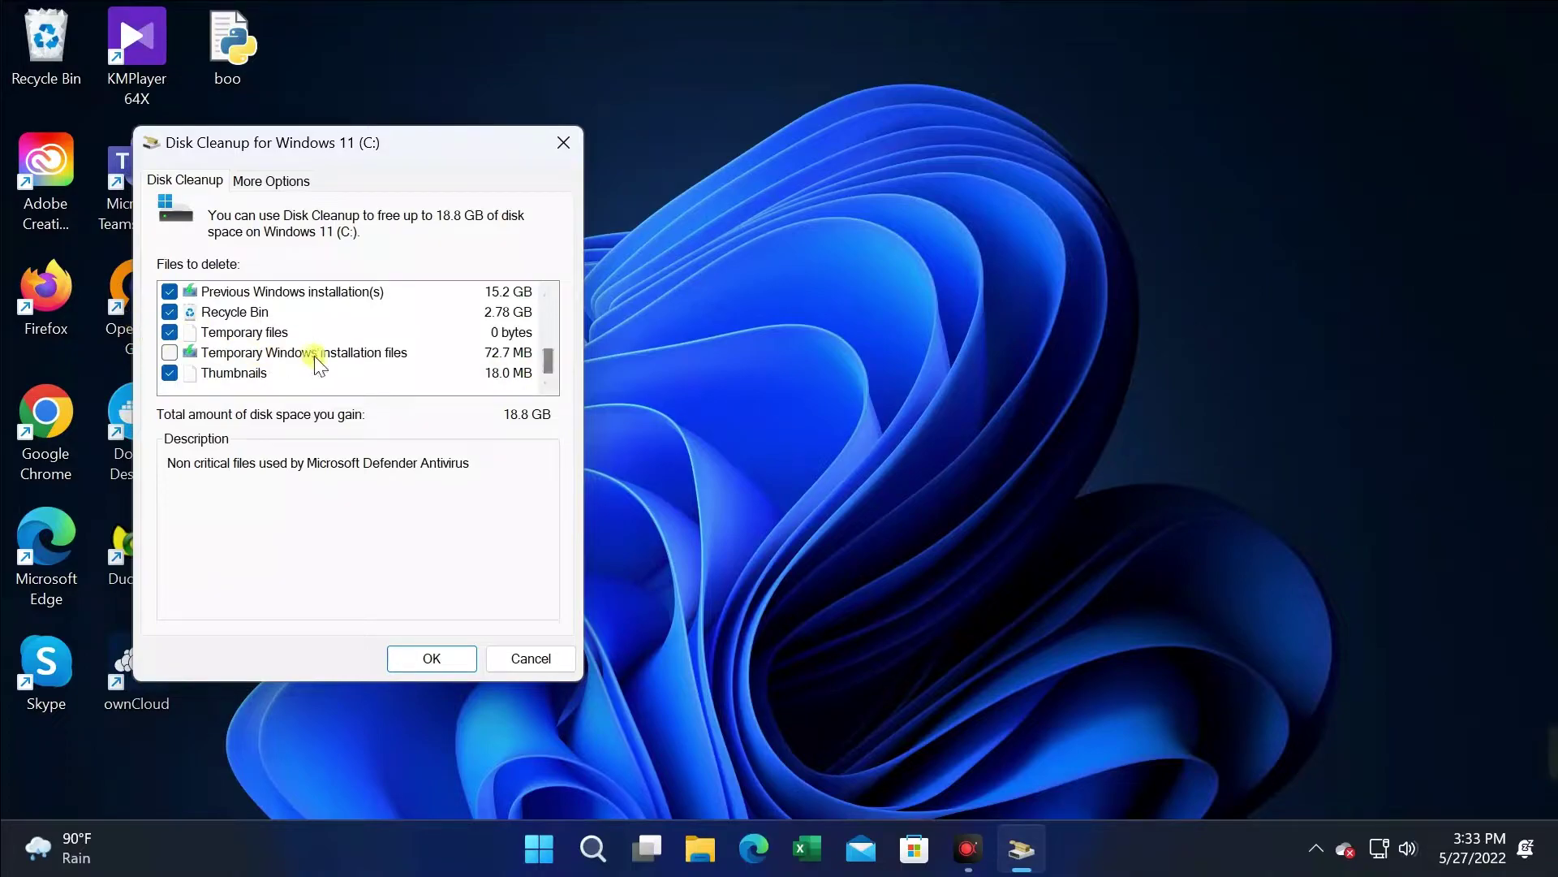
click(169, 352)
drag(548, 368, 549, 300)
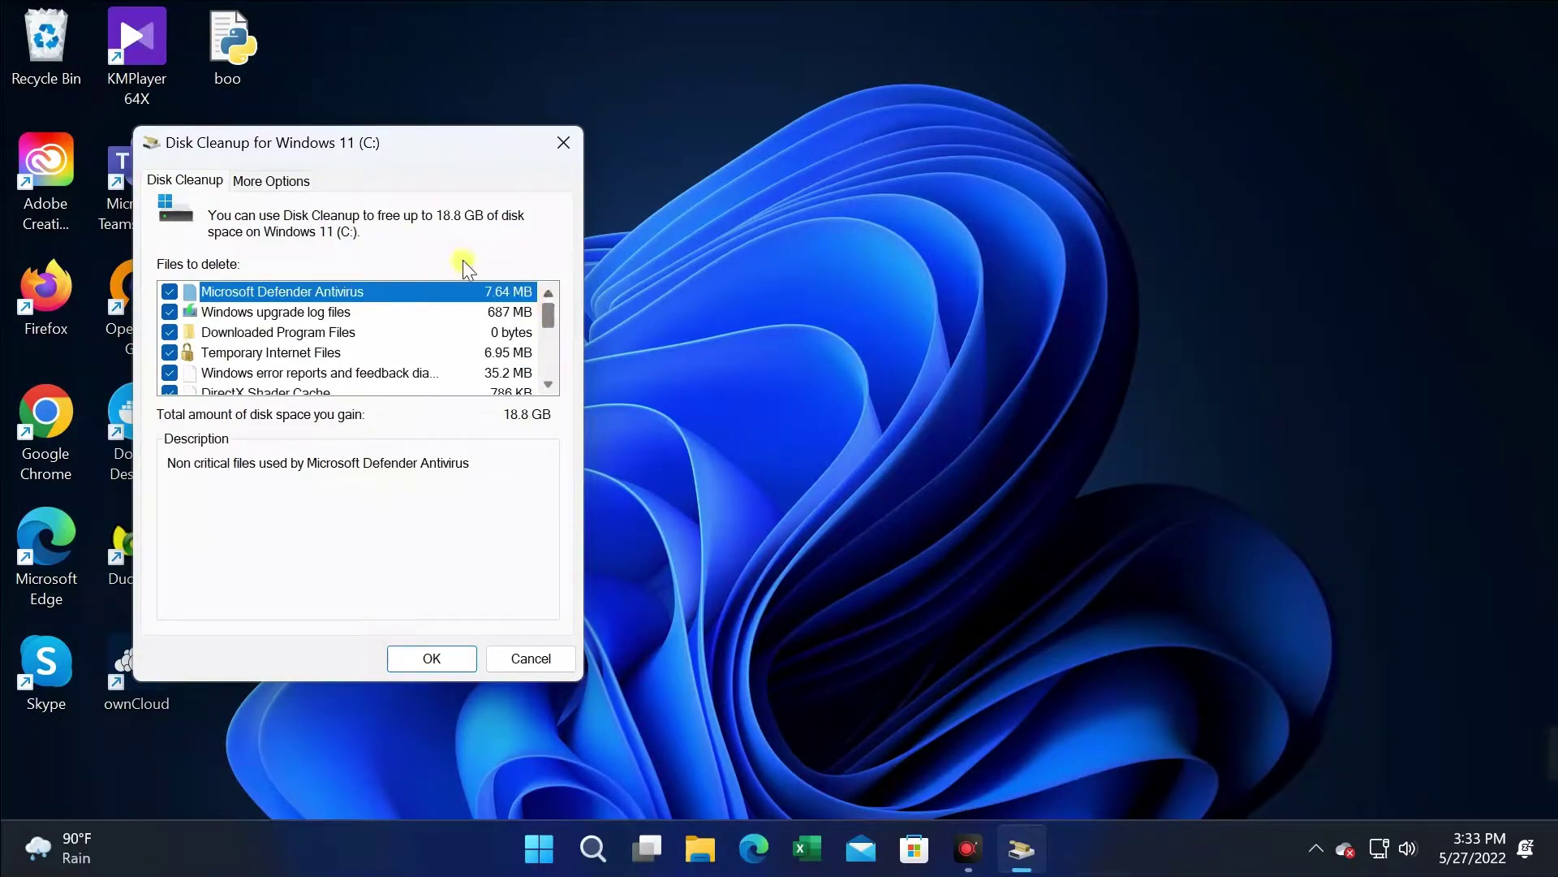
Review the installed programs through the Programs and Features clean-up option, then return to the list of files to delete.
click(295, 190)
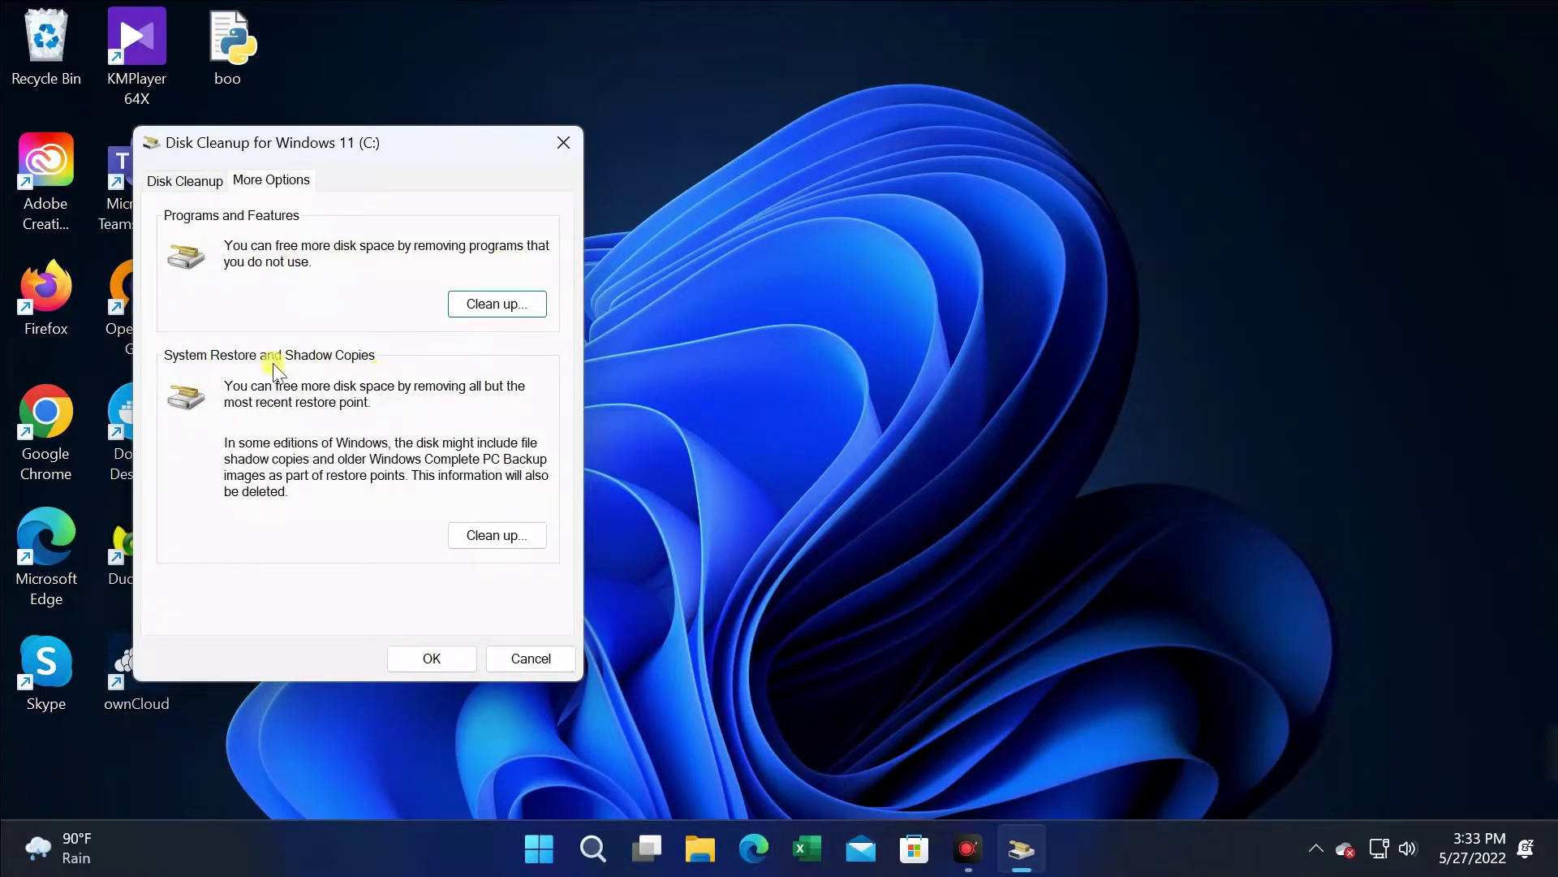
click(479, 300)
drag(200, 237, 760, 139)
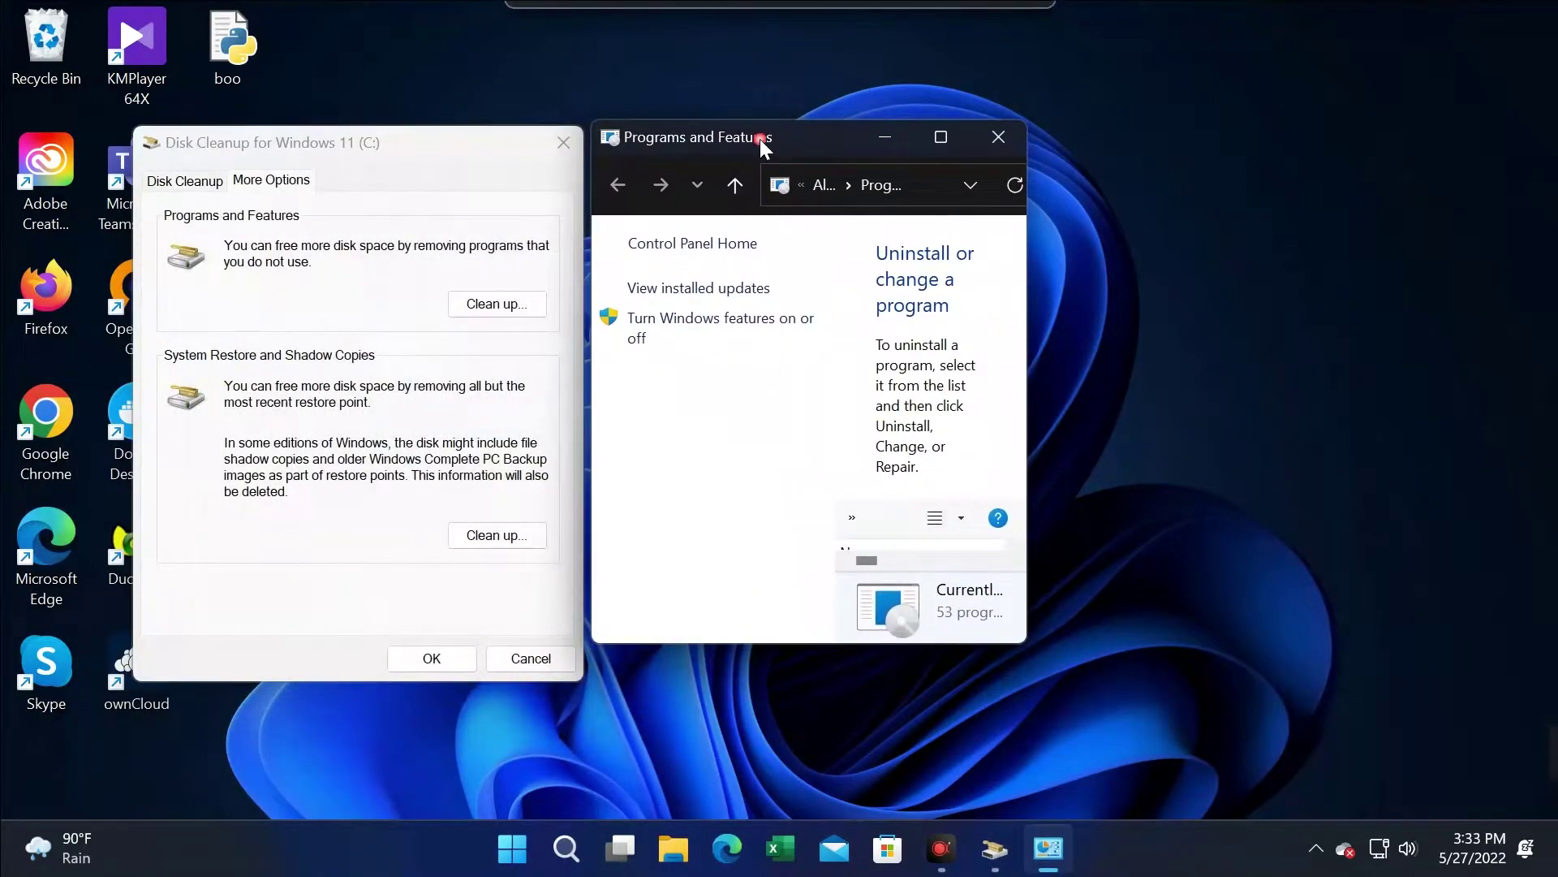
click(940, 138)
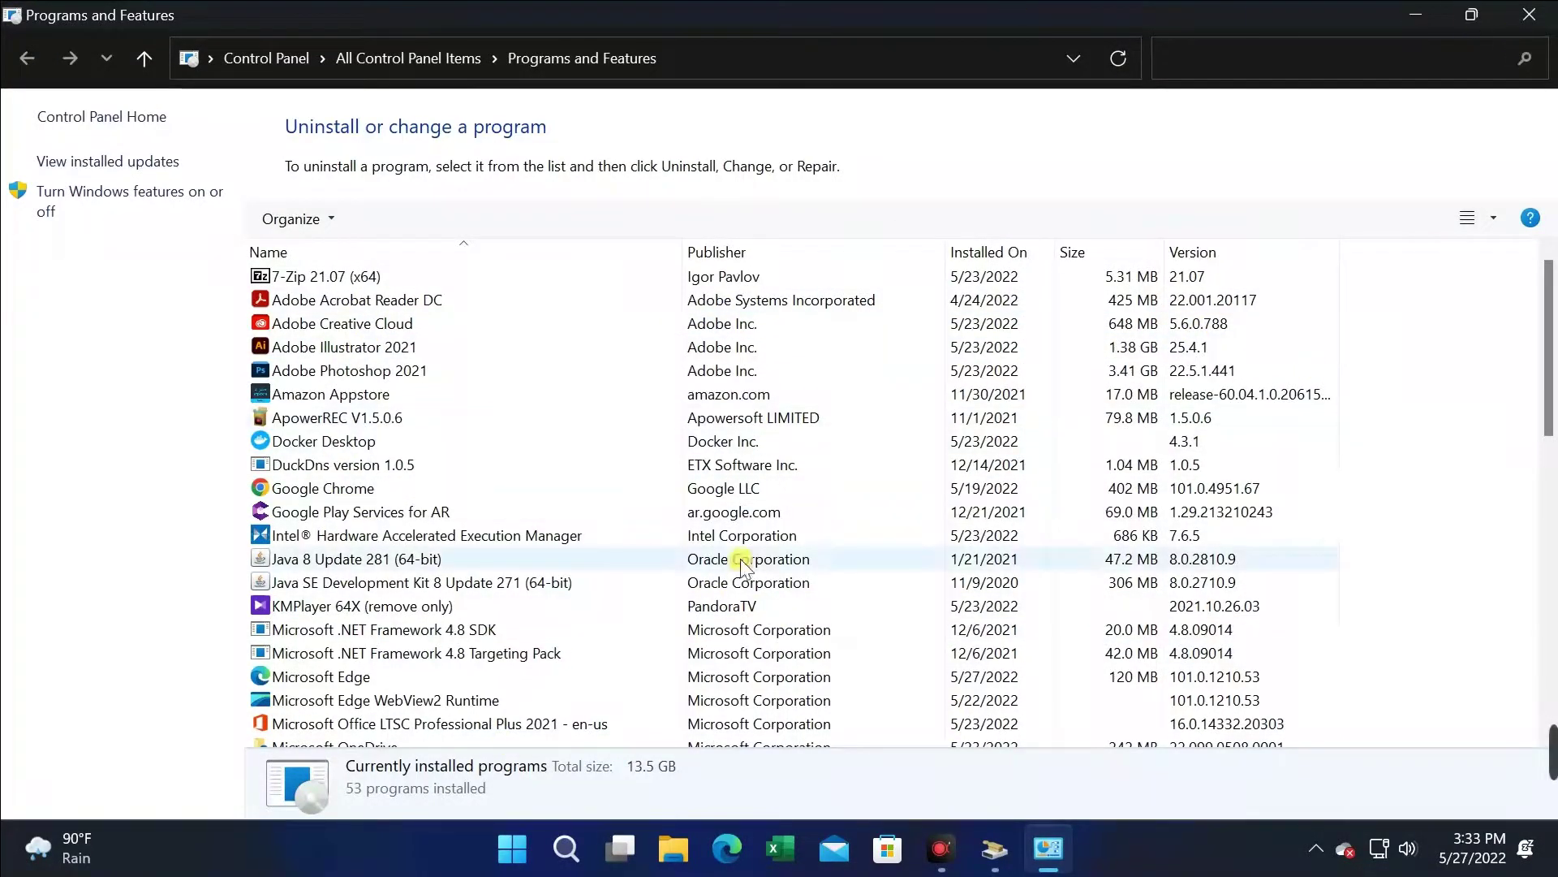
click(1533, 18)
click(186, 179)
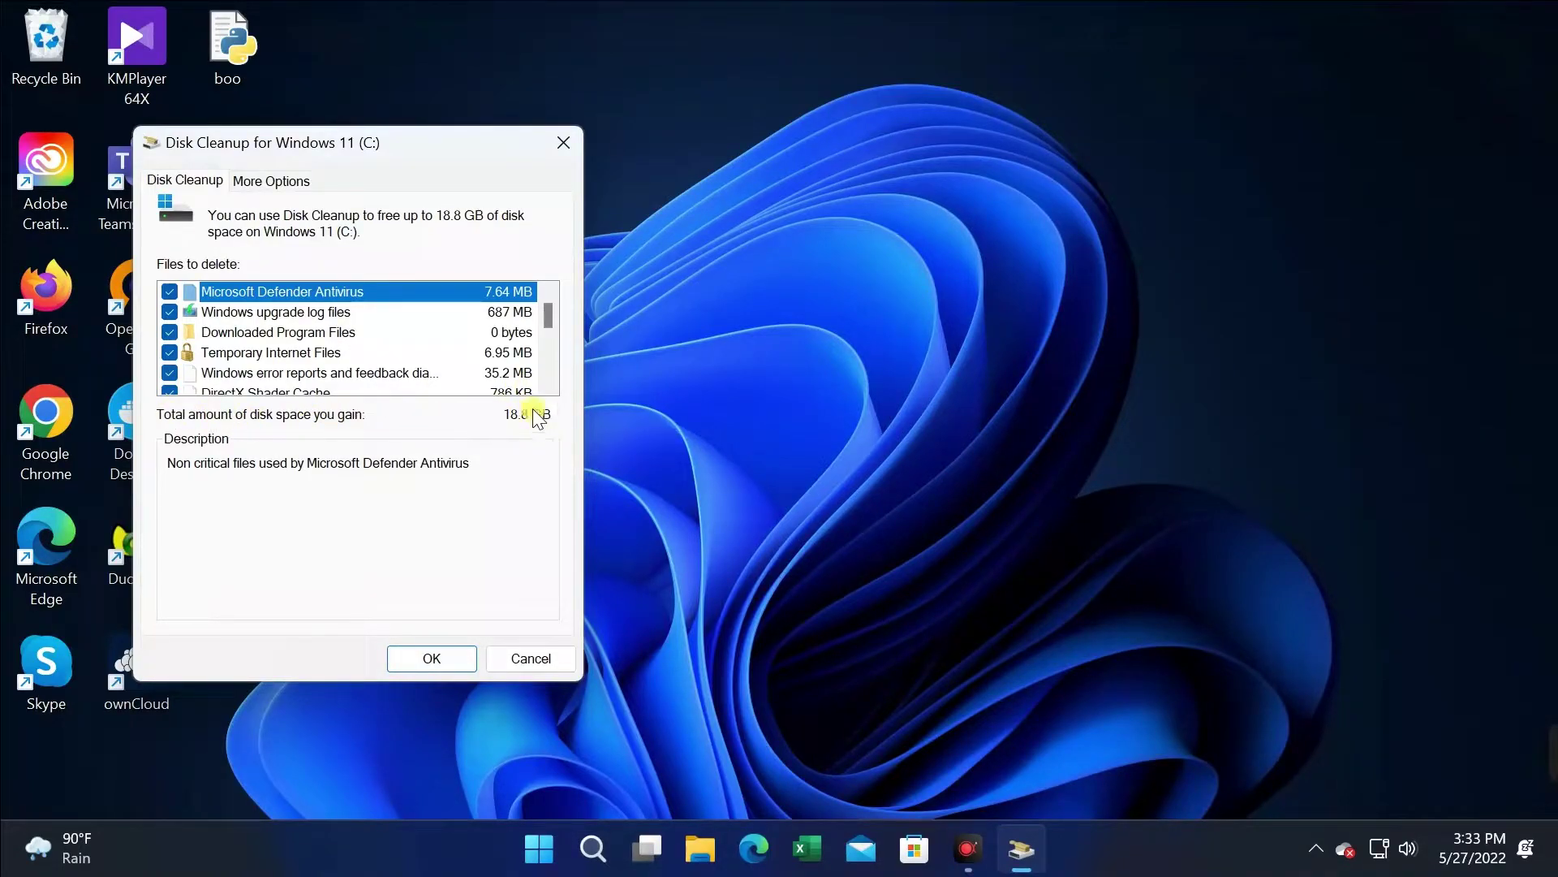
Run the cleanup, confirming the permanent deletion of the files and the removal of previous Windows installations.
click(434, 649)
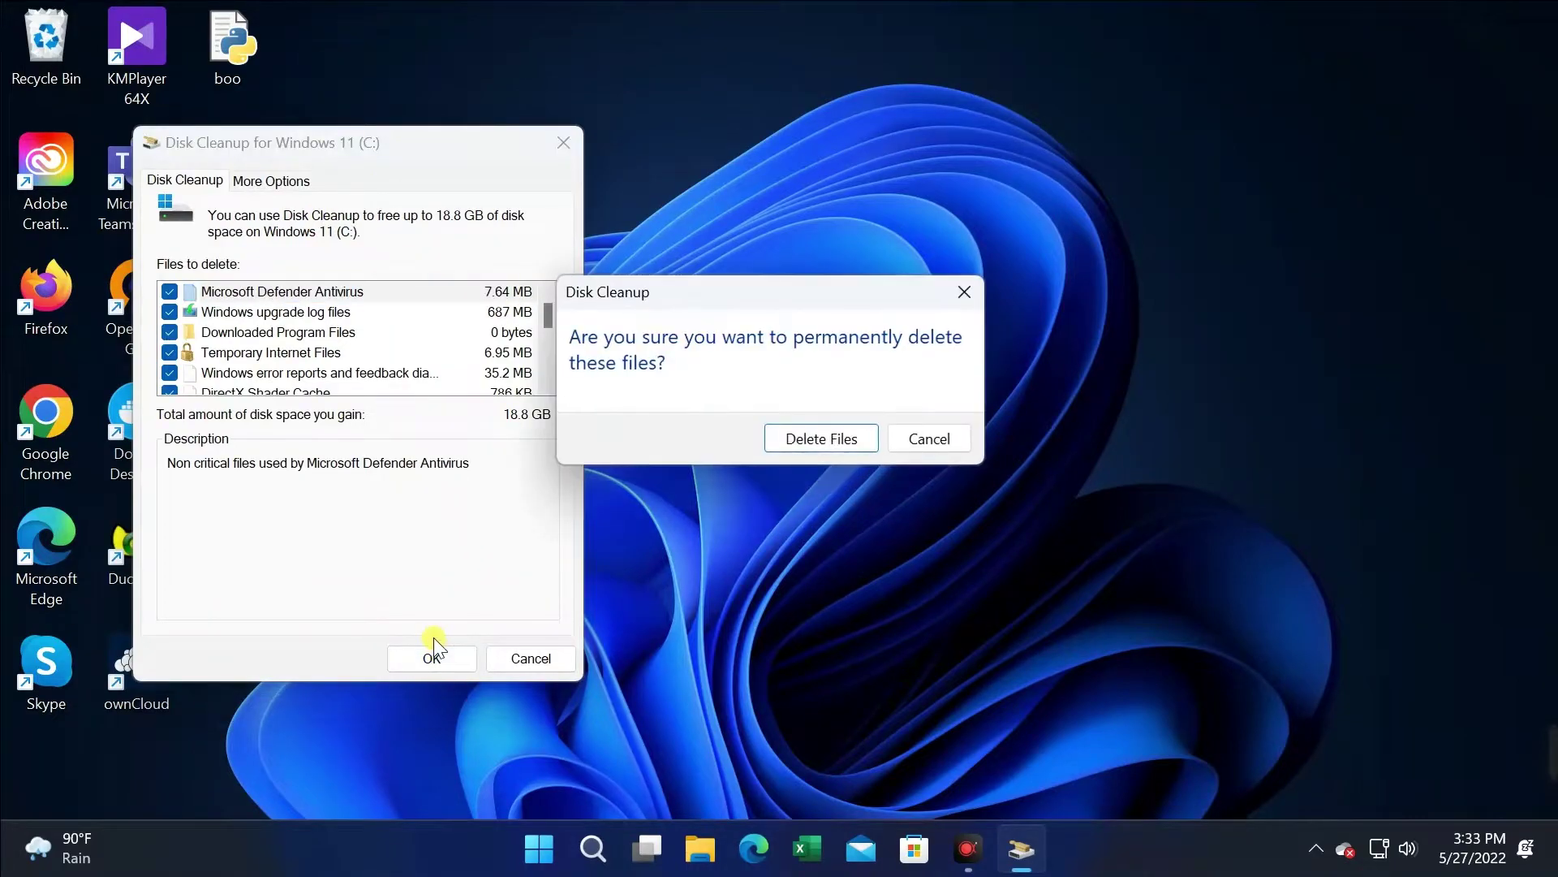
click(835, 440)
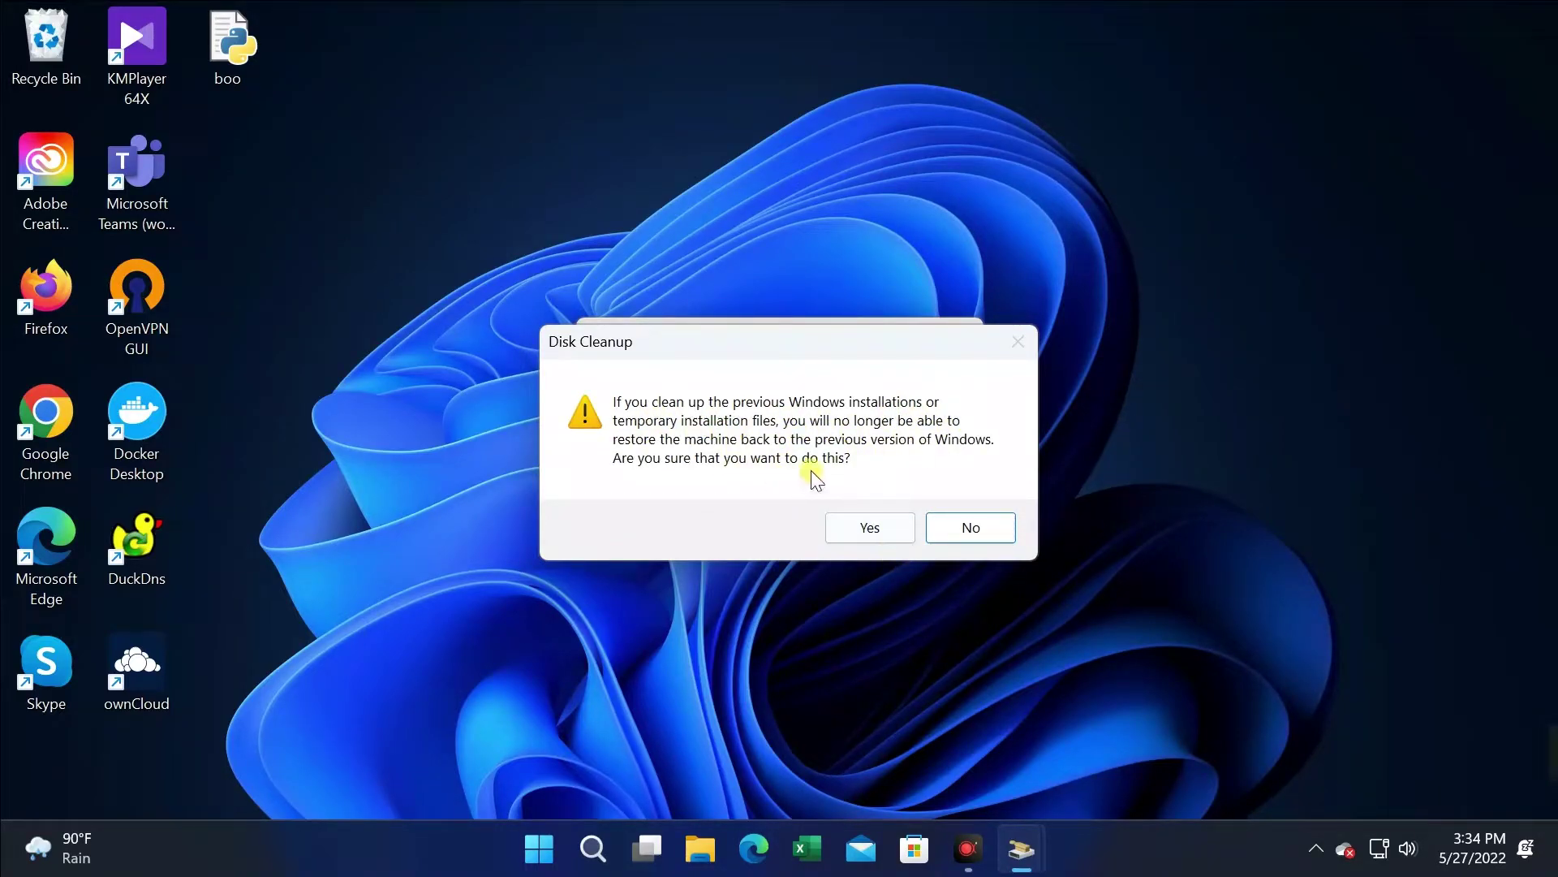
click(860, 528)
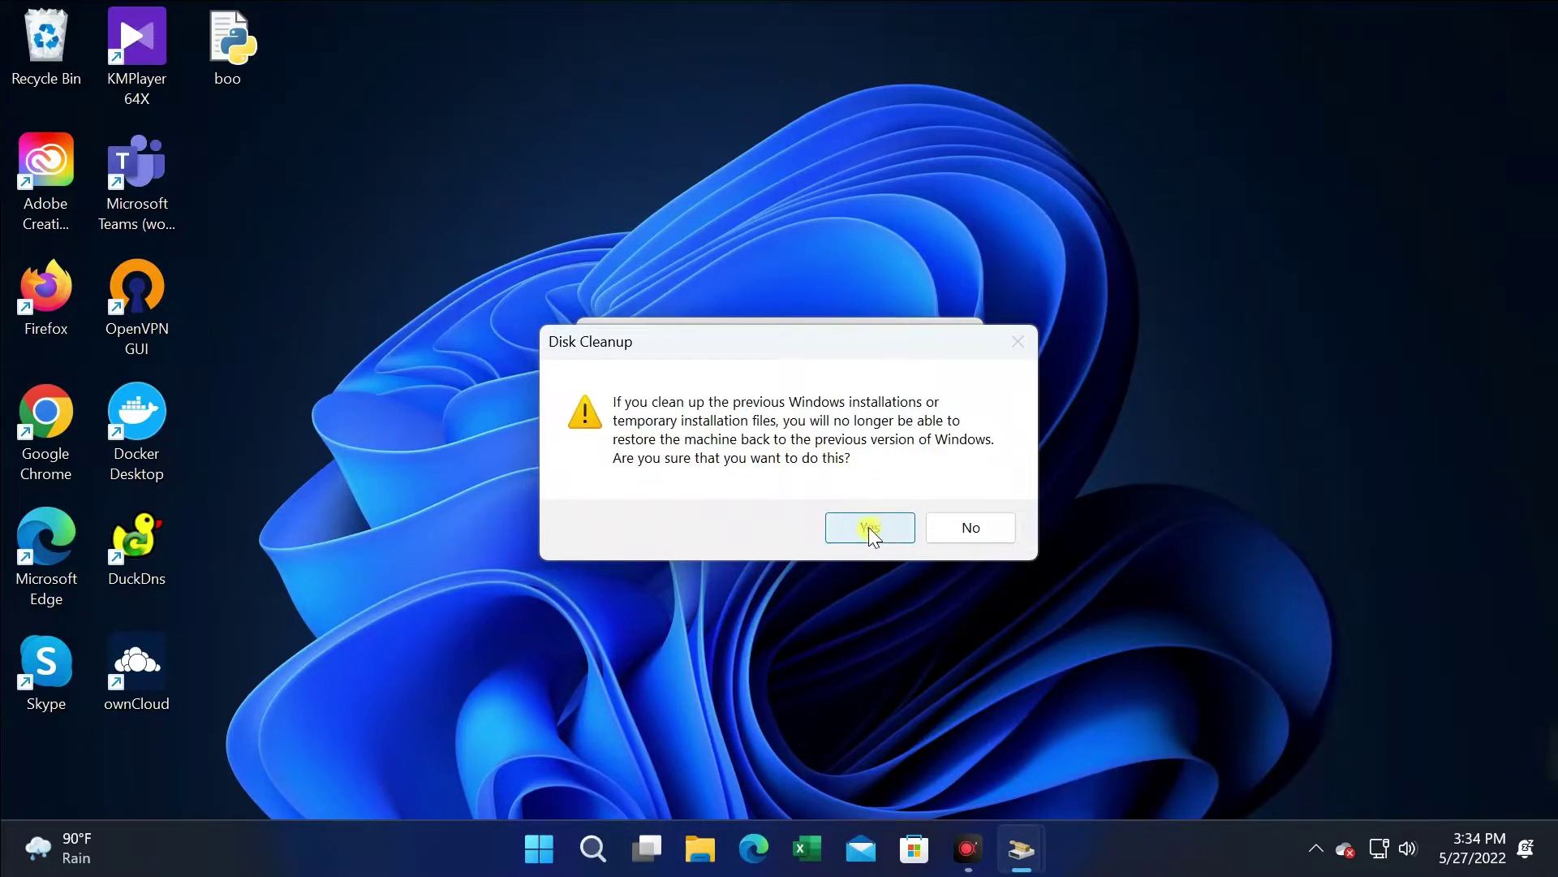
click(888, 530)
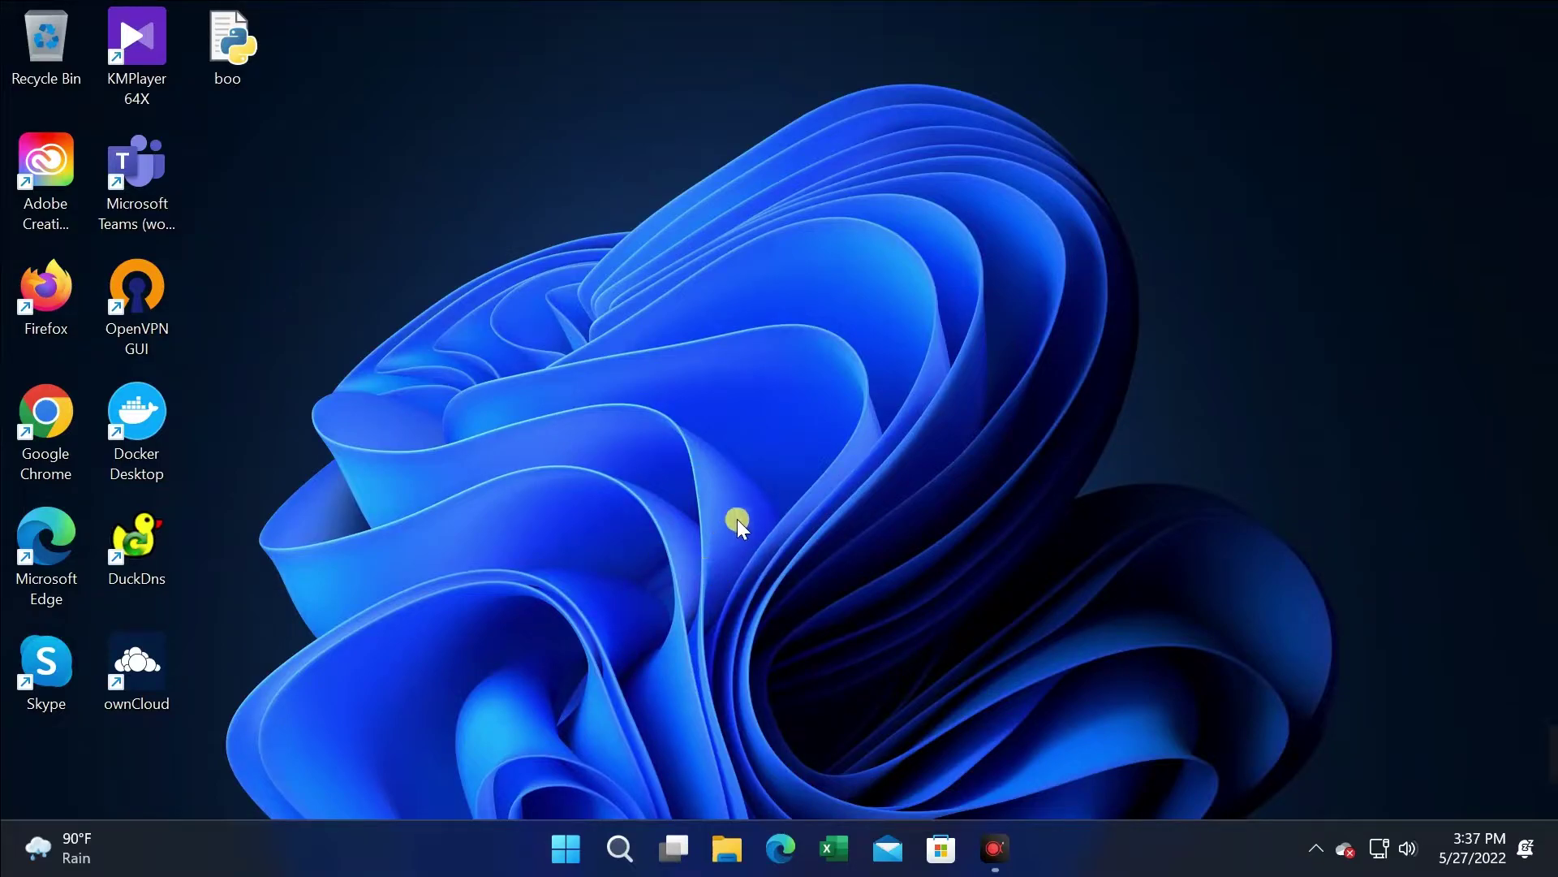
Switch to File Explorer, show This PC and open the Folder Options dialog.
click(728, 850)
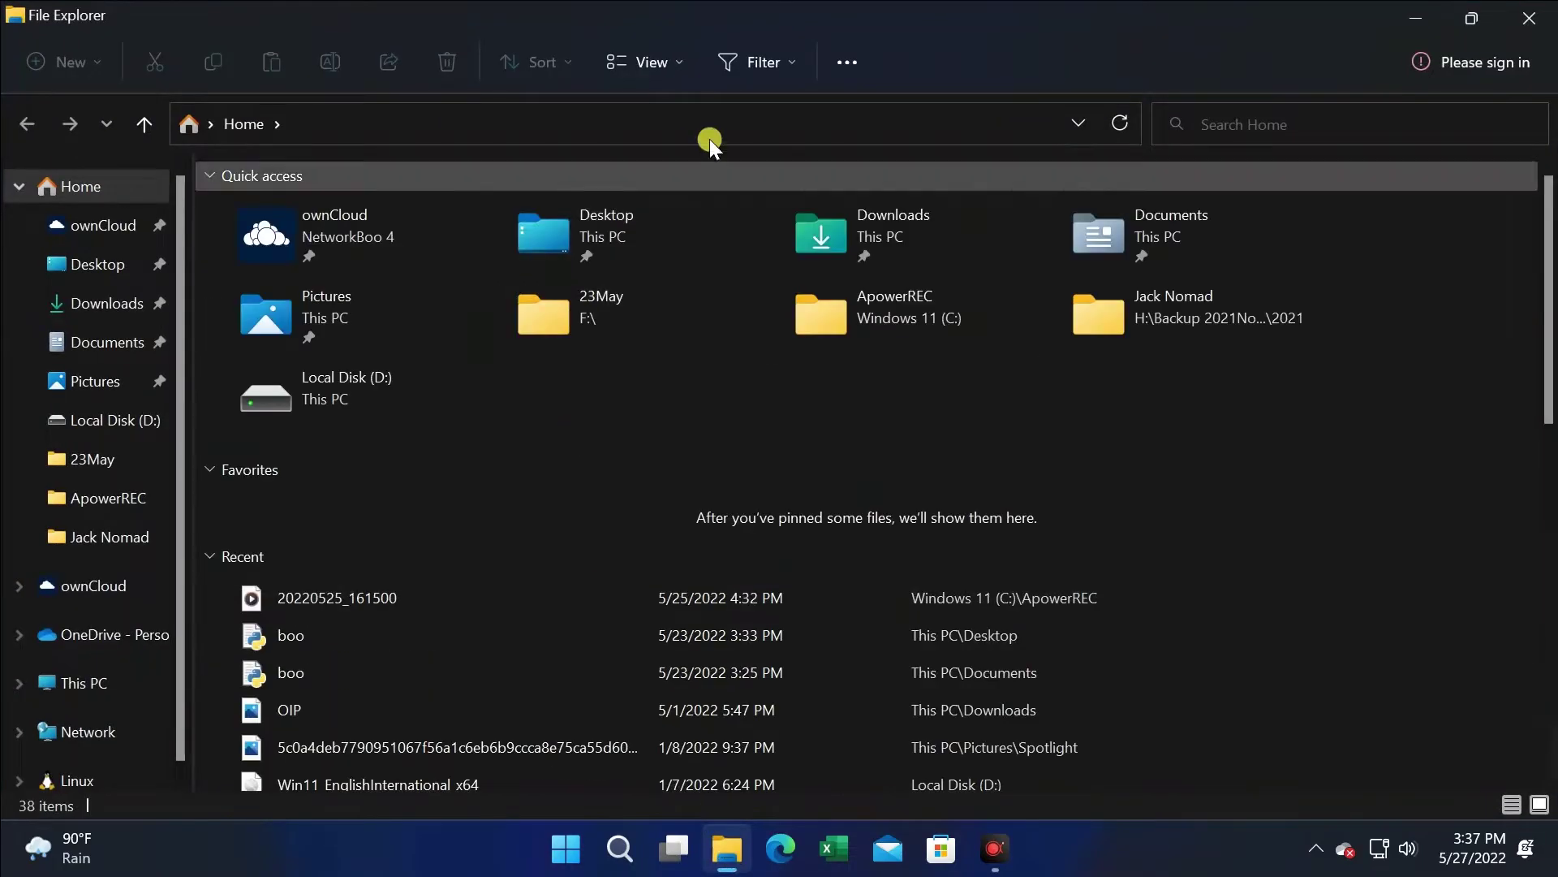
click(71, 684)
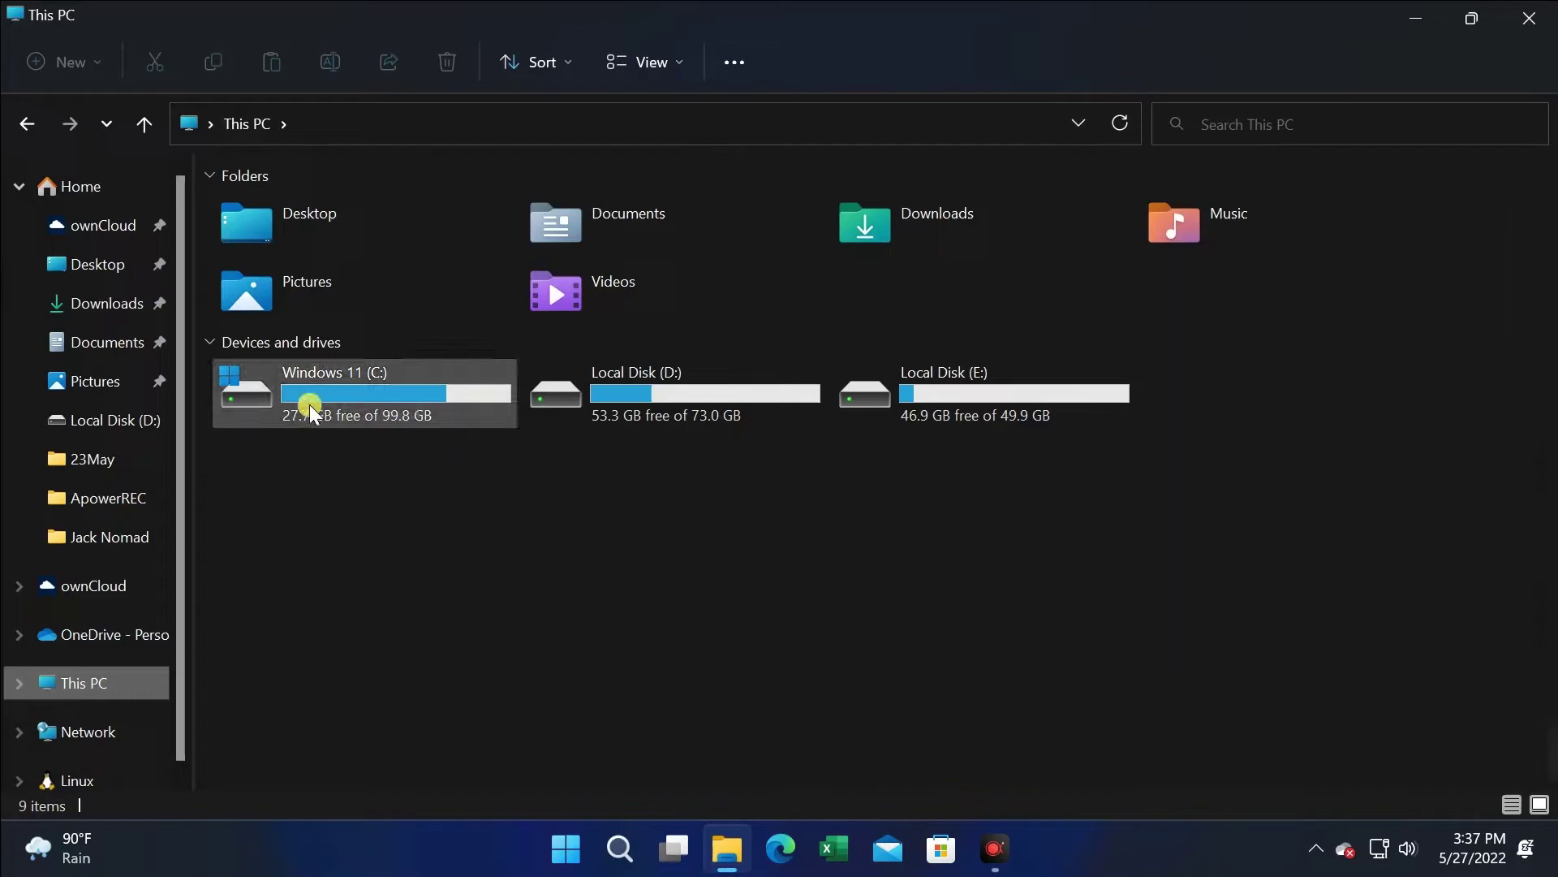
click(724, 62)
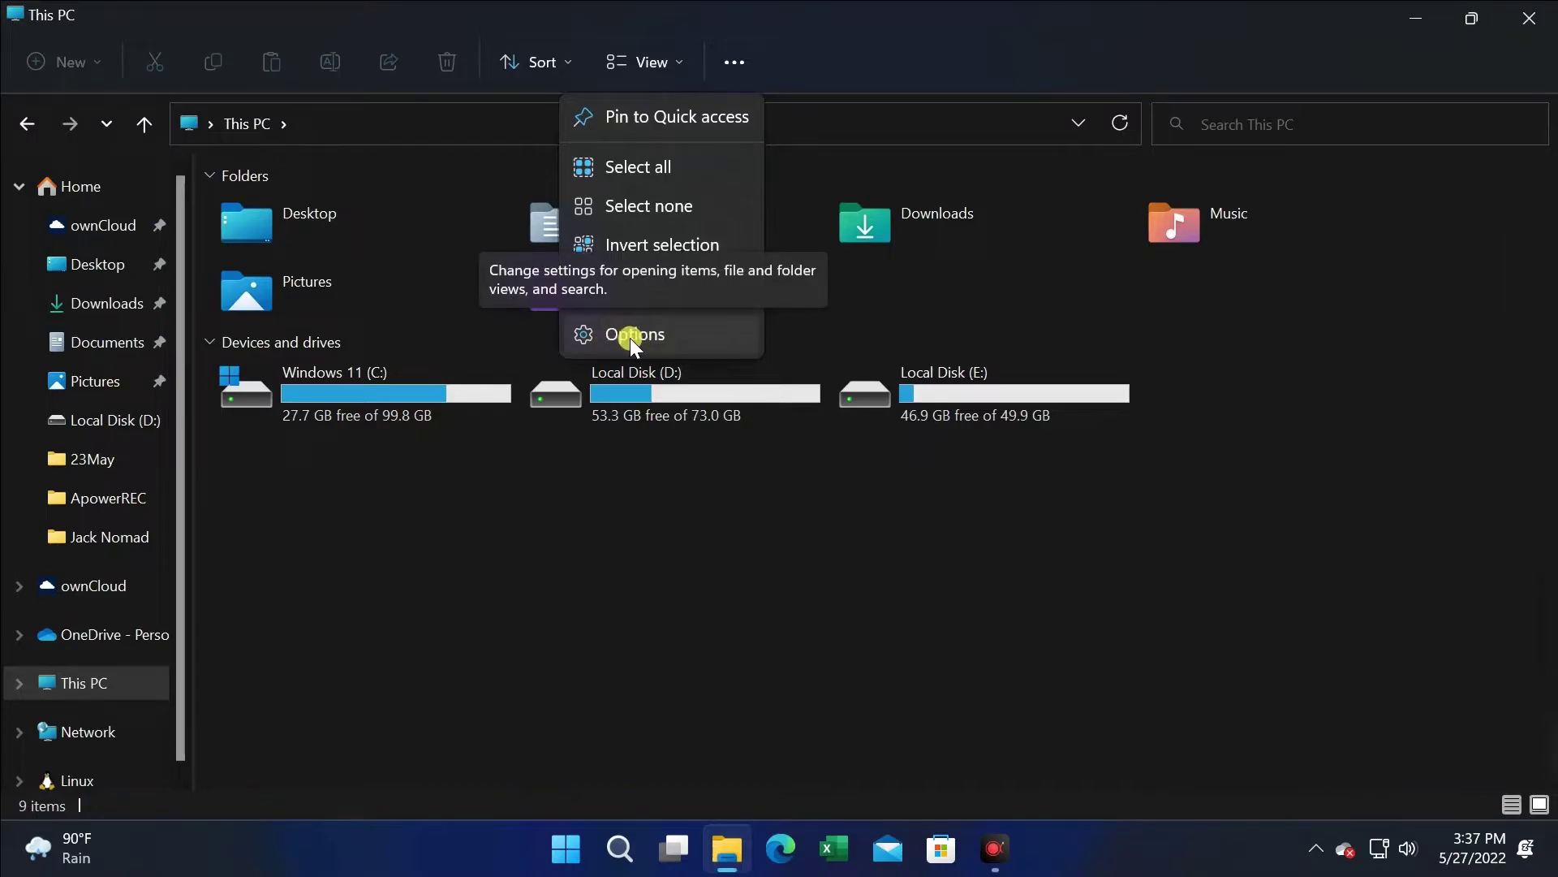
click(630, 338)
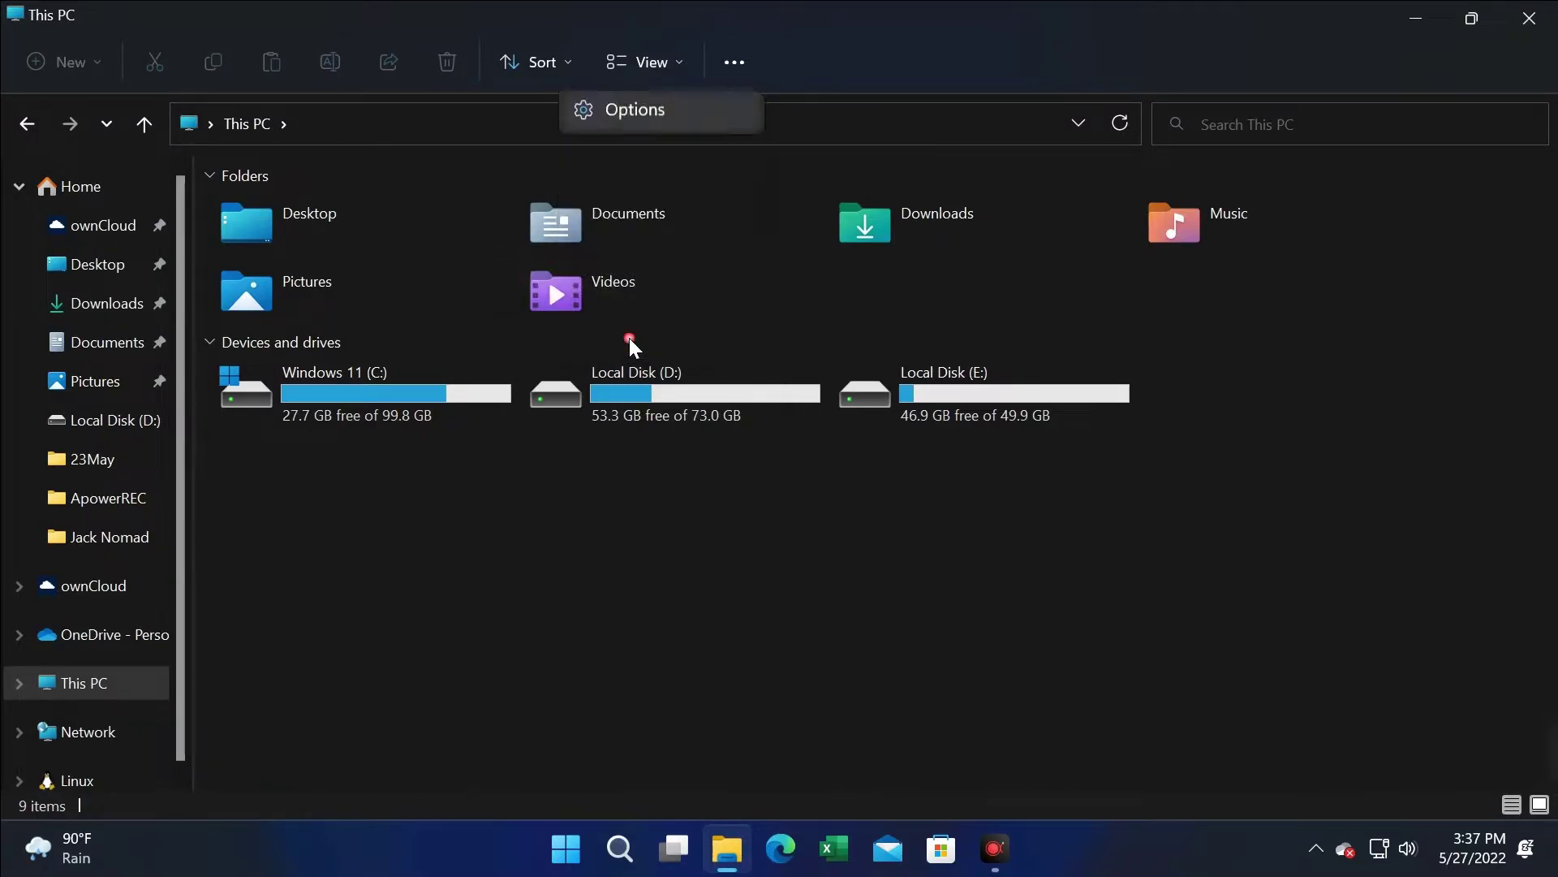
drag(207, 192, 716, 205)
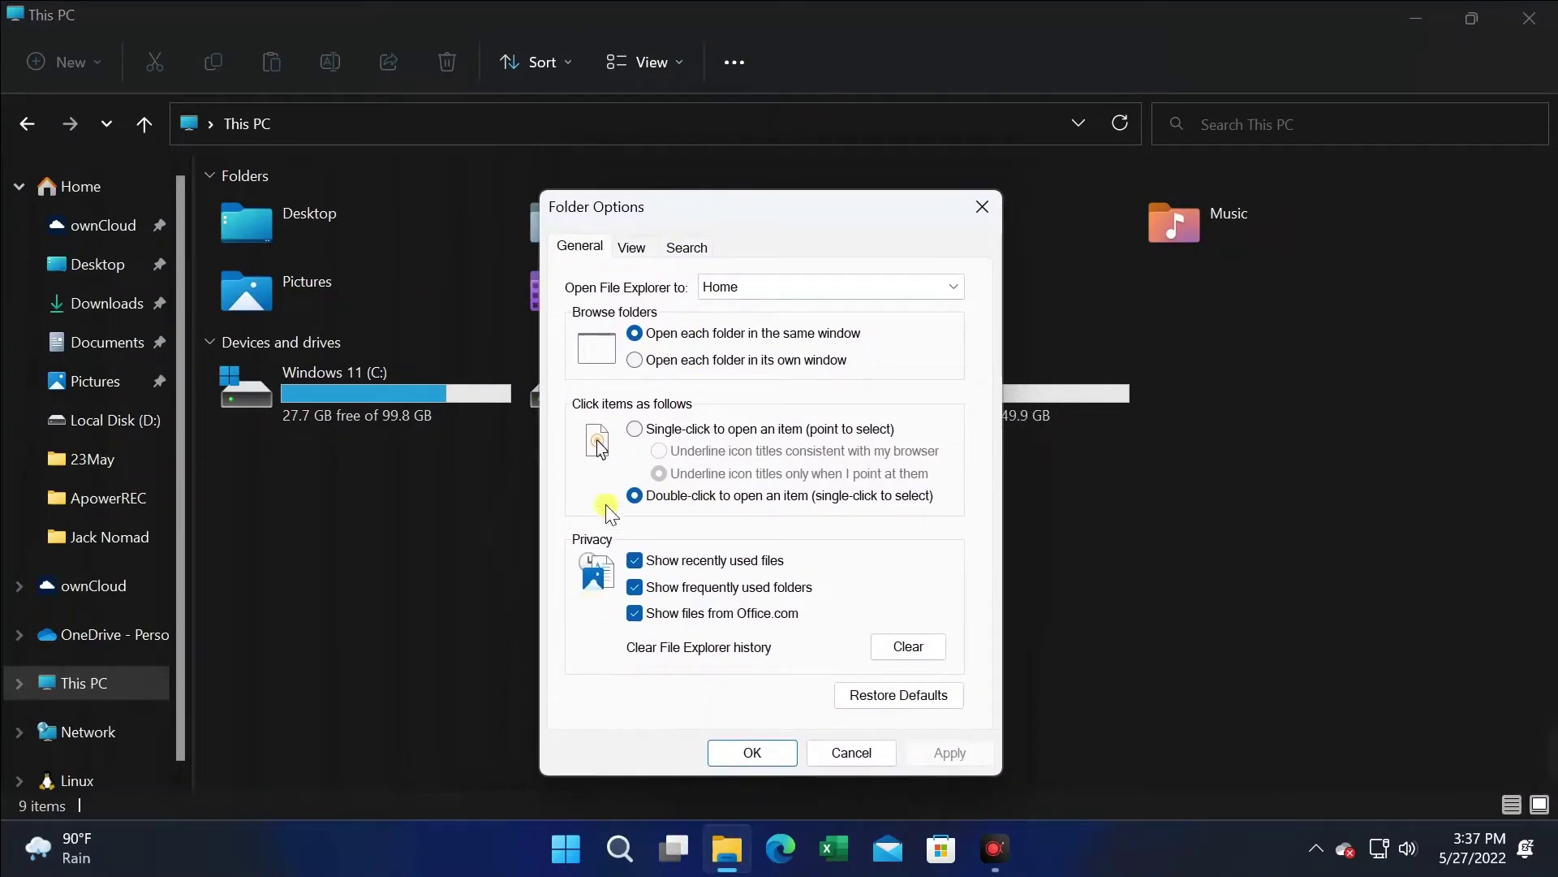
Turn off showing recently used files, frequently used folders and files from Office.com in the privacy settings.
click(696, 565)
click(799, 589)
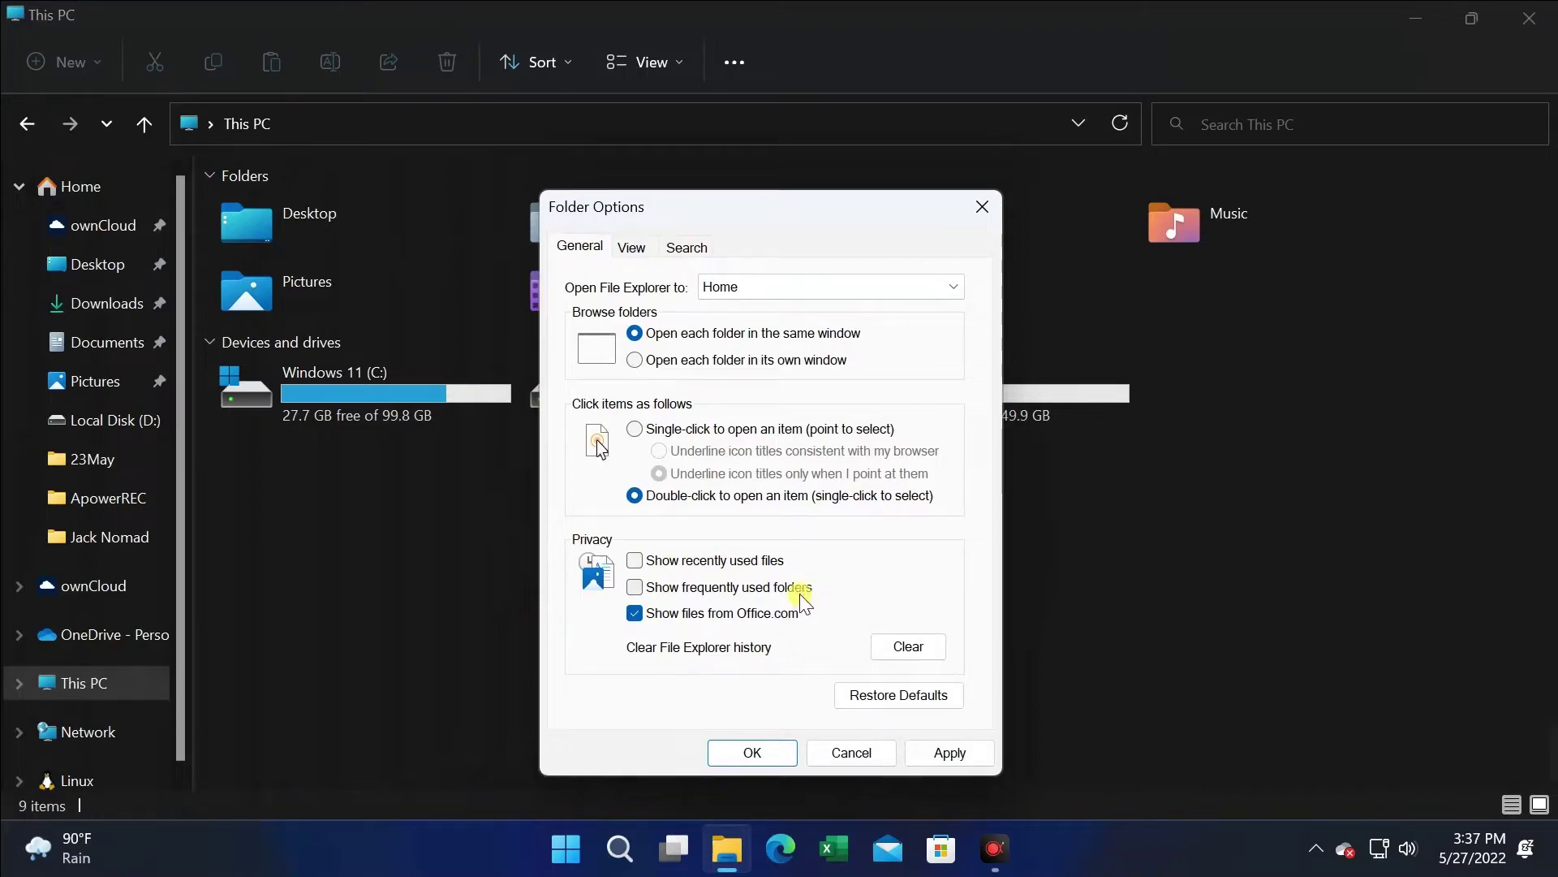
click(713, 615)
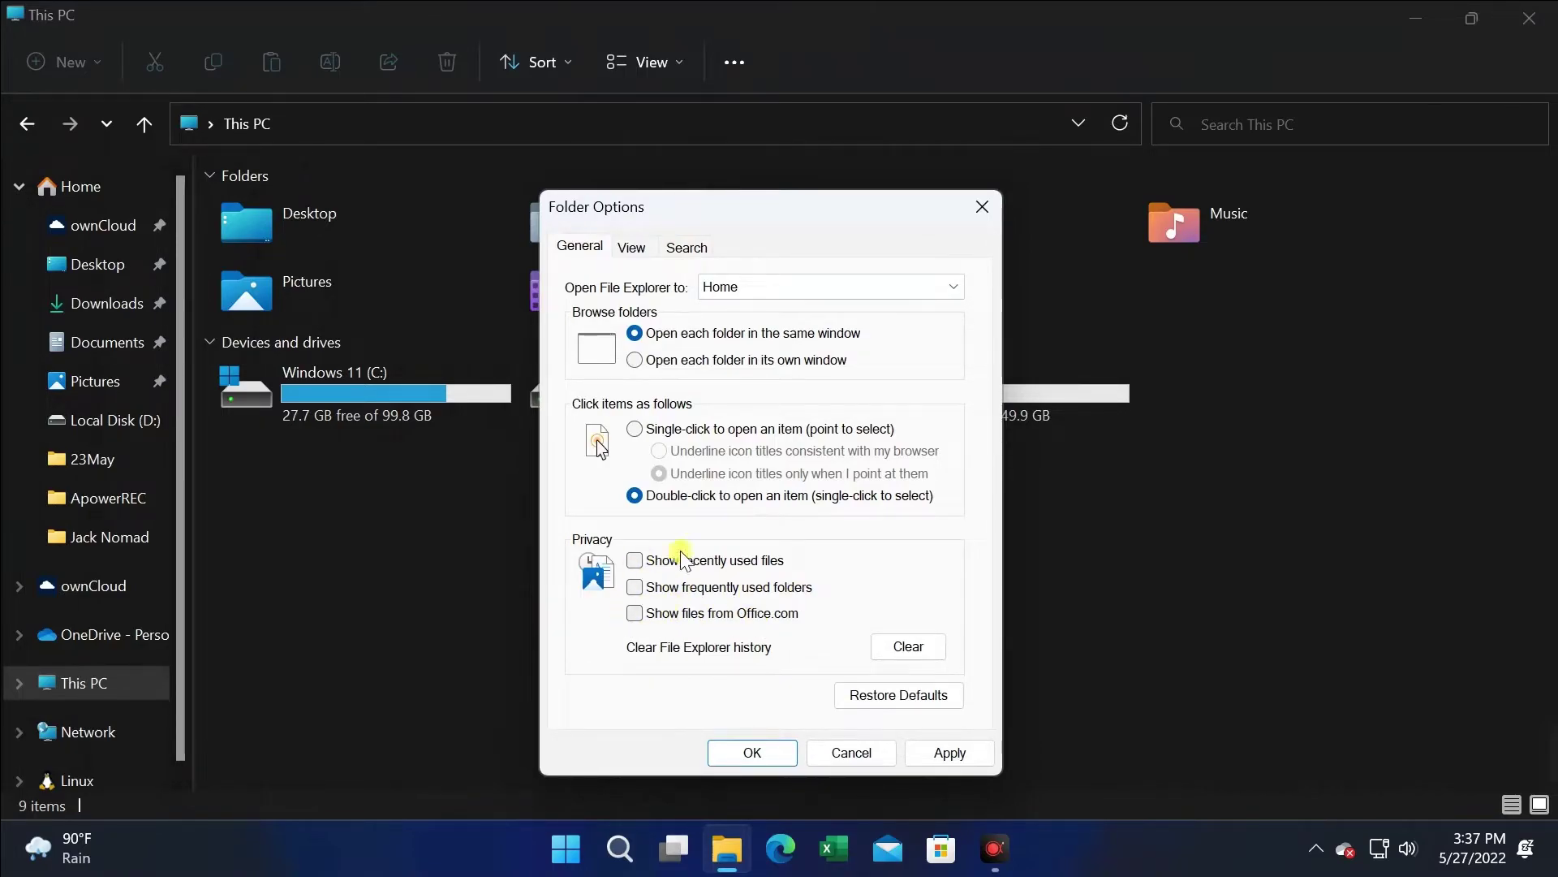
Clear the File Explorer history, apply the folder options and close File Explorer.
click(930, 648)
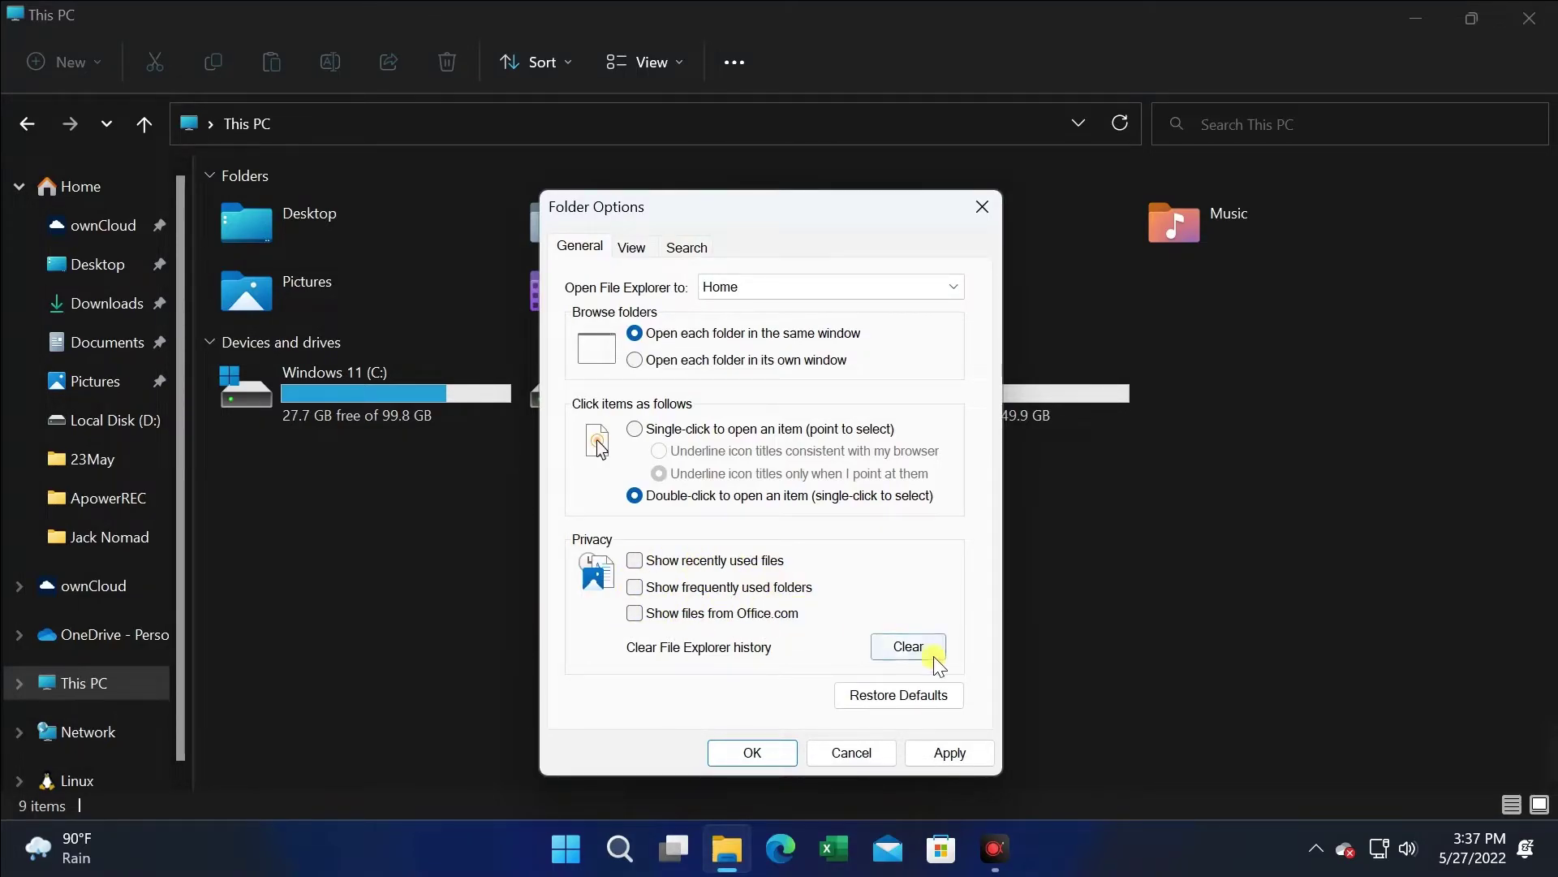
click(909, 647)
click(887, 641)
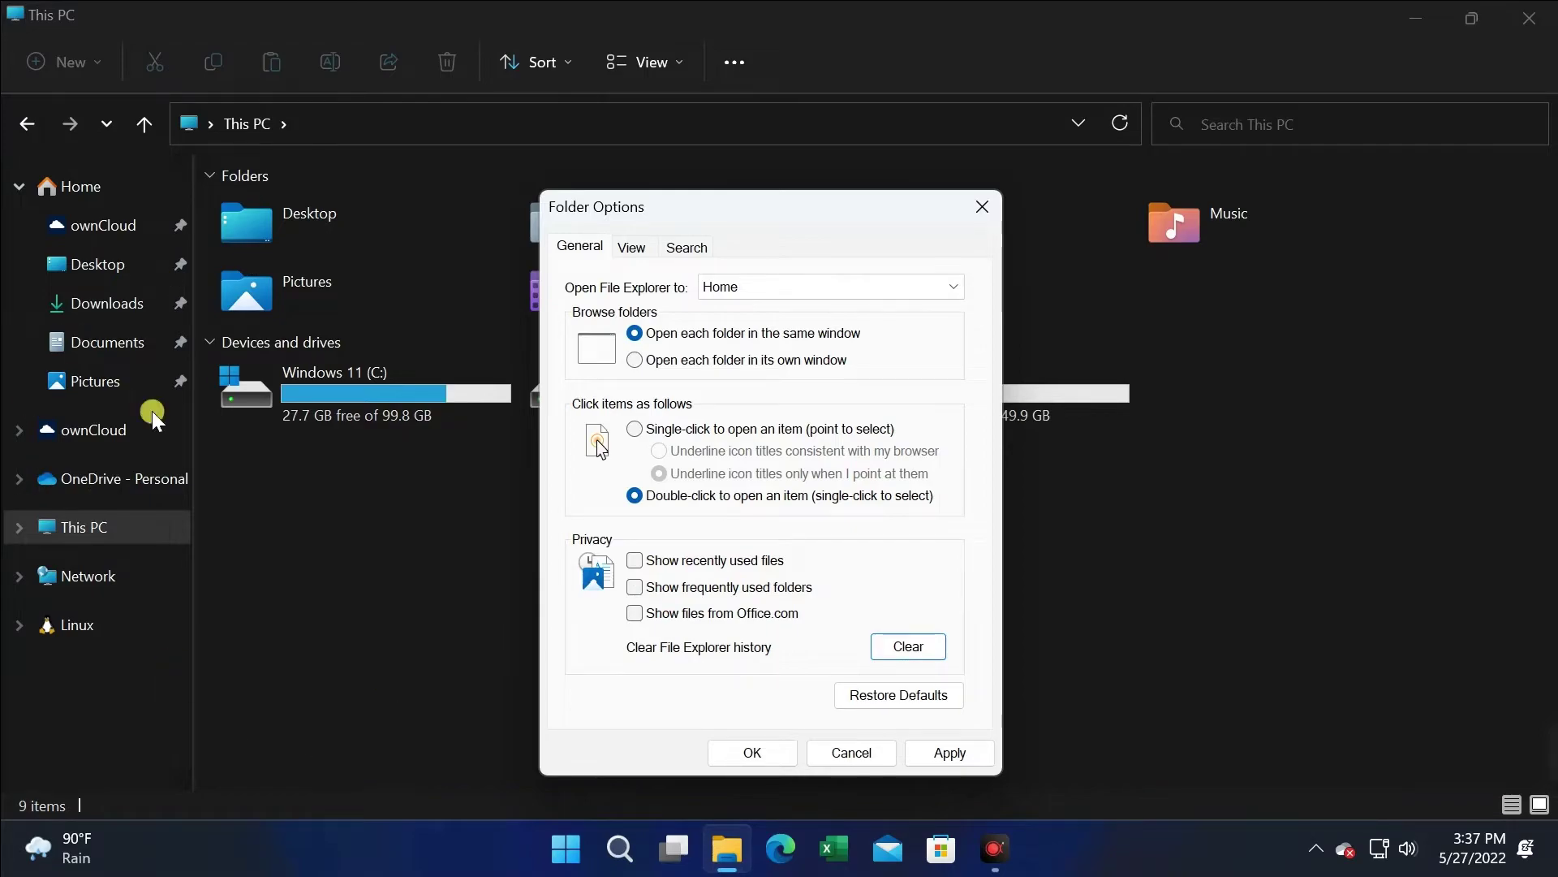
click(958, 754)
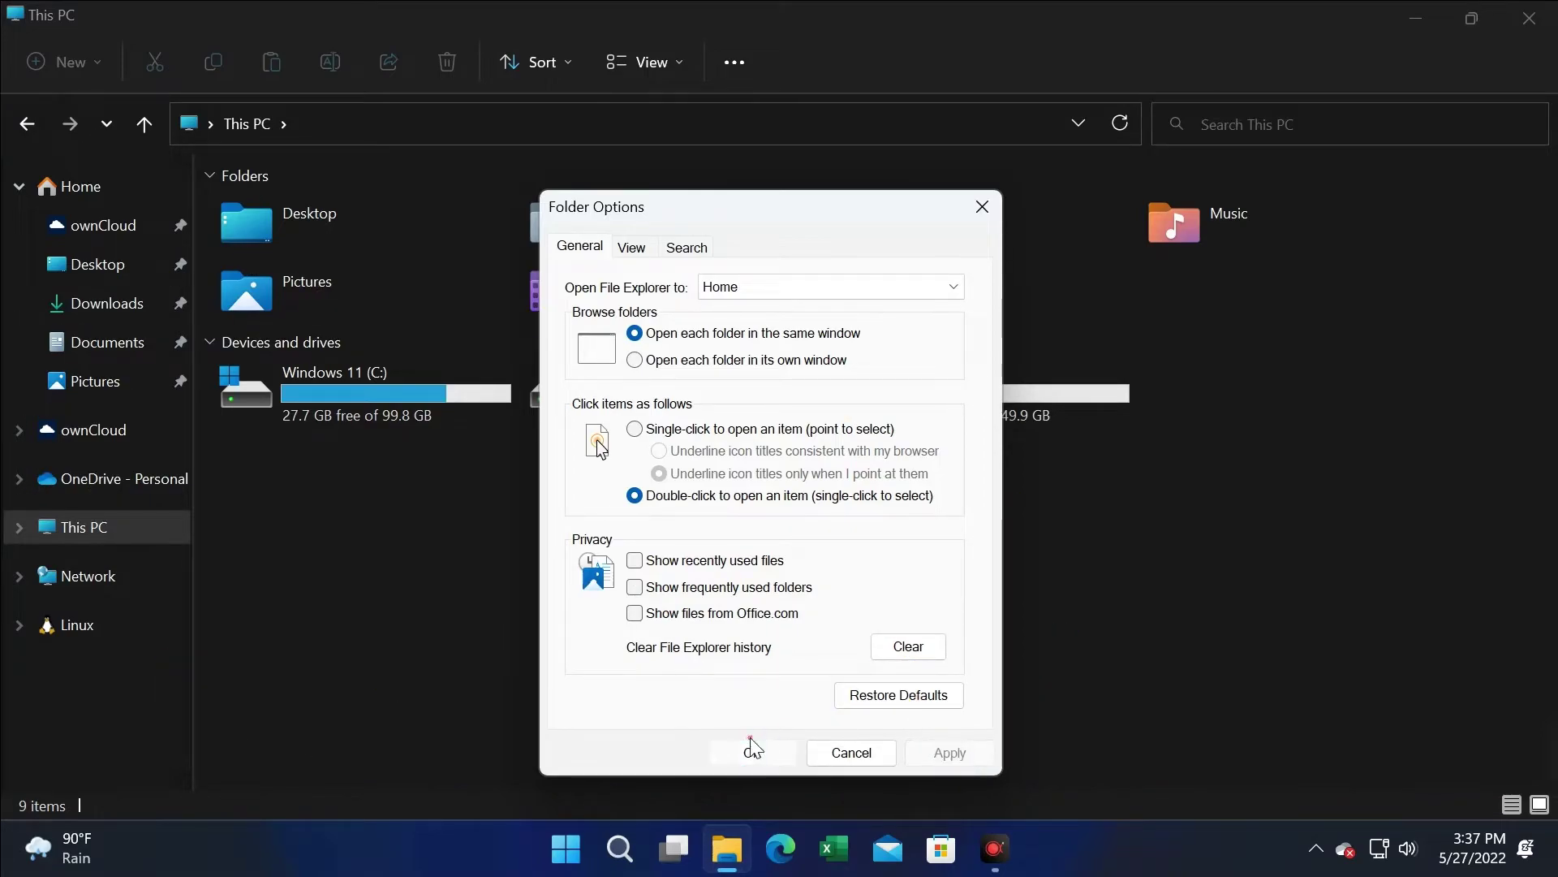
click(750, 748)
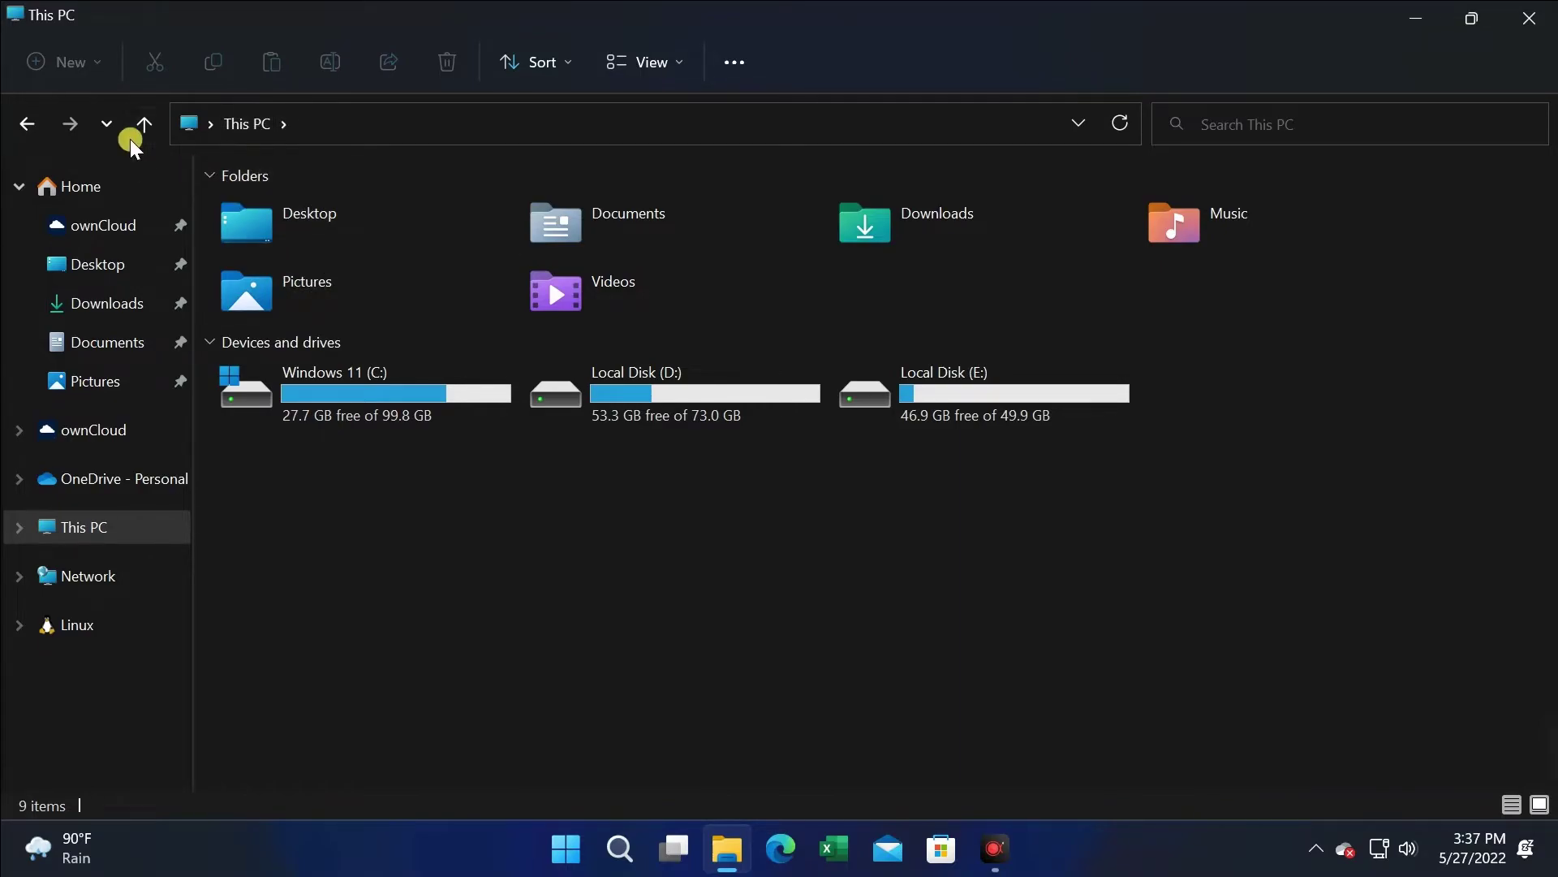
click(1523, 21)
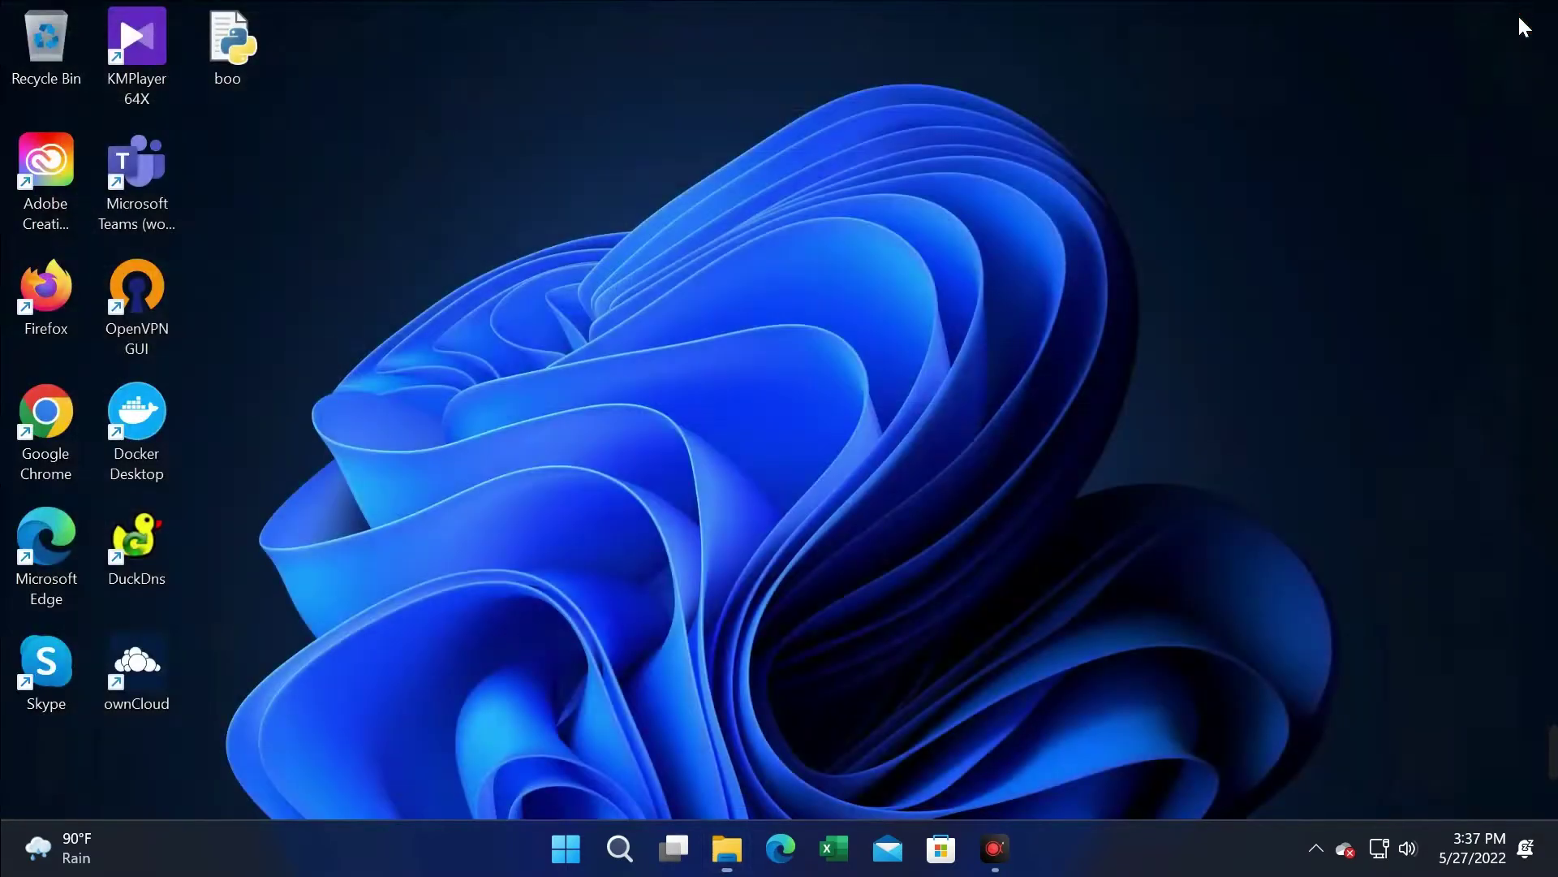
Run the wsreset command to reset the Microsoft Store cache, and close the Store window.
right_click(571, 843)
click(543, 714)
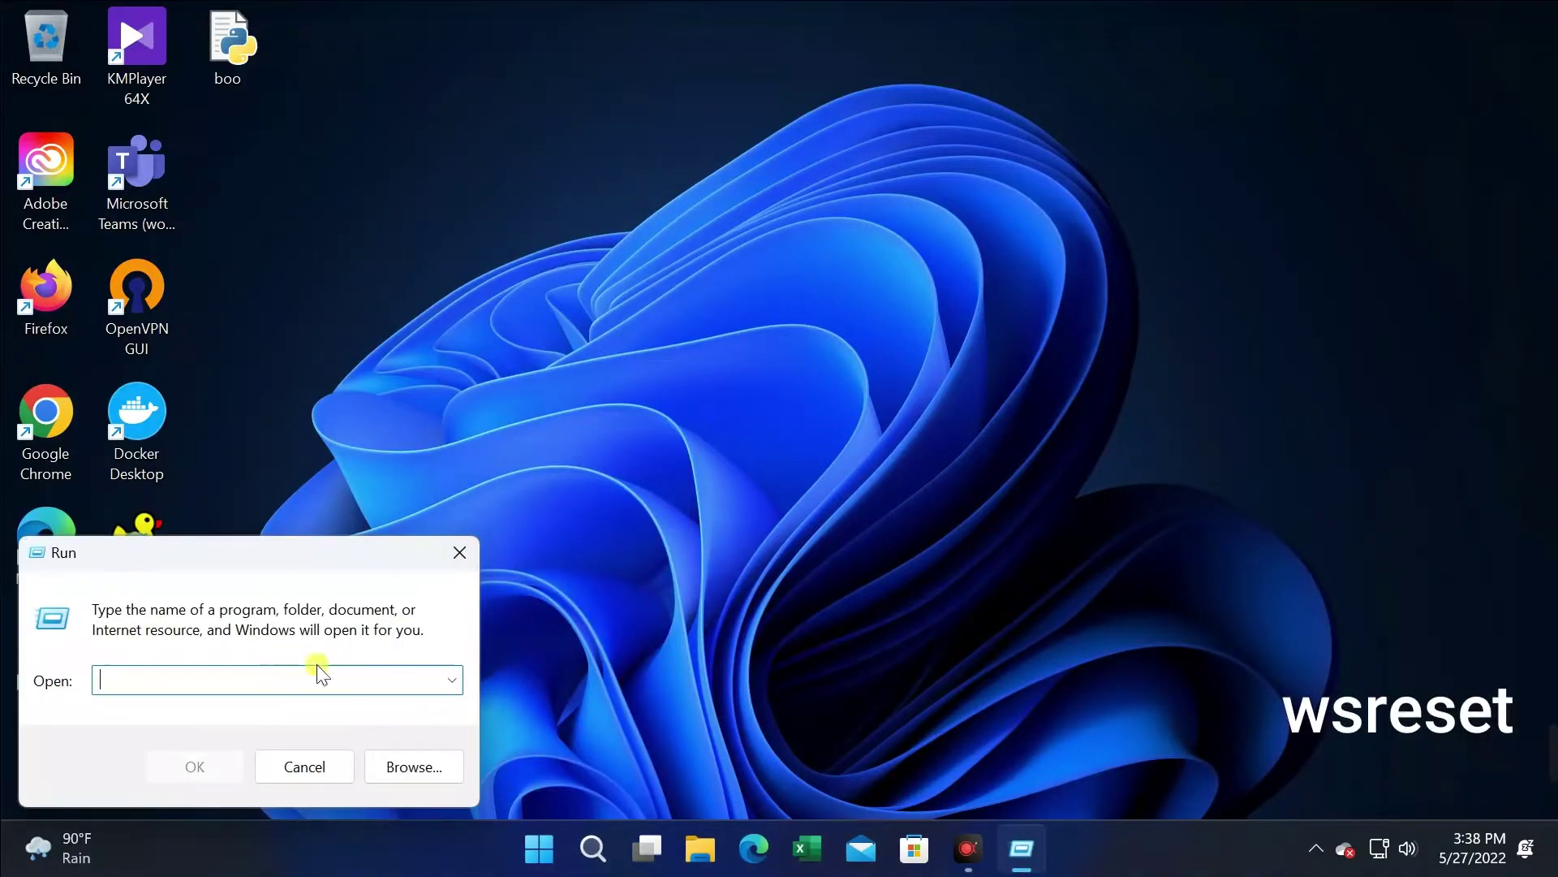
text(w)
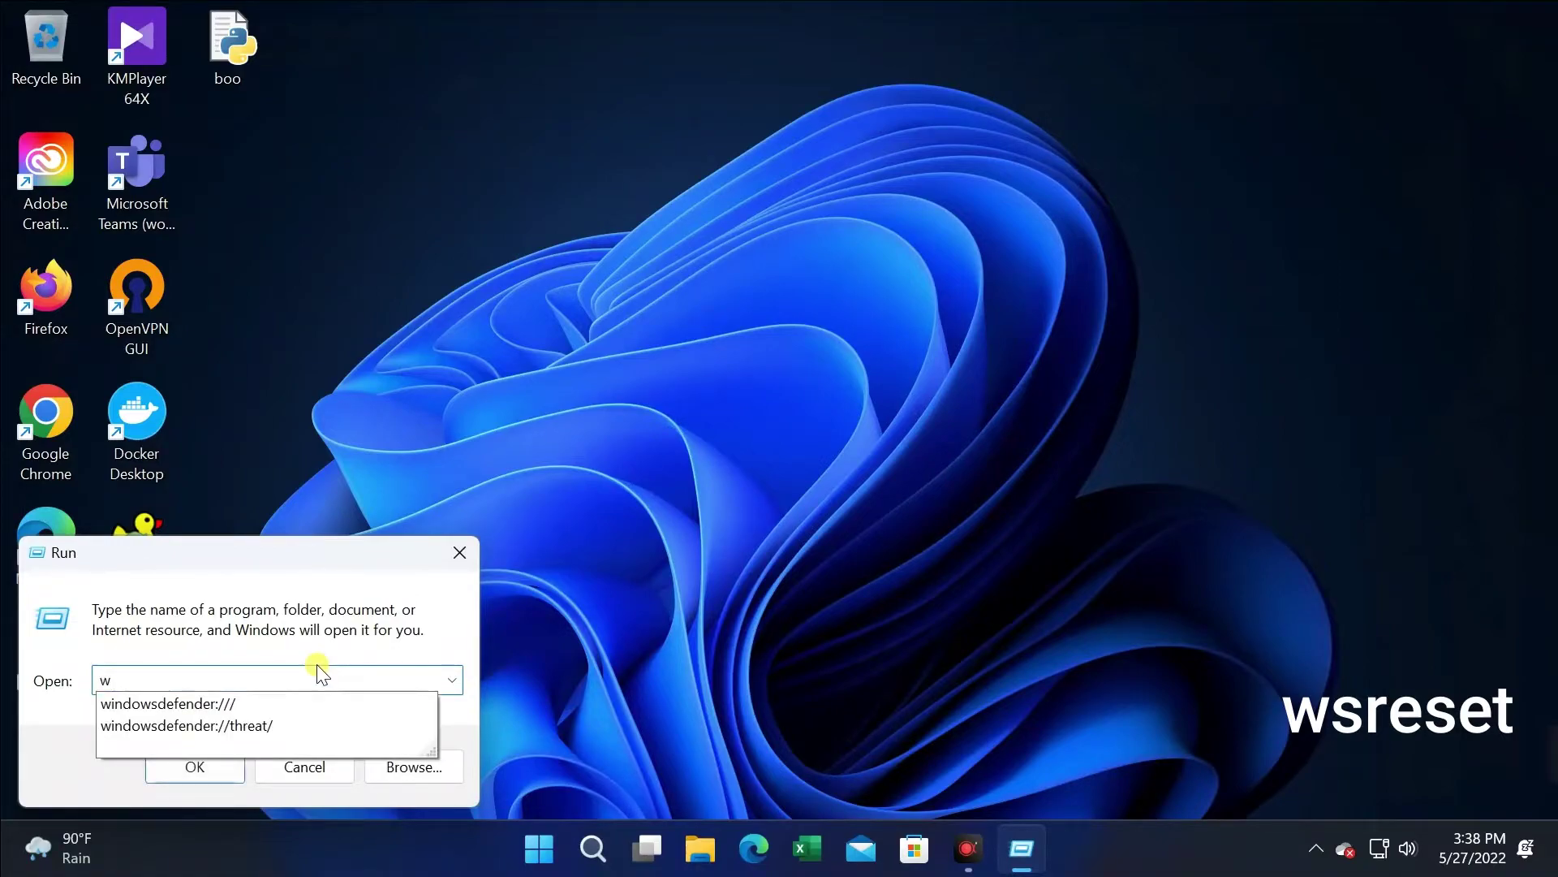
text(sreset)
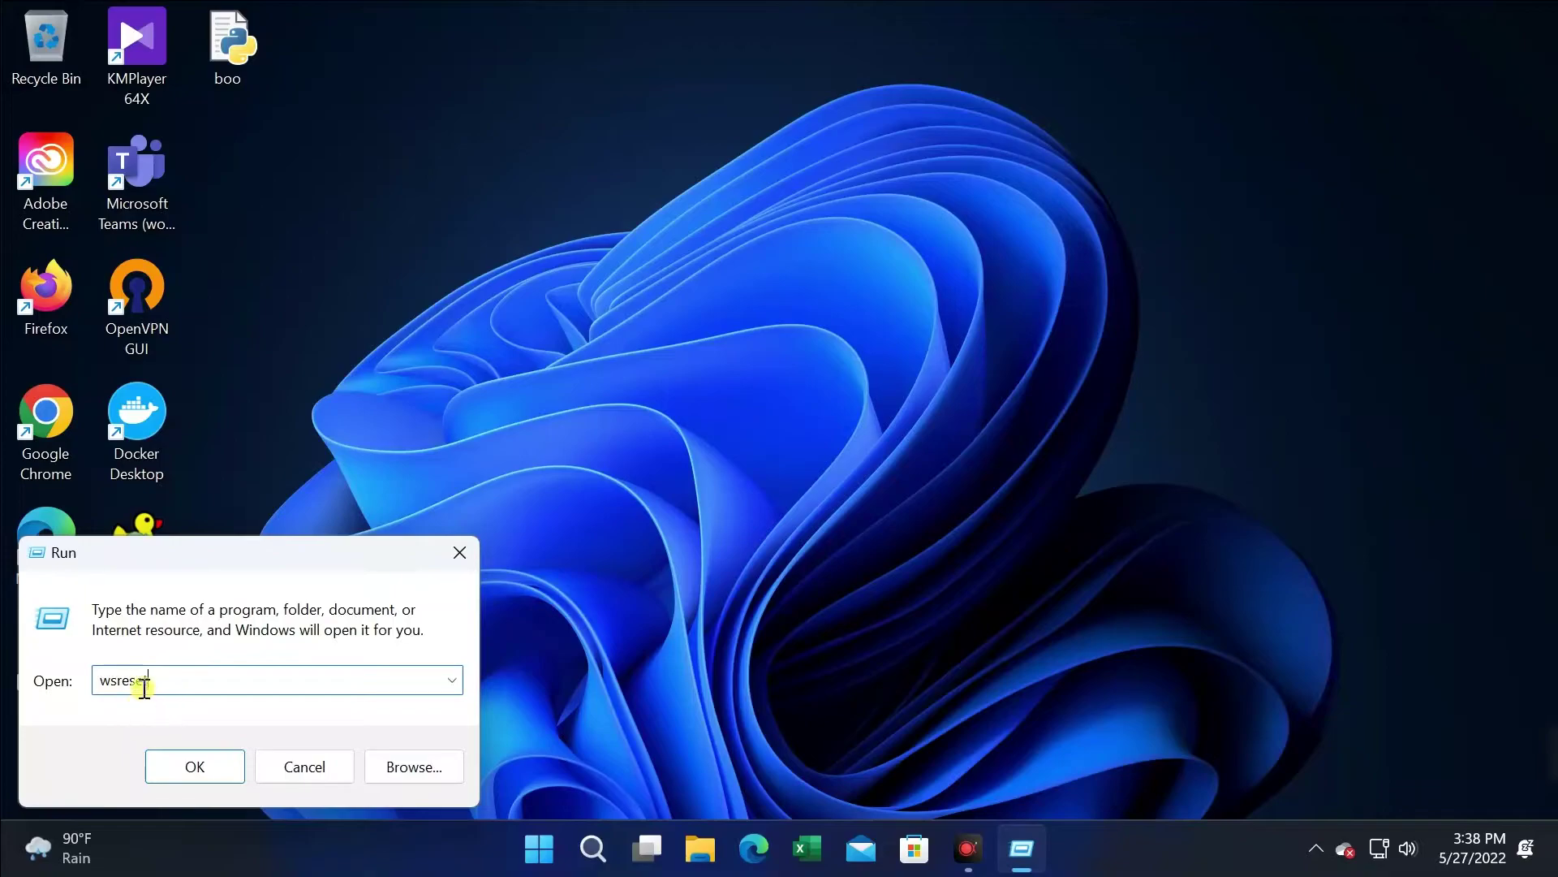
click(203, 761)
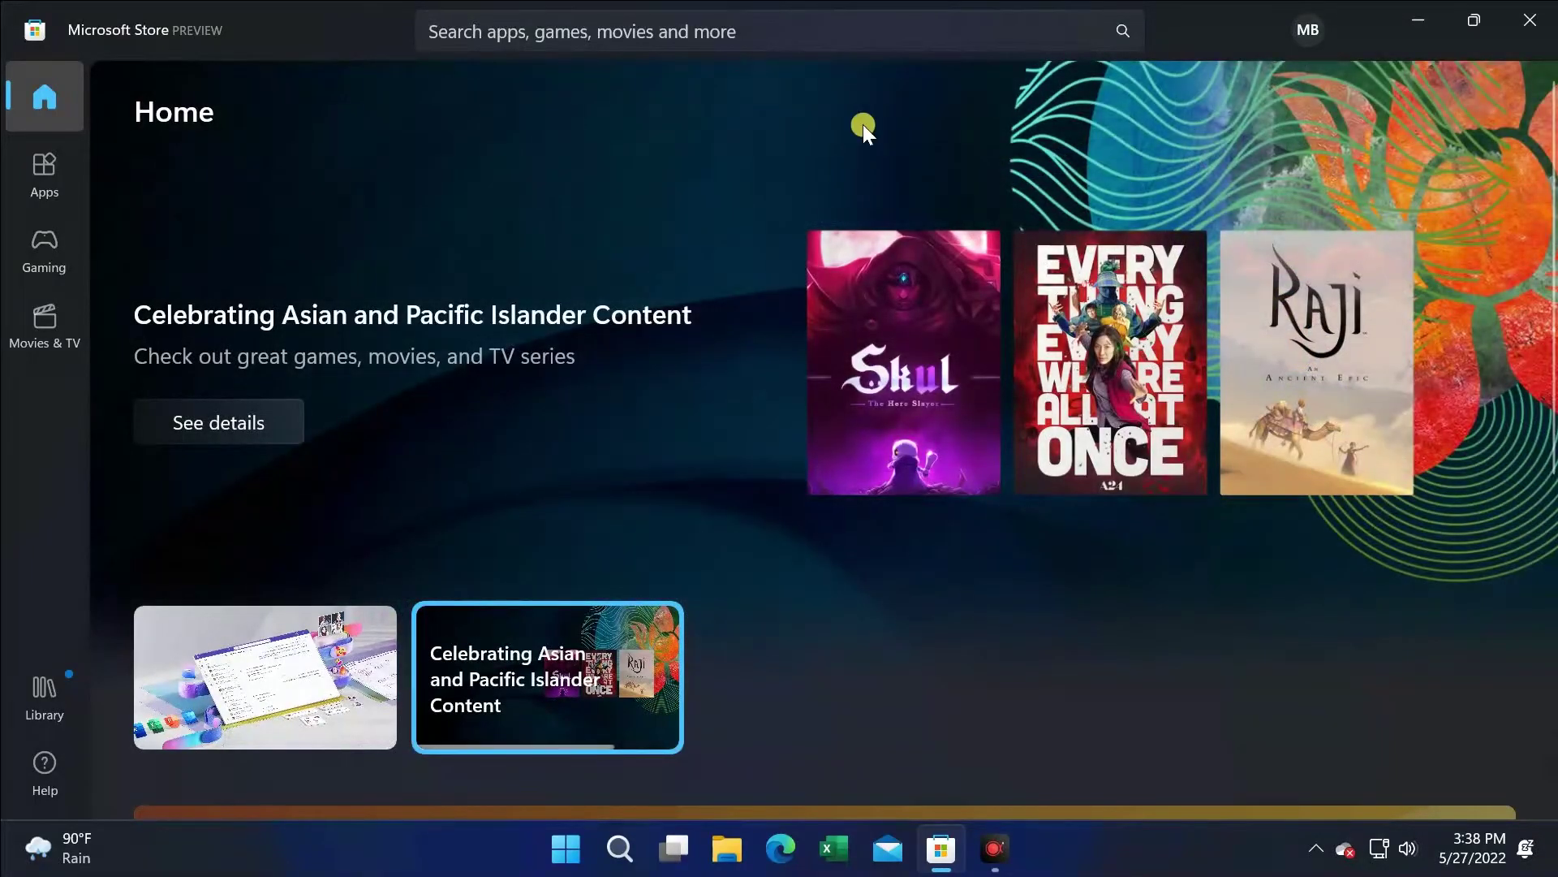
click(1530, 21)
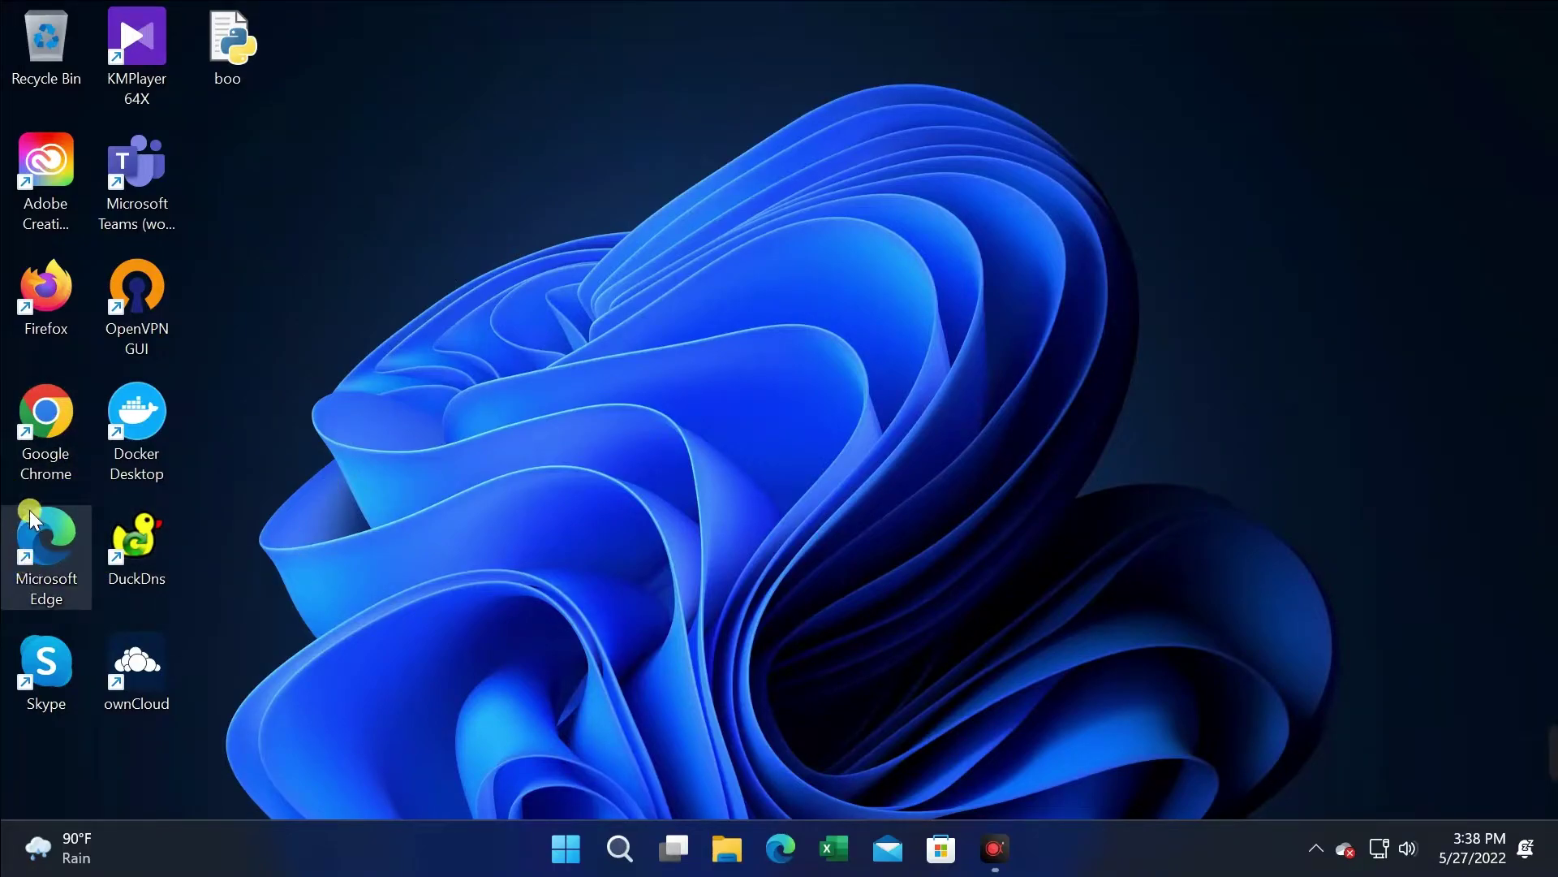
Launch Microsoft Edge from the desktop and open its settings page.
click(92, 509)
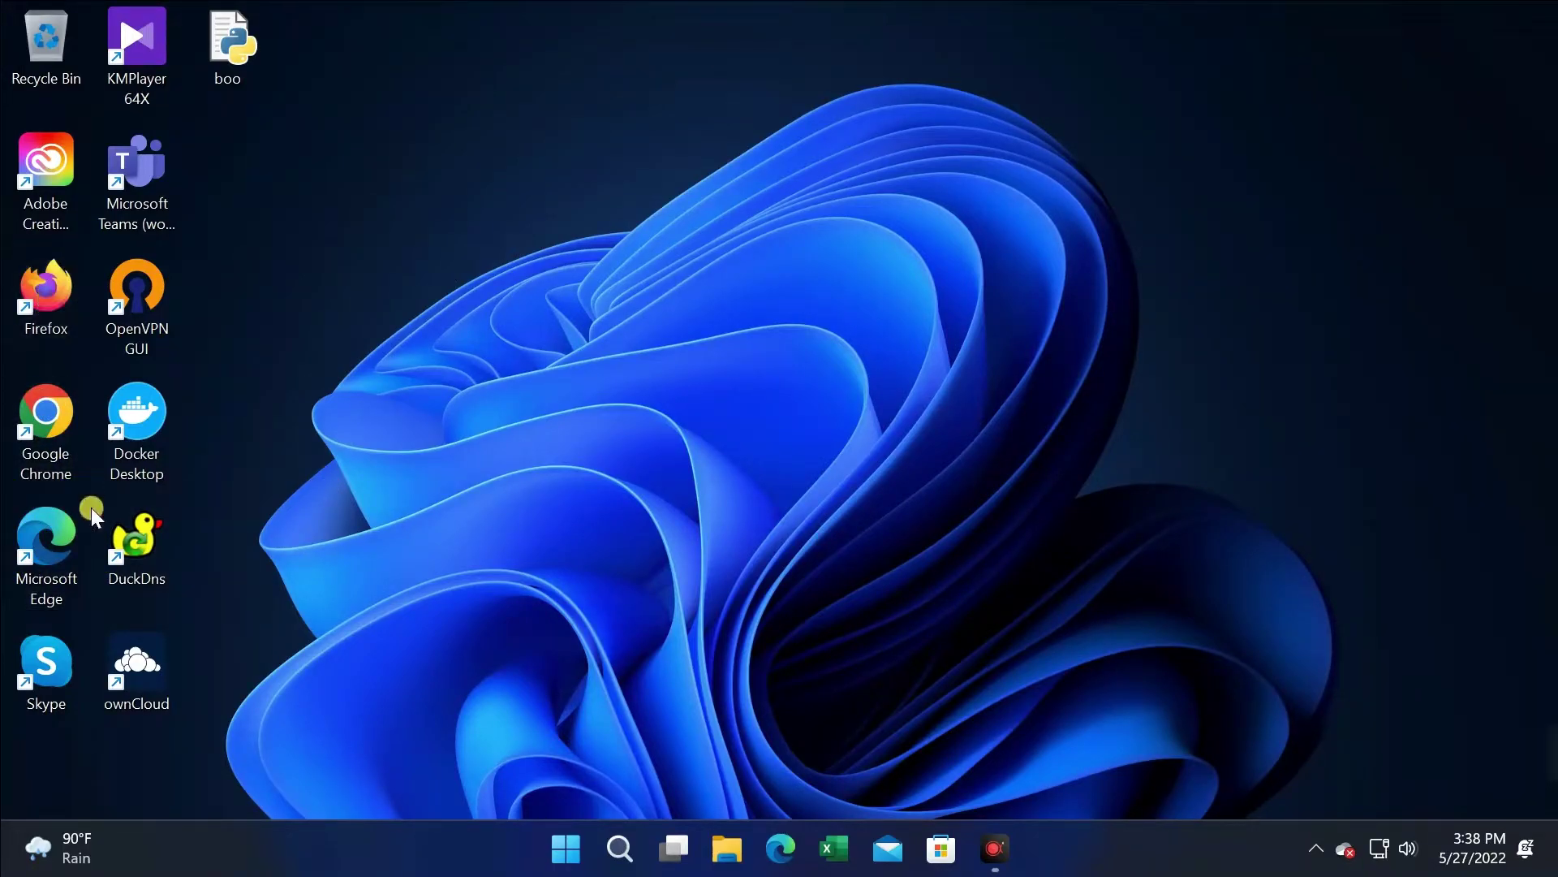
click(42, 529)
double_click(45, 542)
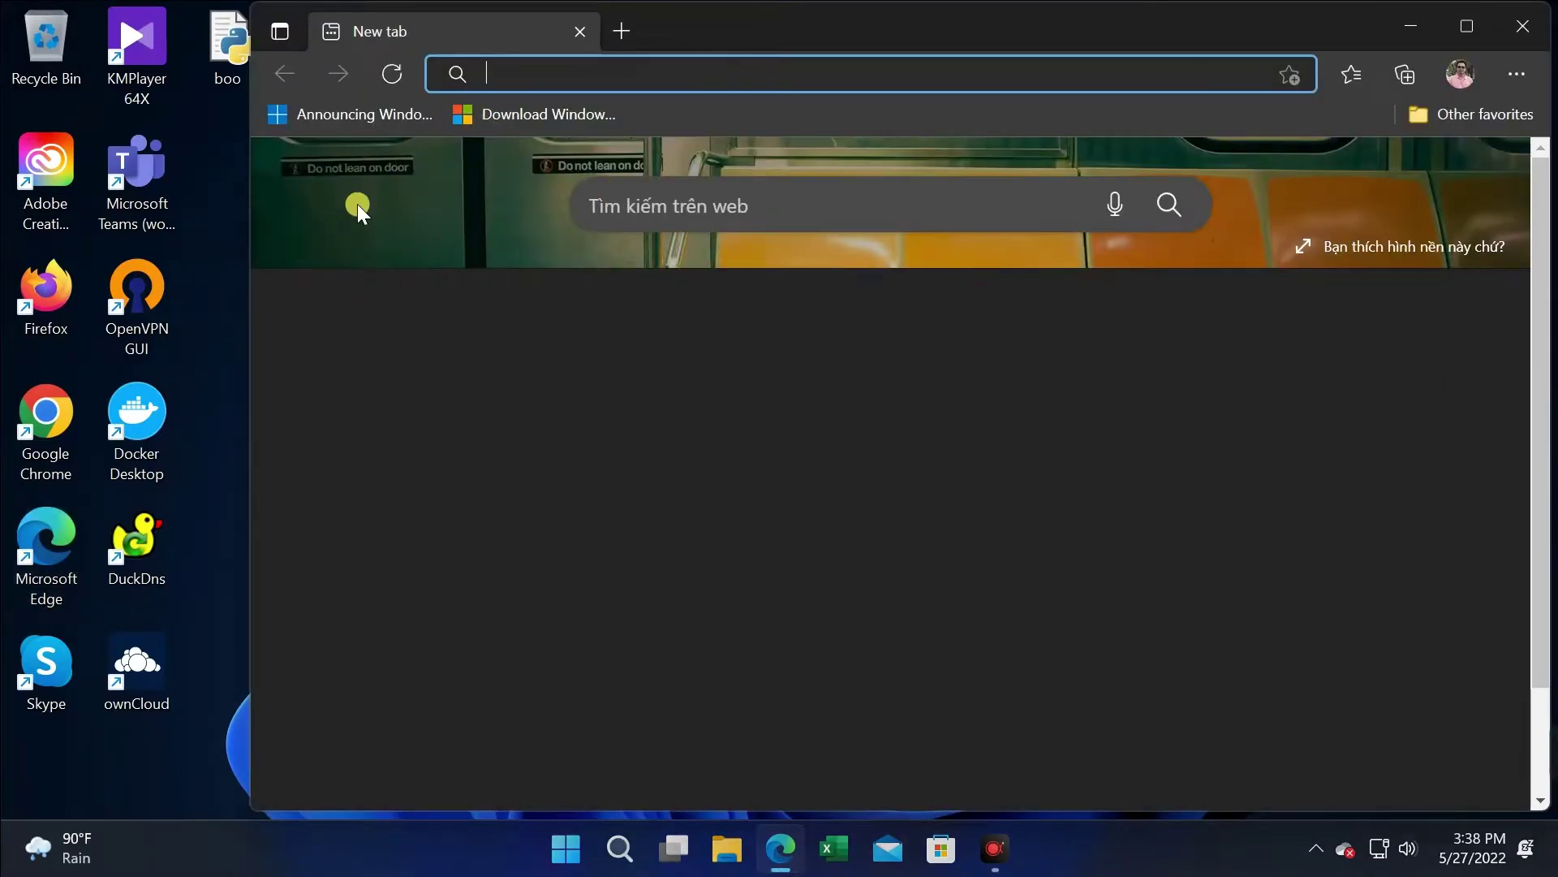
click(1517, 74)
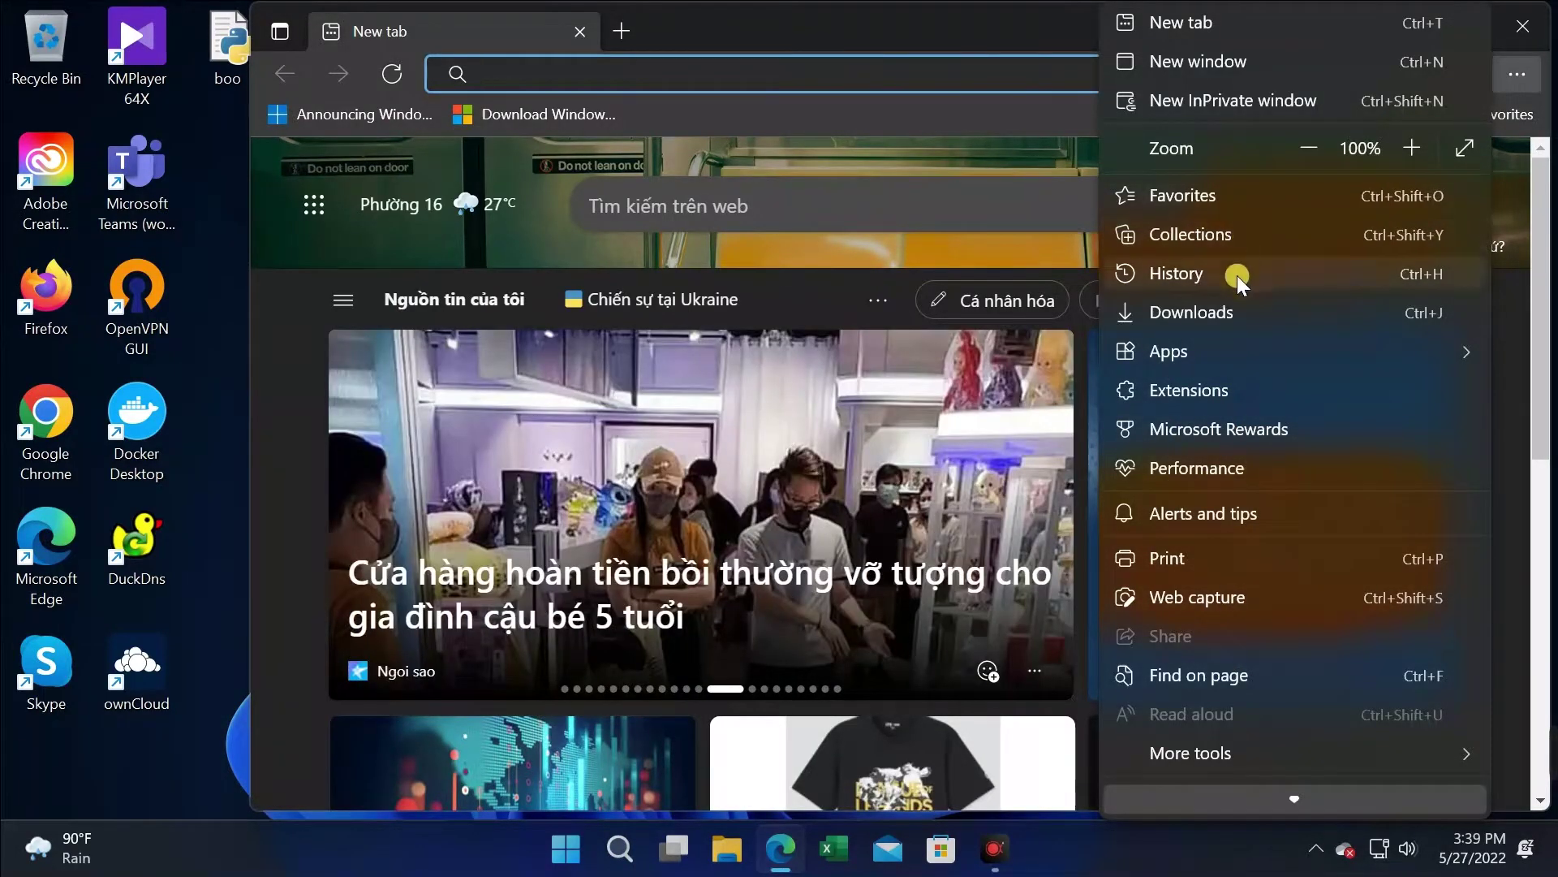
mouse_move(1228, 795)
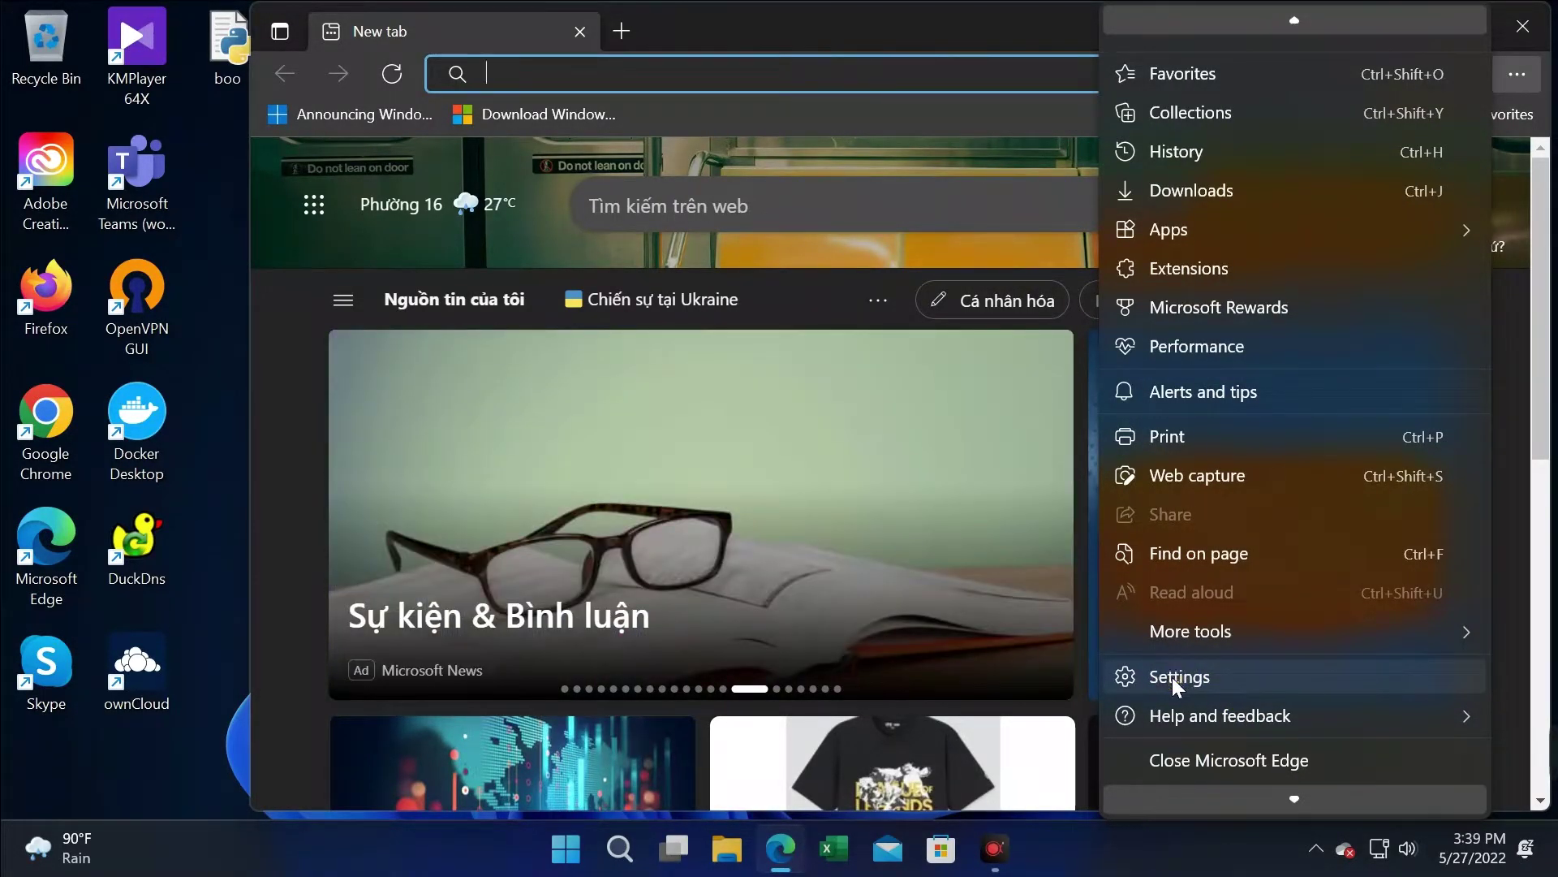
click(1172, 677)
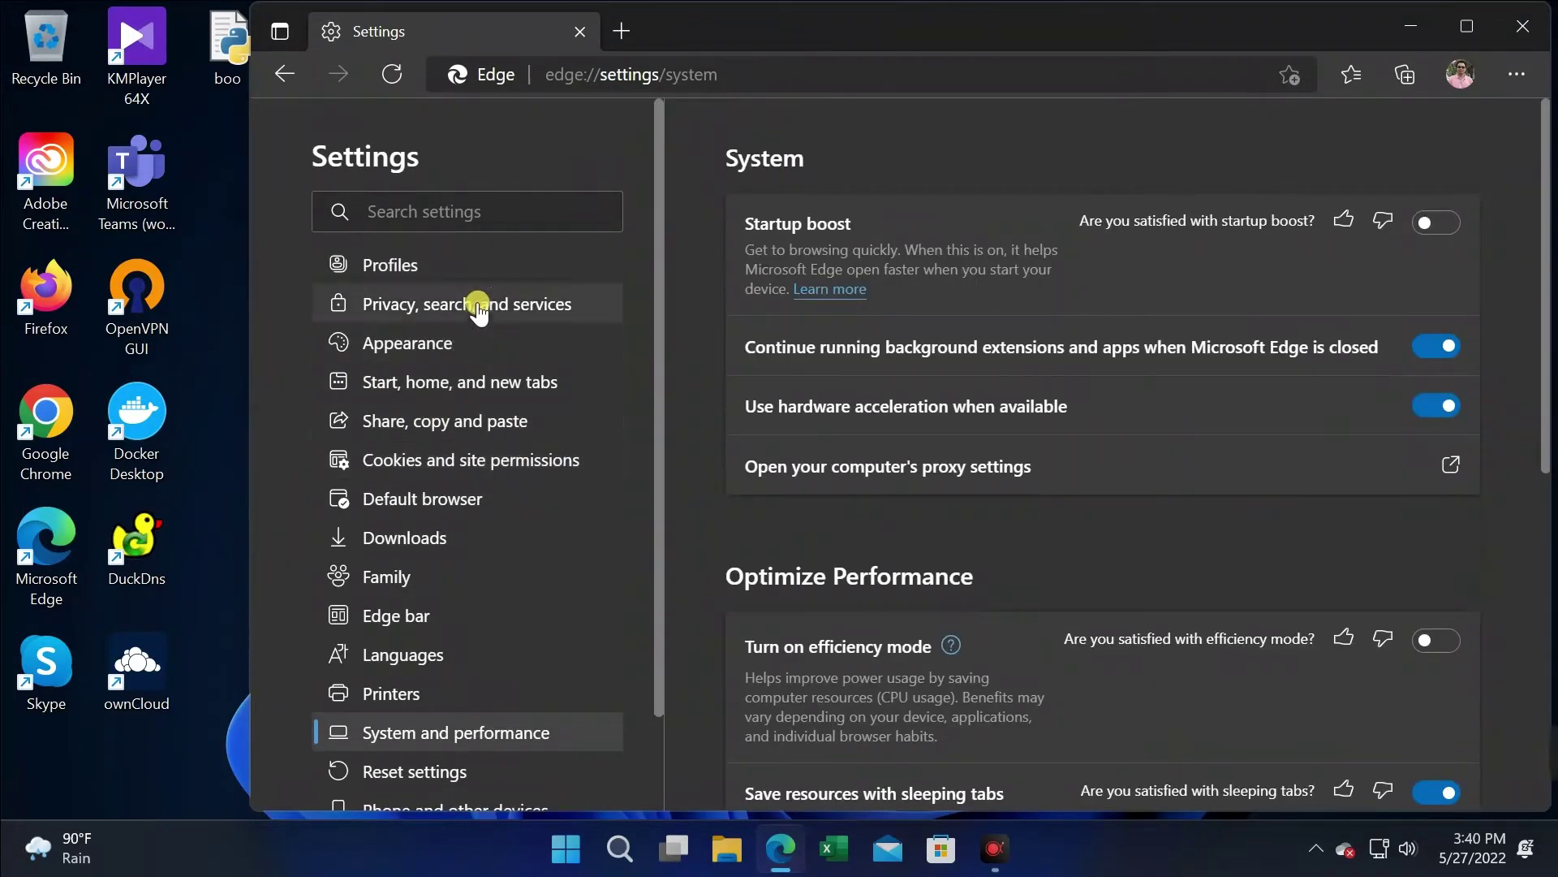
Open the Clear browsing data dialog from Edge's privacy, search, and services settings.
click(479, 309)
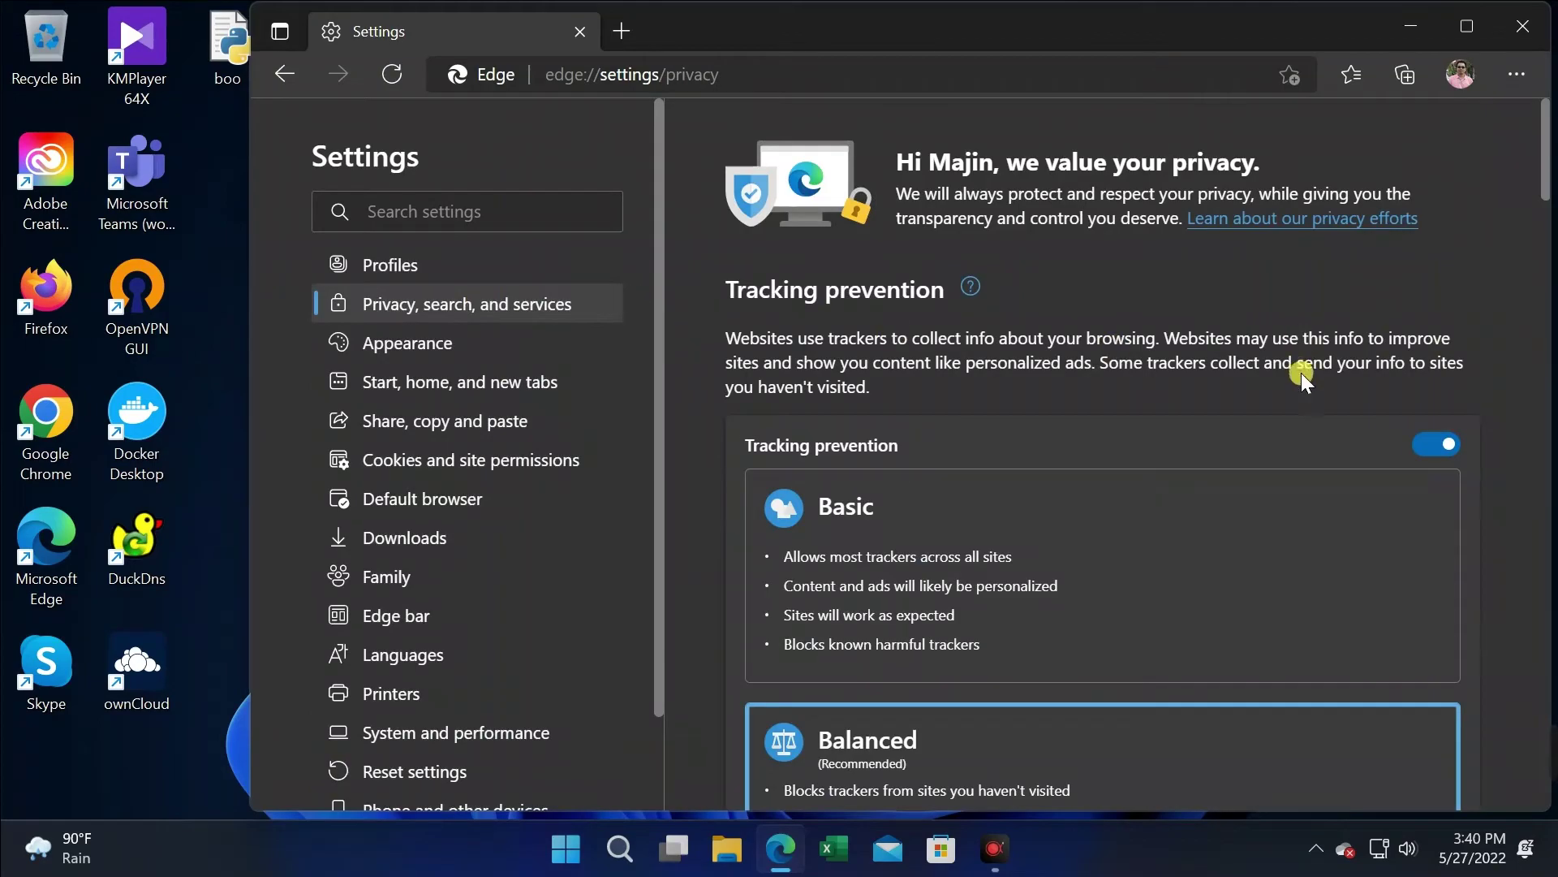
scroll(1303, 381, down, 6)
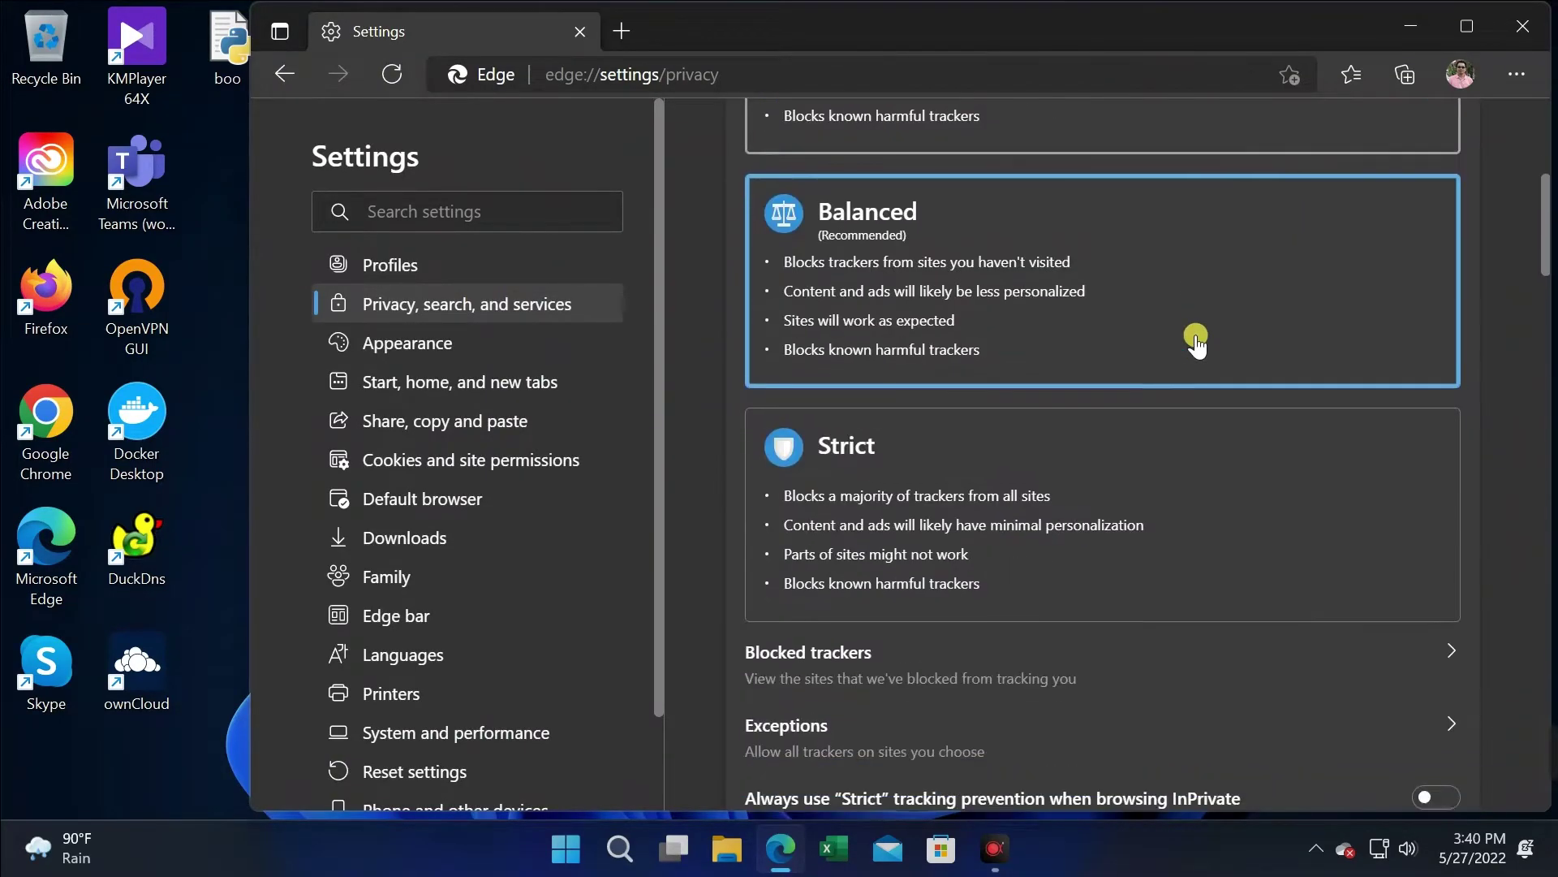
scroll(1197, 345, down, 7)
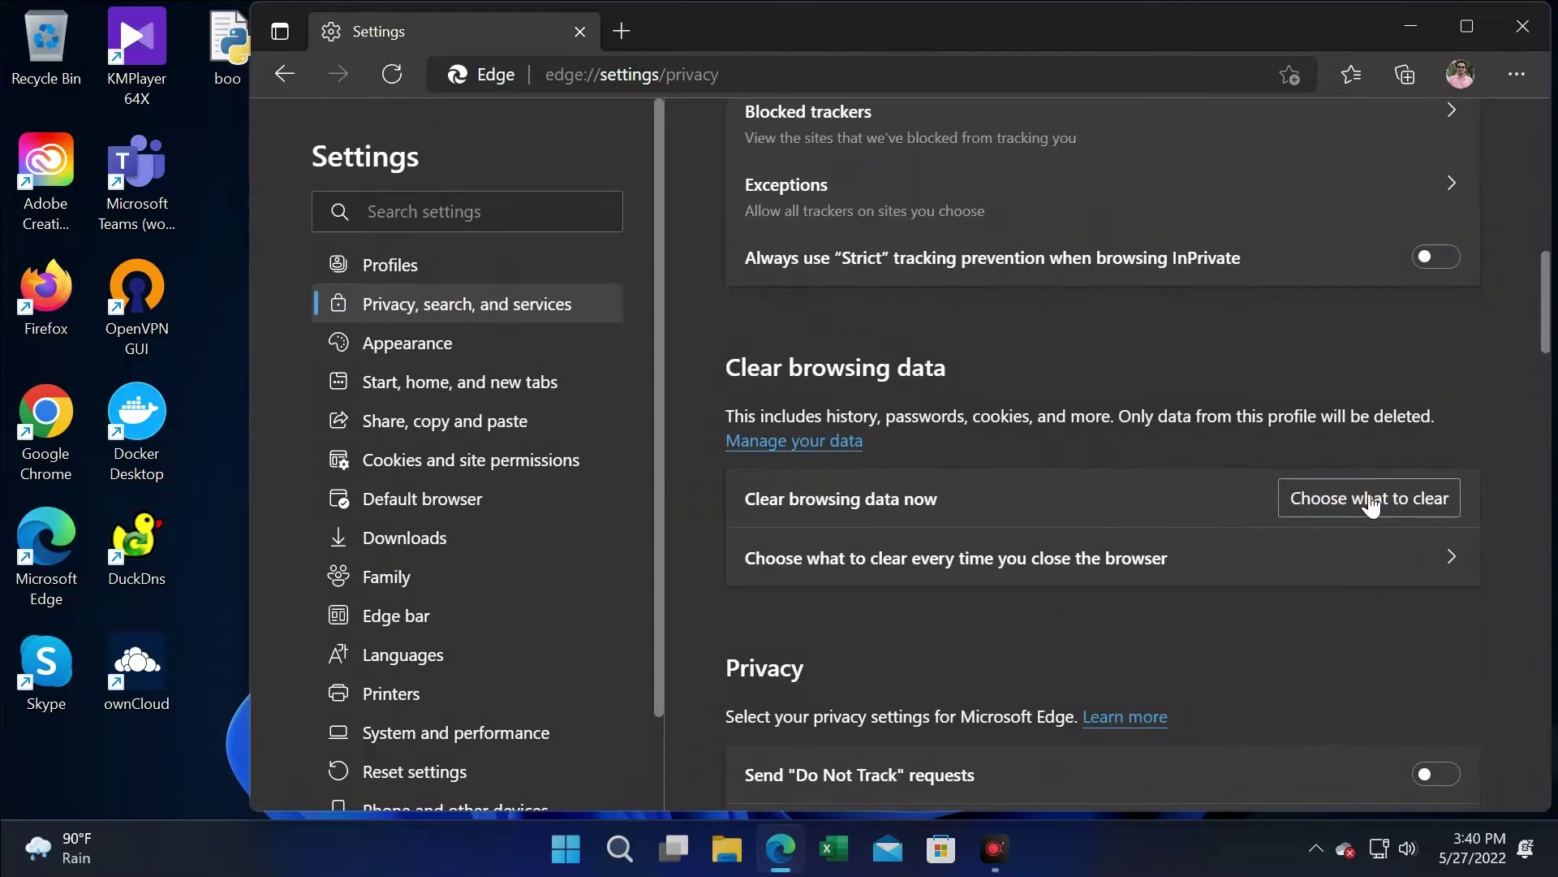
click(1370, 498)
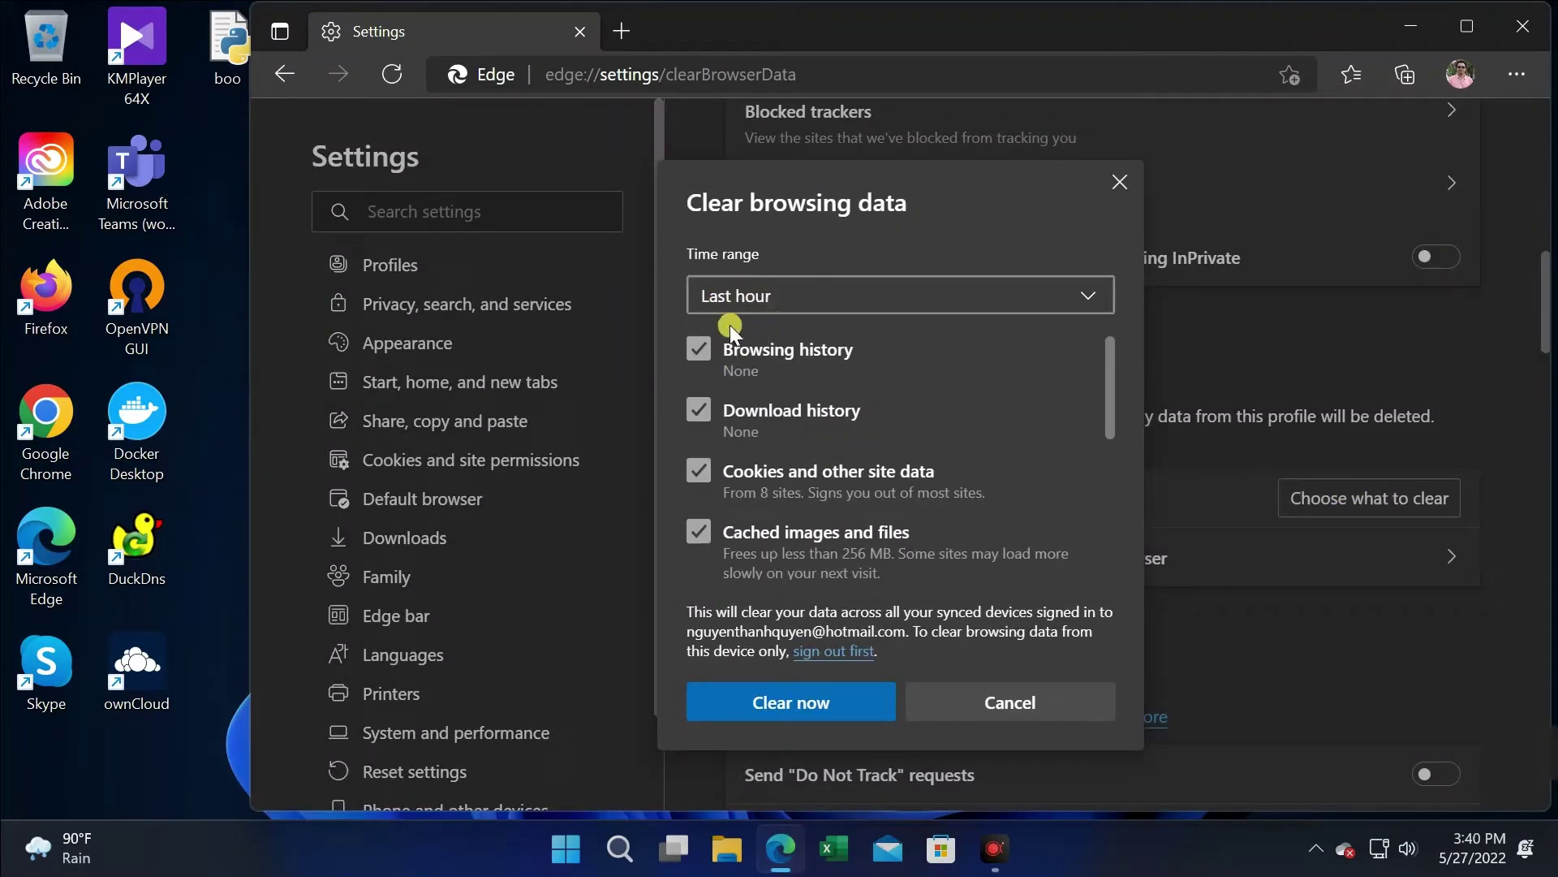
Also select passwords, autofill form data, site permissions, all data from the previous Edge version and Media Foundation data for clearing.
scroll(755, 398, down, 1)
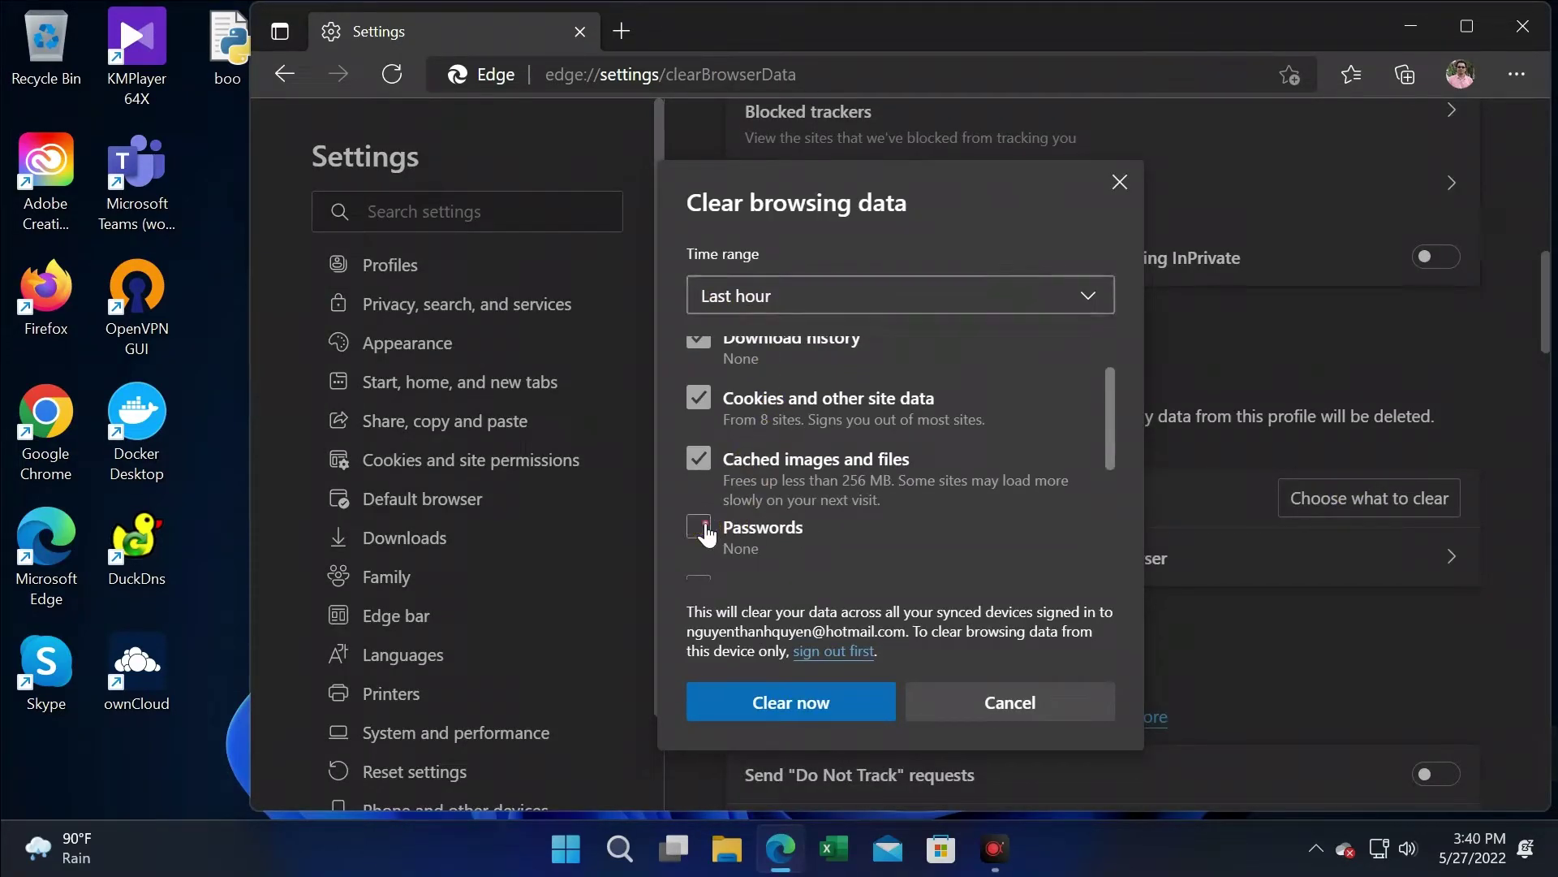
click(699, 527)
scroll(703, 527, down, 1)
scroll(700, 524, down, 1)
click(713, 495)
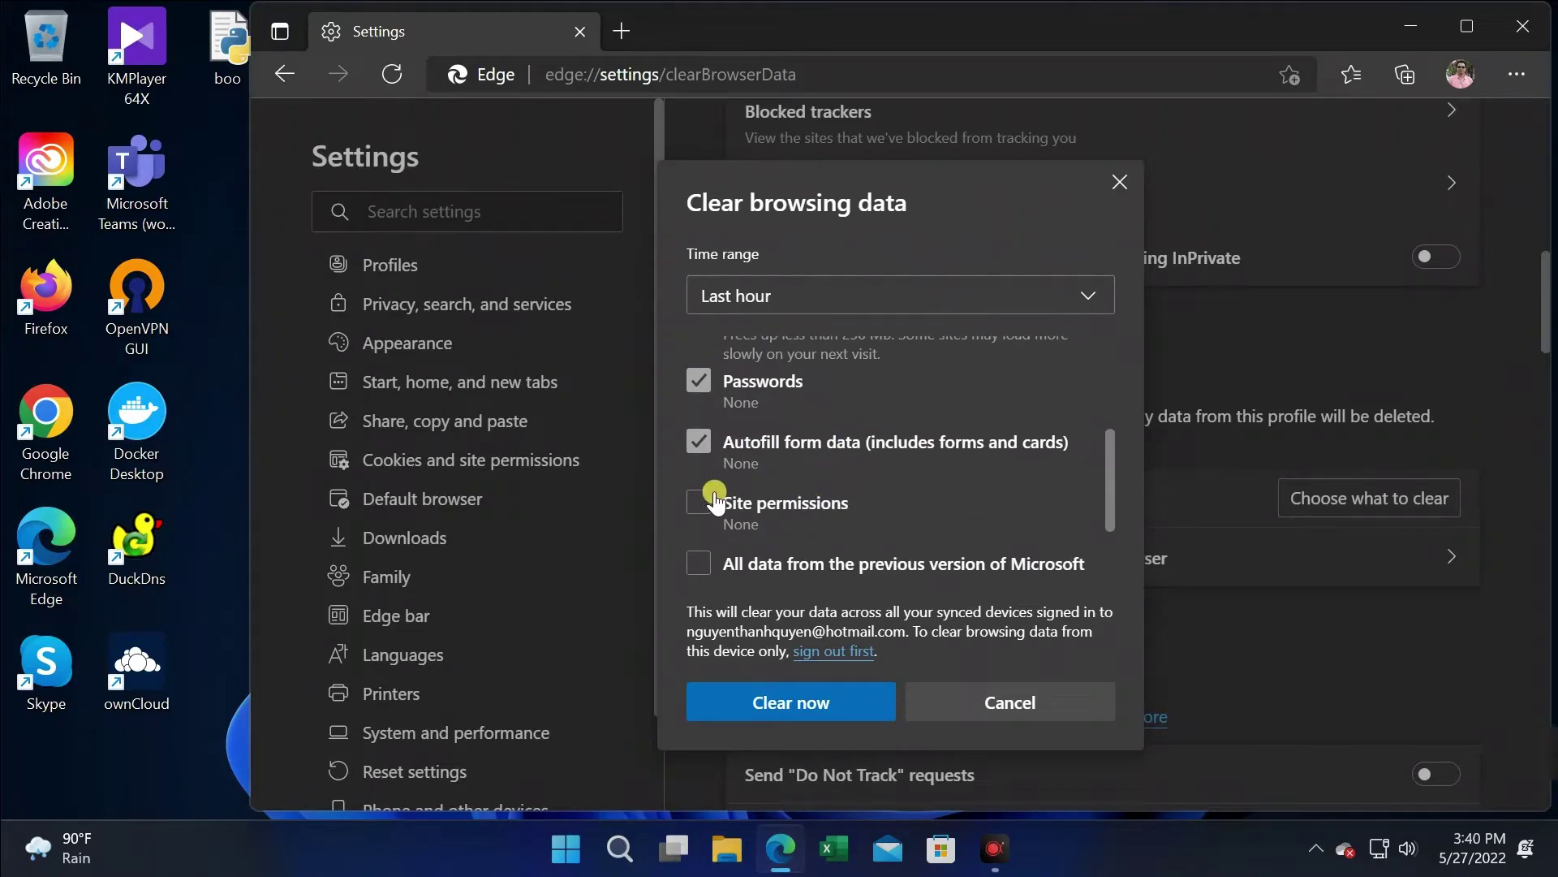
scroll(694, 505, down, 2)
click(698, 452)
click(704, 525)
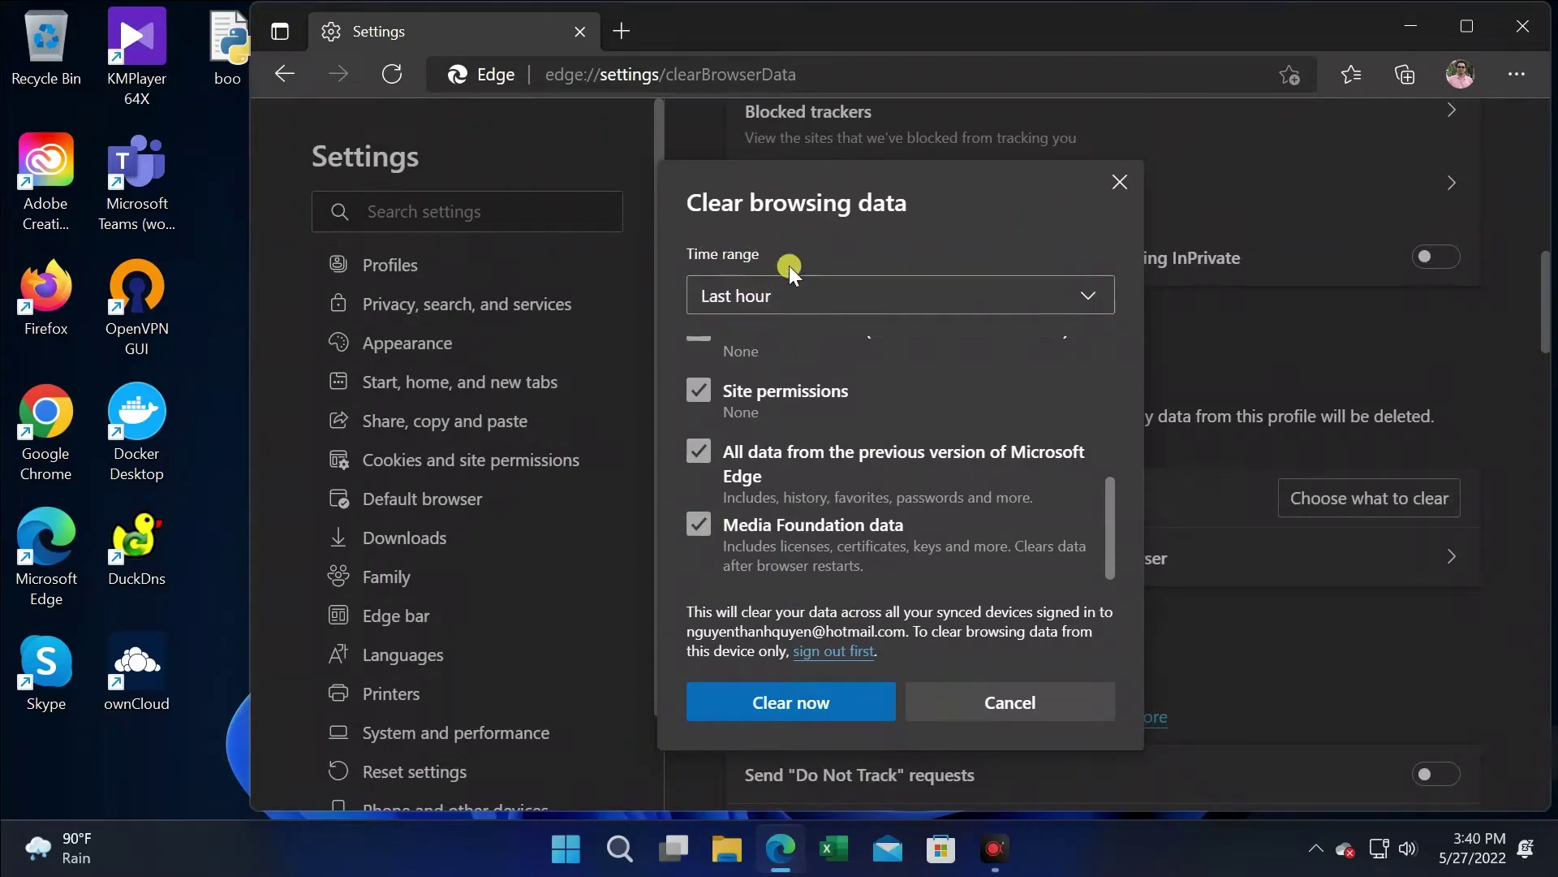
Set the time range to All time, clear the selected browsing data and close Edge.
click(800, 297)
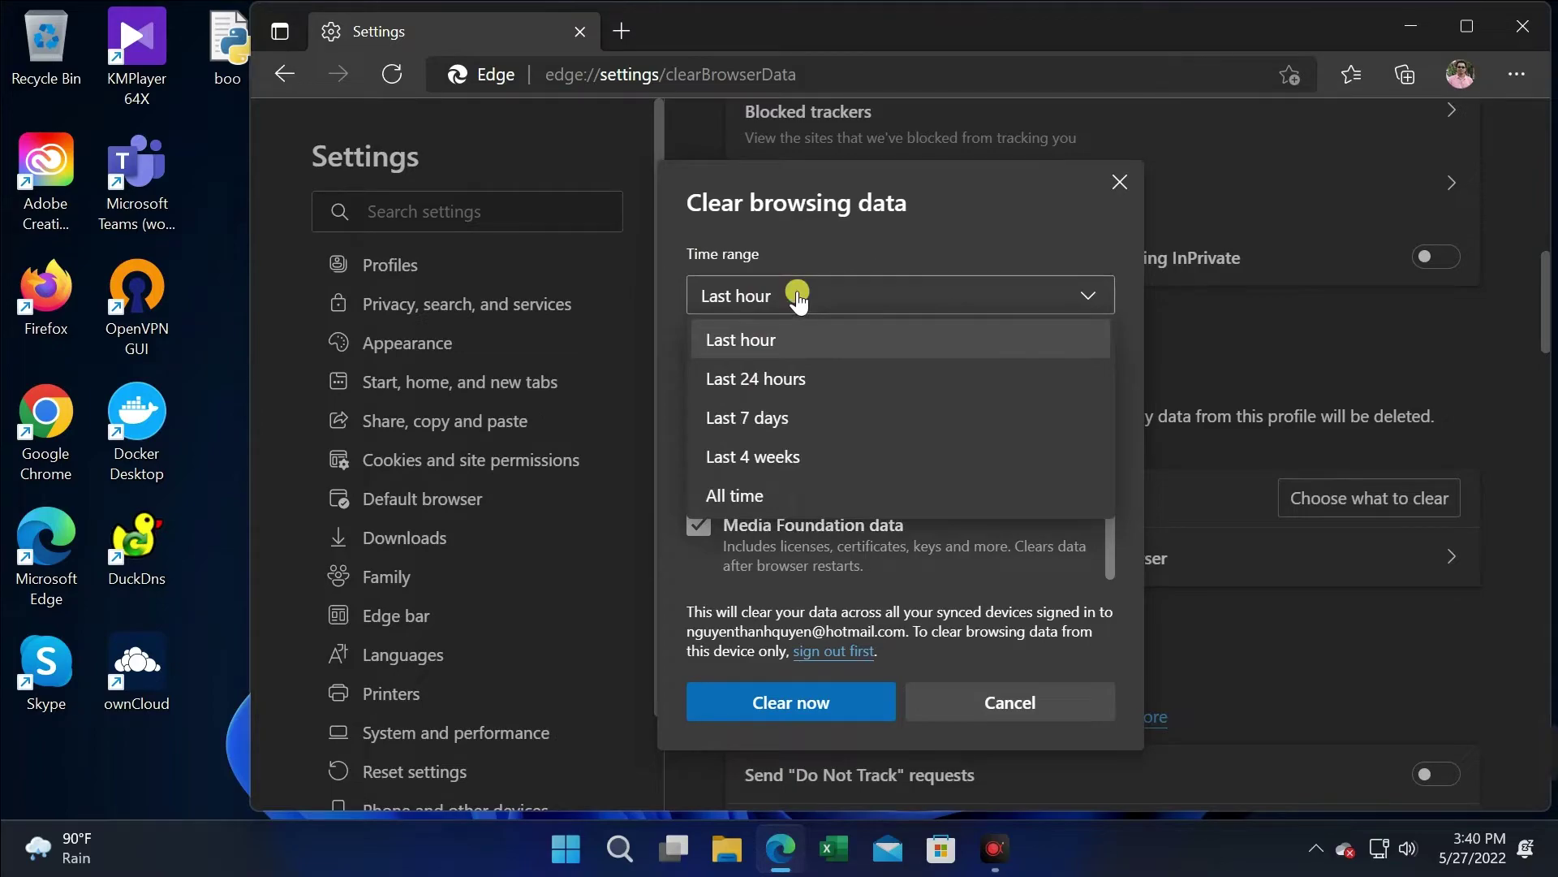
click(755, 495)
scroll(1102, 369, up, 5)
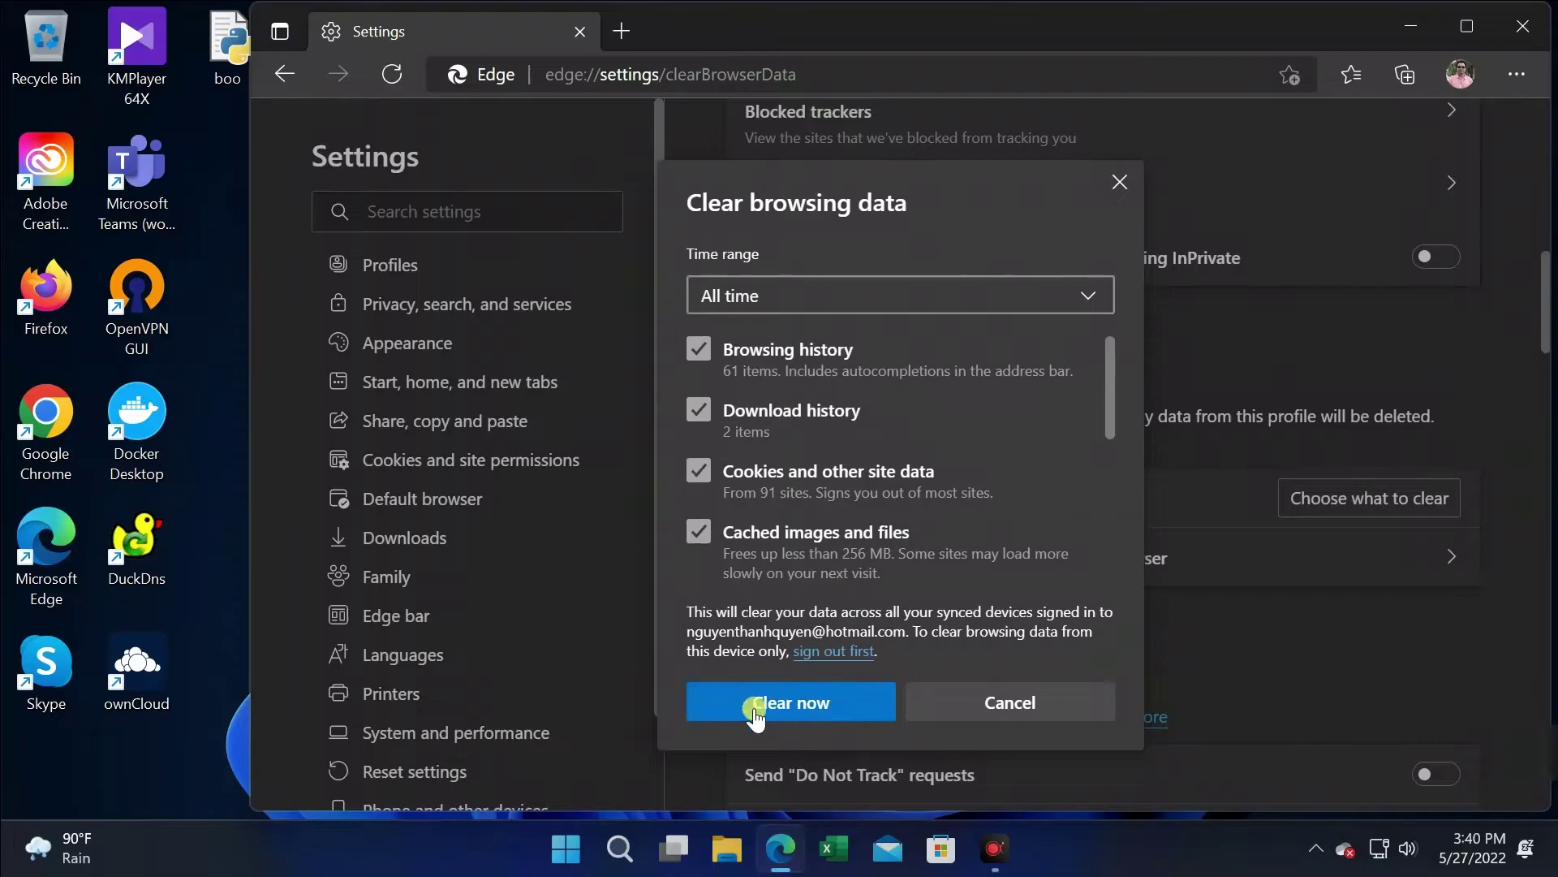
click(769, 703)
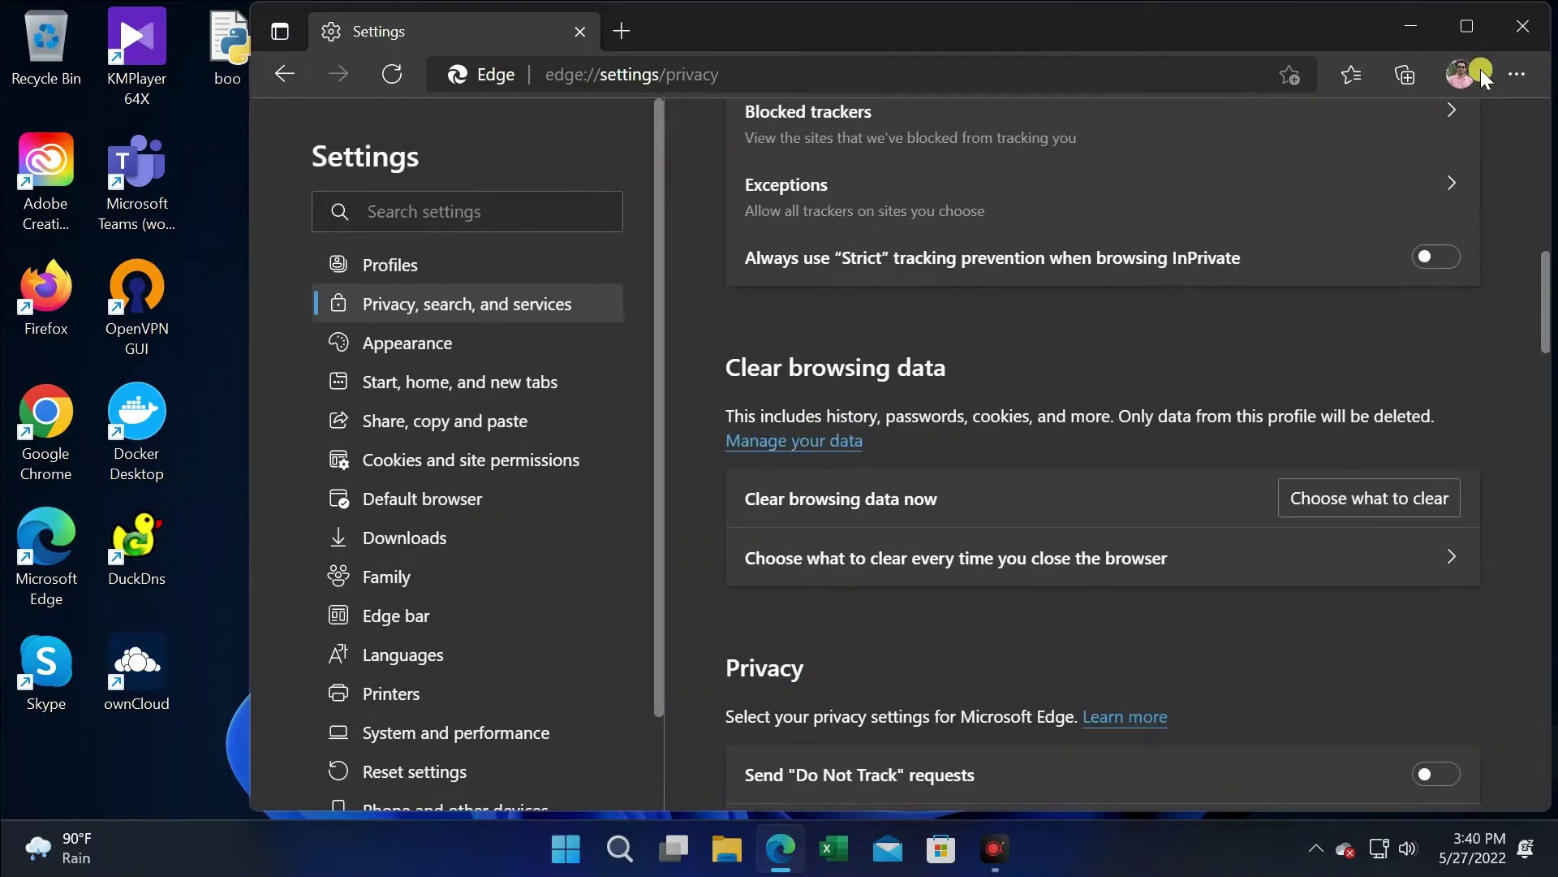
click(1526, 28)
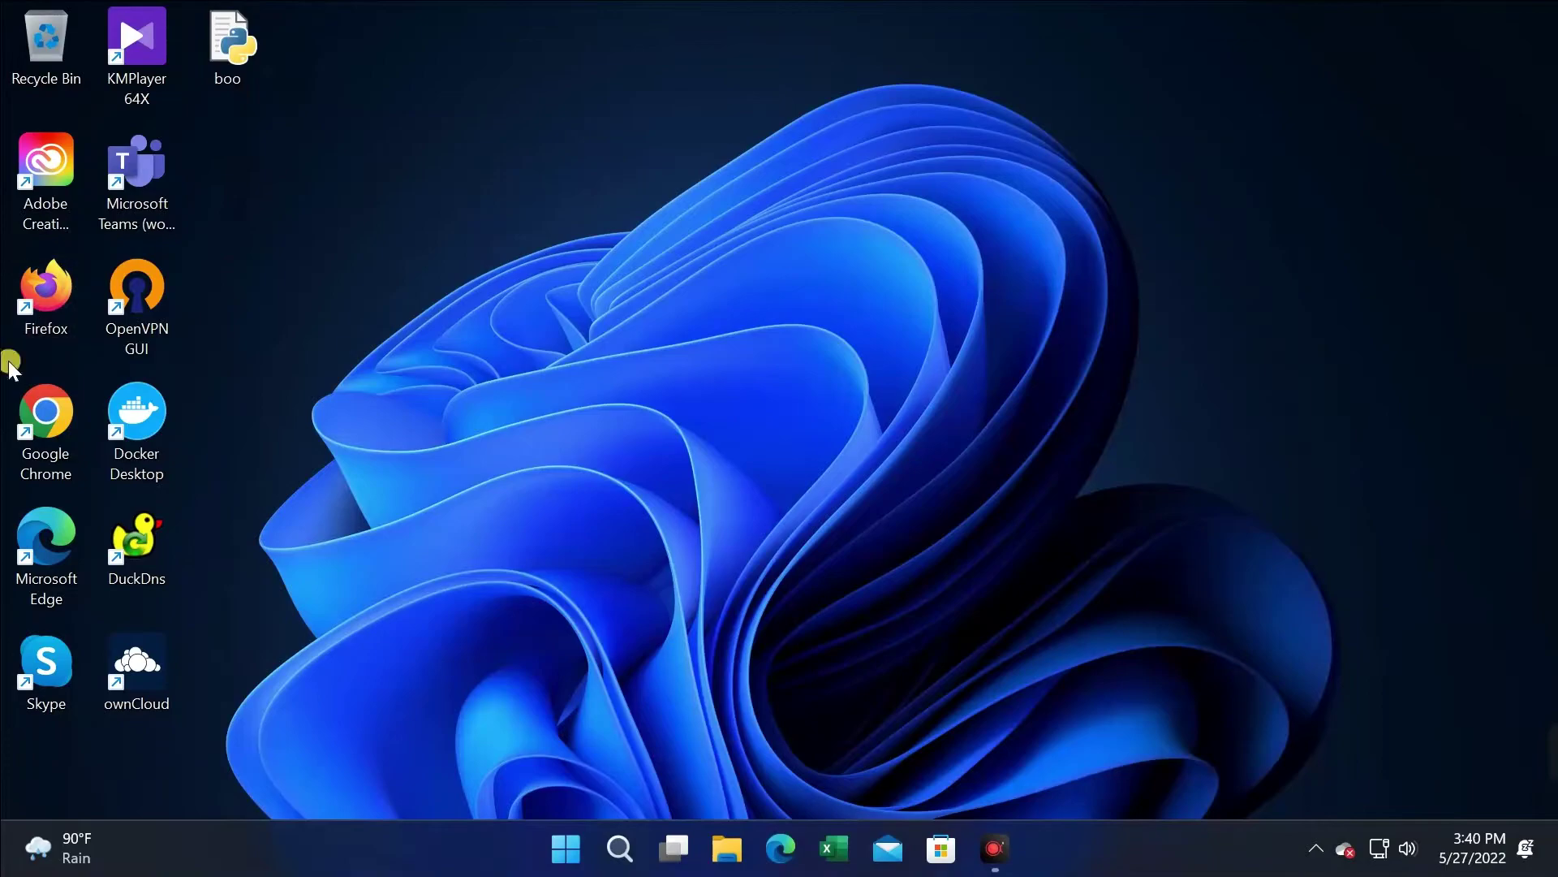
Launch Google Chrome and open the Clear browsing data dialog from its privacy and security settings.
double_click(51, 414)
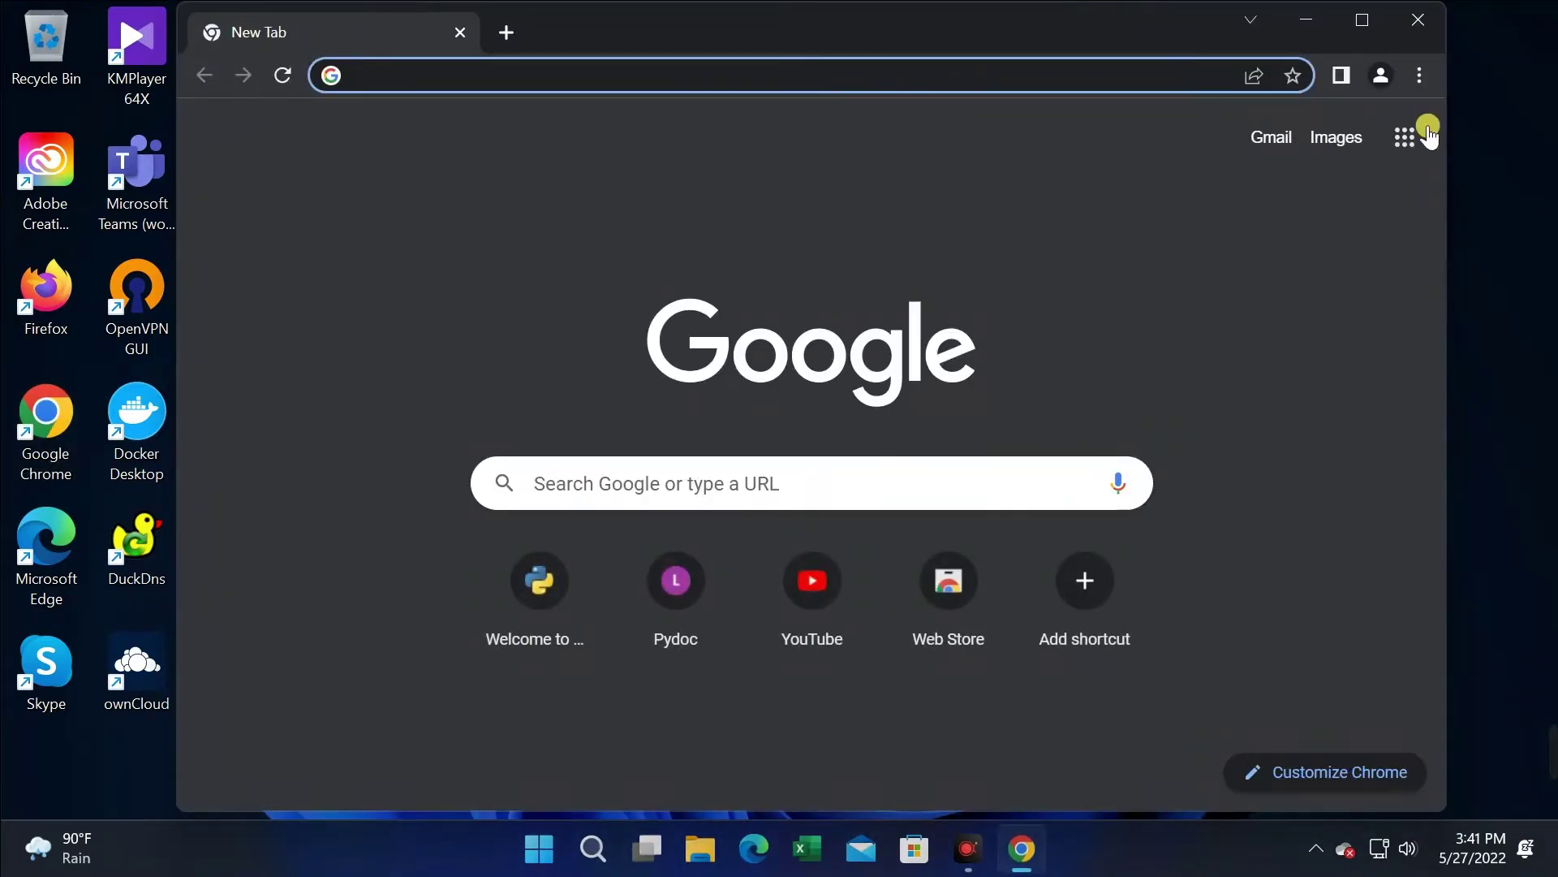
click(1420, 75)
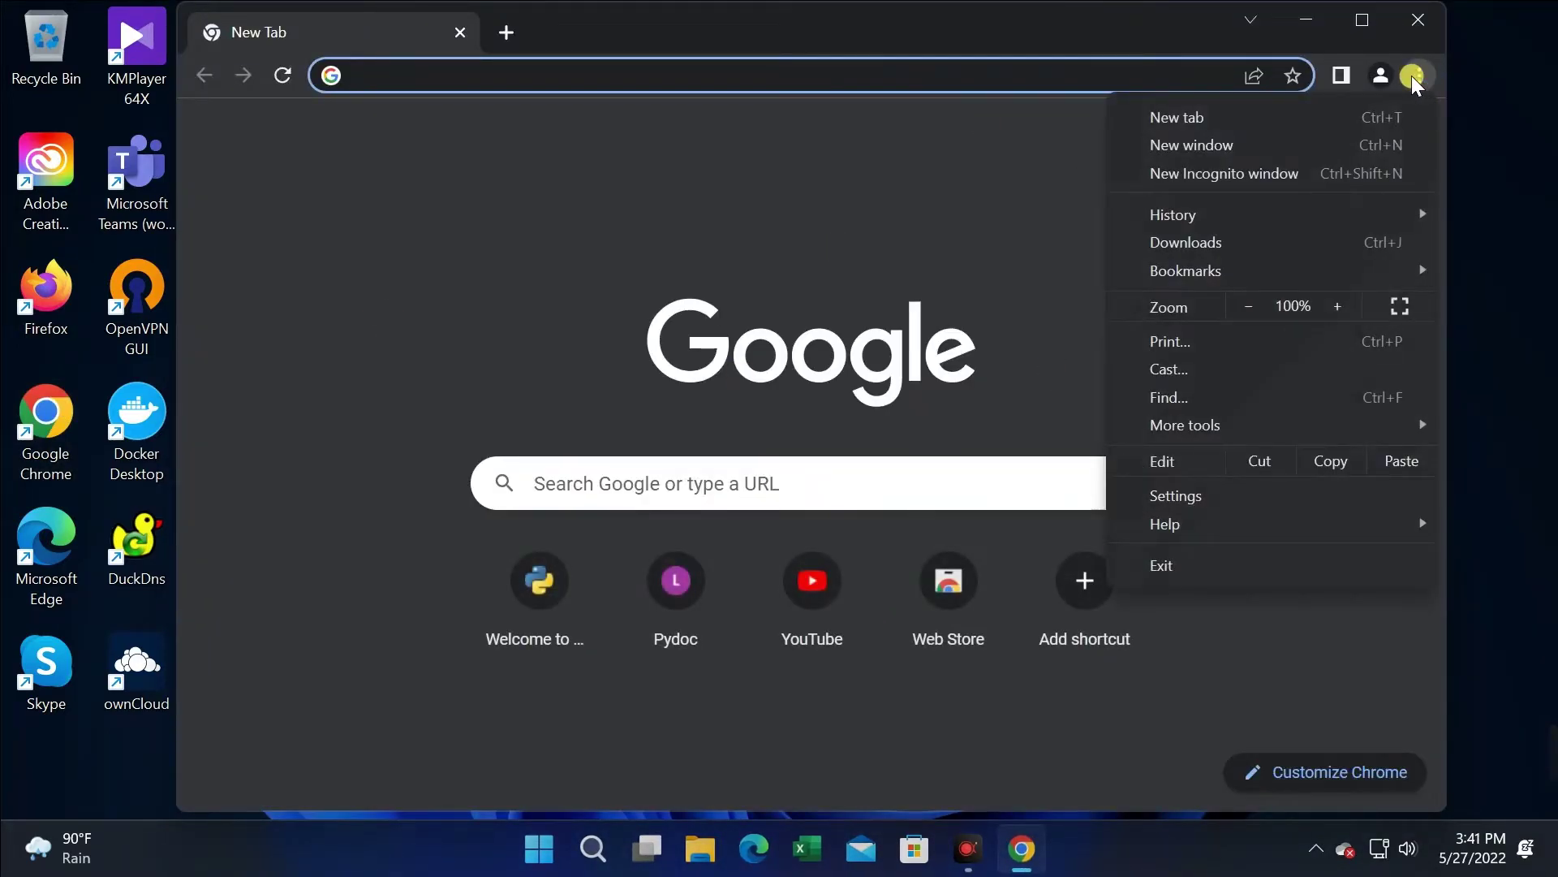
click(1172, 496)
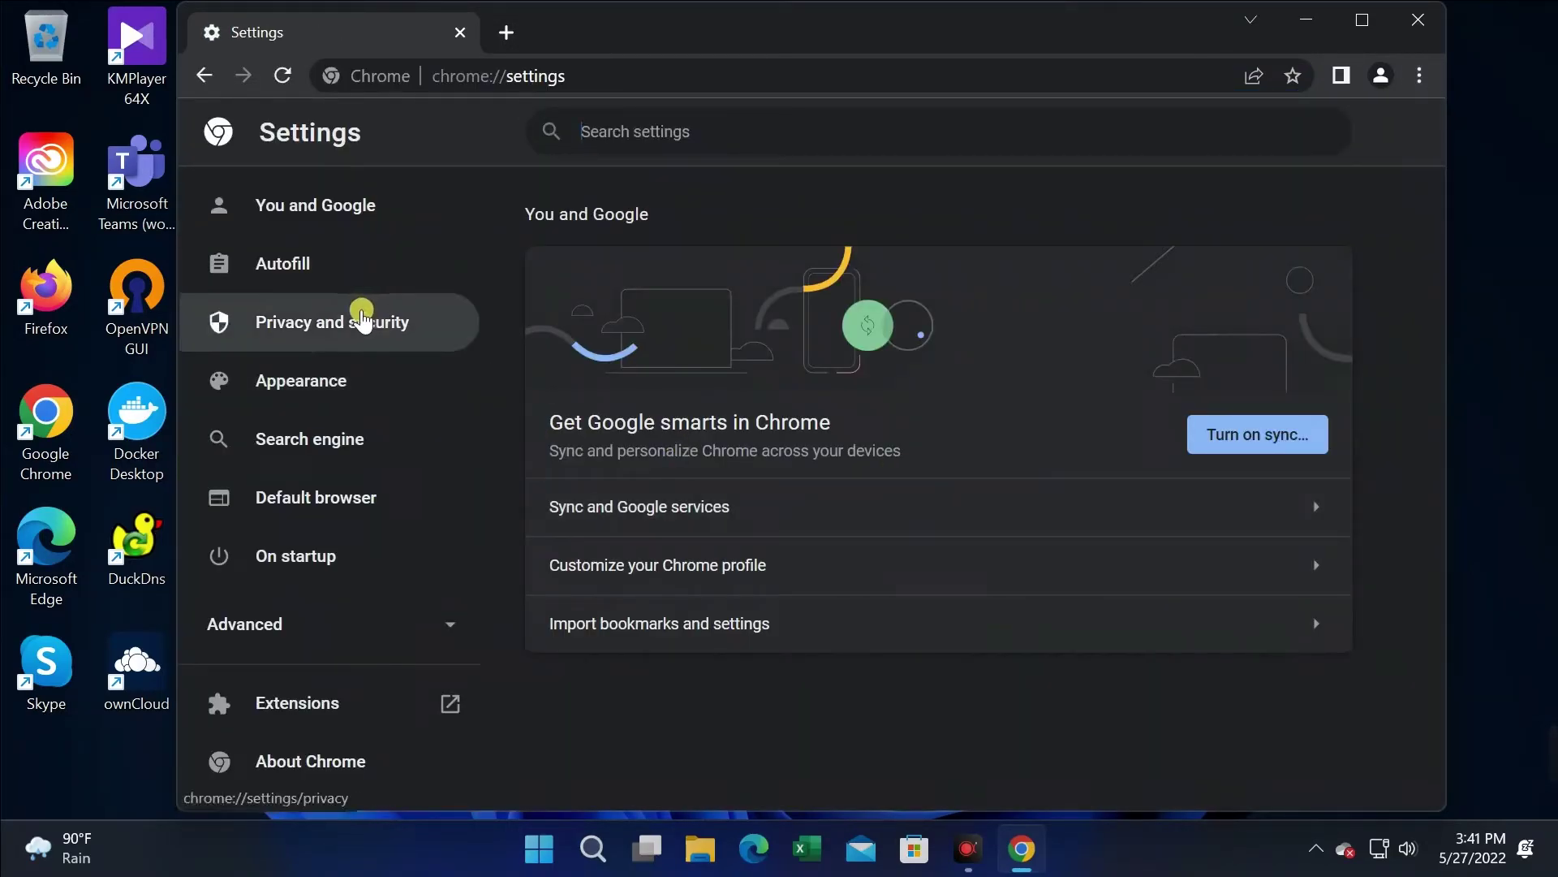
click(322, 322)
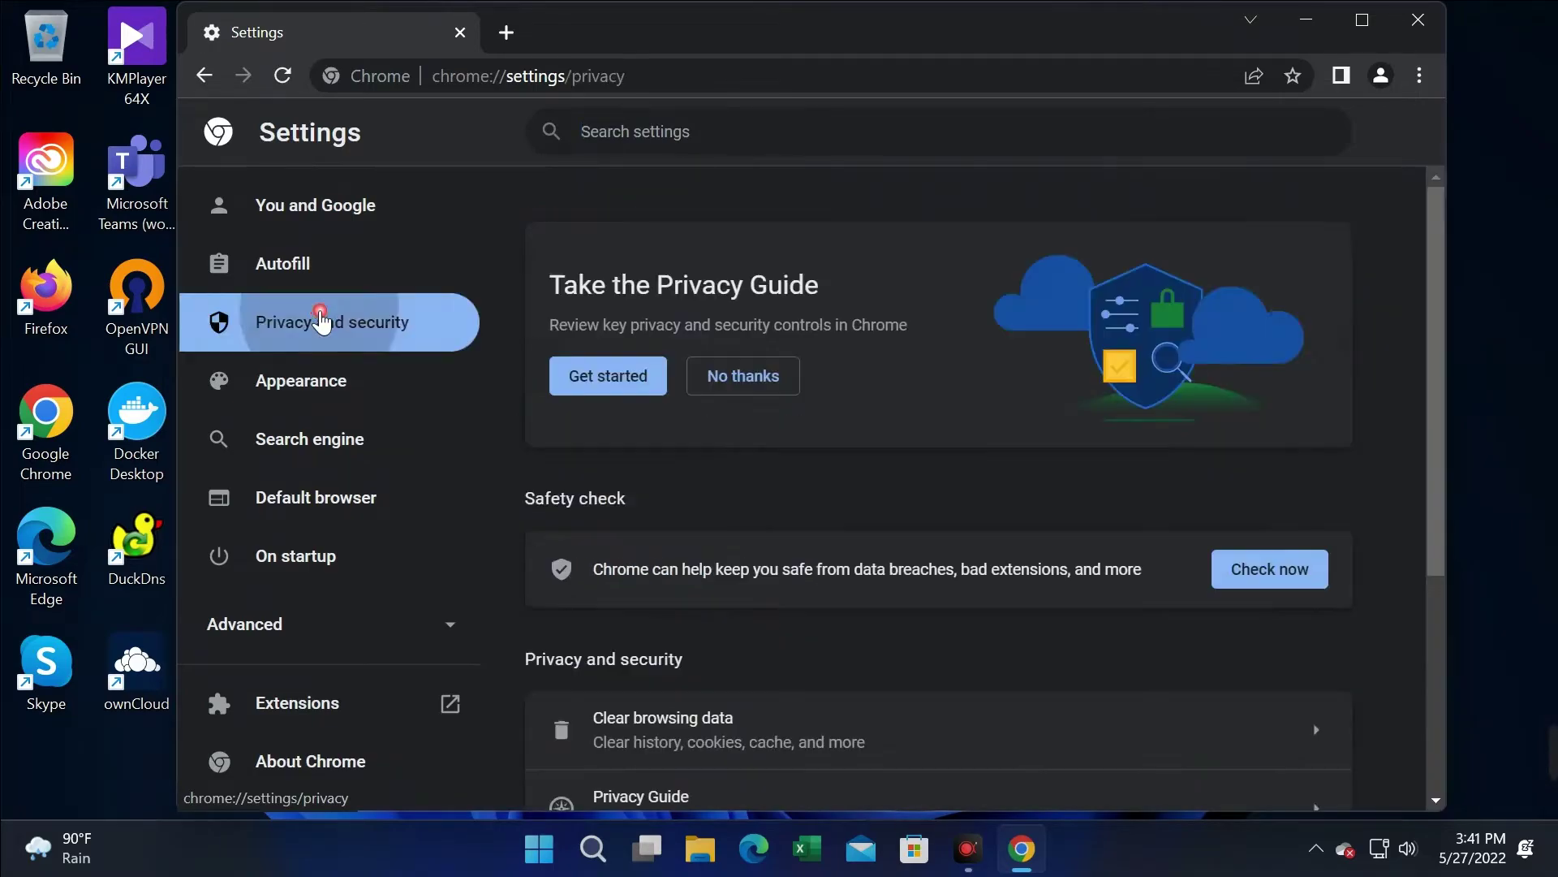
scroll(909, 479, down, 4)
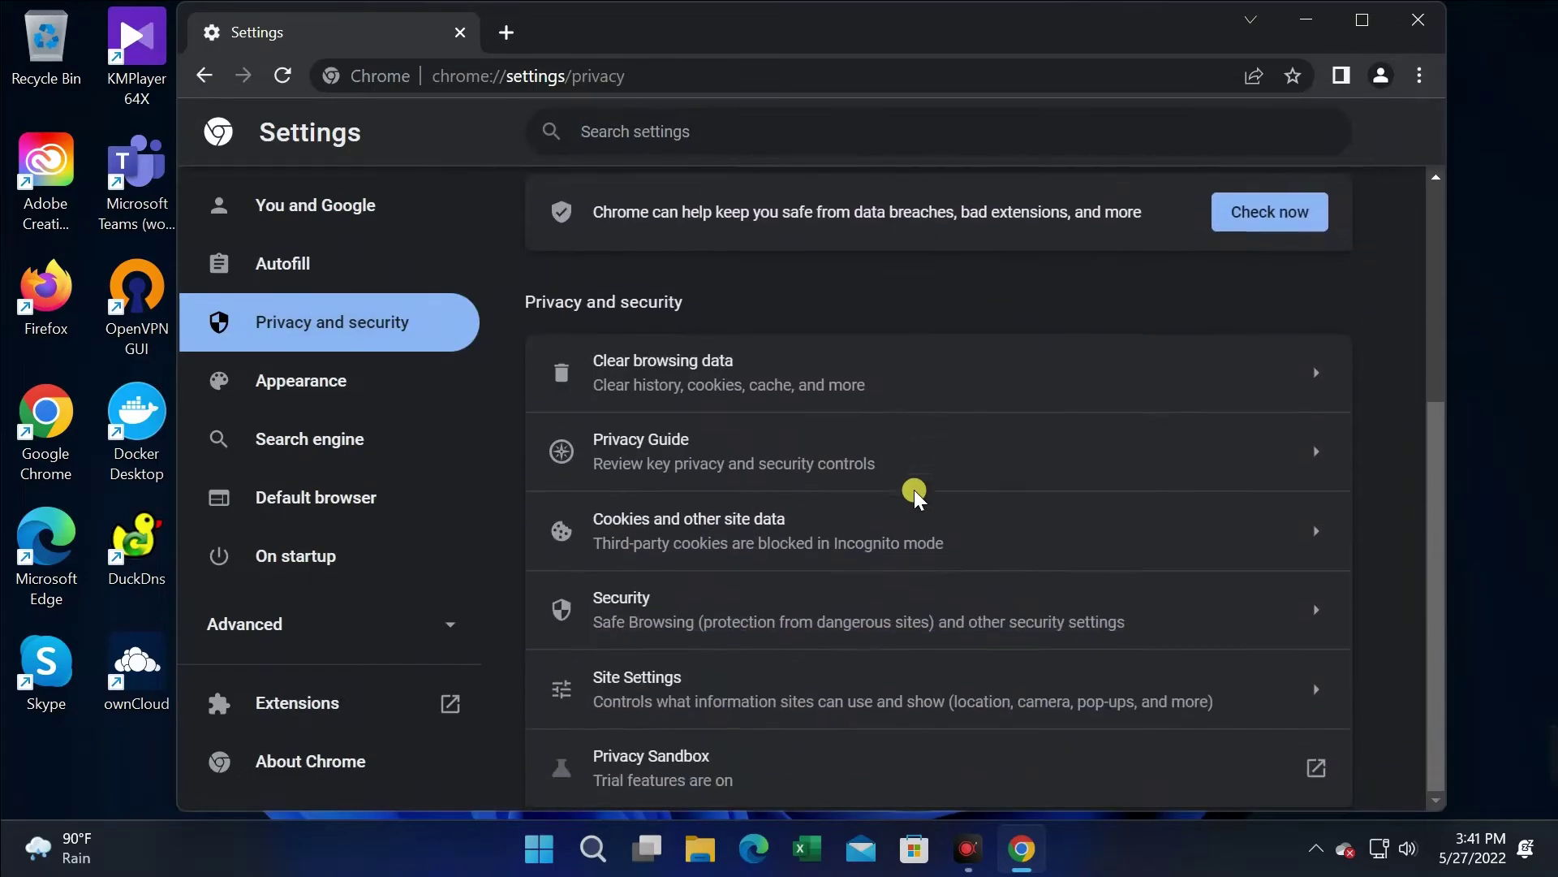
click(621, 371)
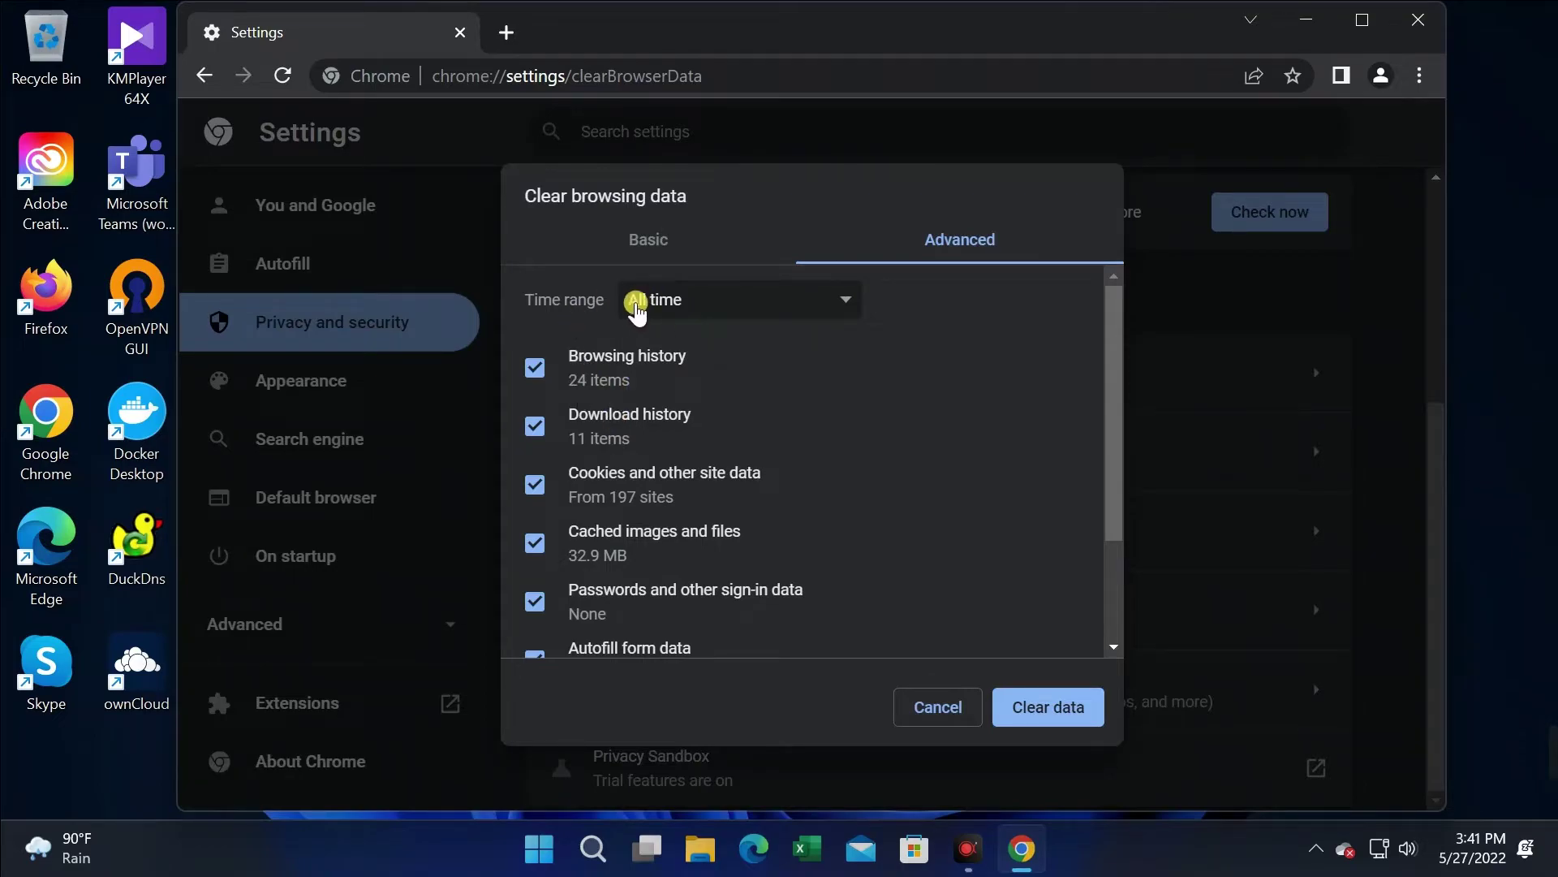
Clear all selected Chrome browsing data with the All time range and close Chrome.
click(632, 306)
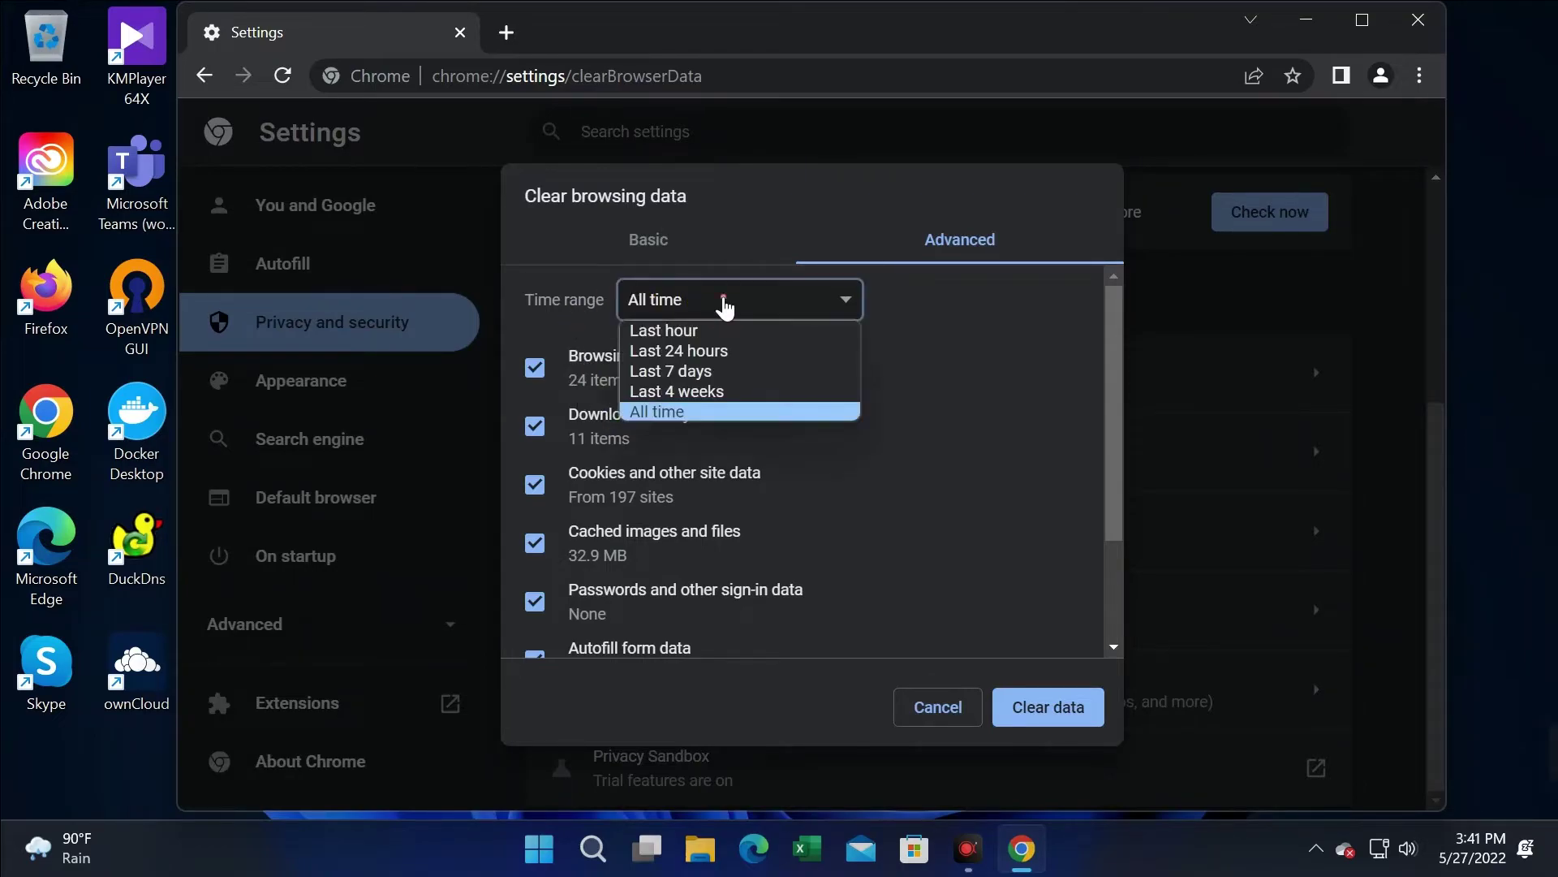
click(668, 412)
scroll(793, 431, down, 2)
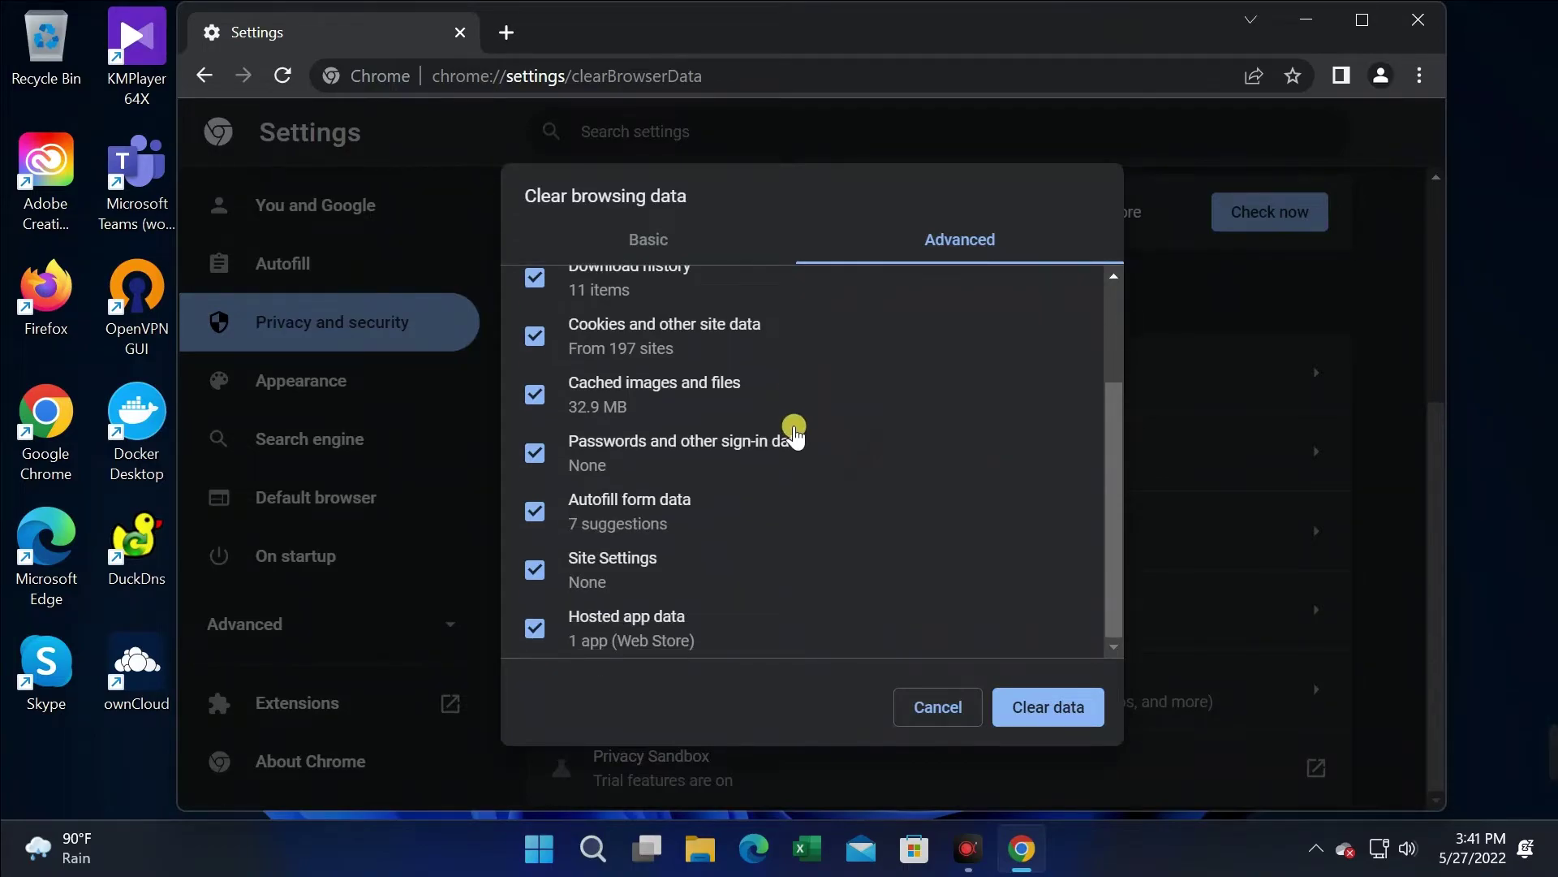
scroll(625, 389, up, 2)
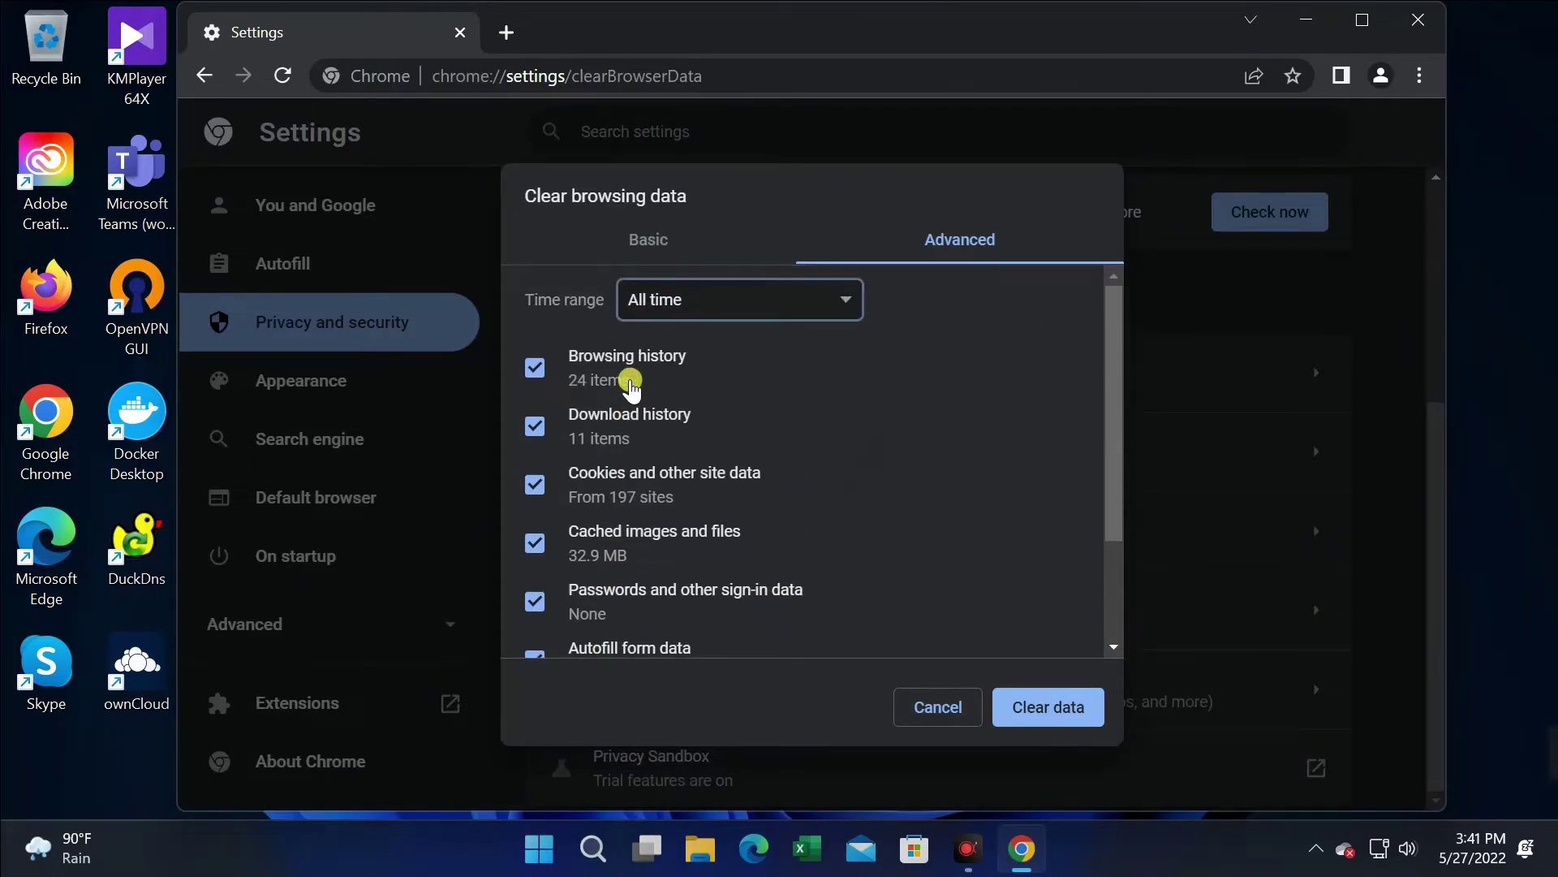
click(1056, 706)
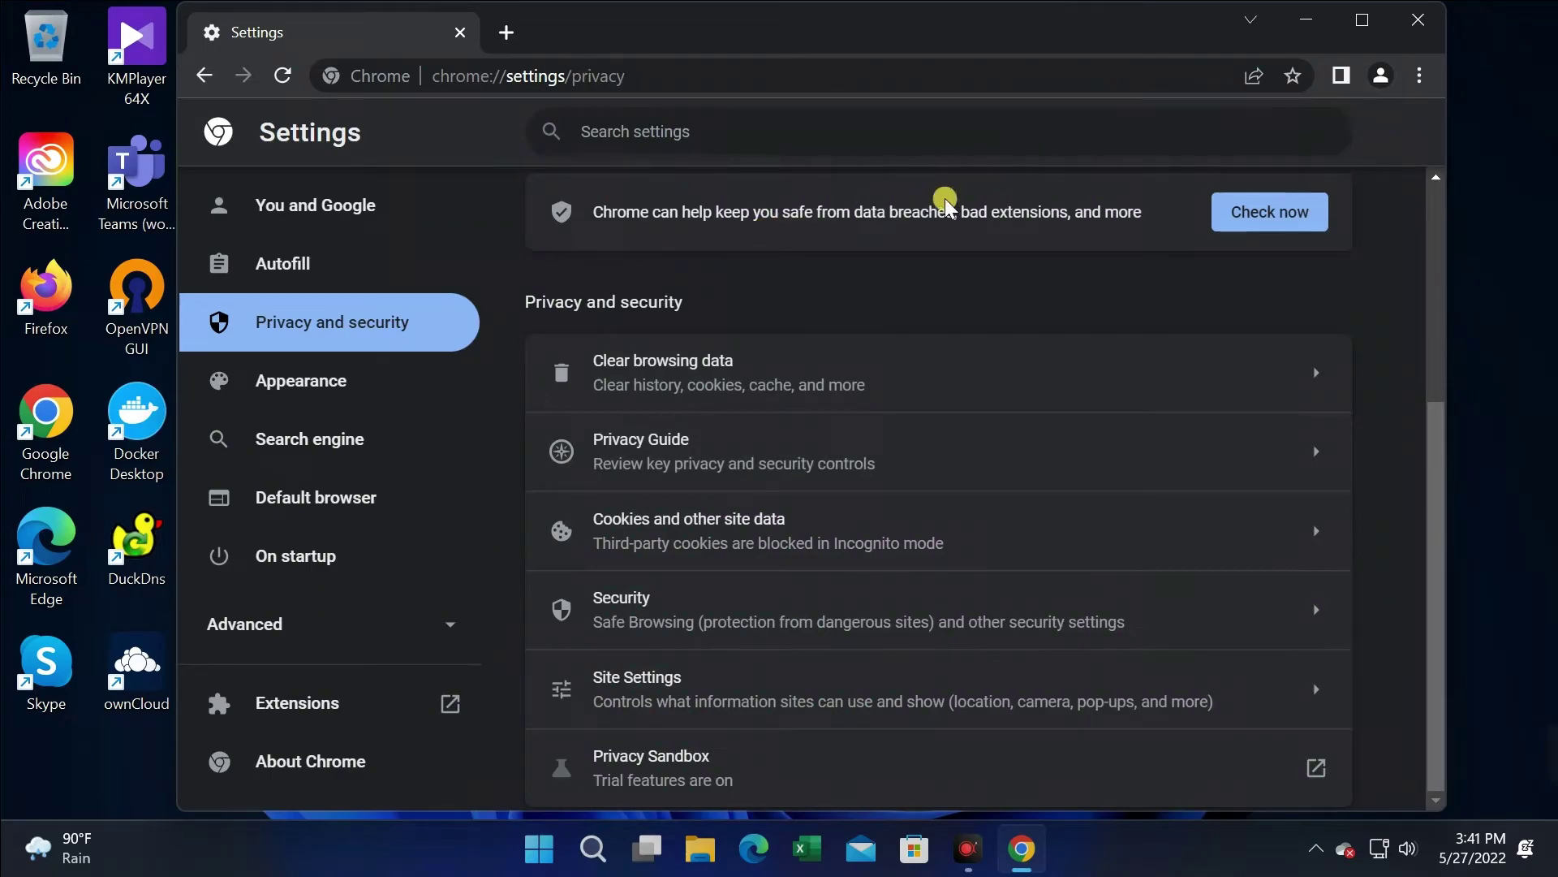
click(1417, 25)
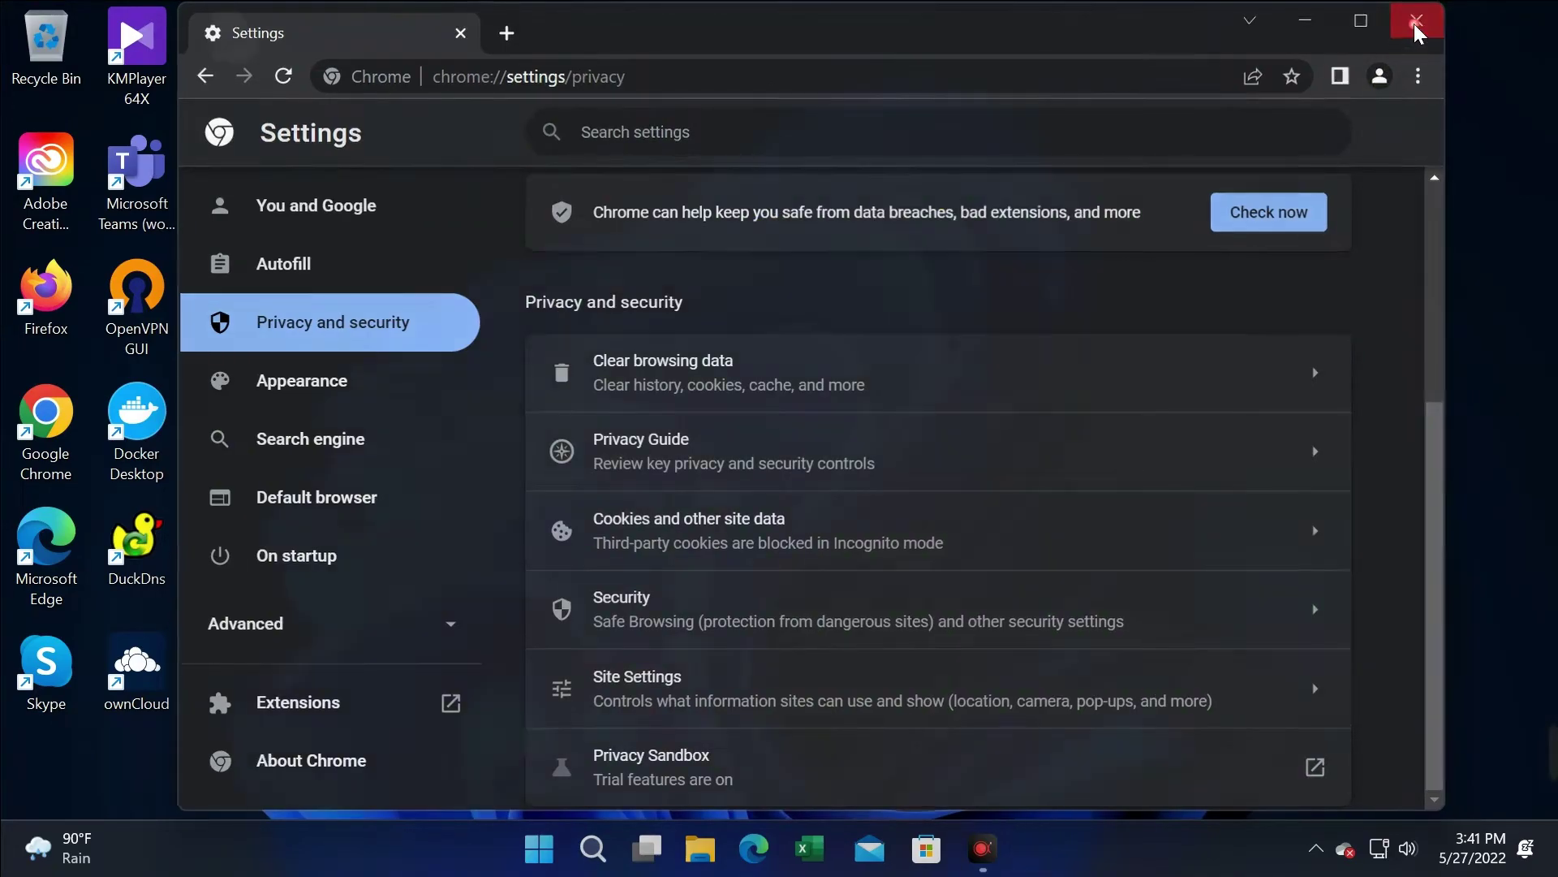
Launch Firefox, decline pinning it to the taskbar and open its settings.
double_click(50, 280)
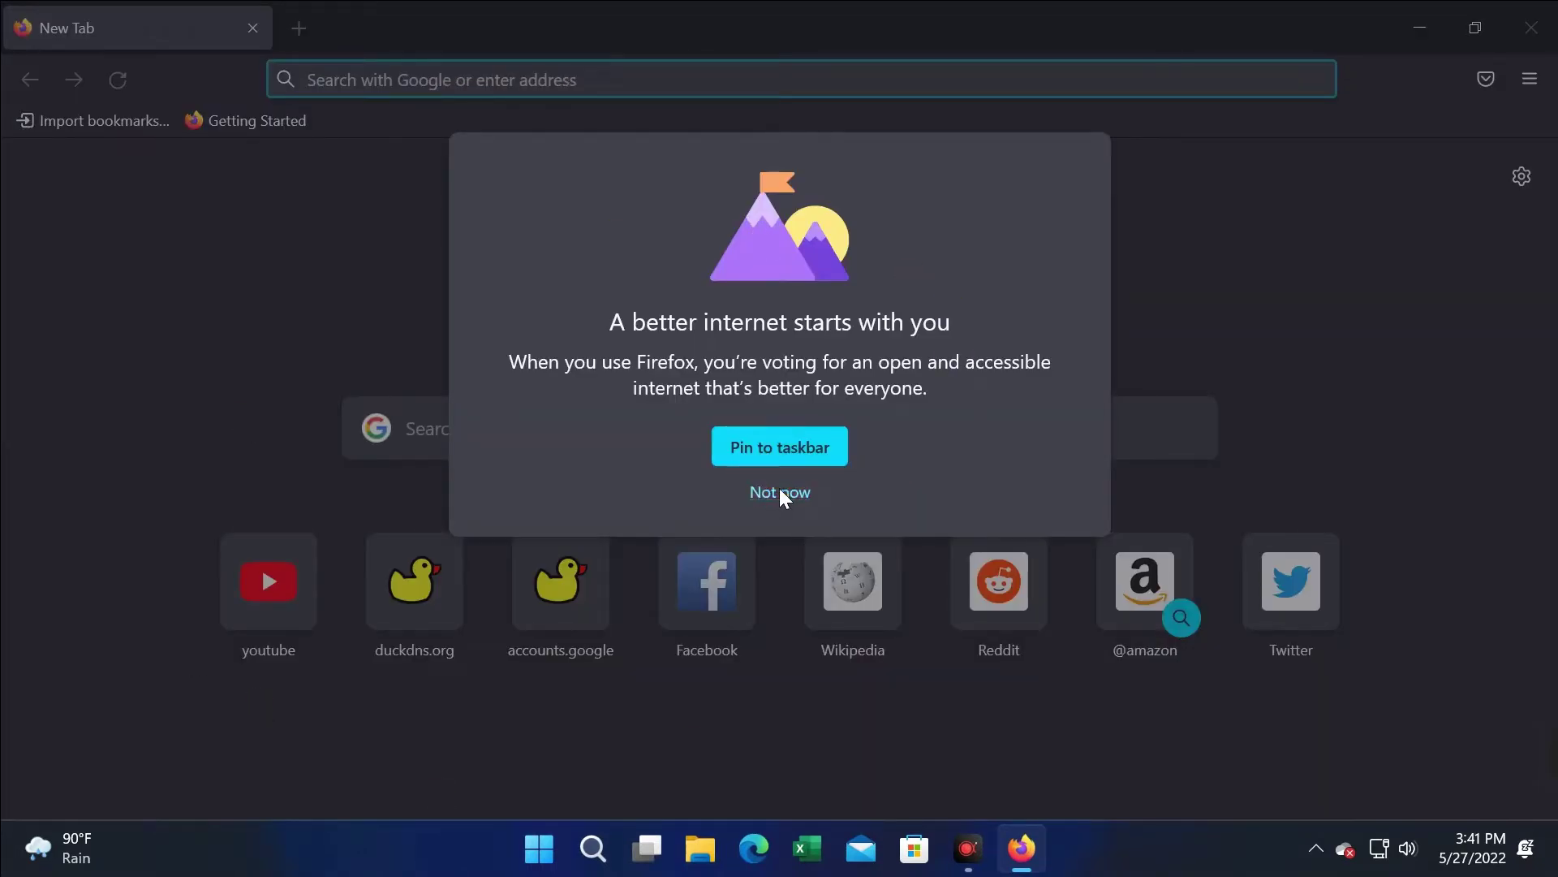
click(783, 491)
click(974, 318)
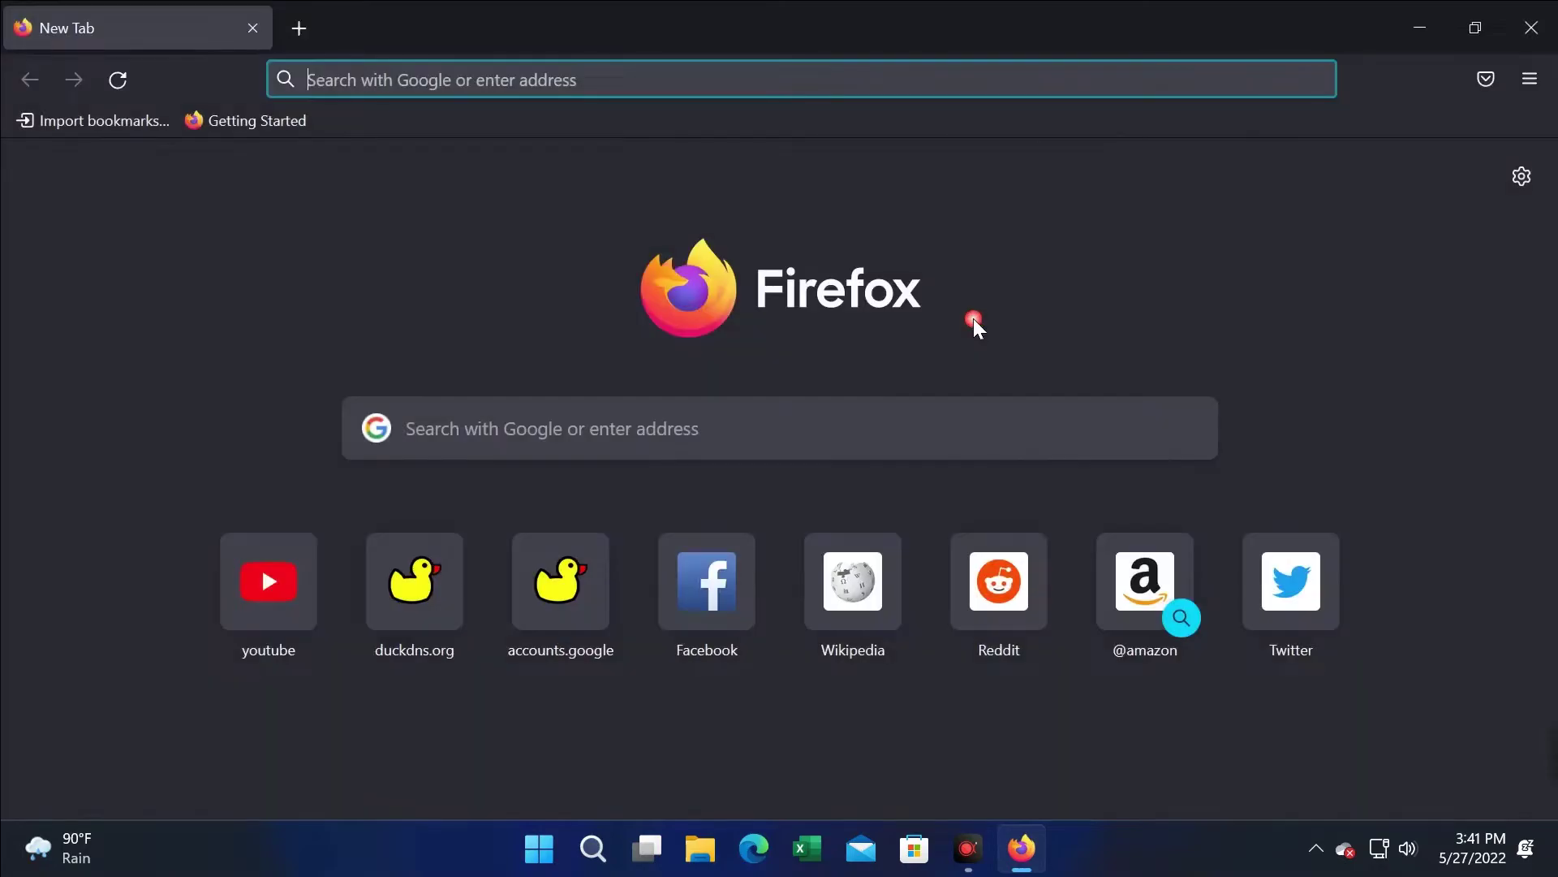
click(1532, 81)
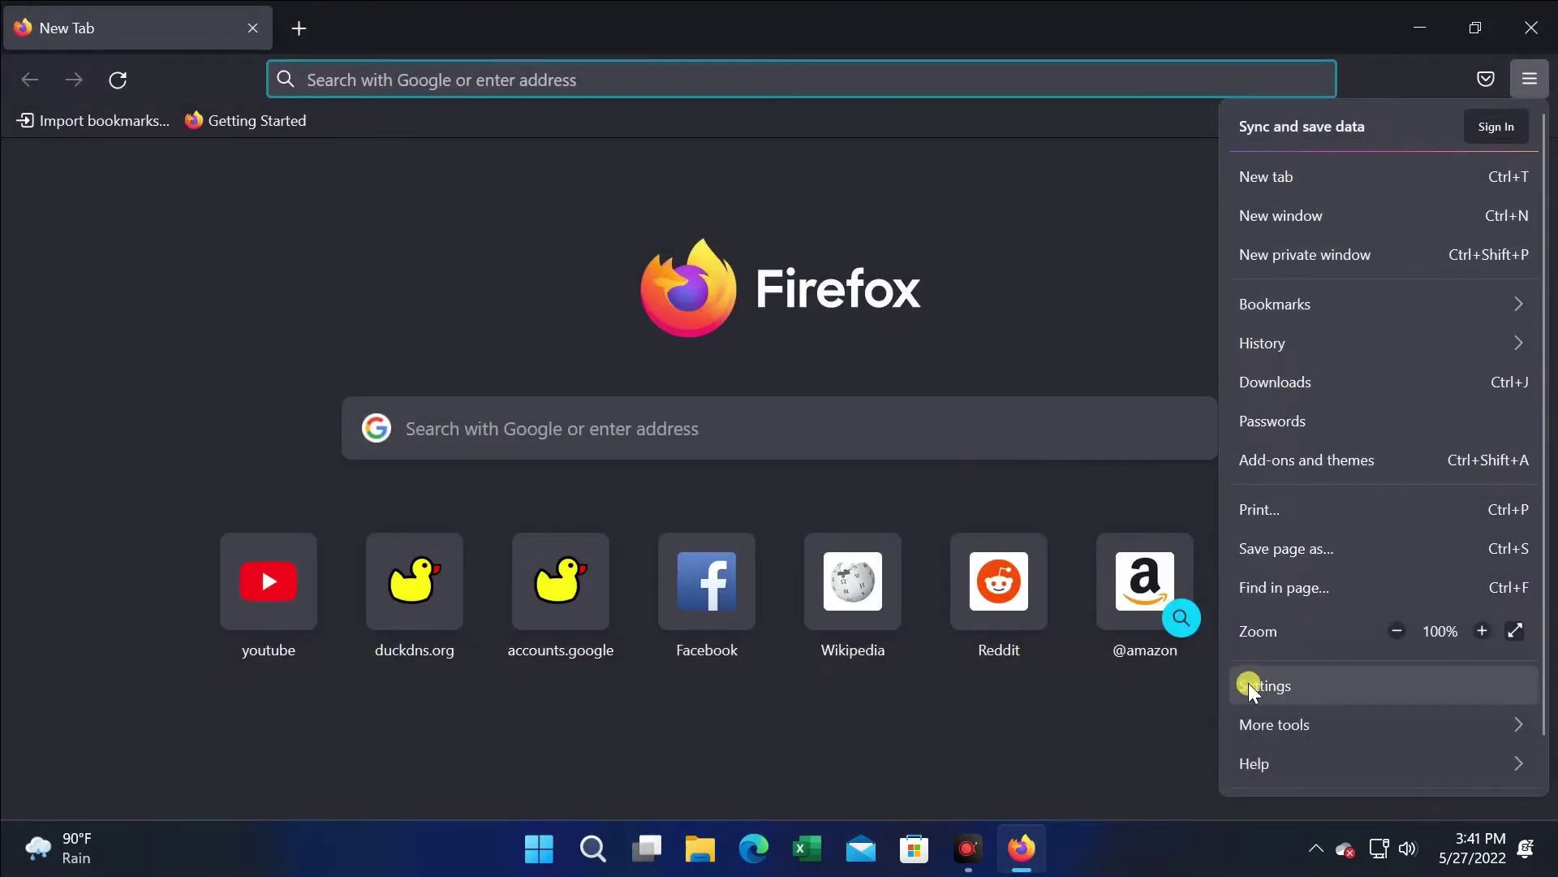
click(1271, 688)
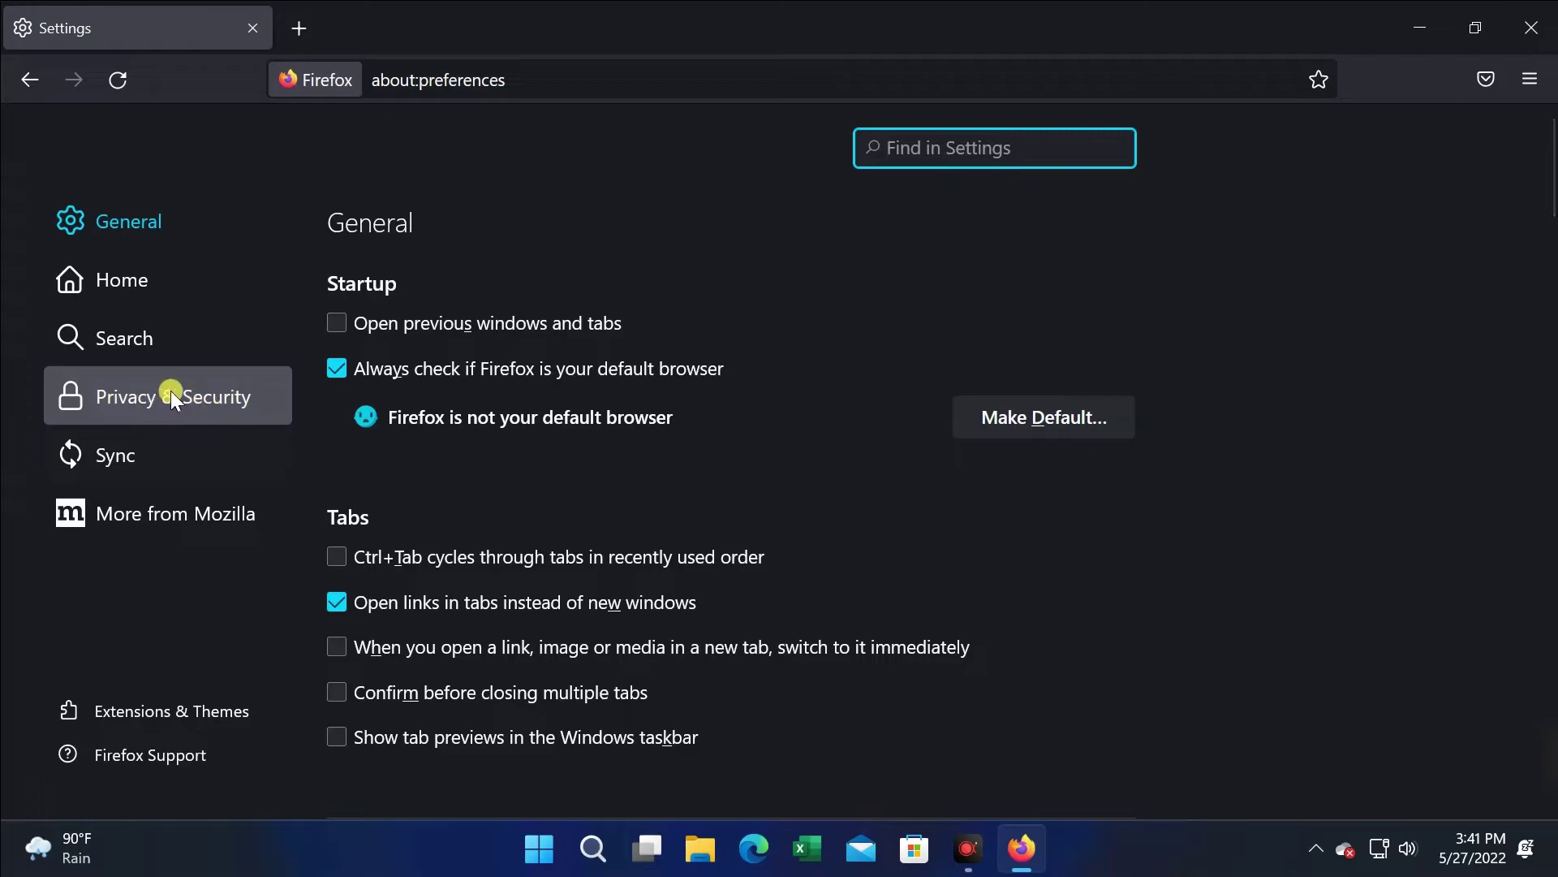
Open the Clear Data dialog for cookies and site data in Firefox's Privacy & Security settings.
click(177, 401)
scroll(1108, 438, down, 7)
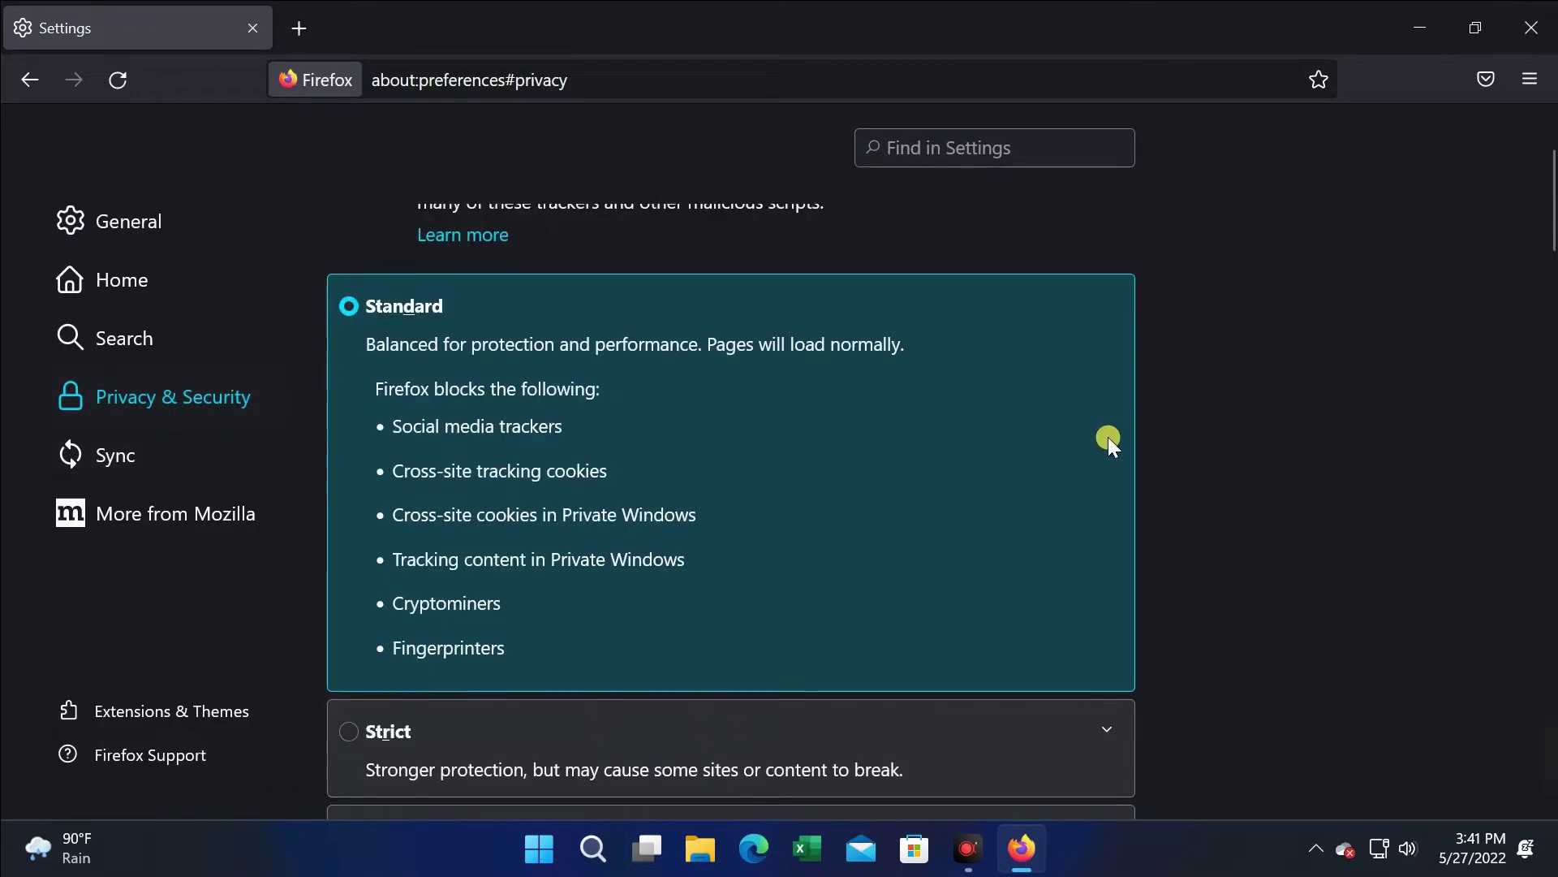
scroll(1110, 443, down, 3)
scroll(1110, 435, down, 3)
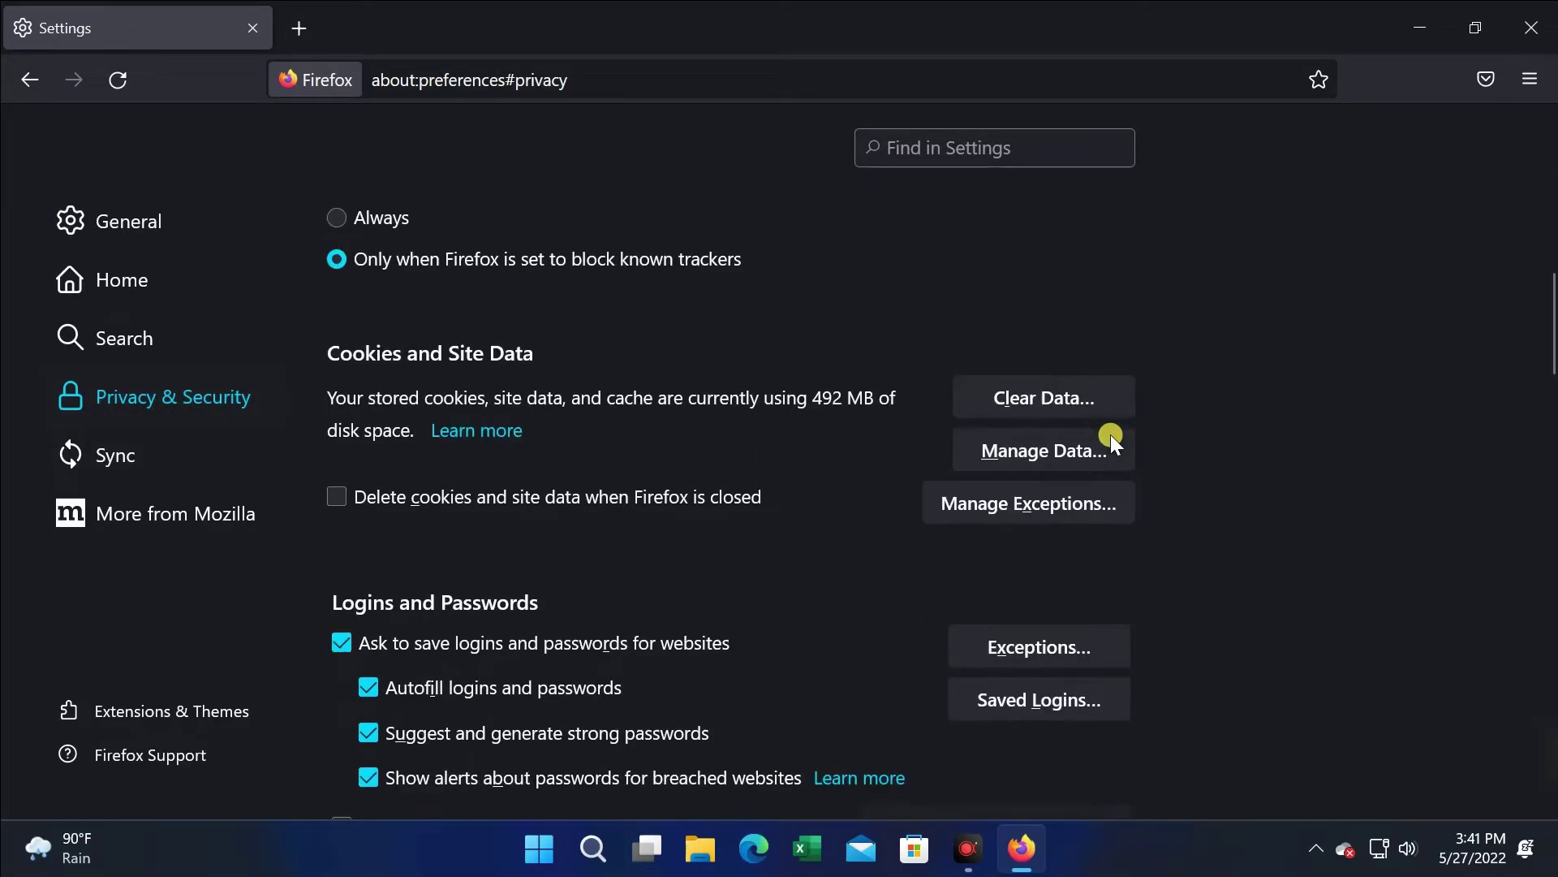
scroll(1110, 435, up, 2)
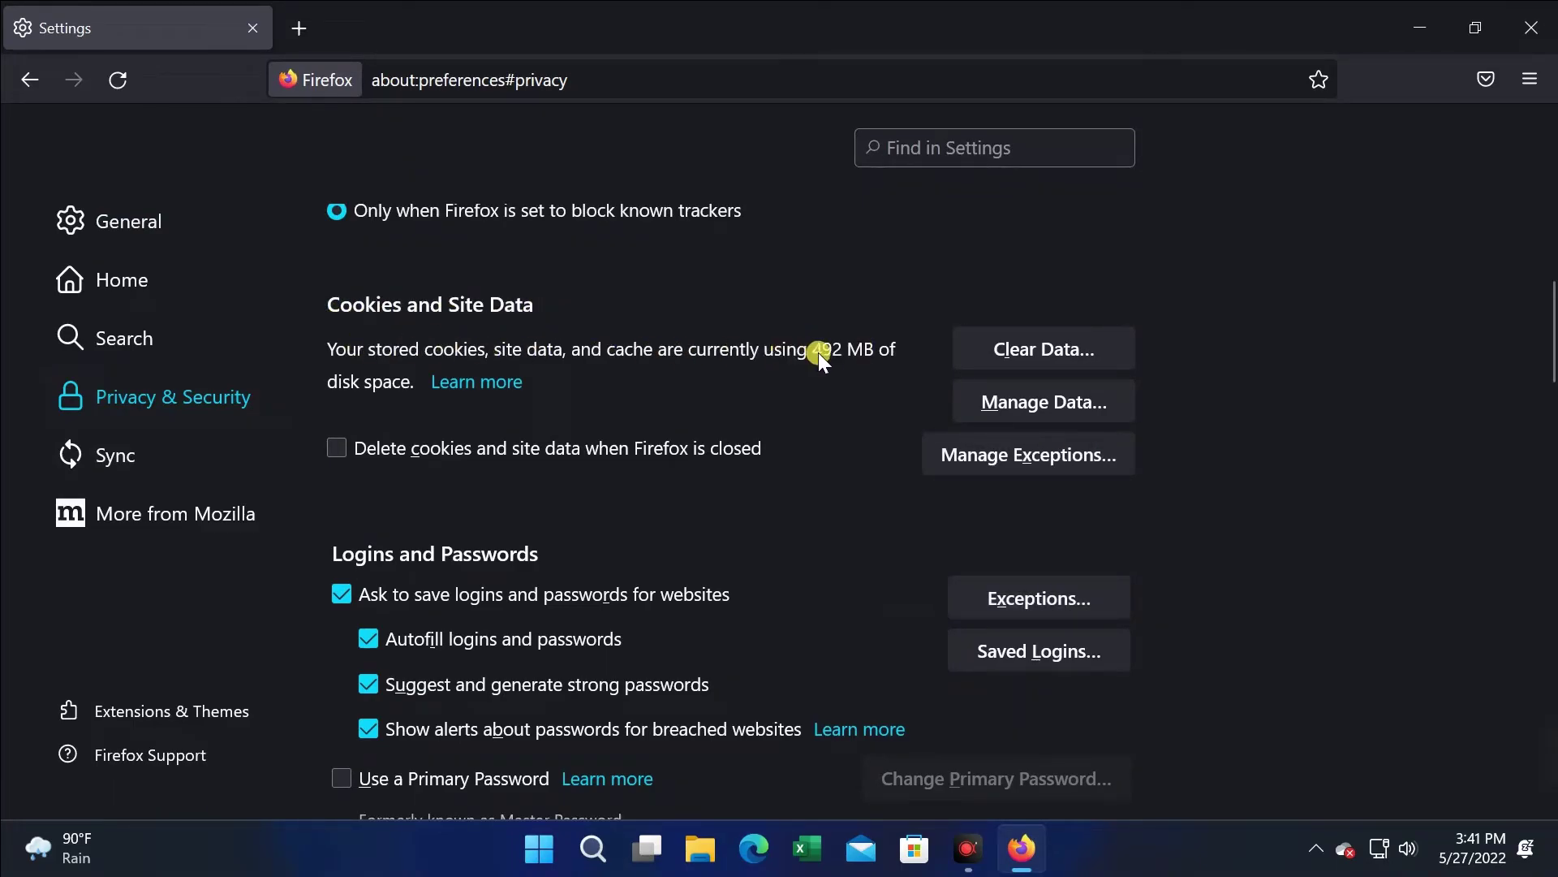
click(1029, 353)
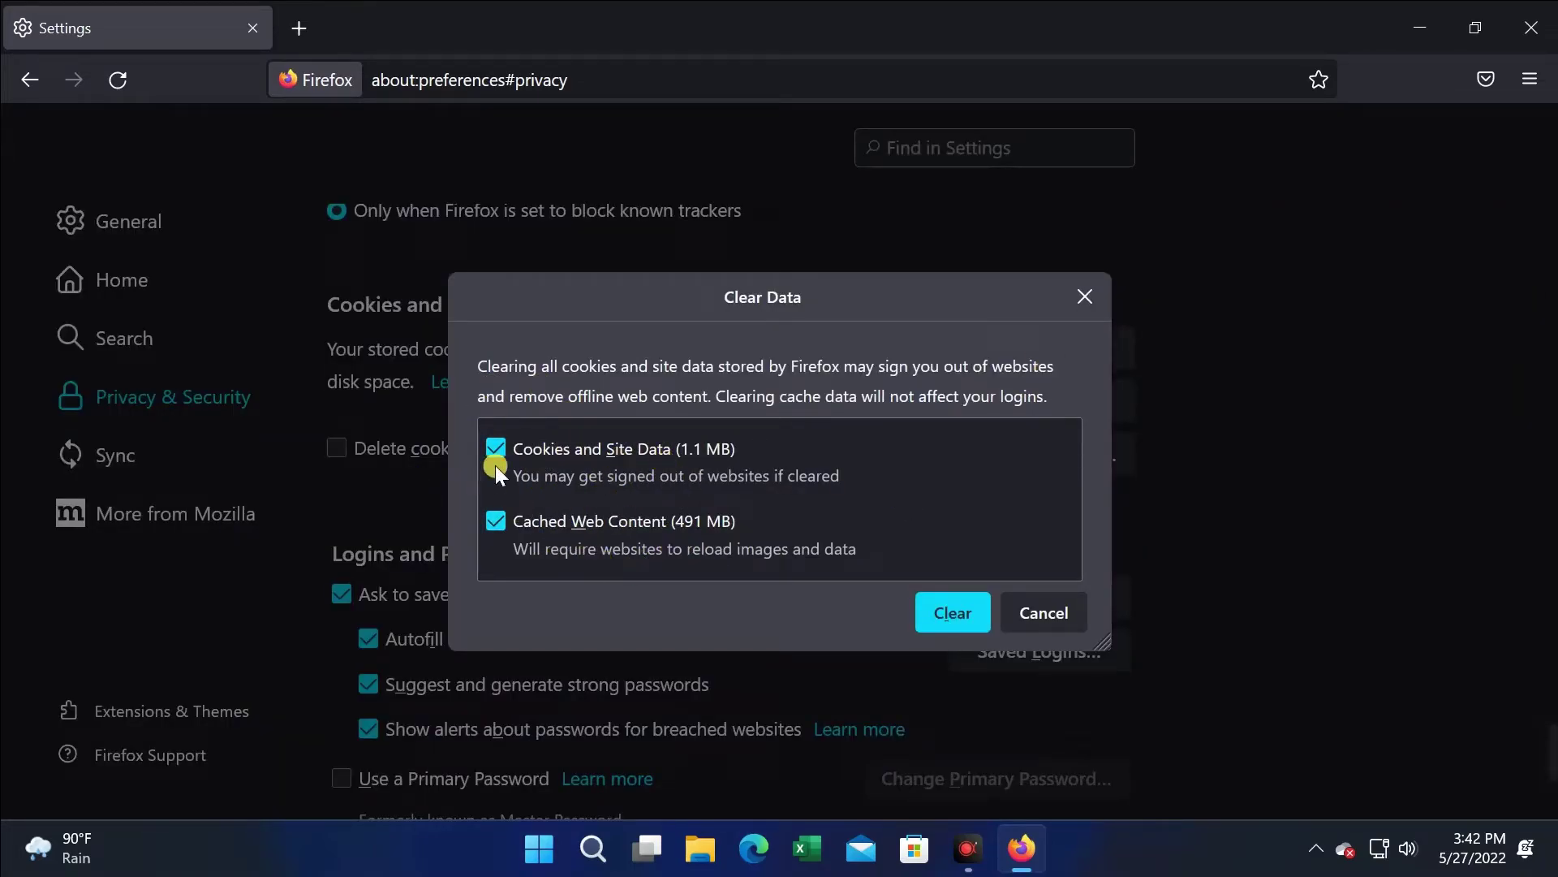
Clear Firefox's cookies, site data and cached web content, confirm the clearing and close Firefox.
click(960, 610)
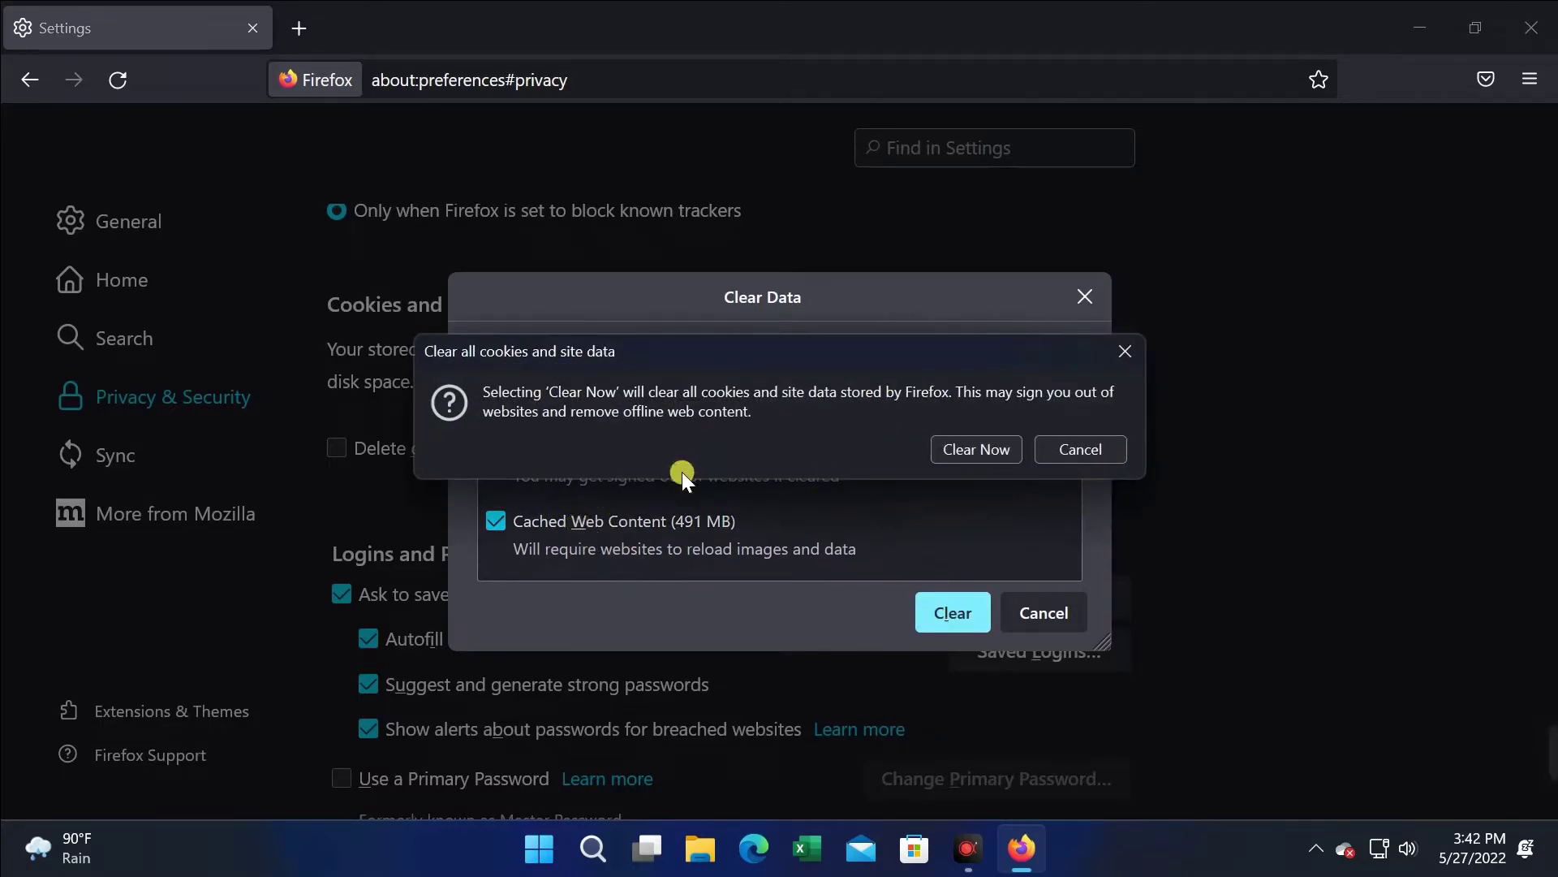
click(948, 446)
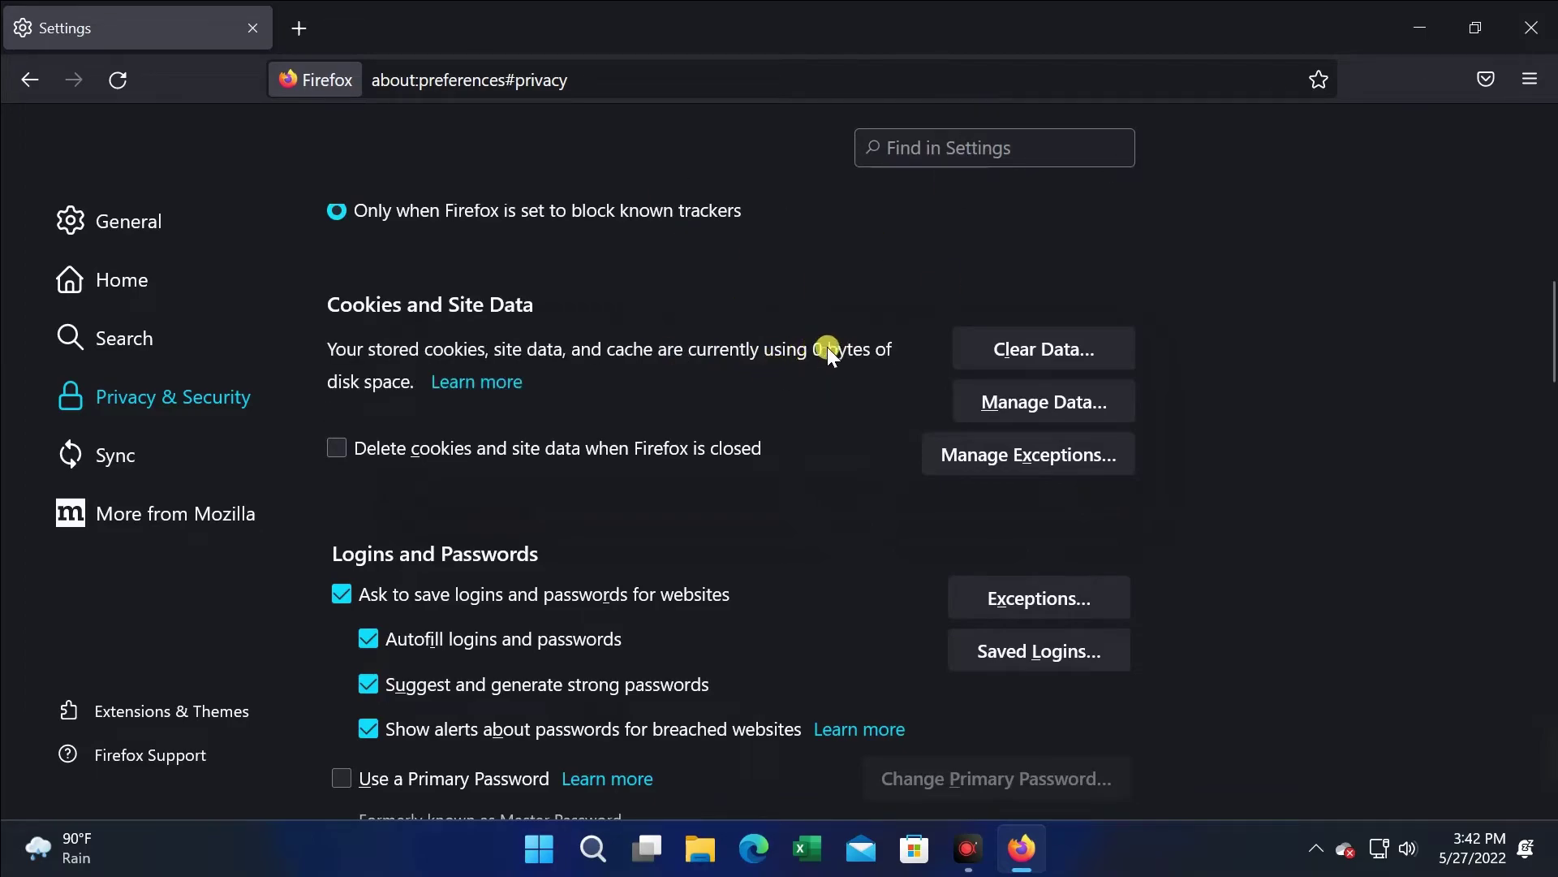
click(1532, 27)
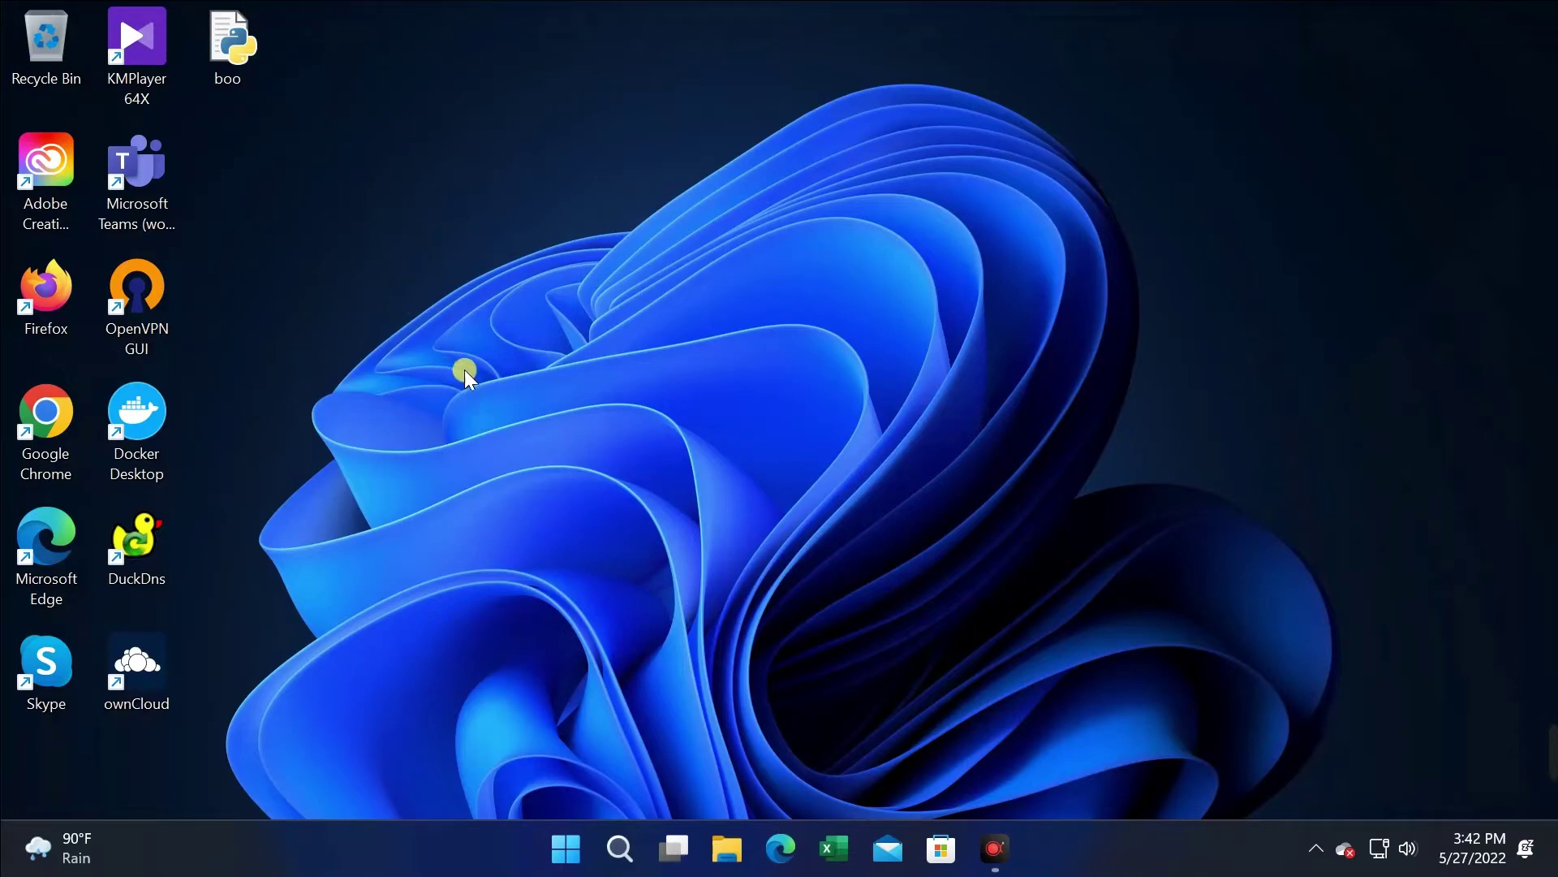
Flush the DNS cache by running ipconfig /flushdns in Command Prompt, and close the Command Prompt window.
click(578, 840)
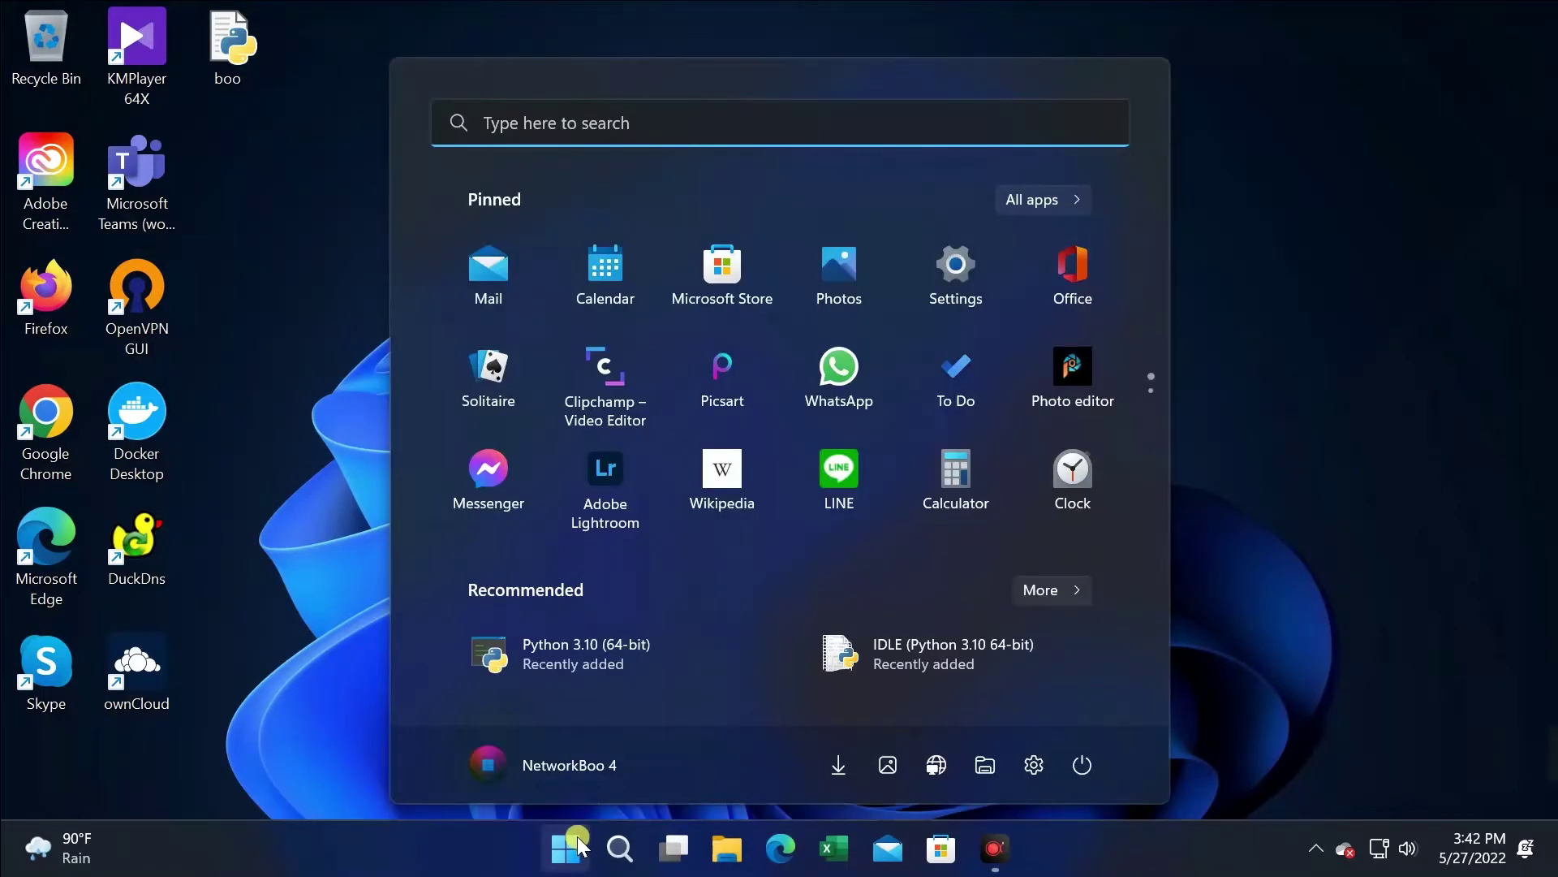
text(cmd)
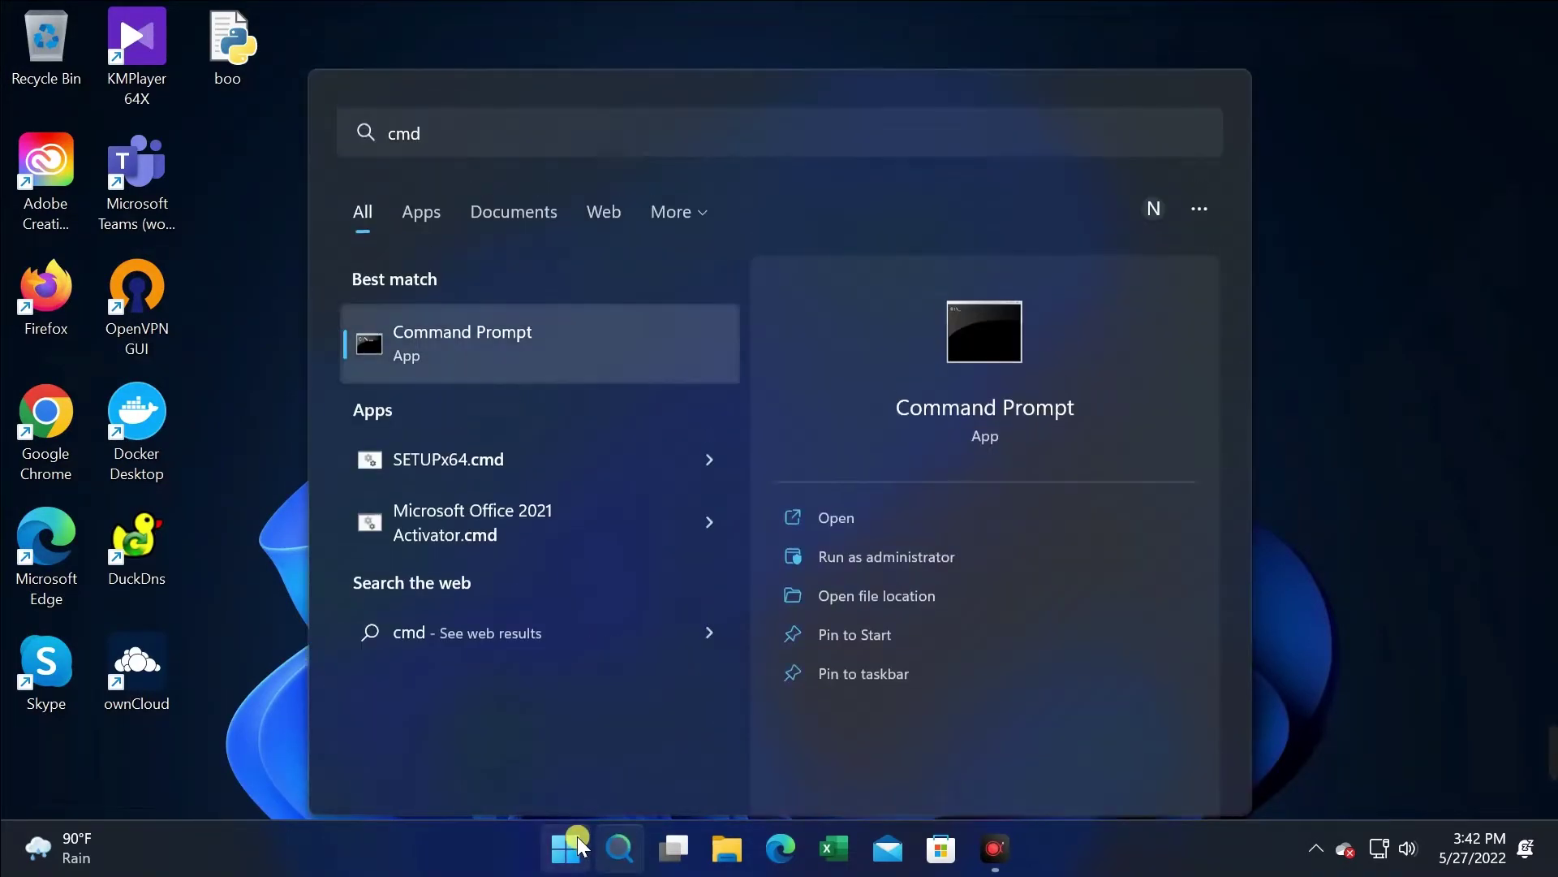
key(Return)
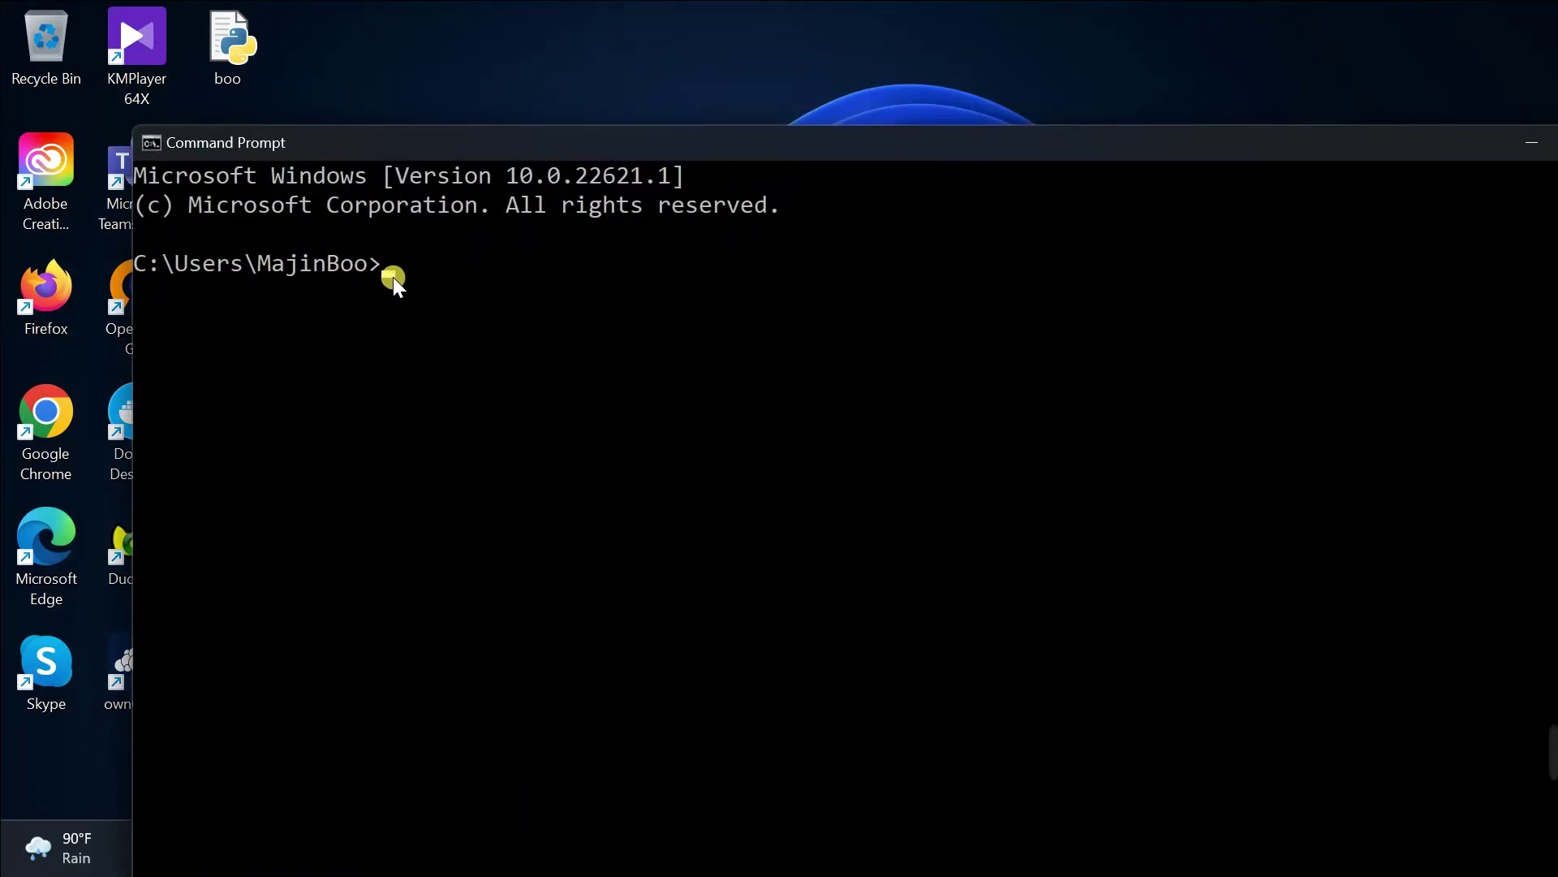
text(ipconfig /flush)
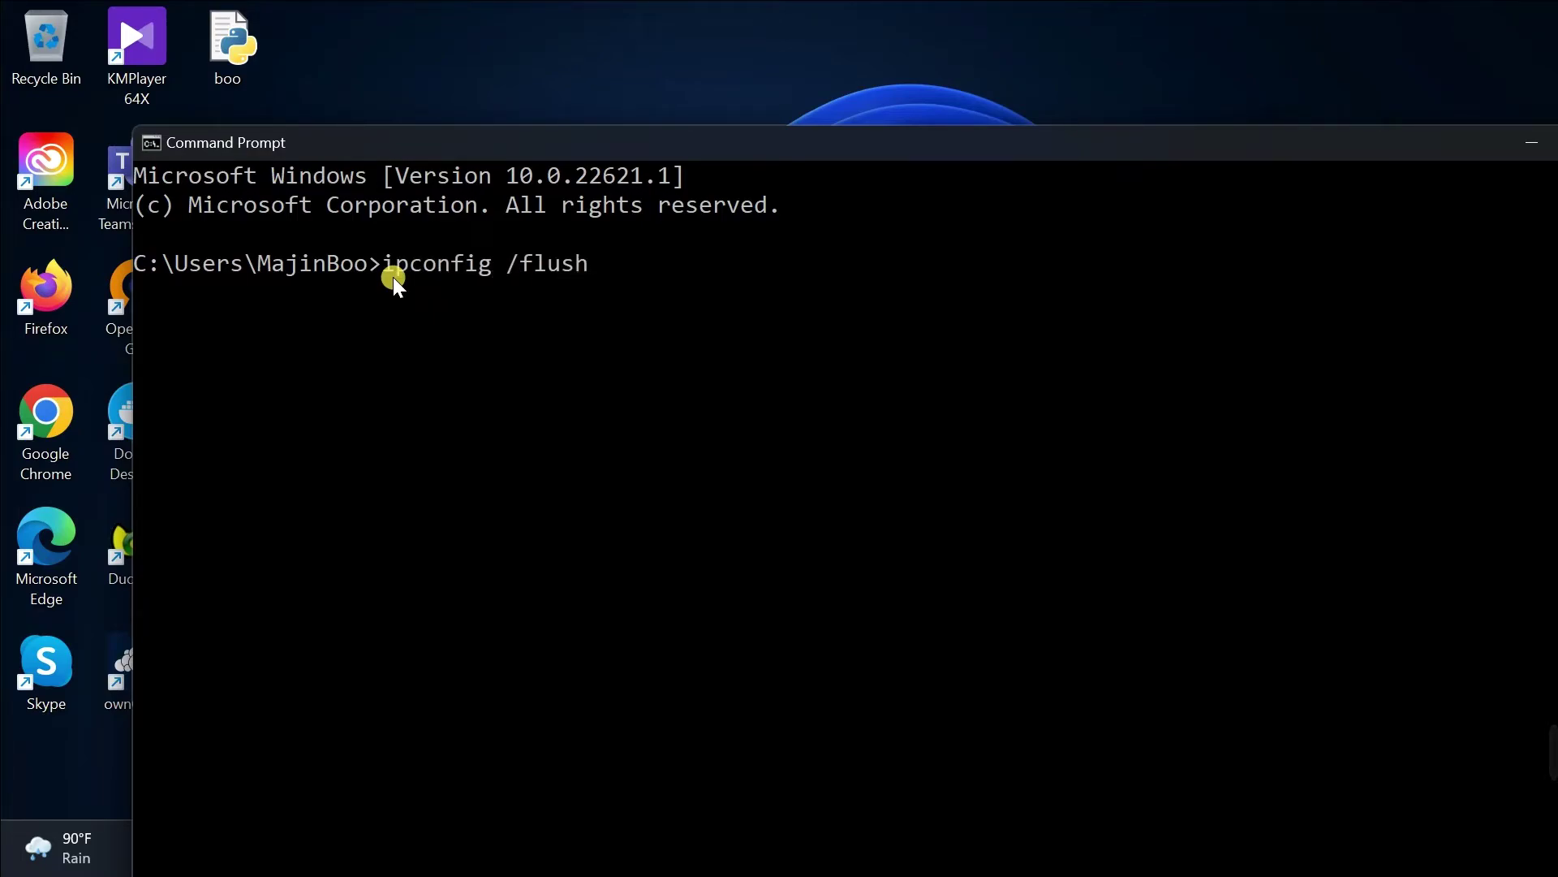
text(dns)
key(Return)
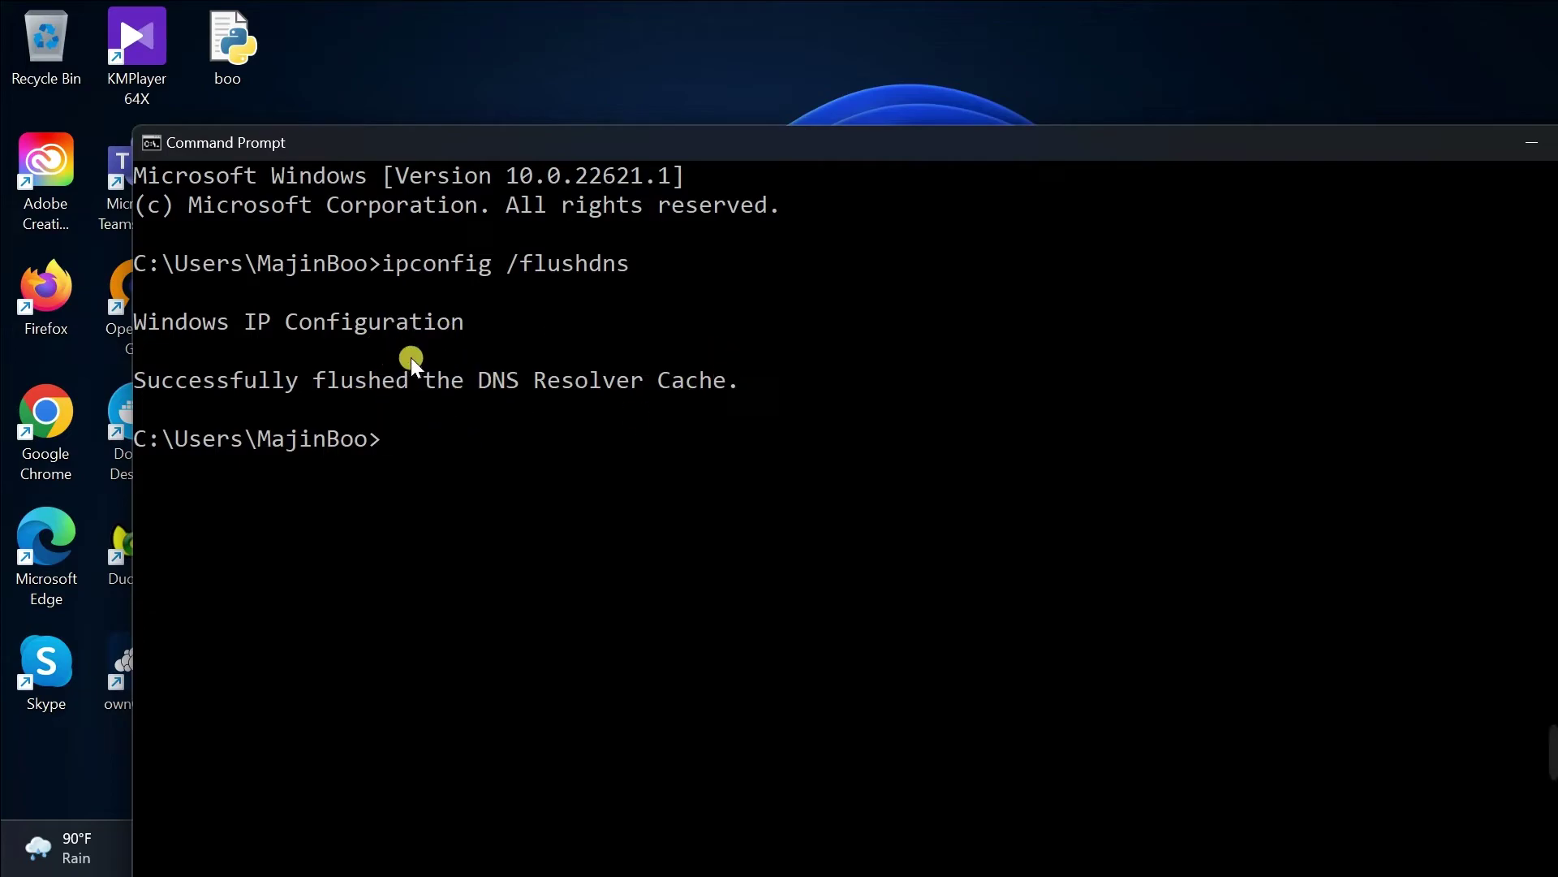
drag(1082, 152, 978, 115)
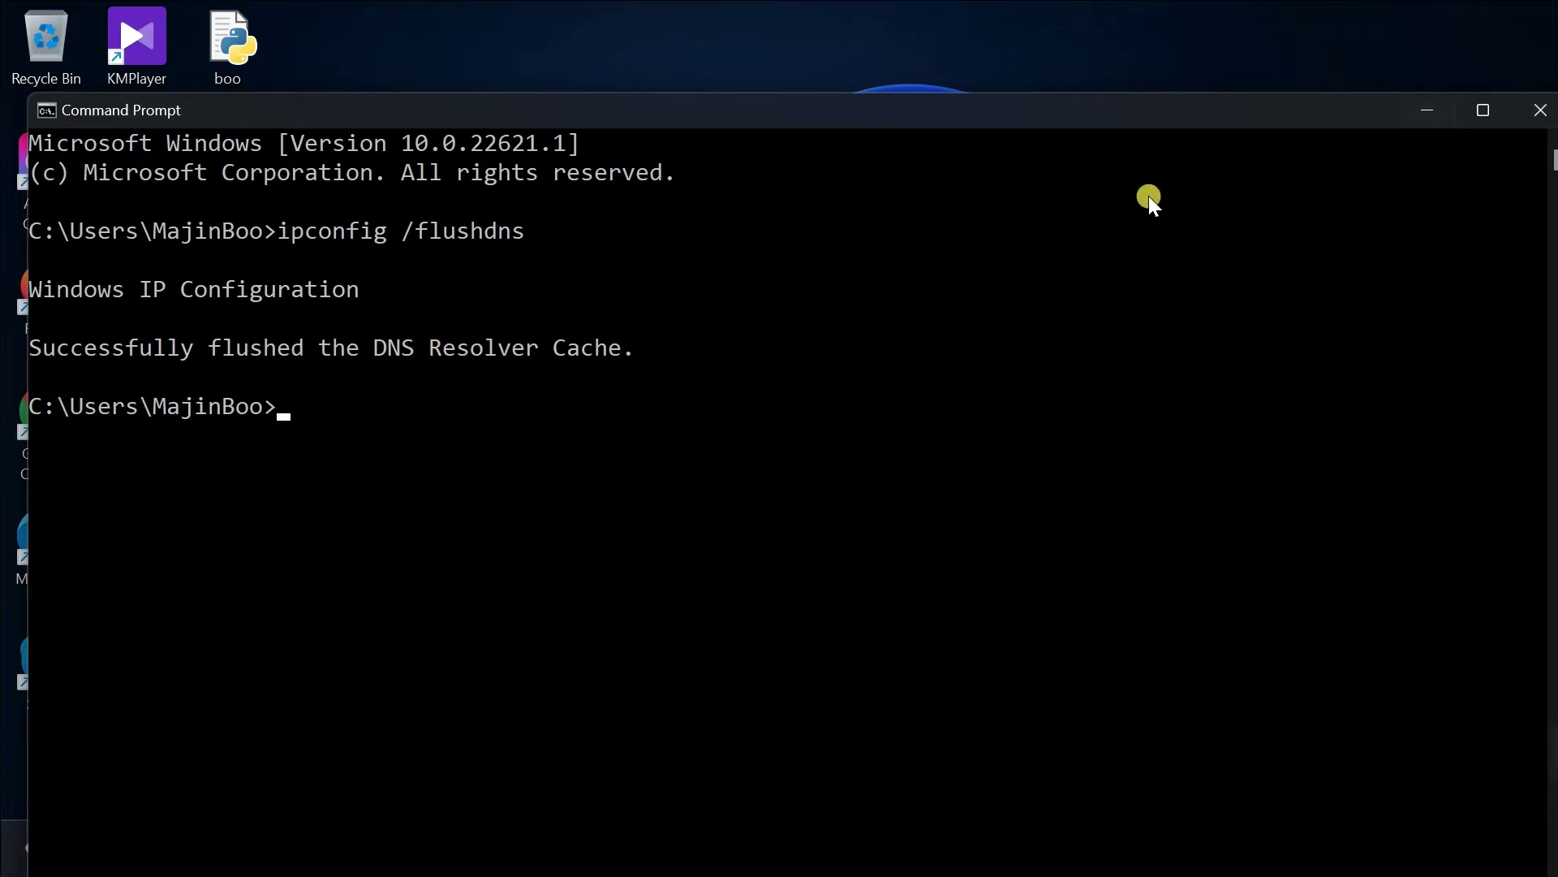
click(1540, 110)
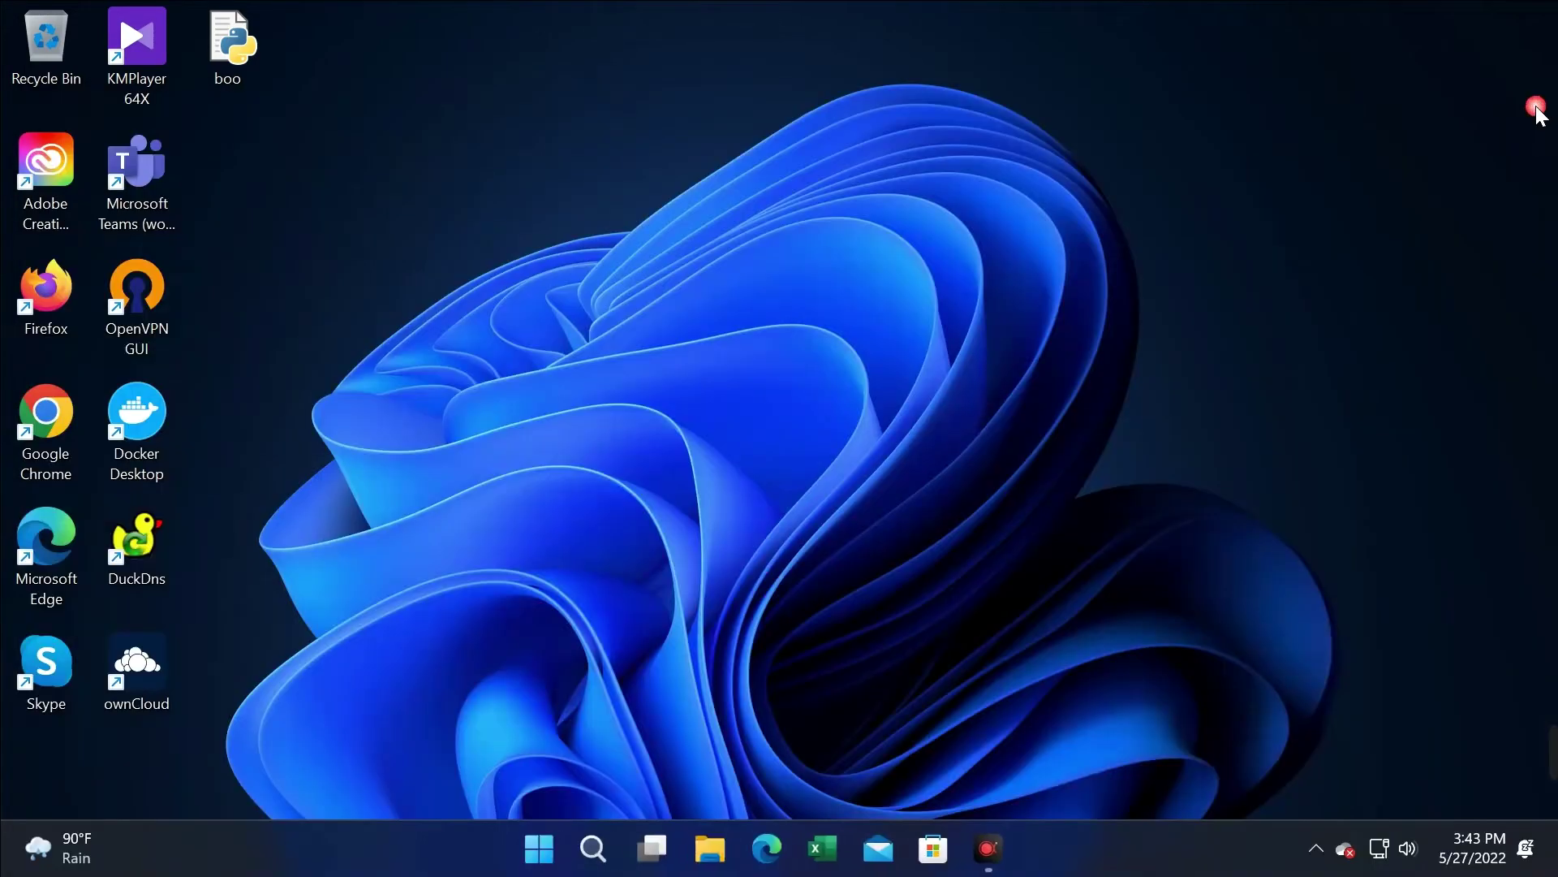
Open the Location page under Privacy & security in Windows Settings.
click(564, 846)
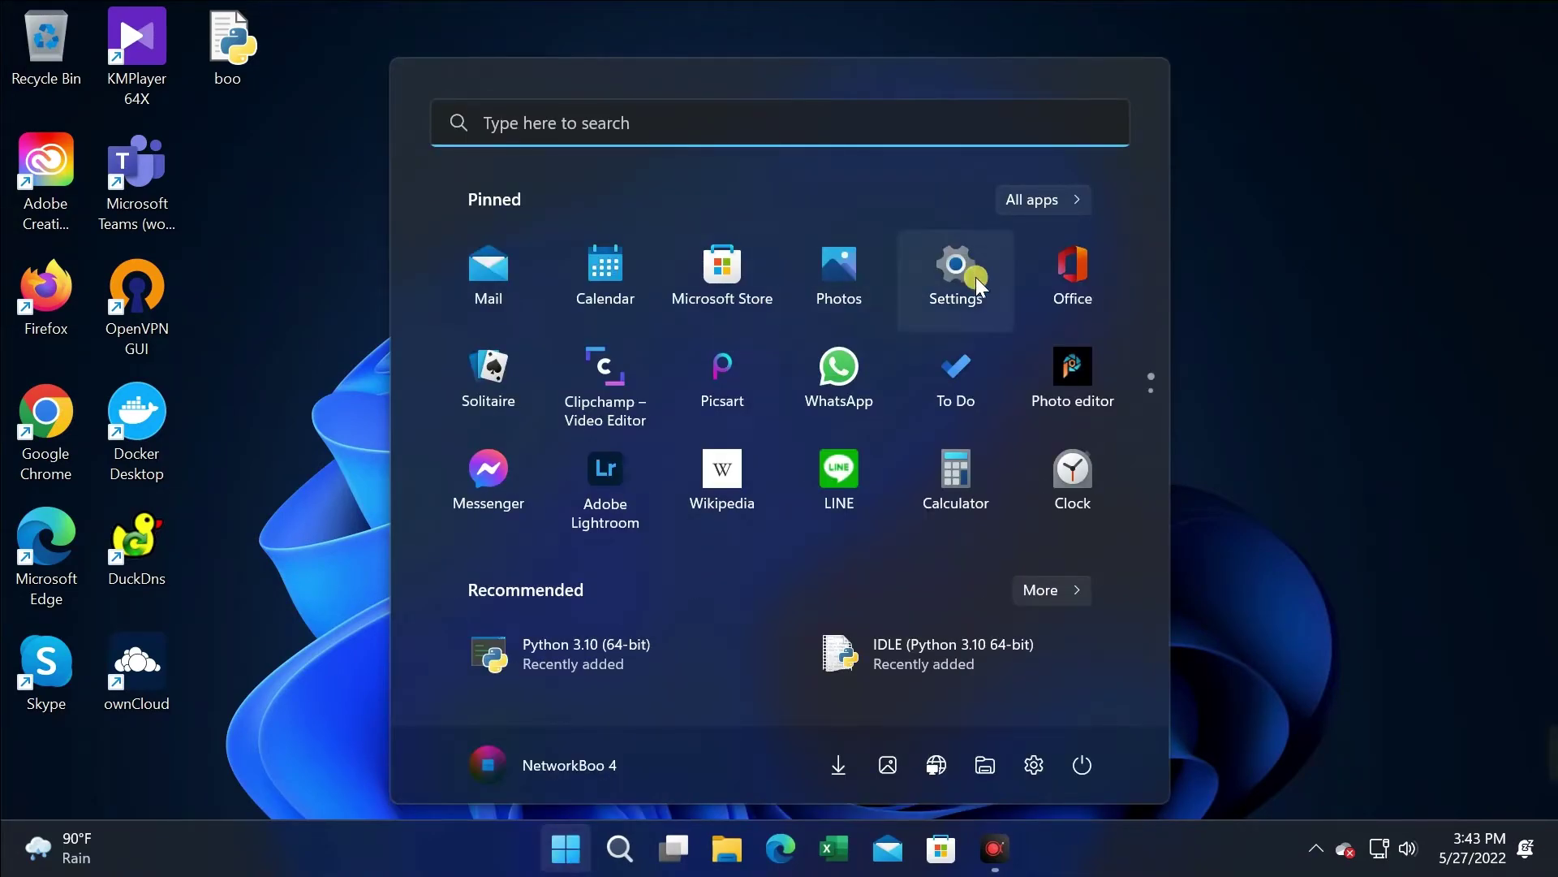
click(954, 267)
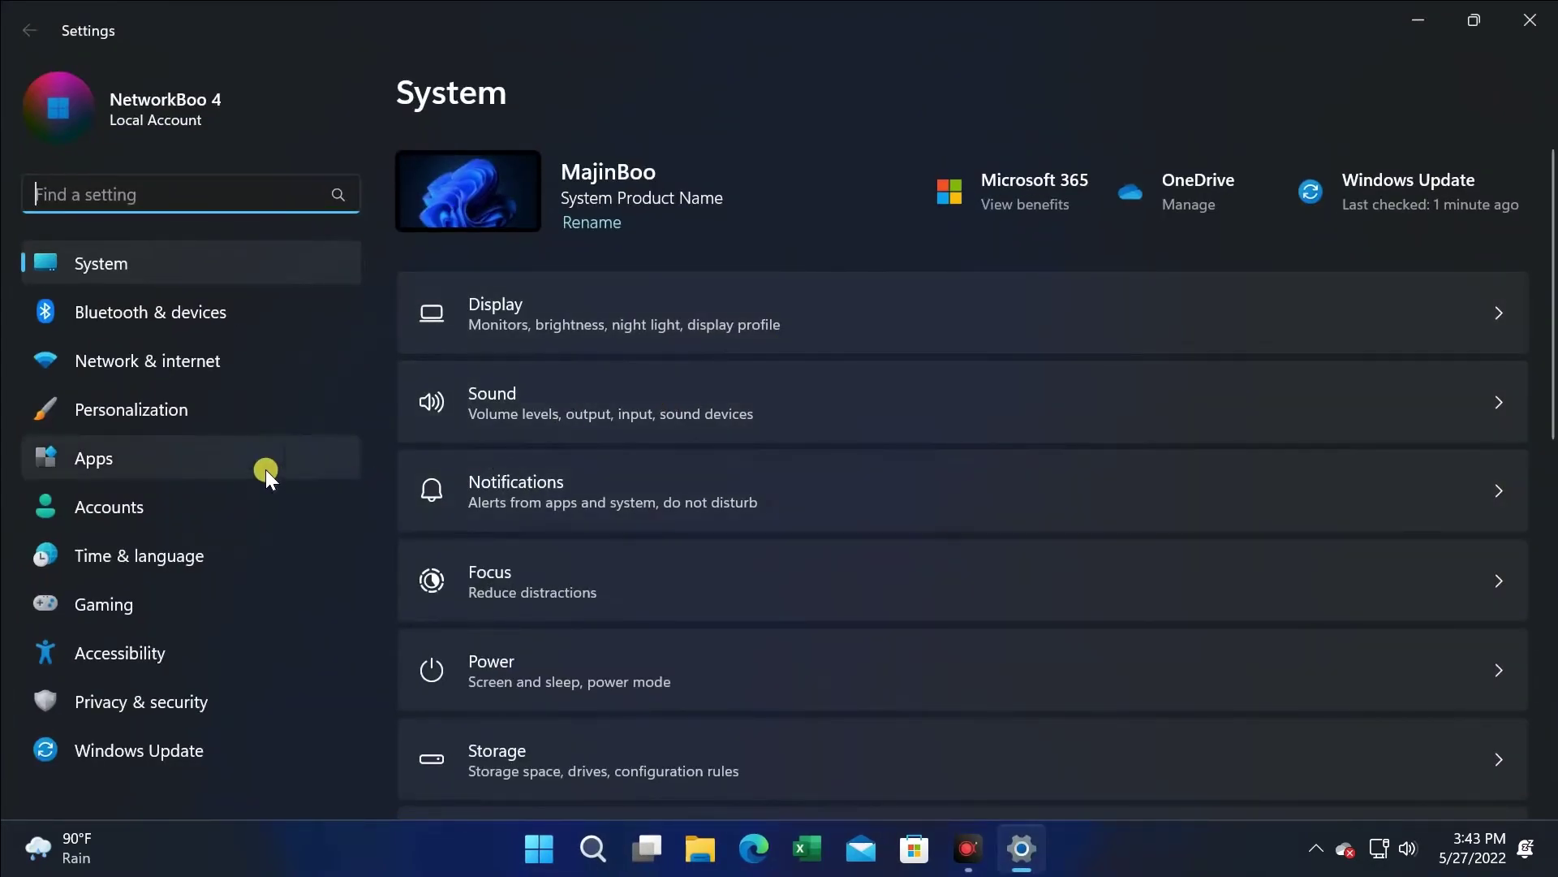
click(172, 699)
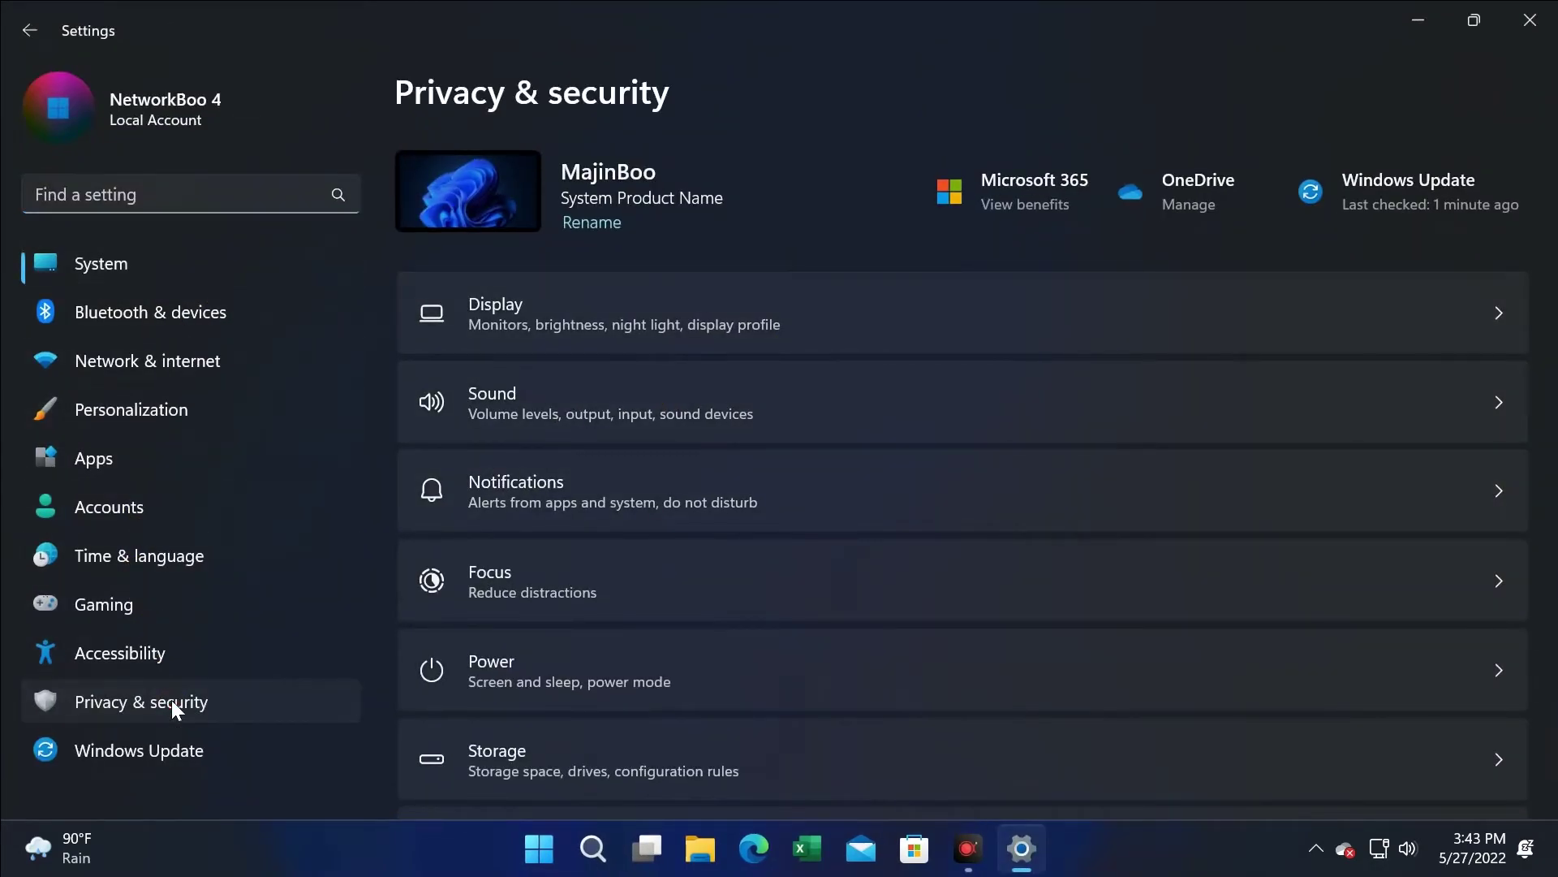
scroll(836, 511, down, 10)
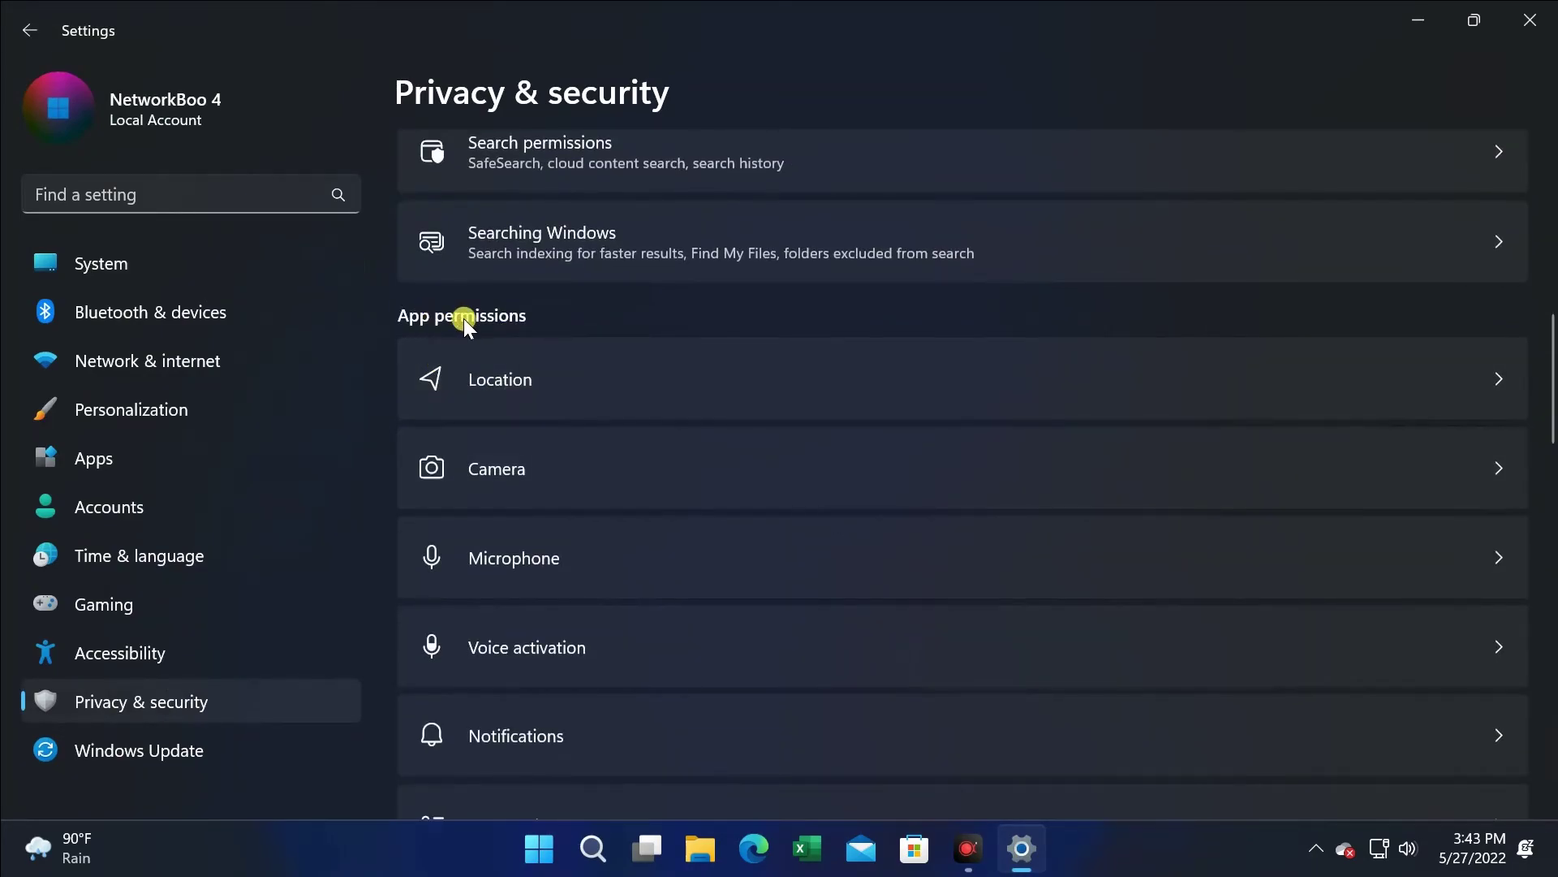
click(518, 381)
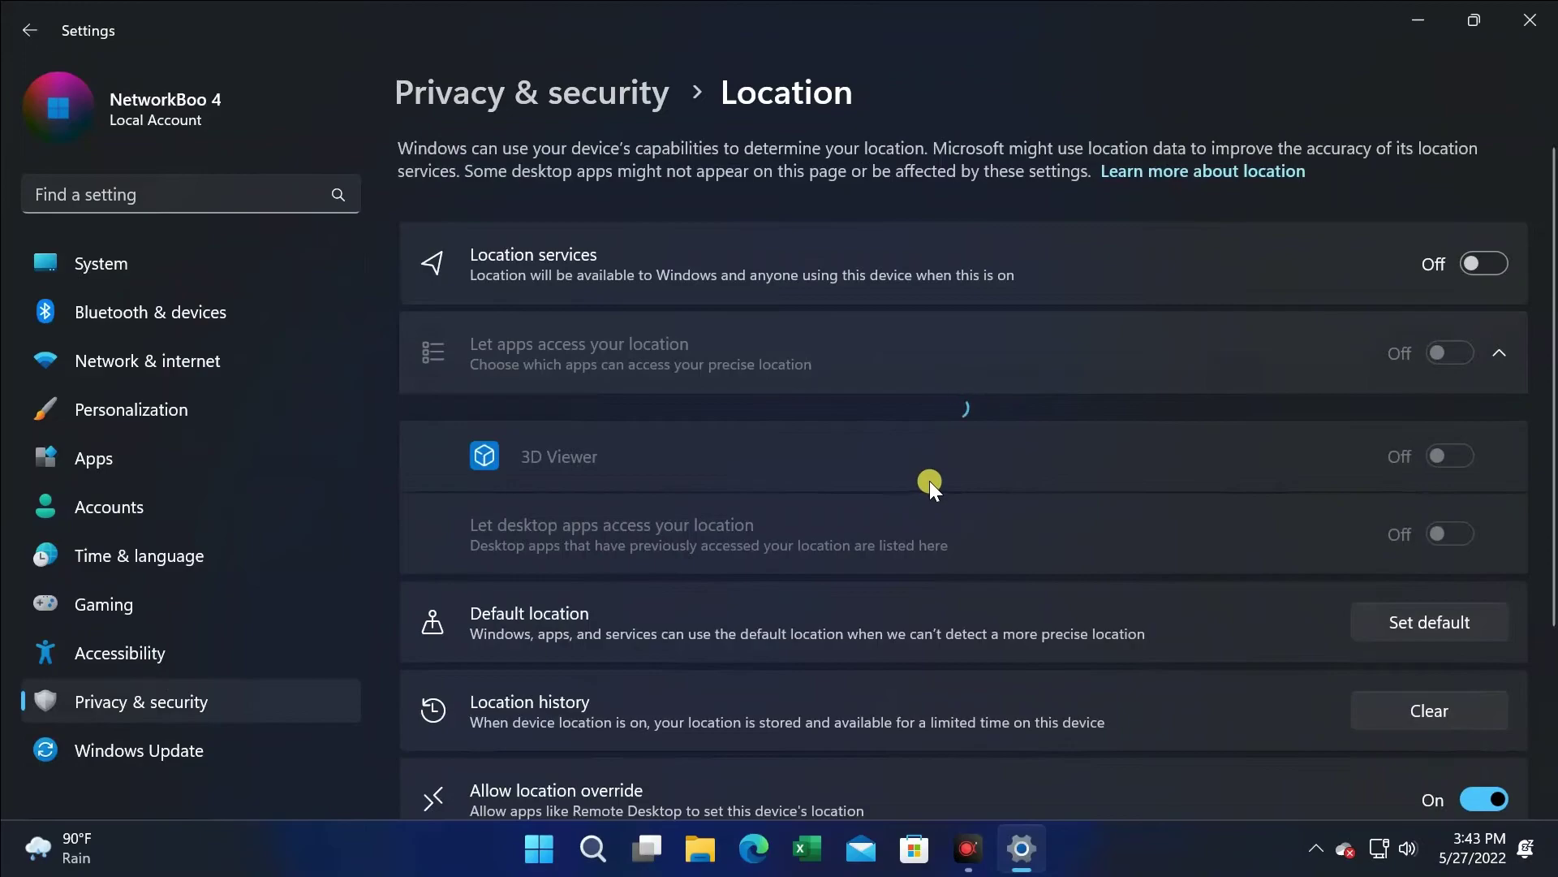
Clear the device's location history and close Settings.
scroll(929, 480, down, 3)
scroll(822, 524, down, 8)
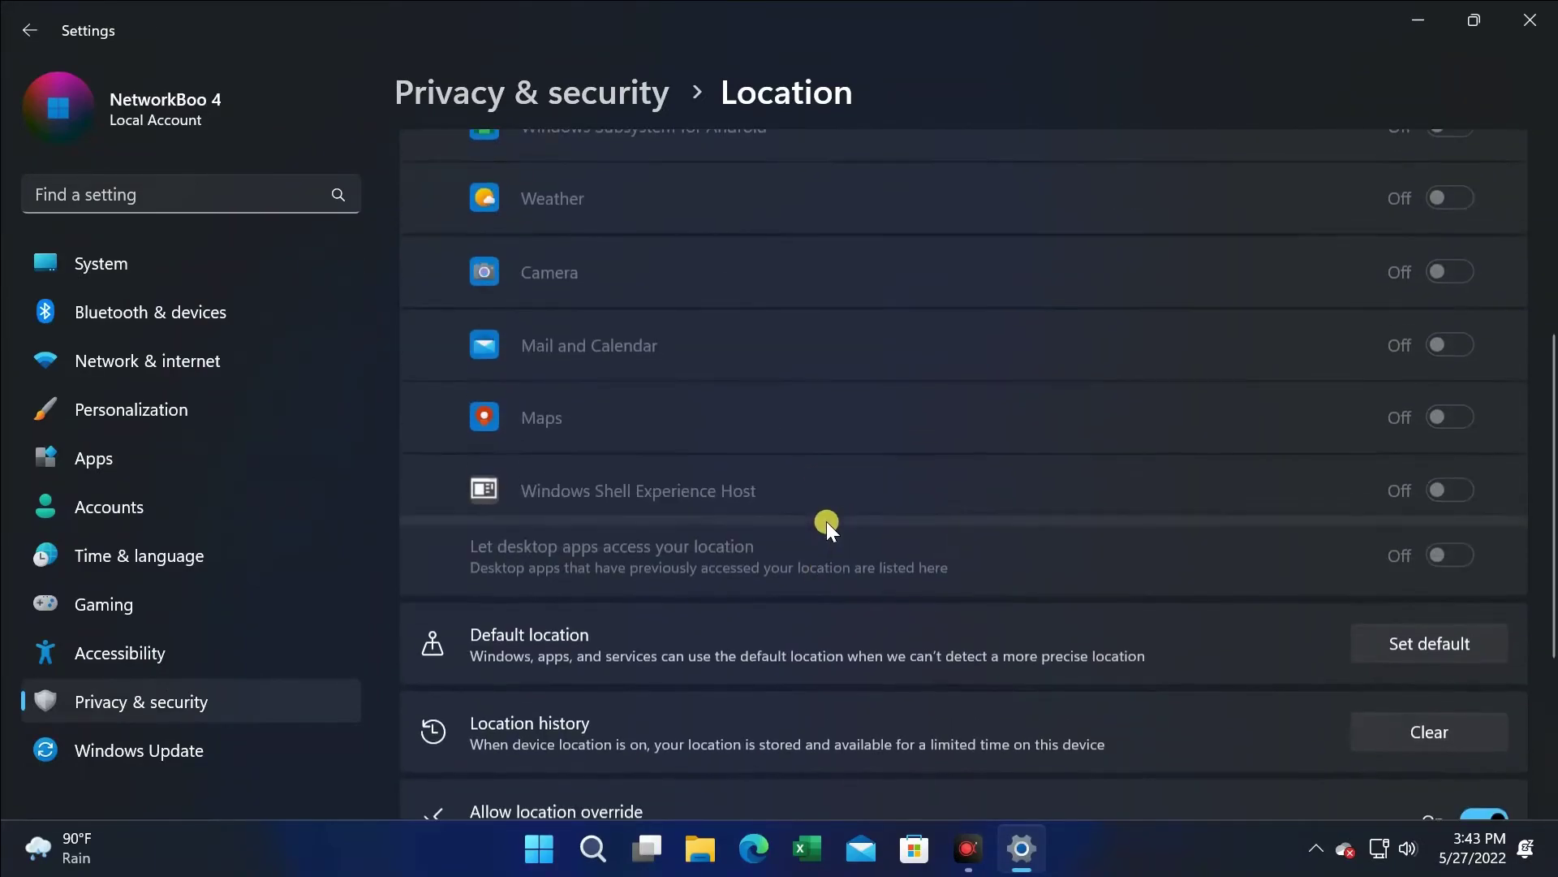
scroll(917, 334, down, 2)
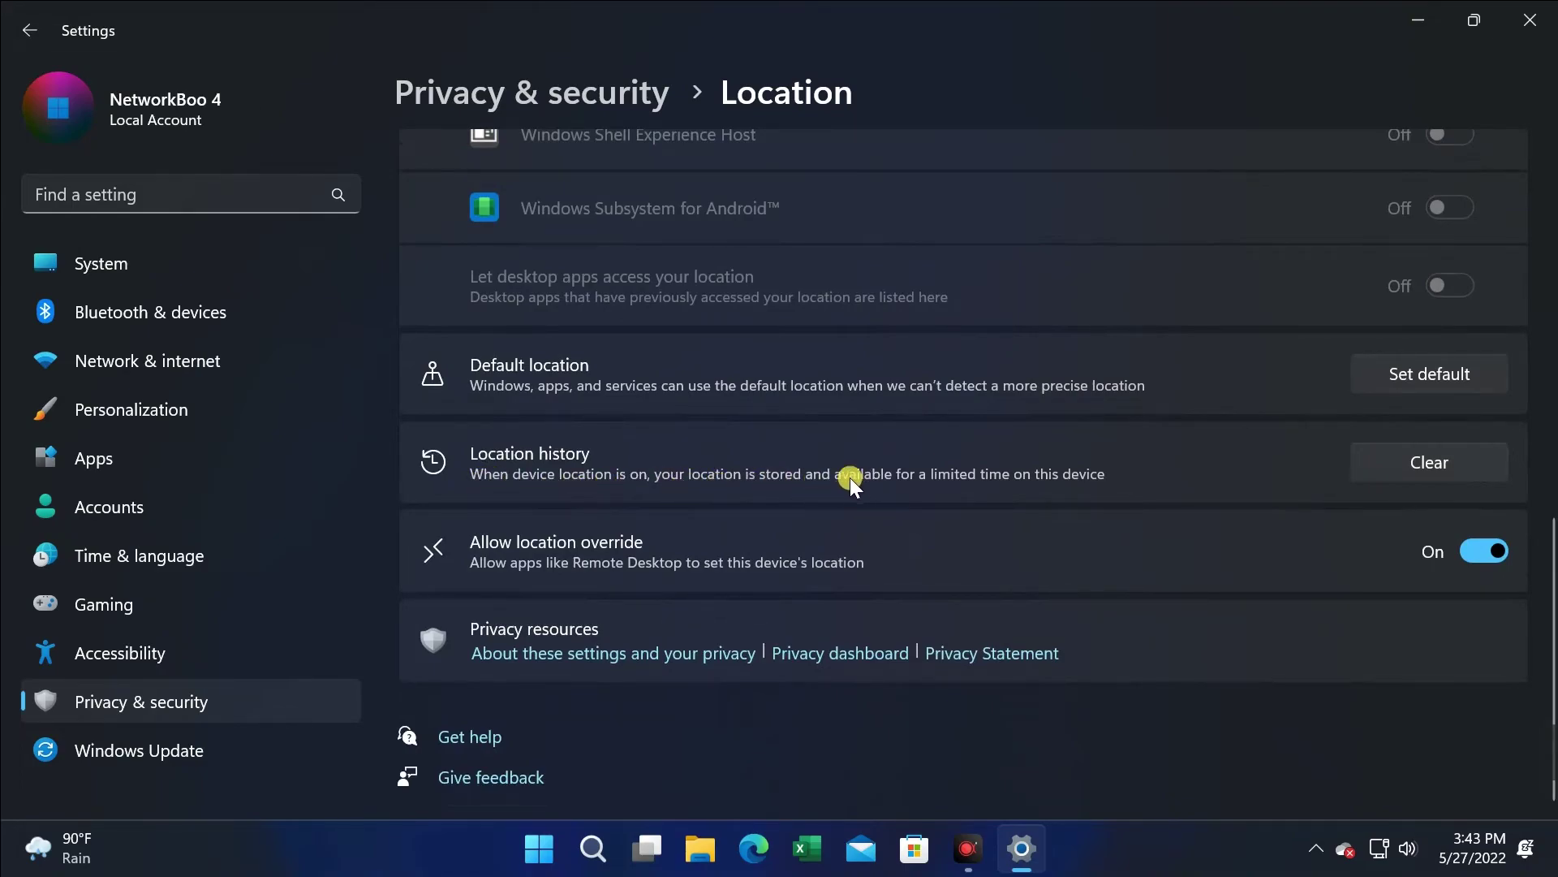
click(1425, 468)
click(1530, 23)
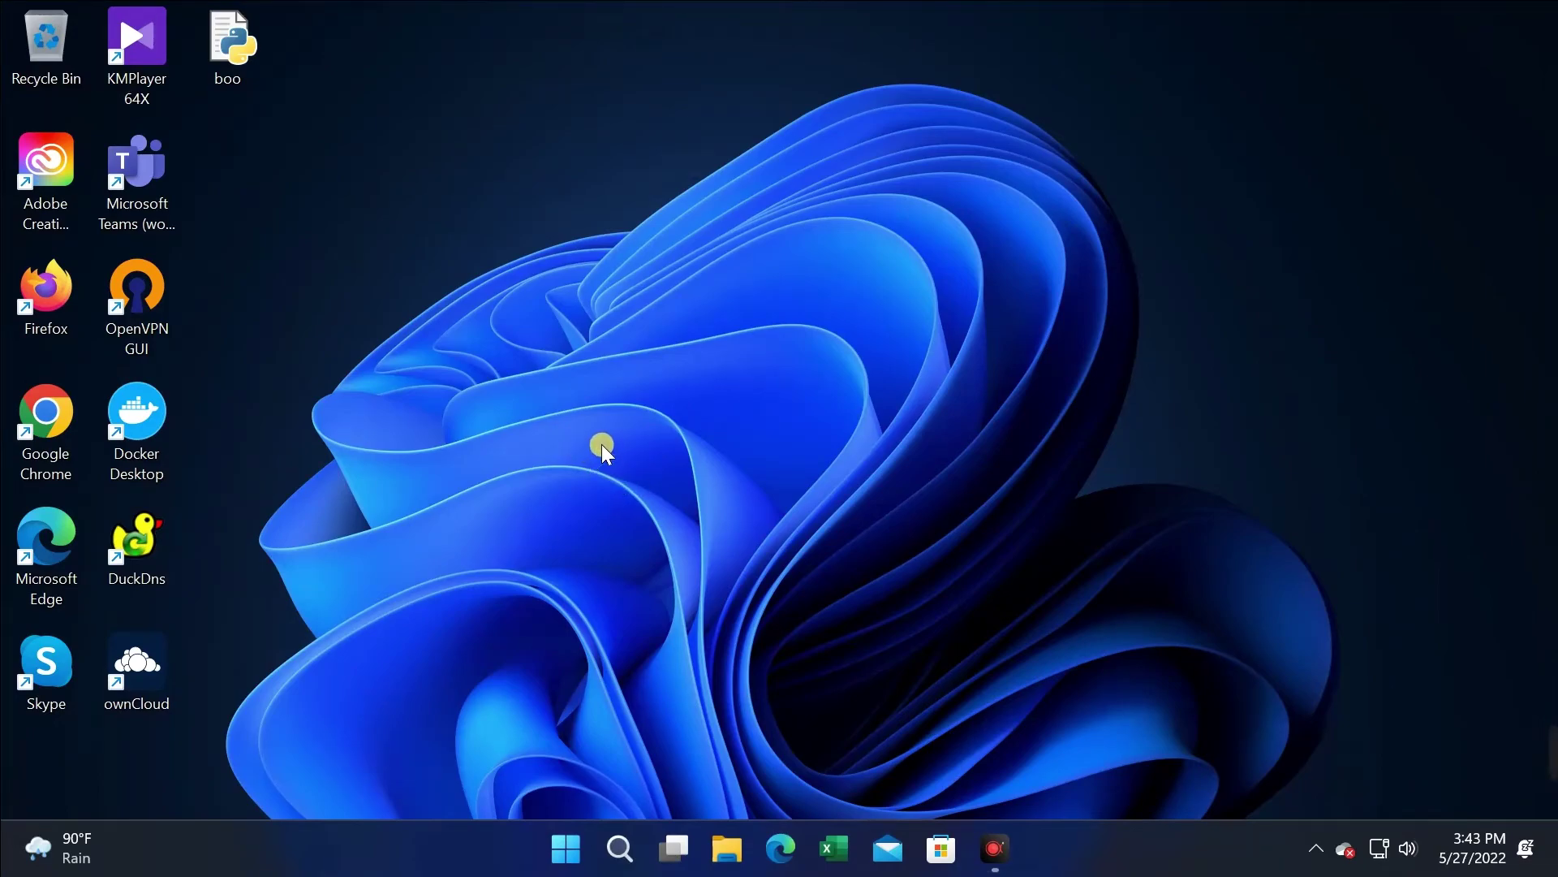
Launch Google Chrome, search Google for "Bleach Bit" and open the bleachbit.org site.
double_click(59, 422)
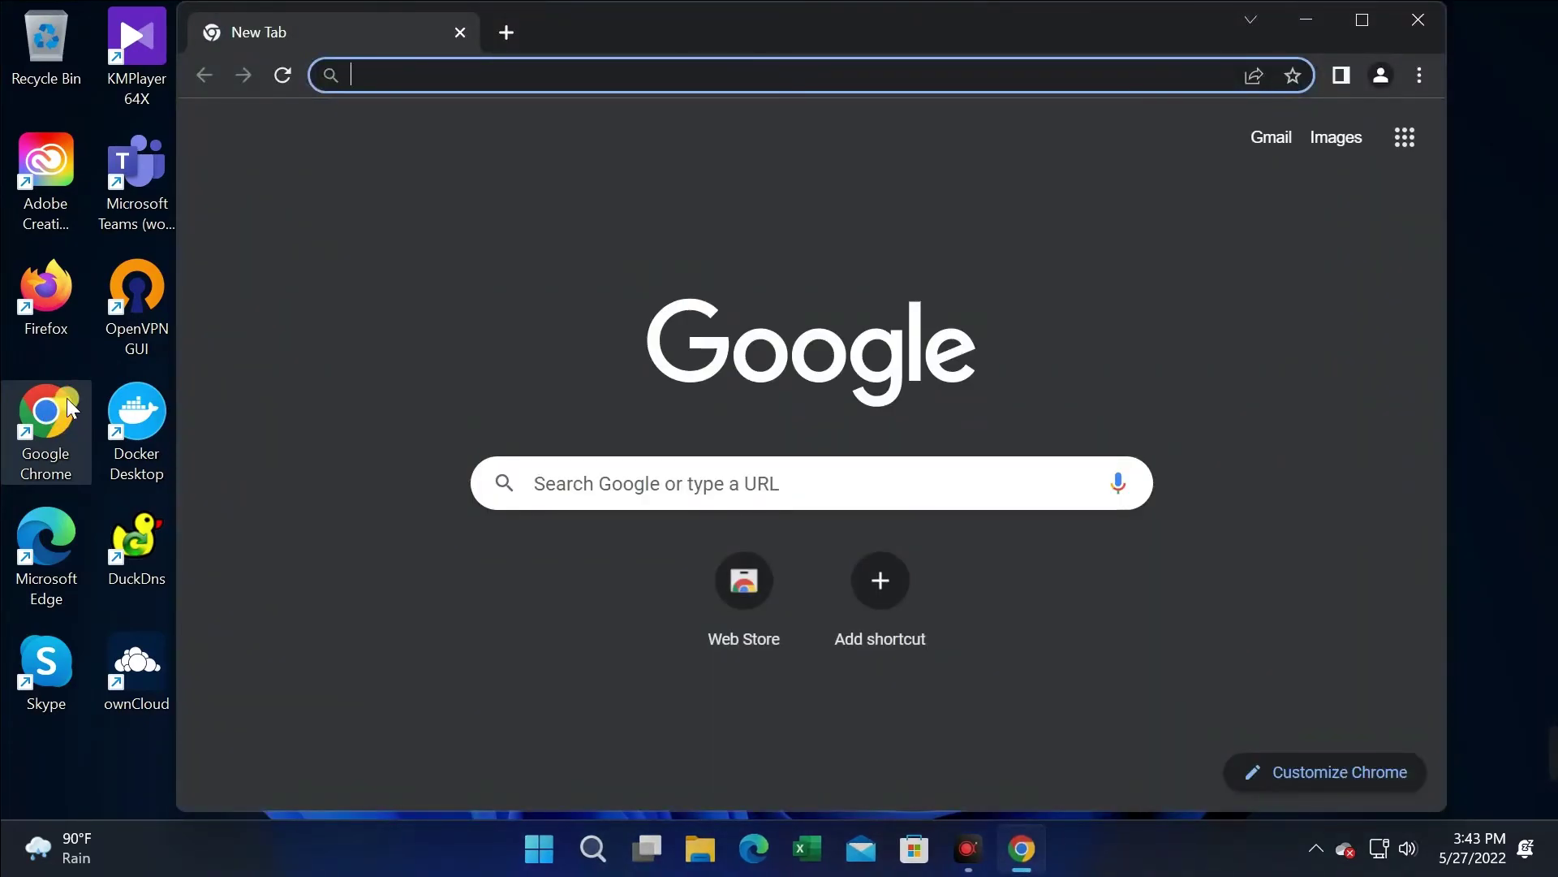
click(578, 494)
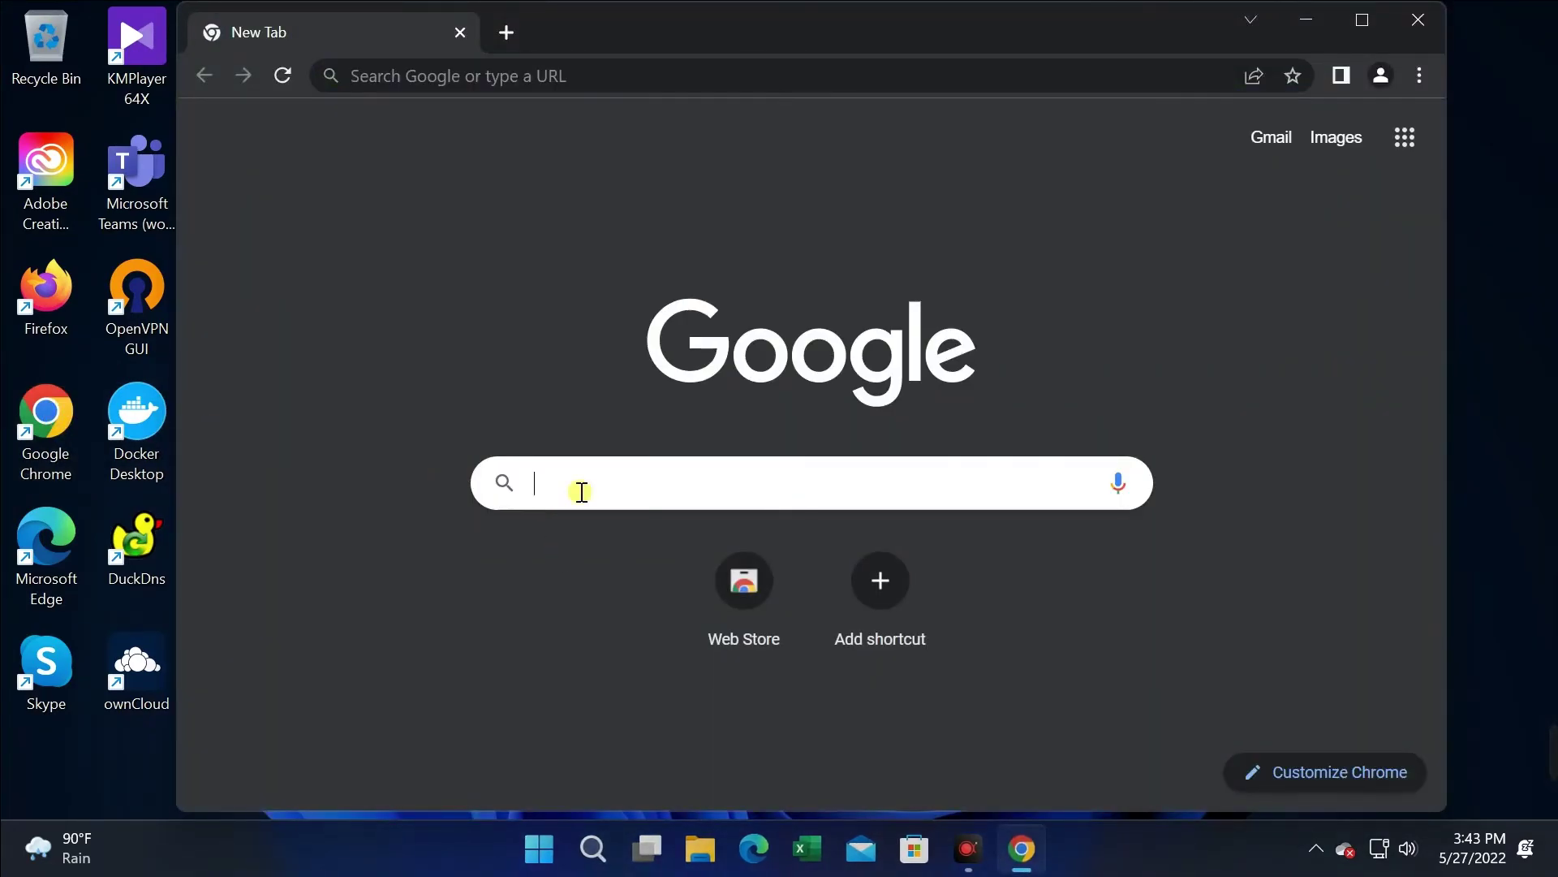
text(Ble)
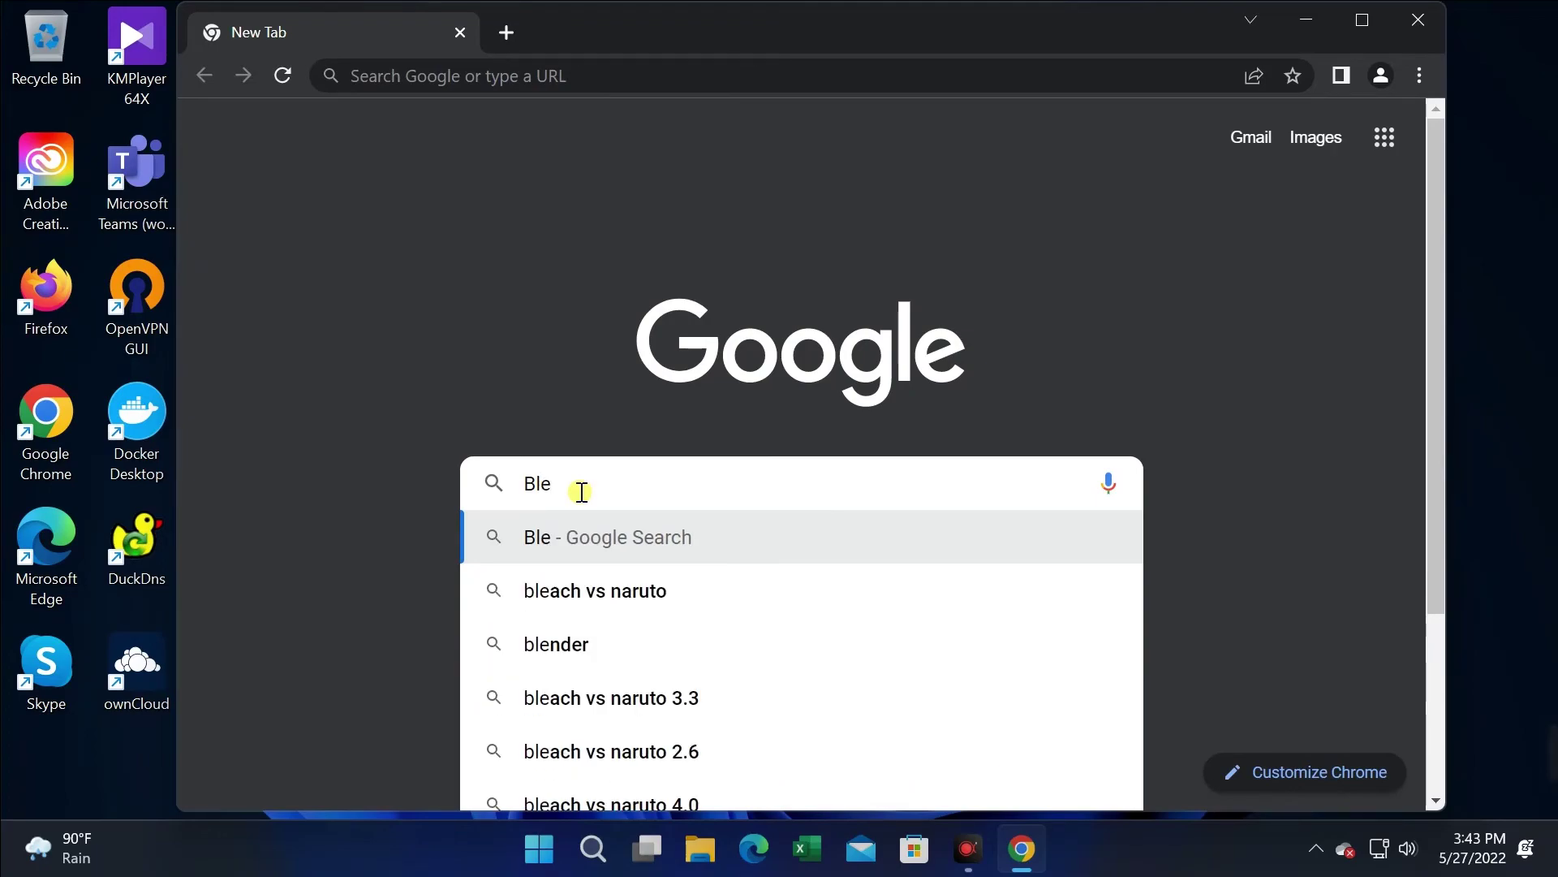
text(ac)
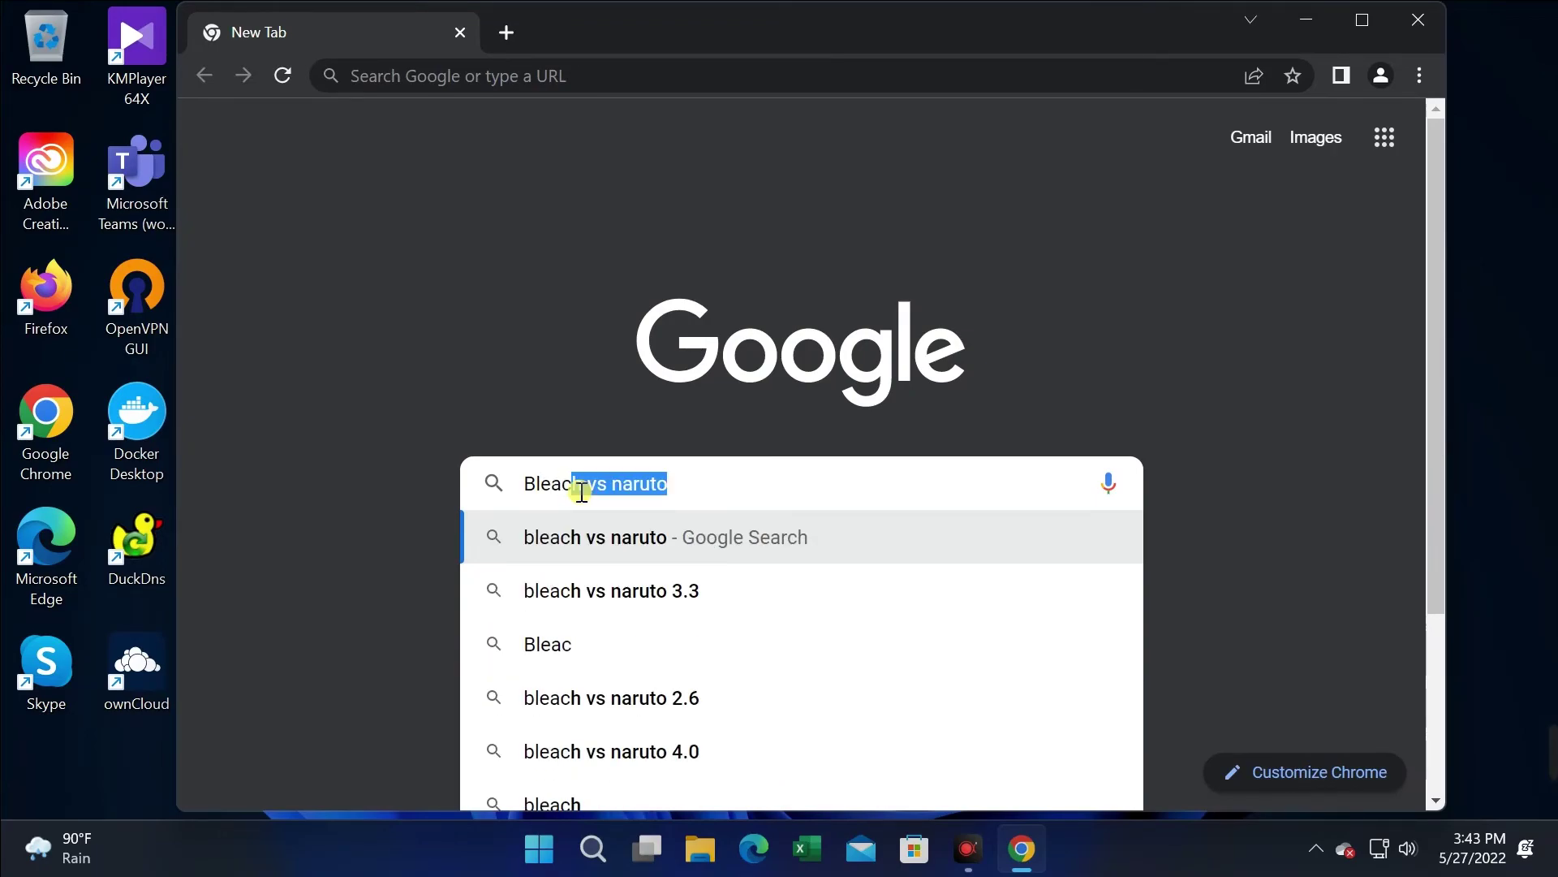
text(h Bit)
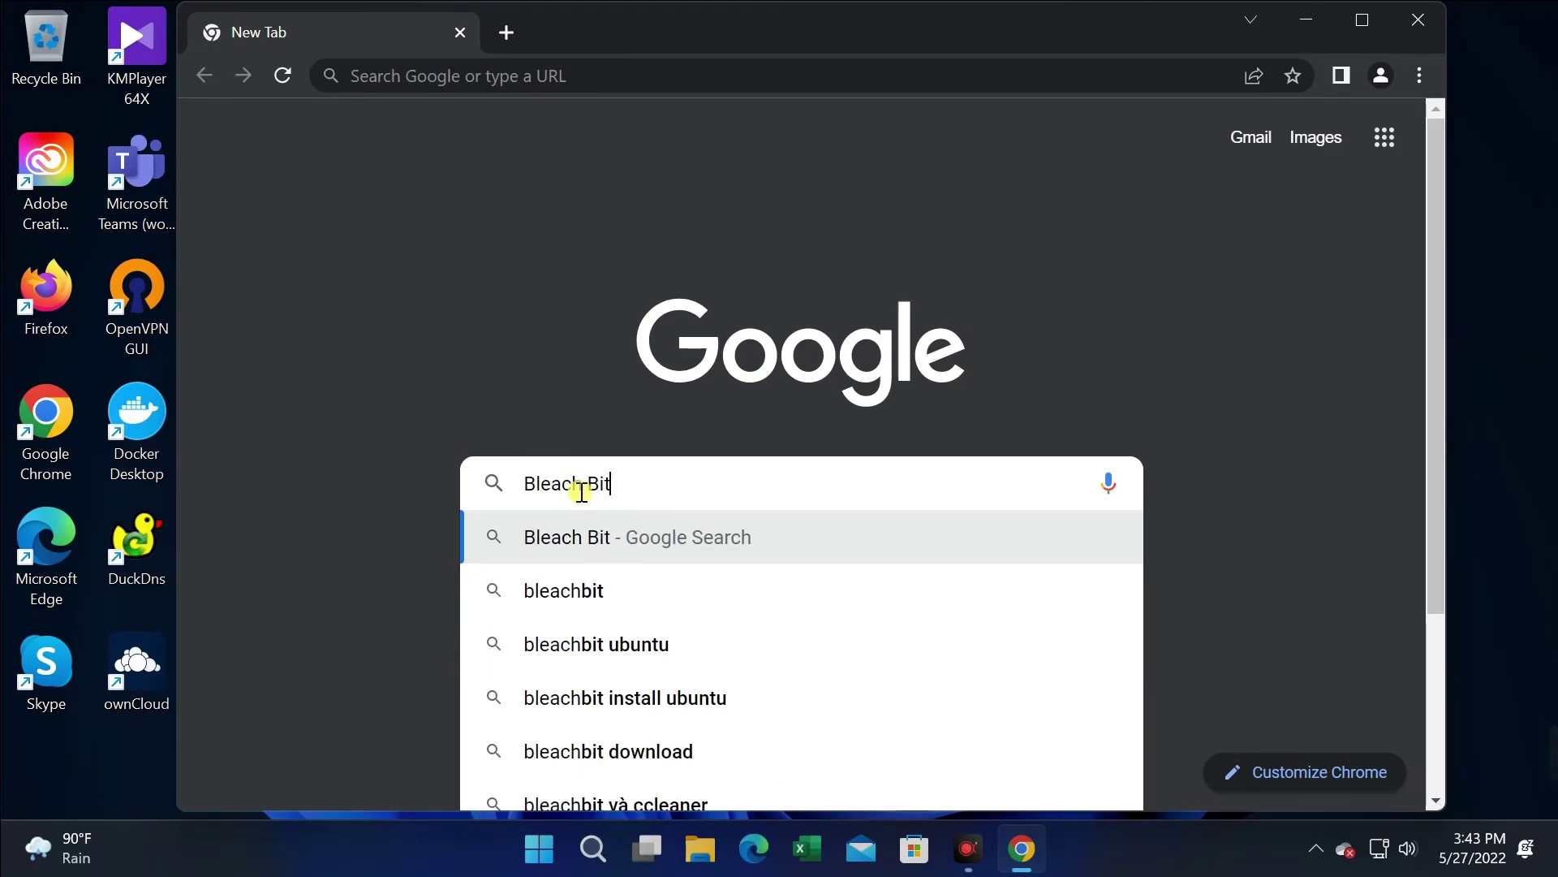
click(614, 541)
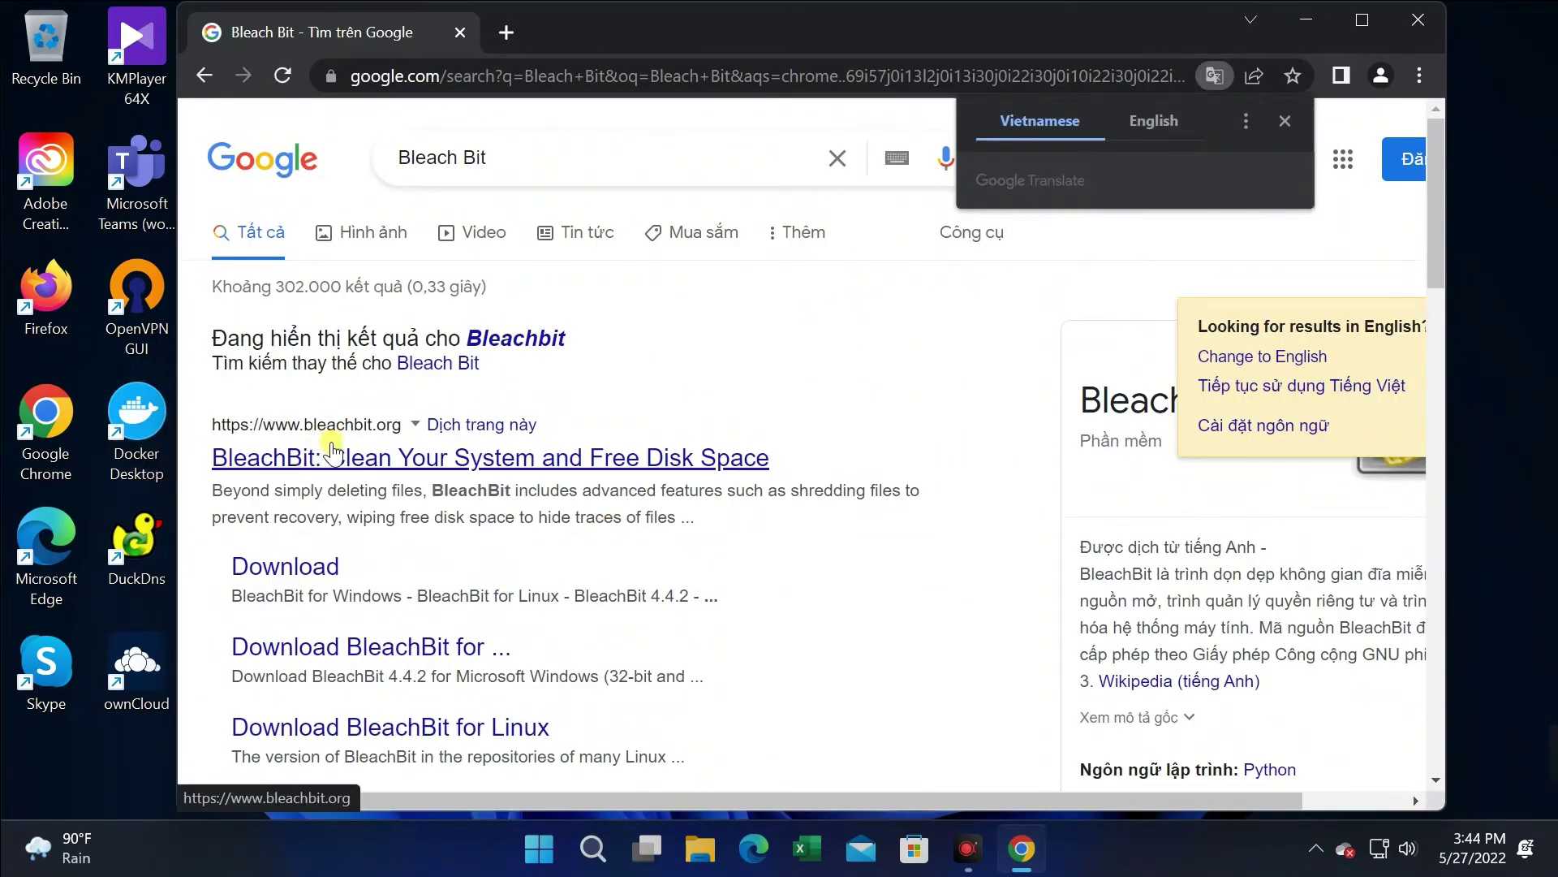
click(332, 450)
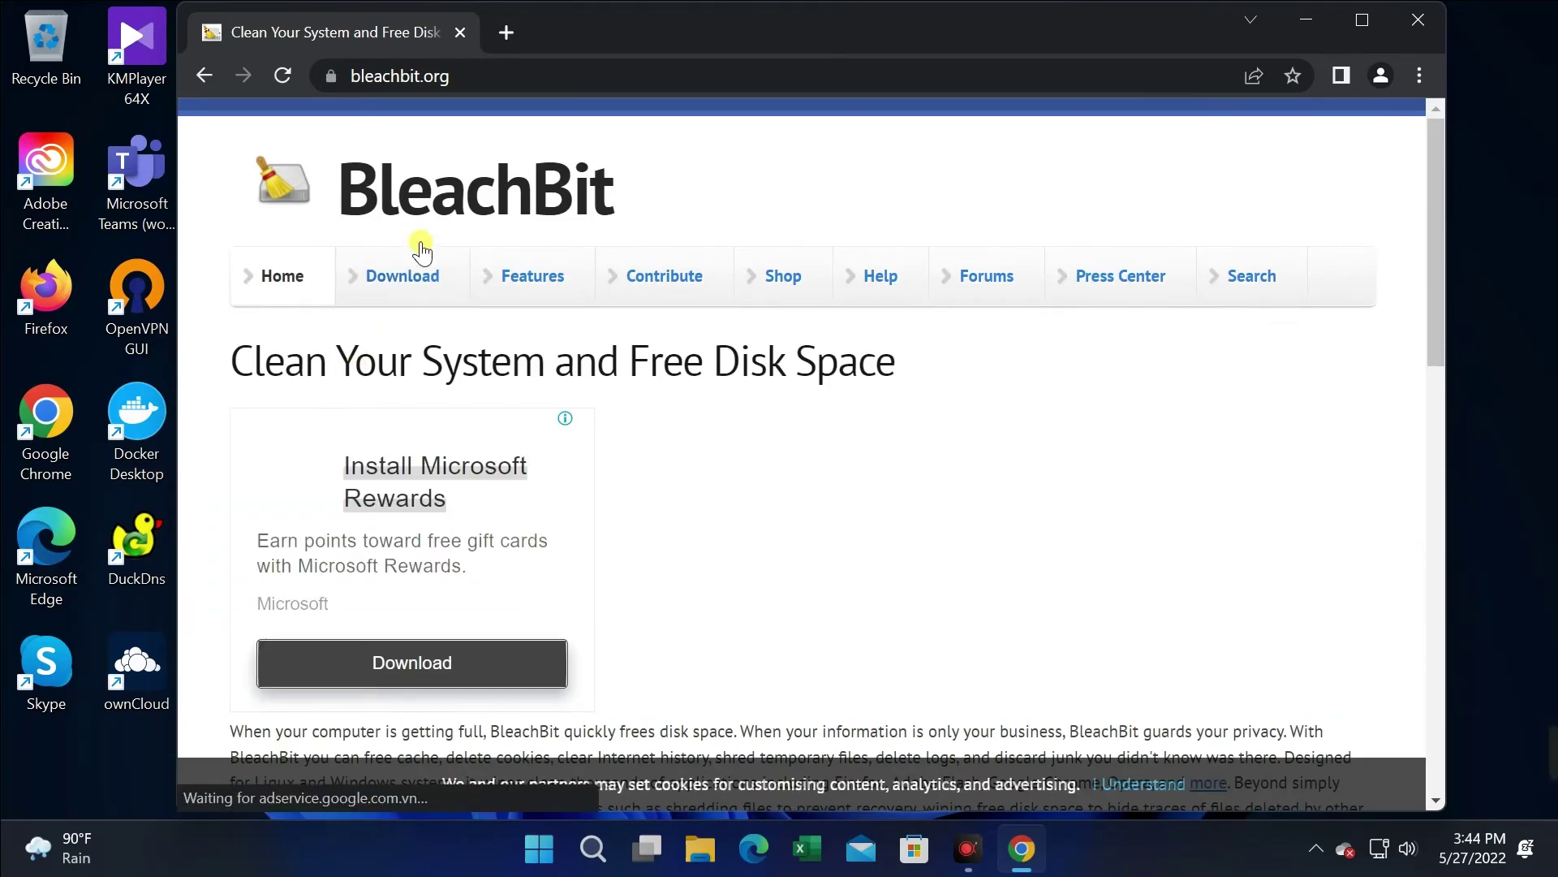
Read the BleachBit home page's description of its cache, history and temporary file cleaning features, and close Chrome.
scroll(644, 435, down, 3)
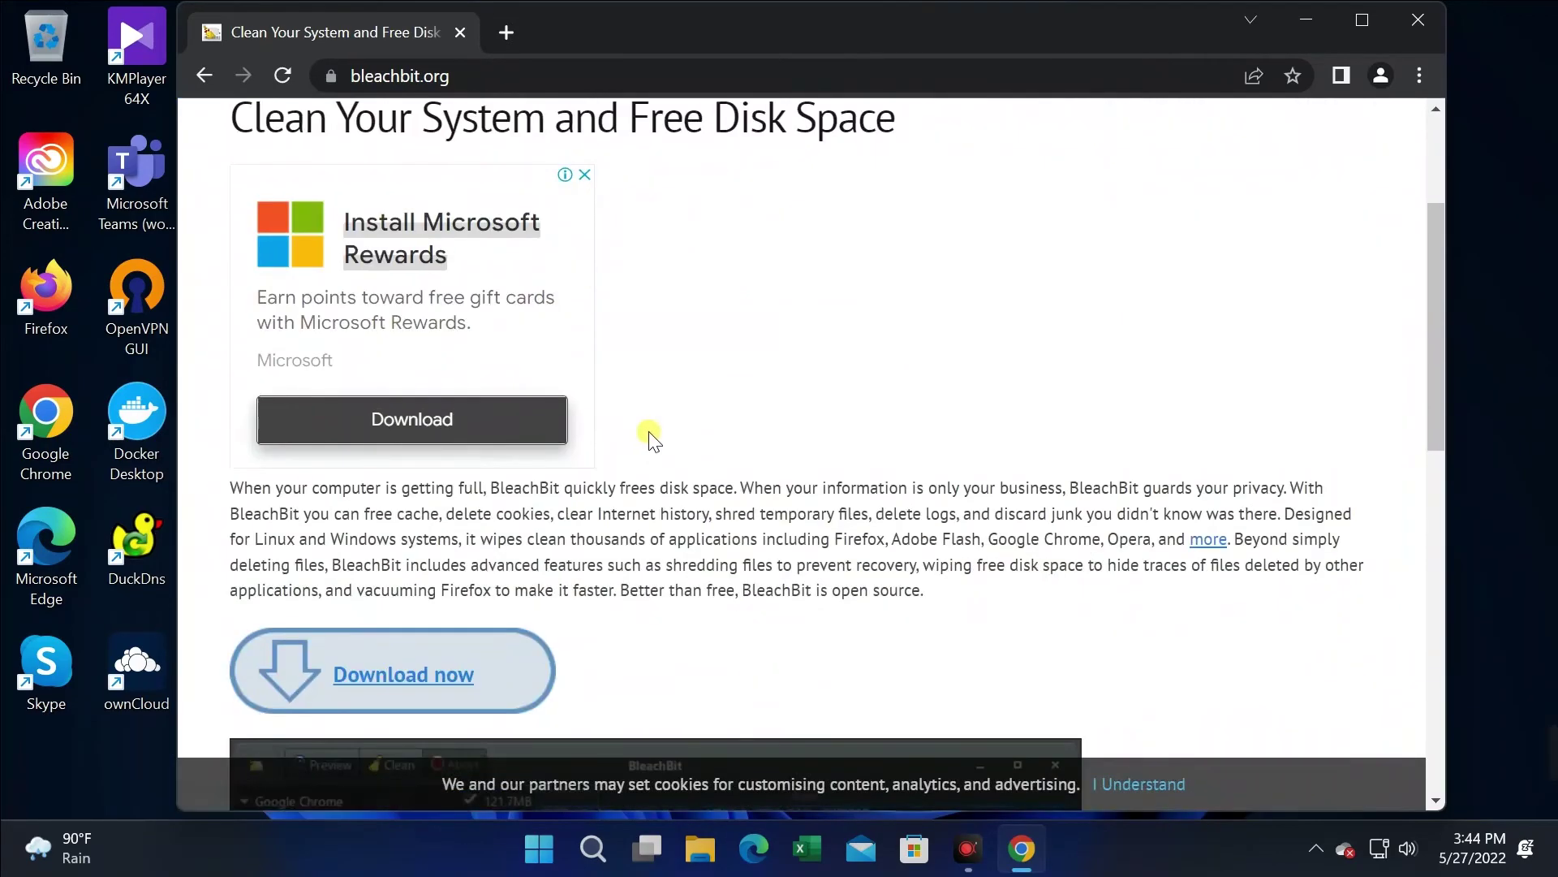
scroll(787, 395, down, 3)
scroll(787, 396, down, 2)
scroll(787, 396, up, 2)
scroll(786, 396, down, 2)
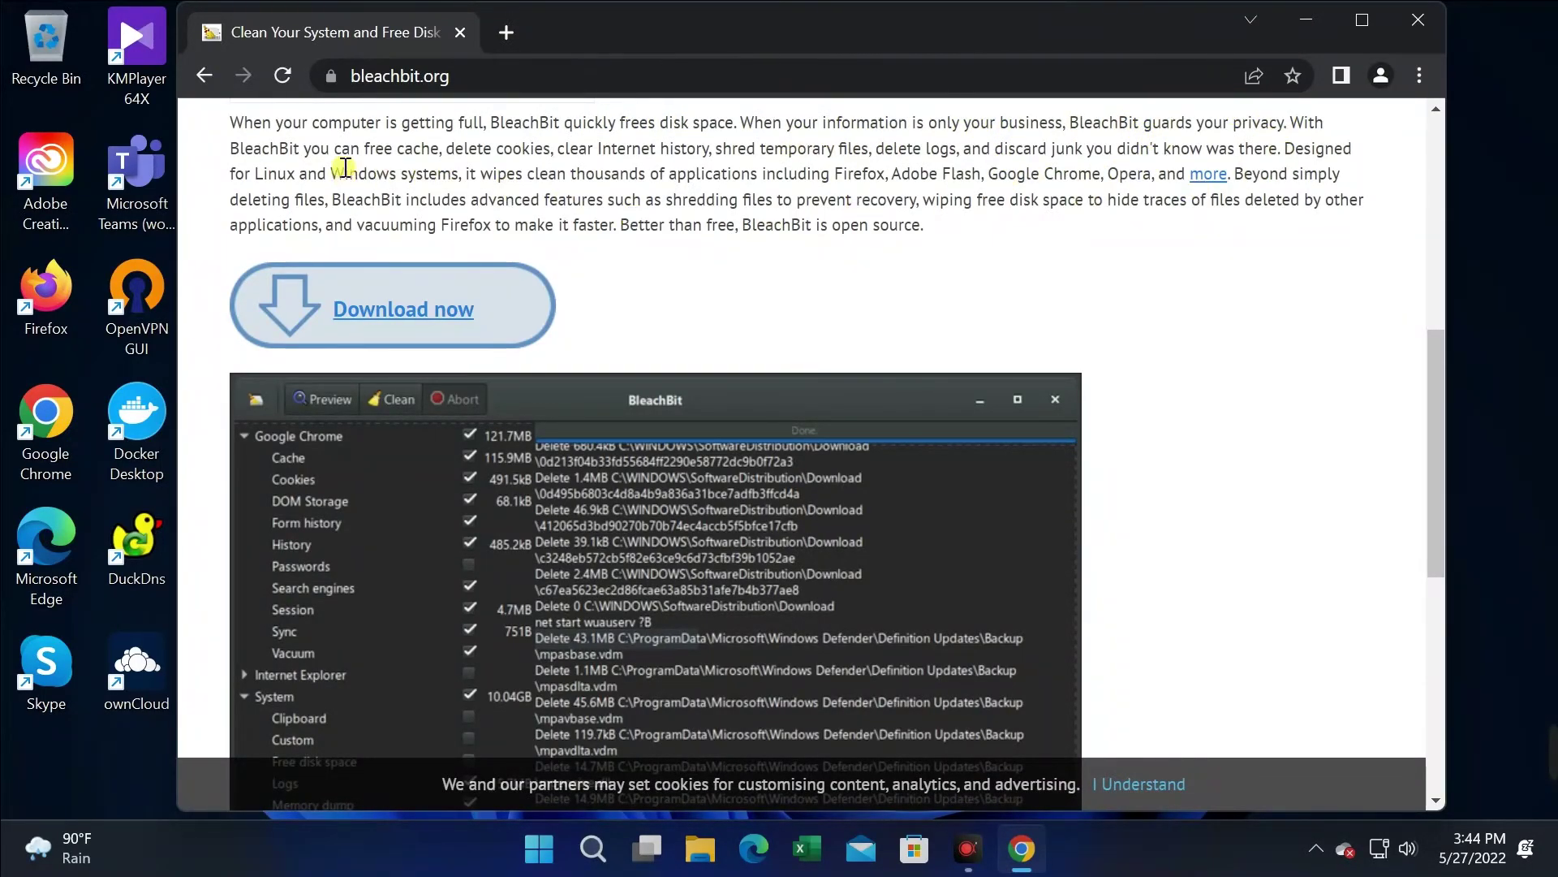
drag(359, 155, 712, 150)
click(452, 149)
drag(564, 148, 871, 148)
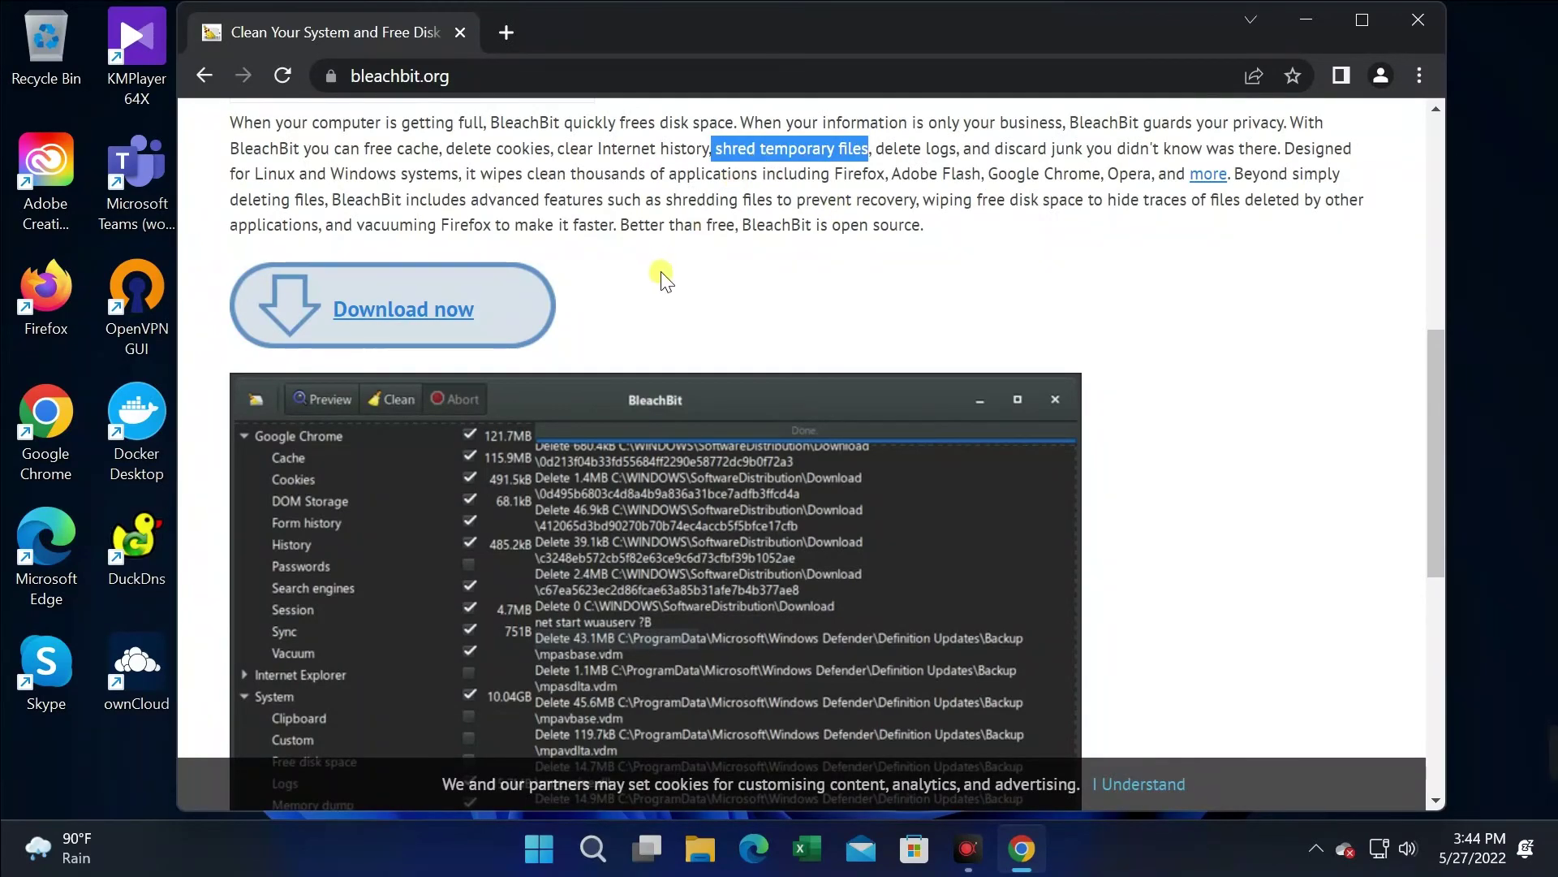
click(832, 167)
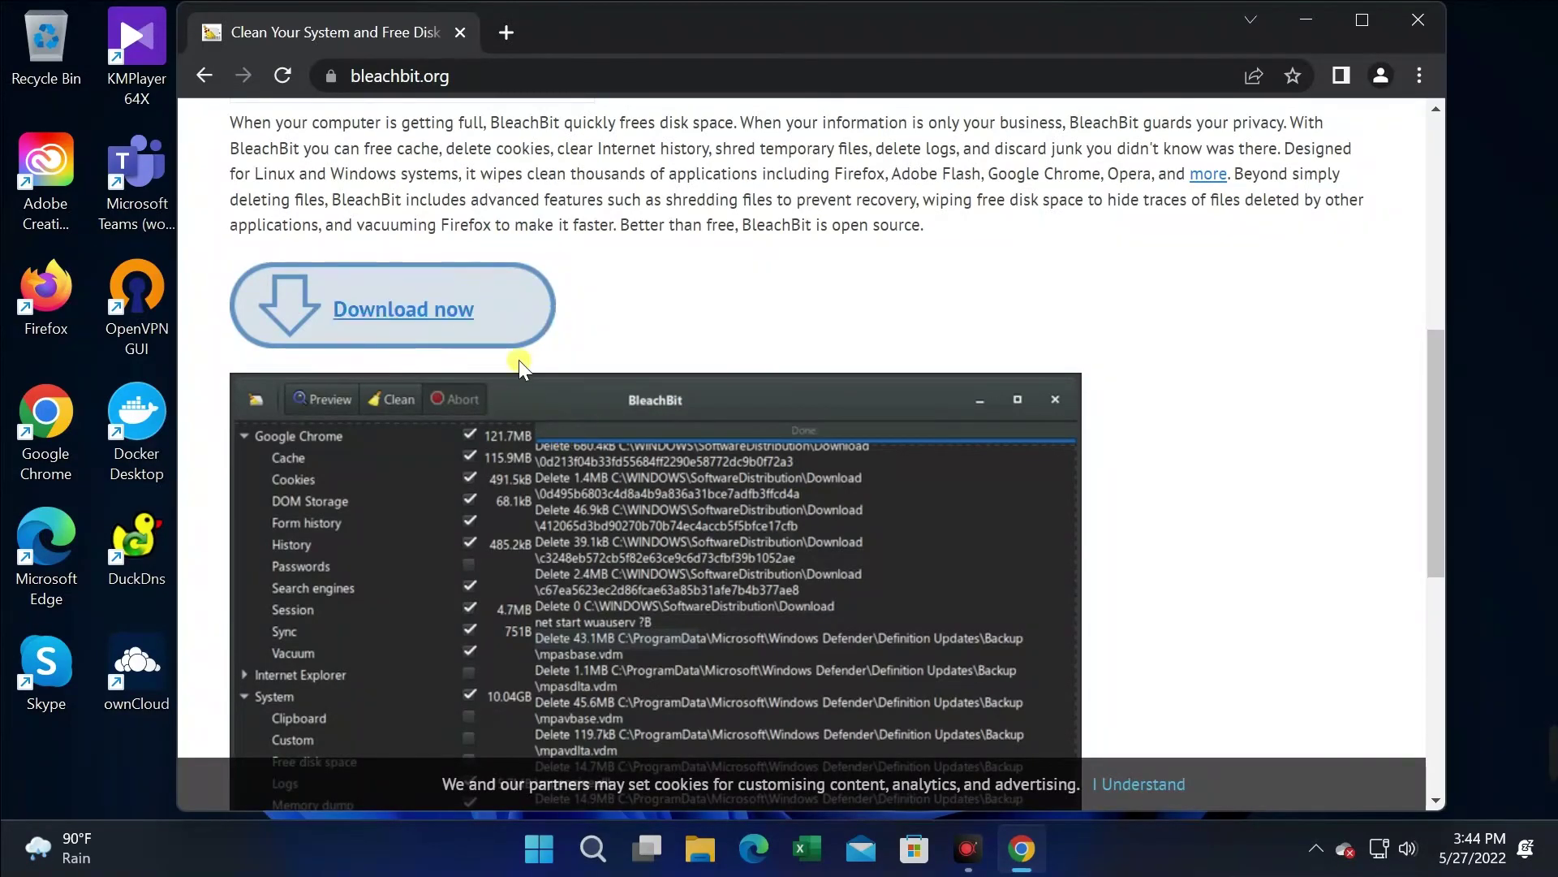
scroll(552, 298, up, 8)
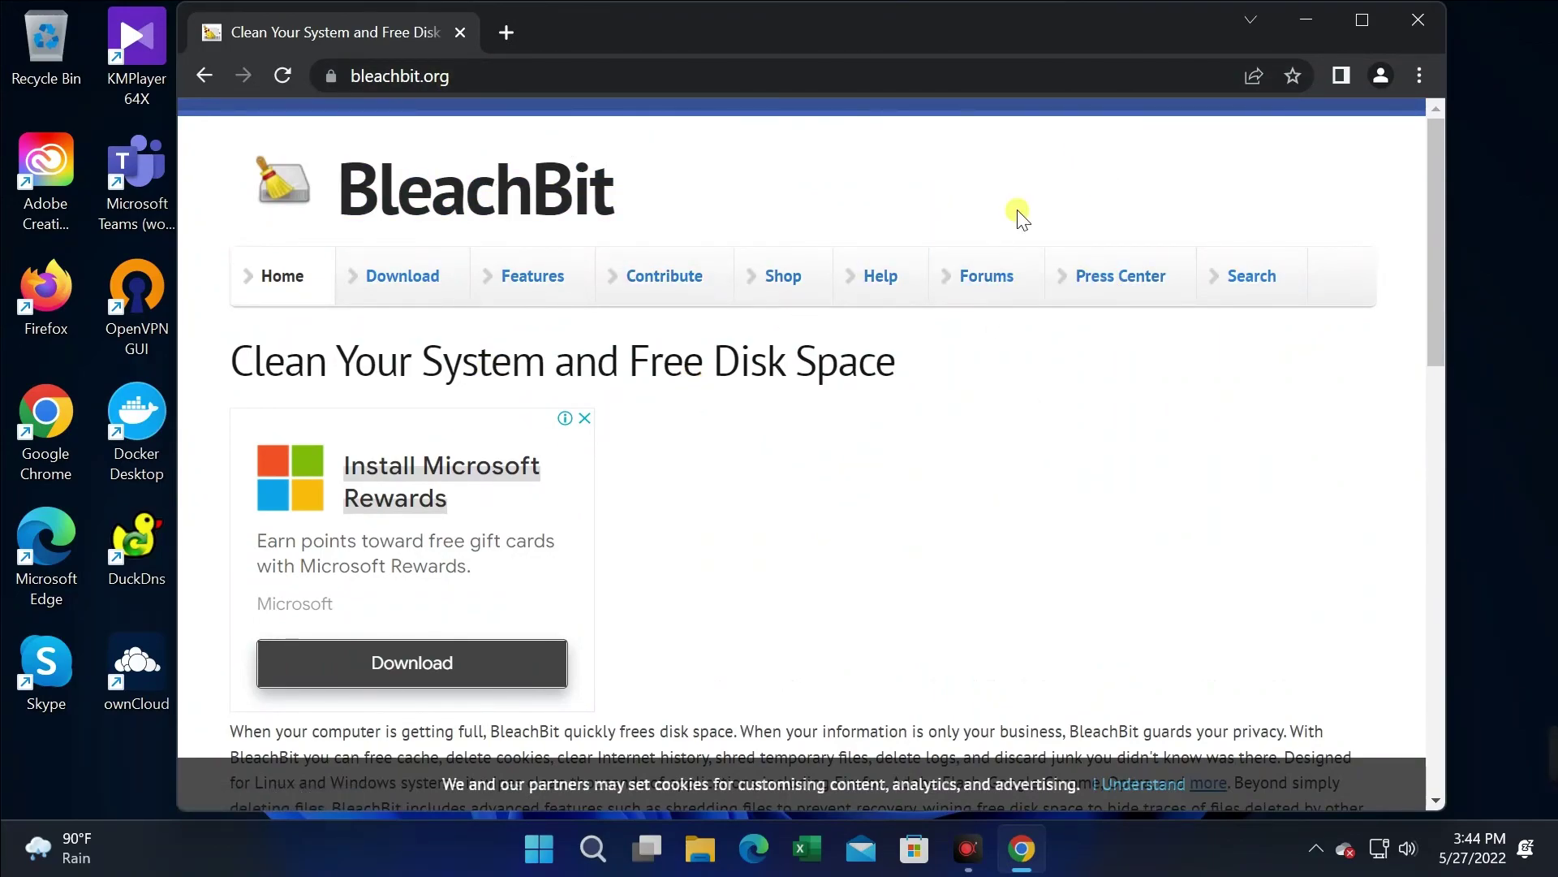
click(1435, 10)
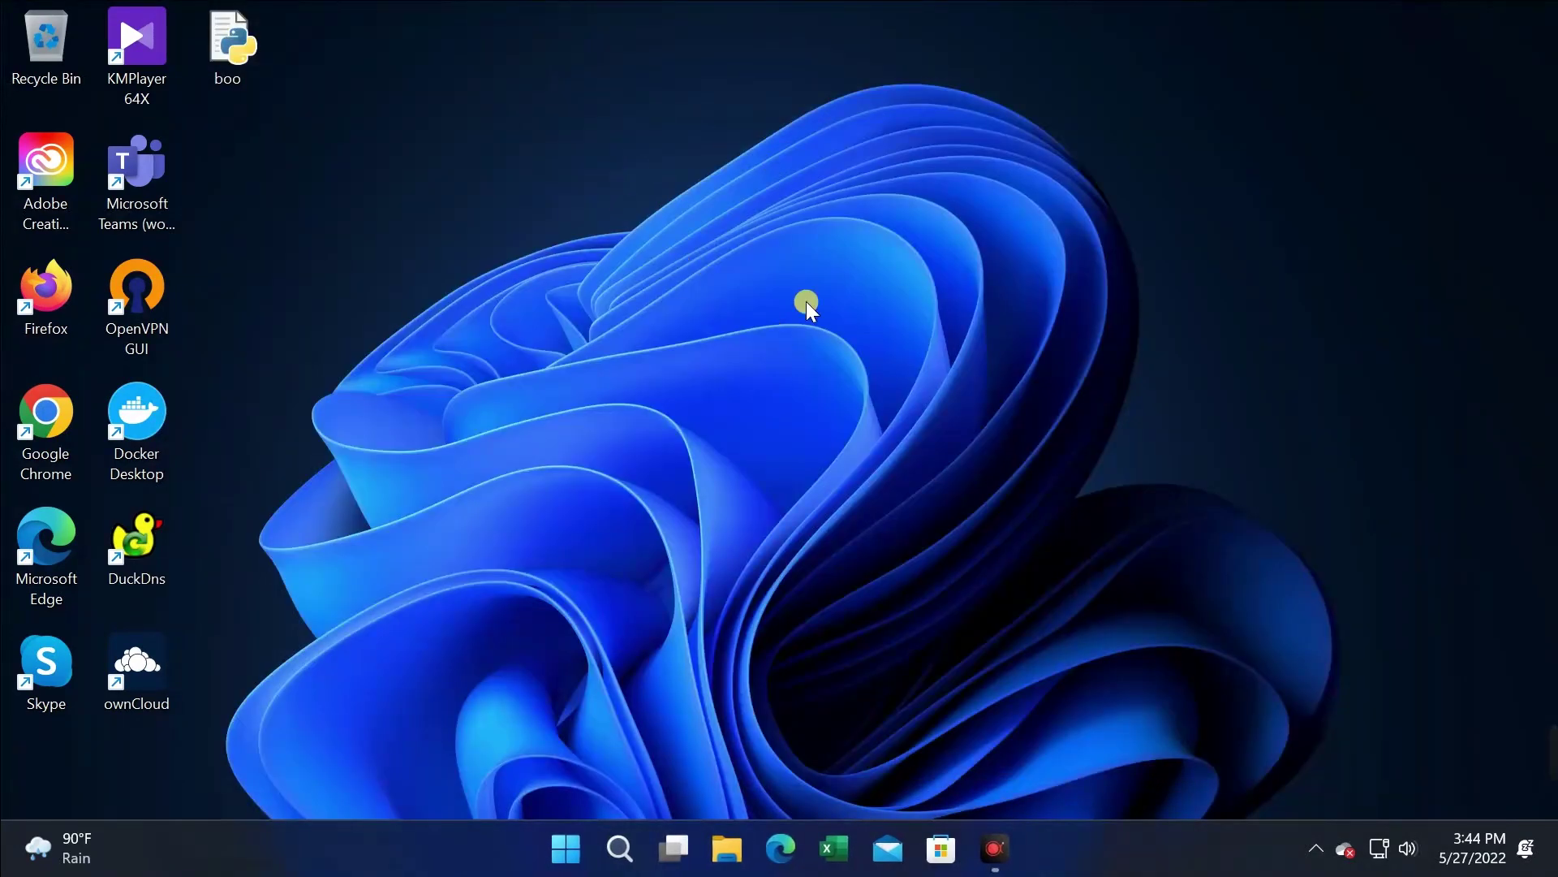